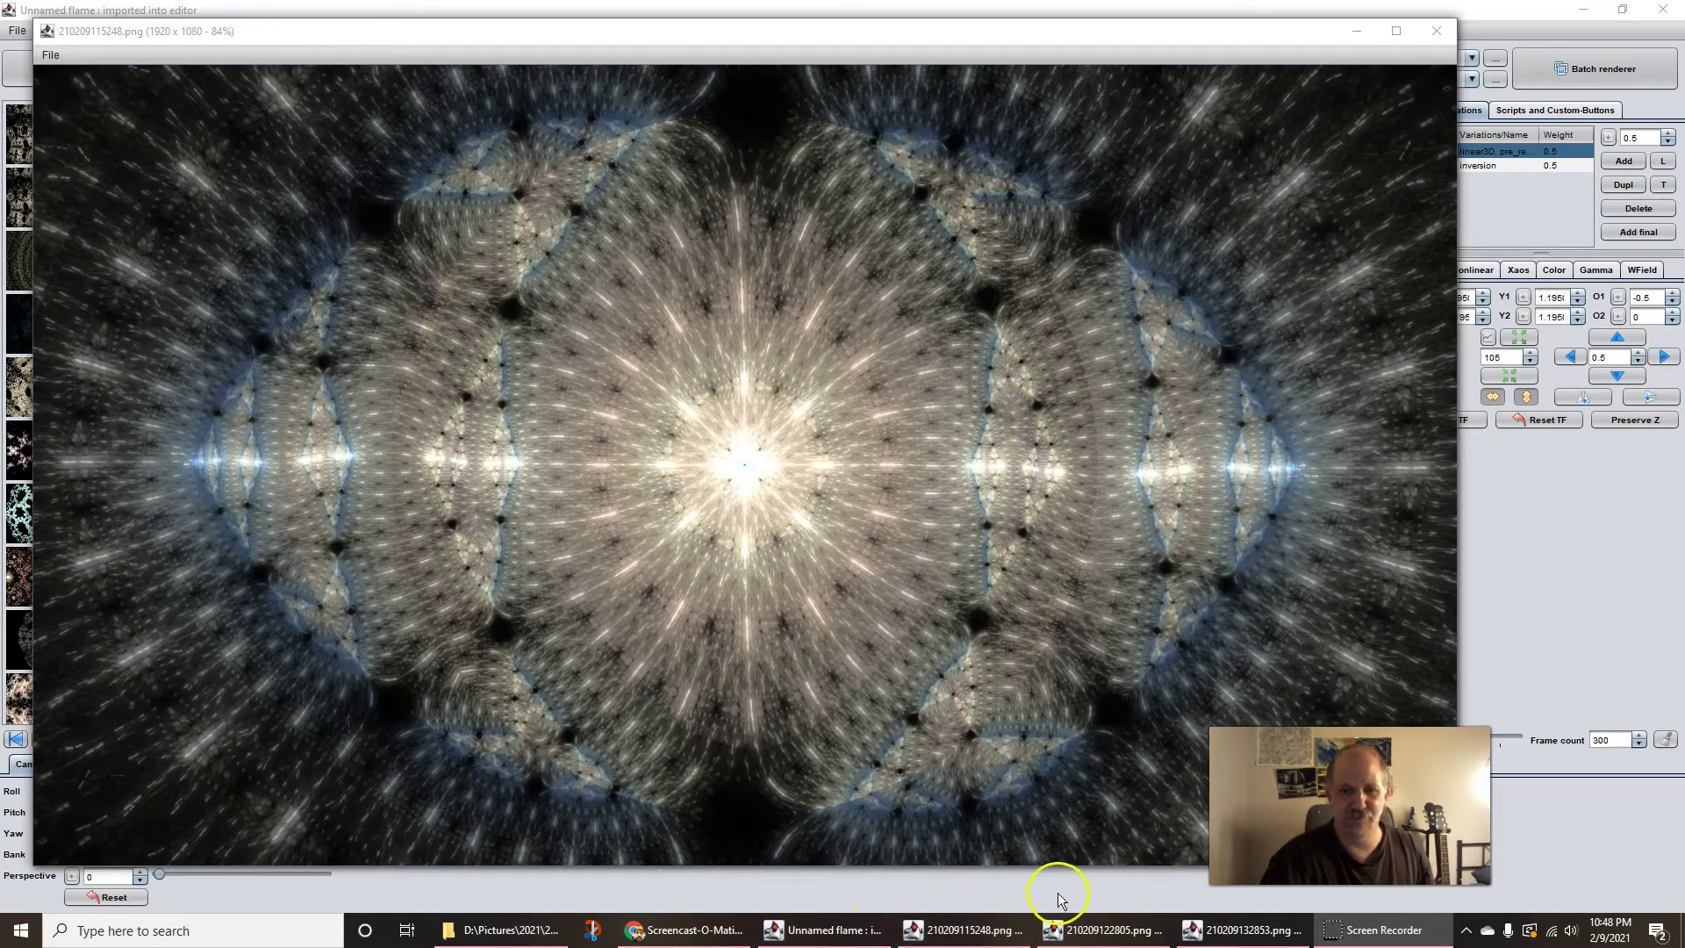
- View the rendered images 210209122805.png and 210209132853.png, and return to the flame editor
click(1101, 937)
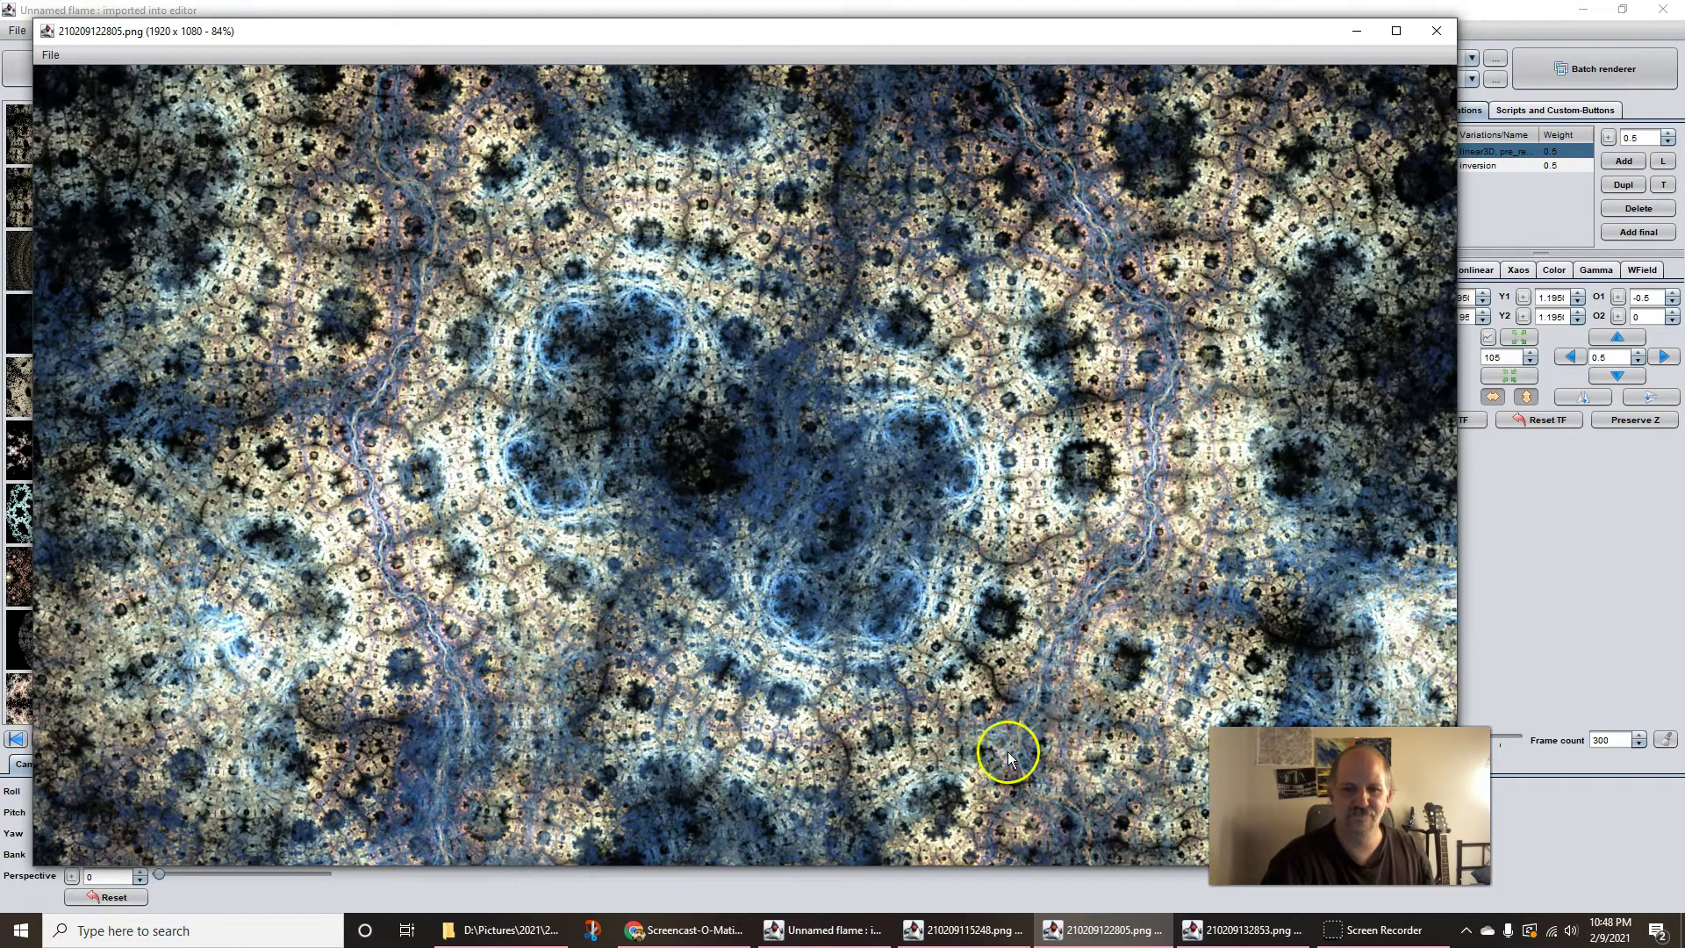
click(1229, 933)
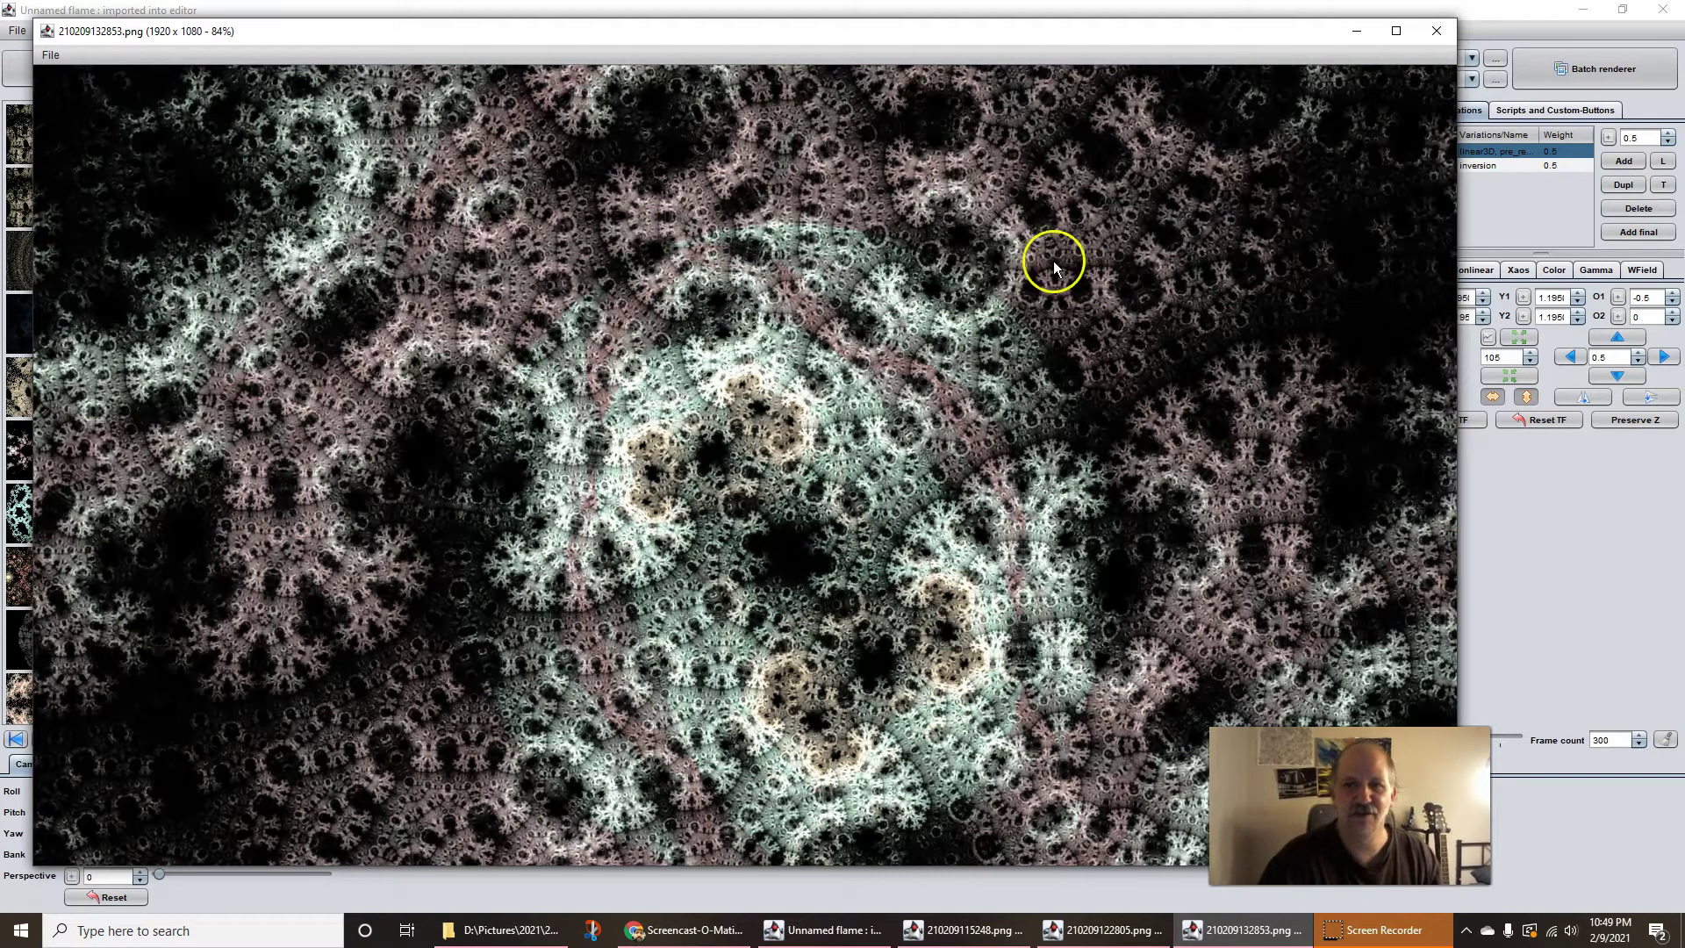
click(1569, 529)
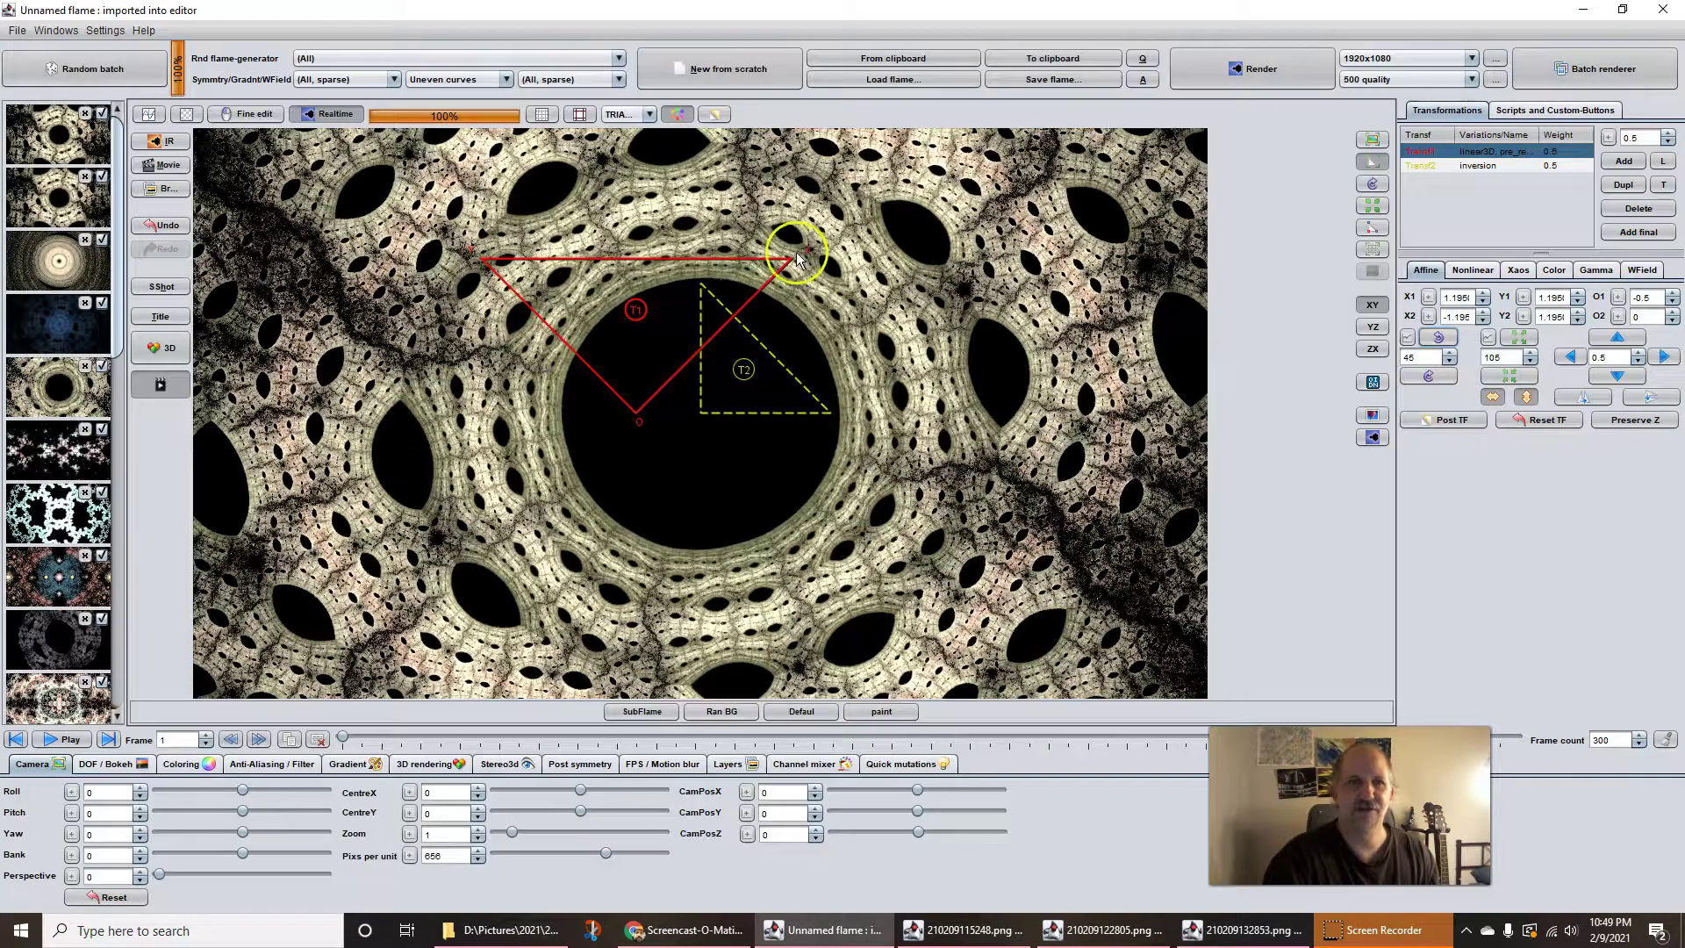
- Create a new flame from scratch with one transform and add a pre_recip variation with amount 1 to it
click(720, 70)
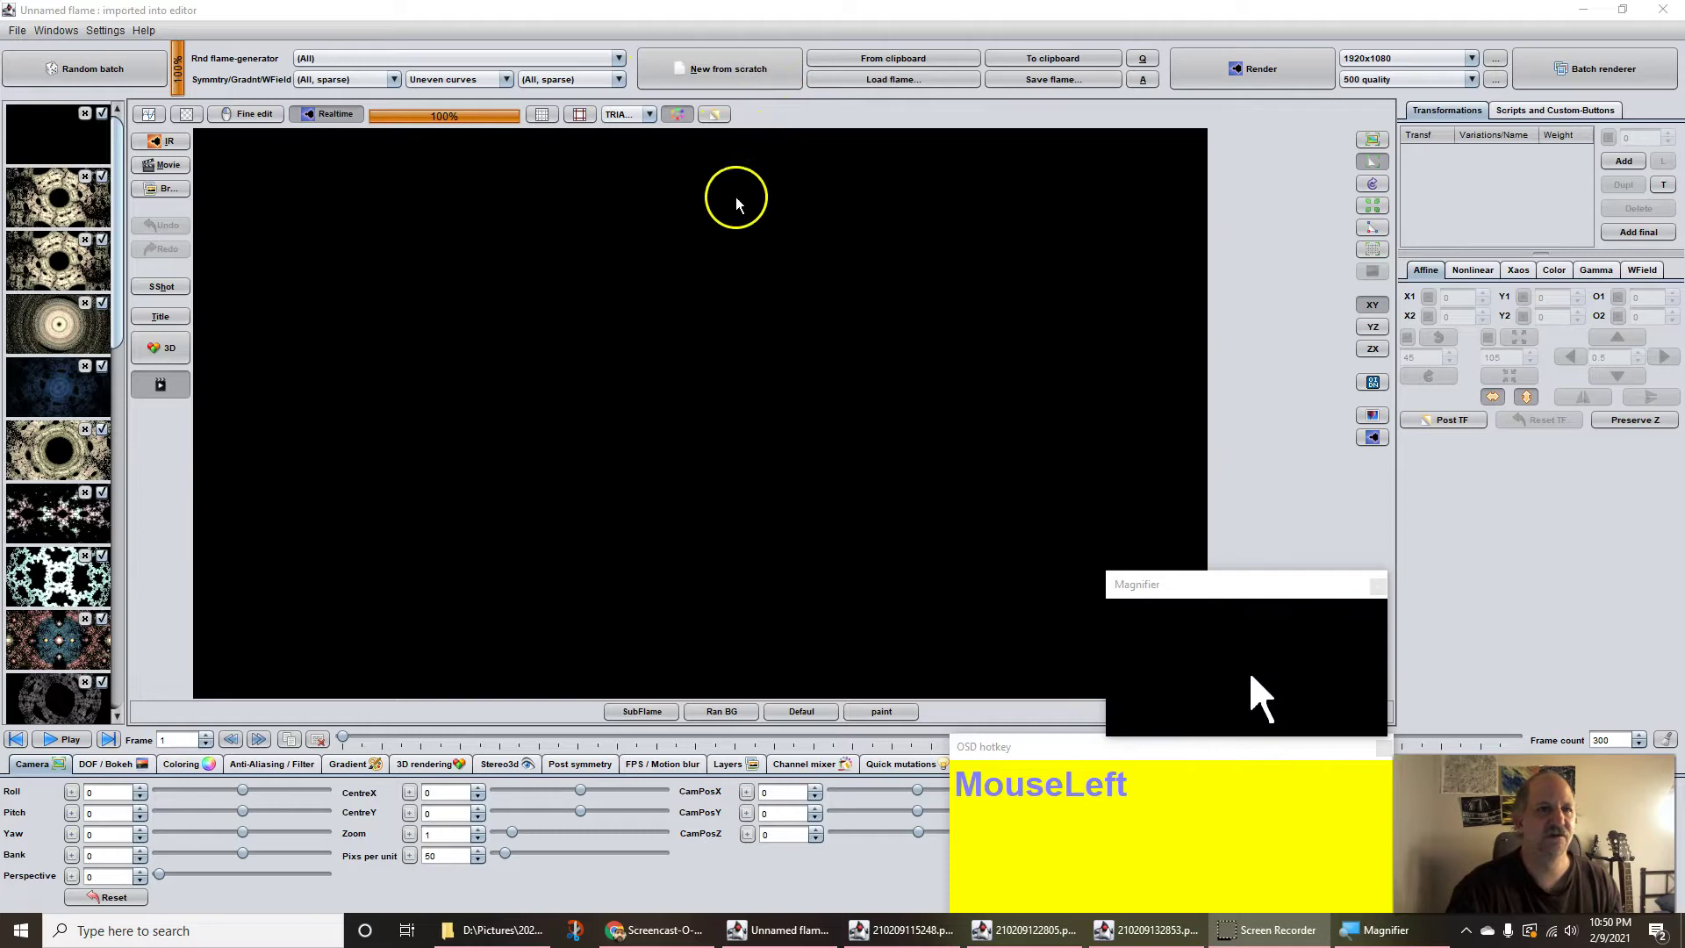
click(1622, 163)
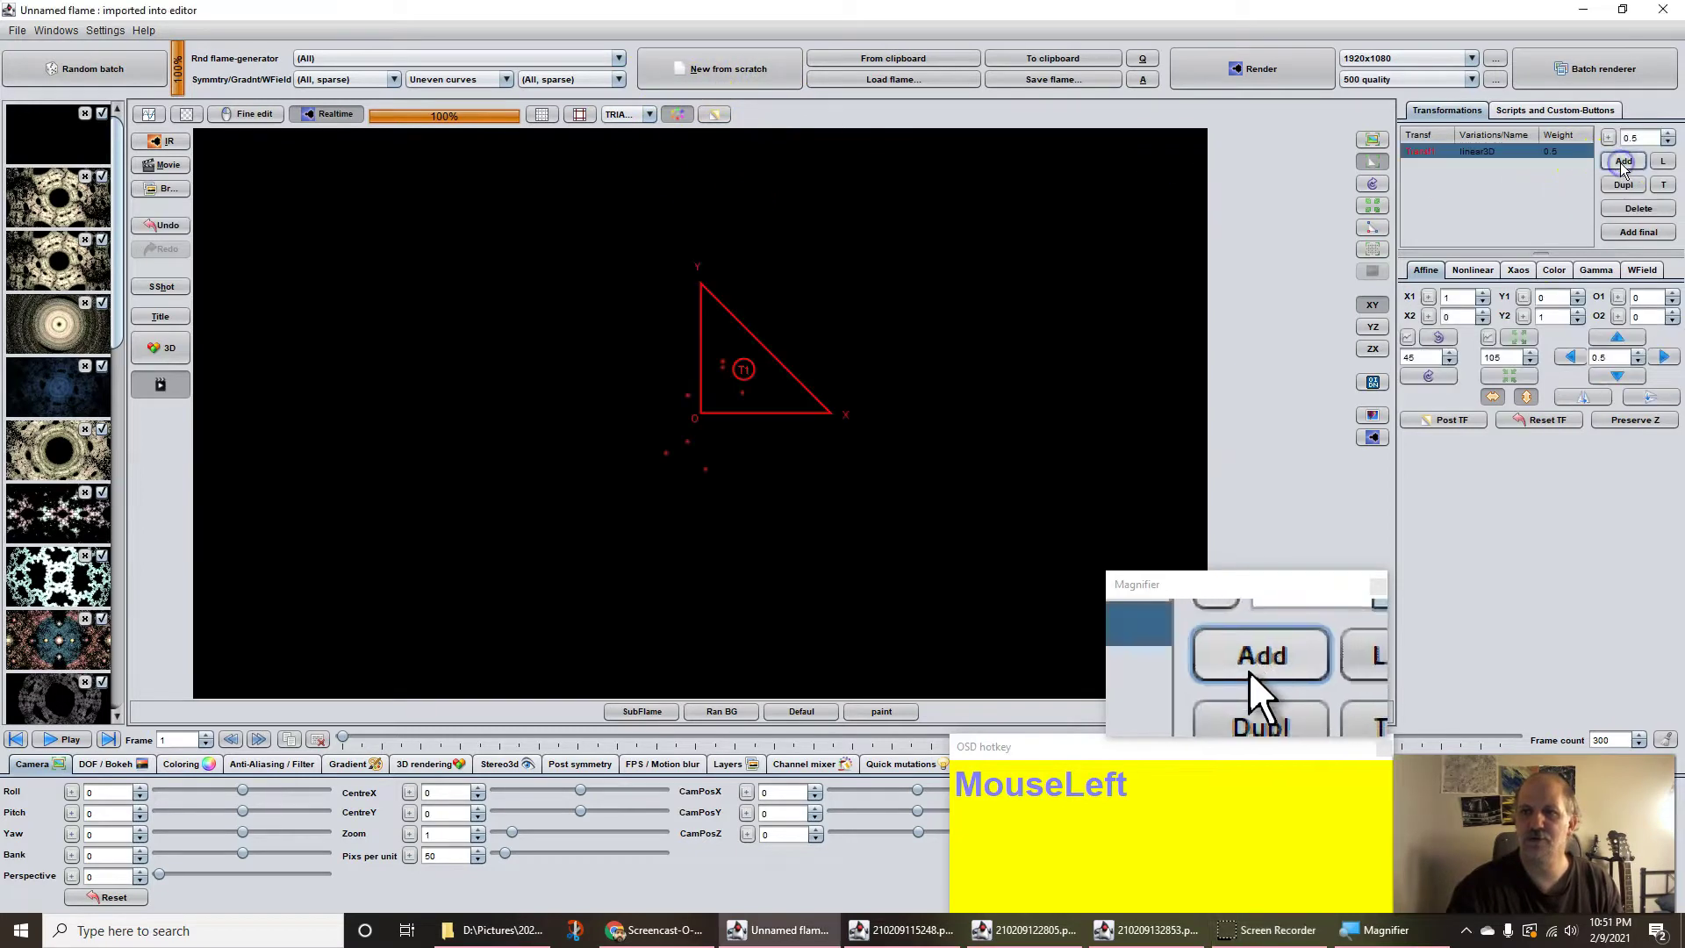
click(1476, 270)
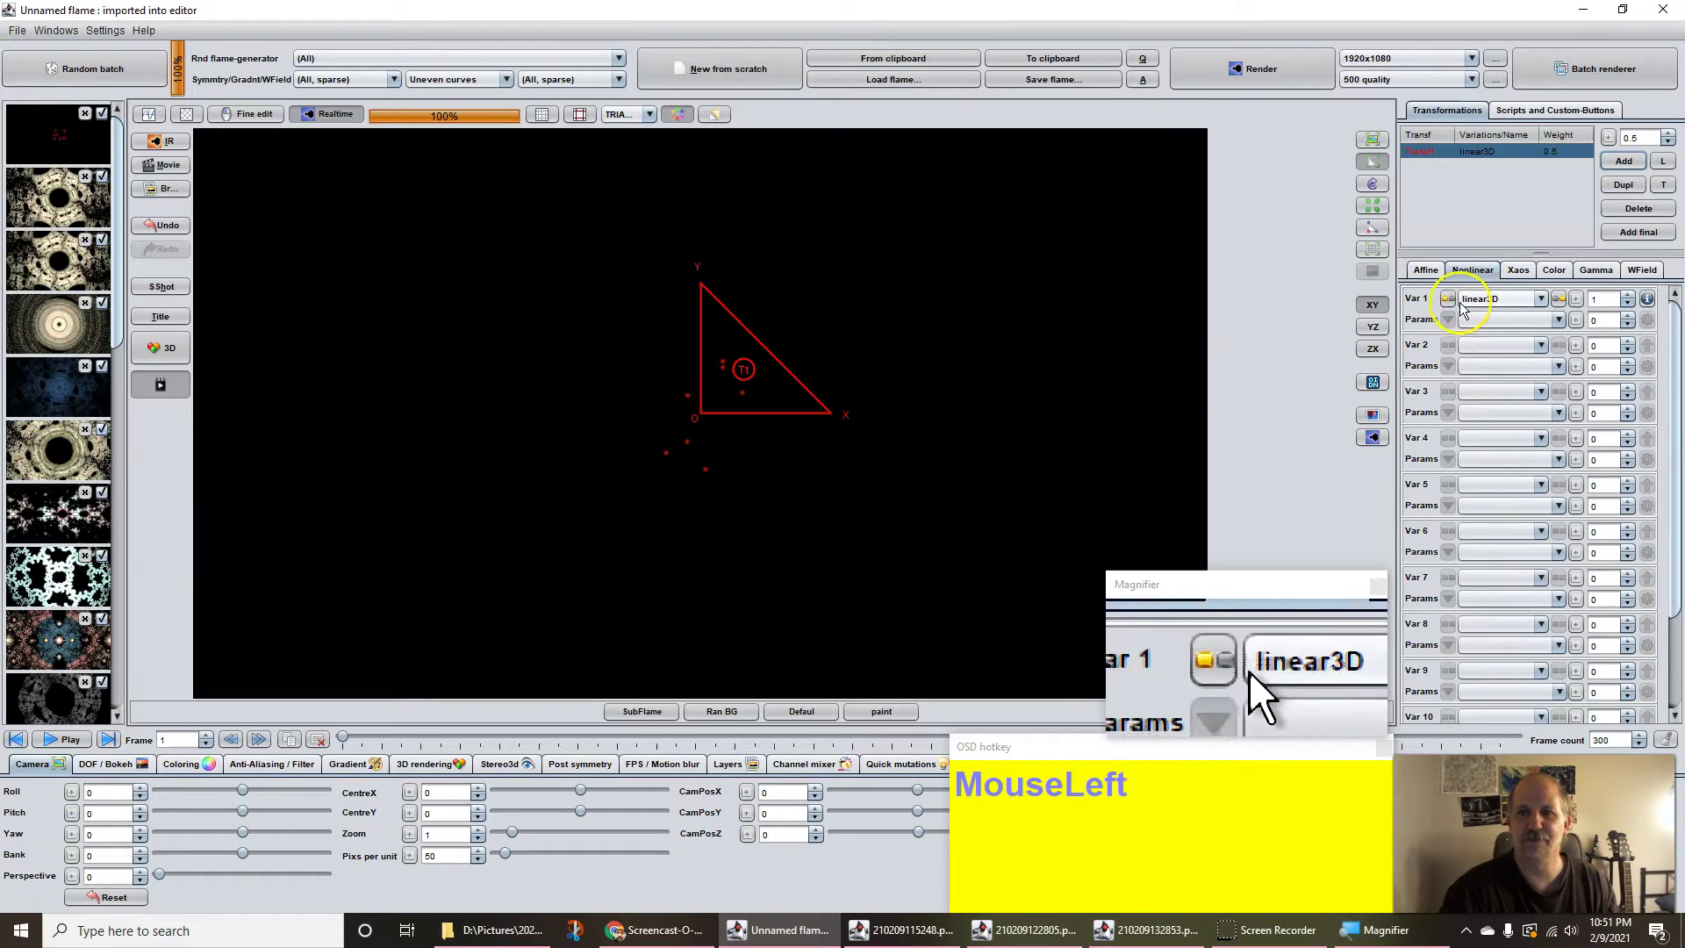
click(1481, 345)
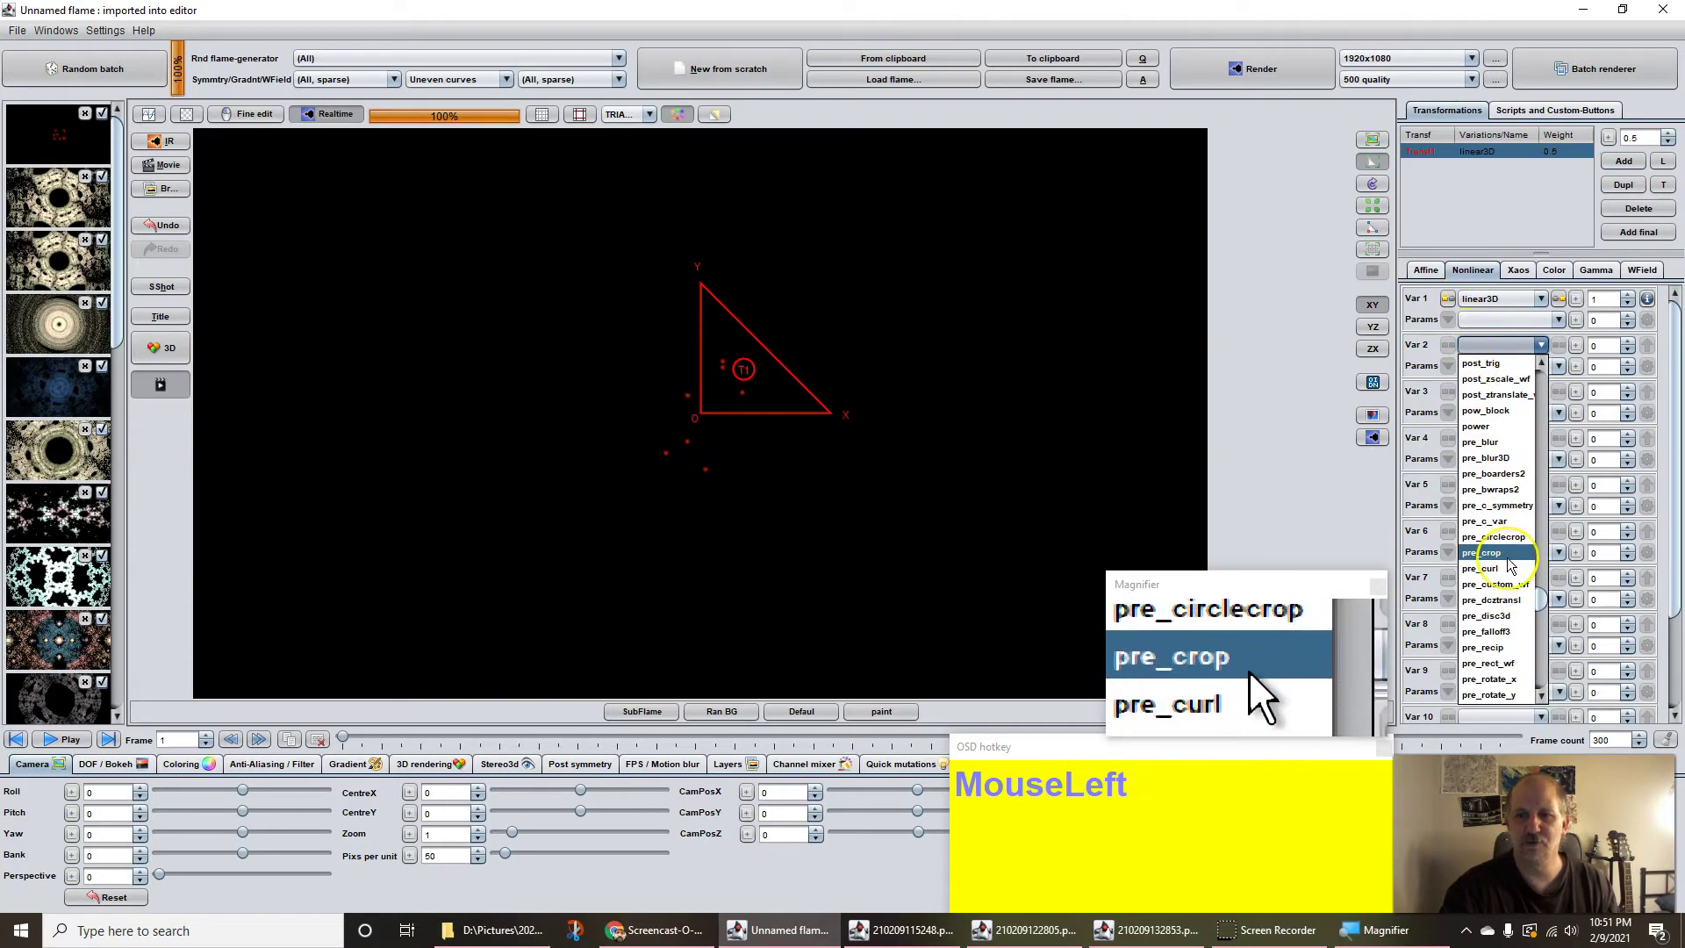
click(1500, 650)
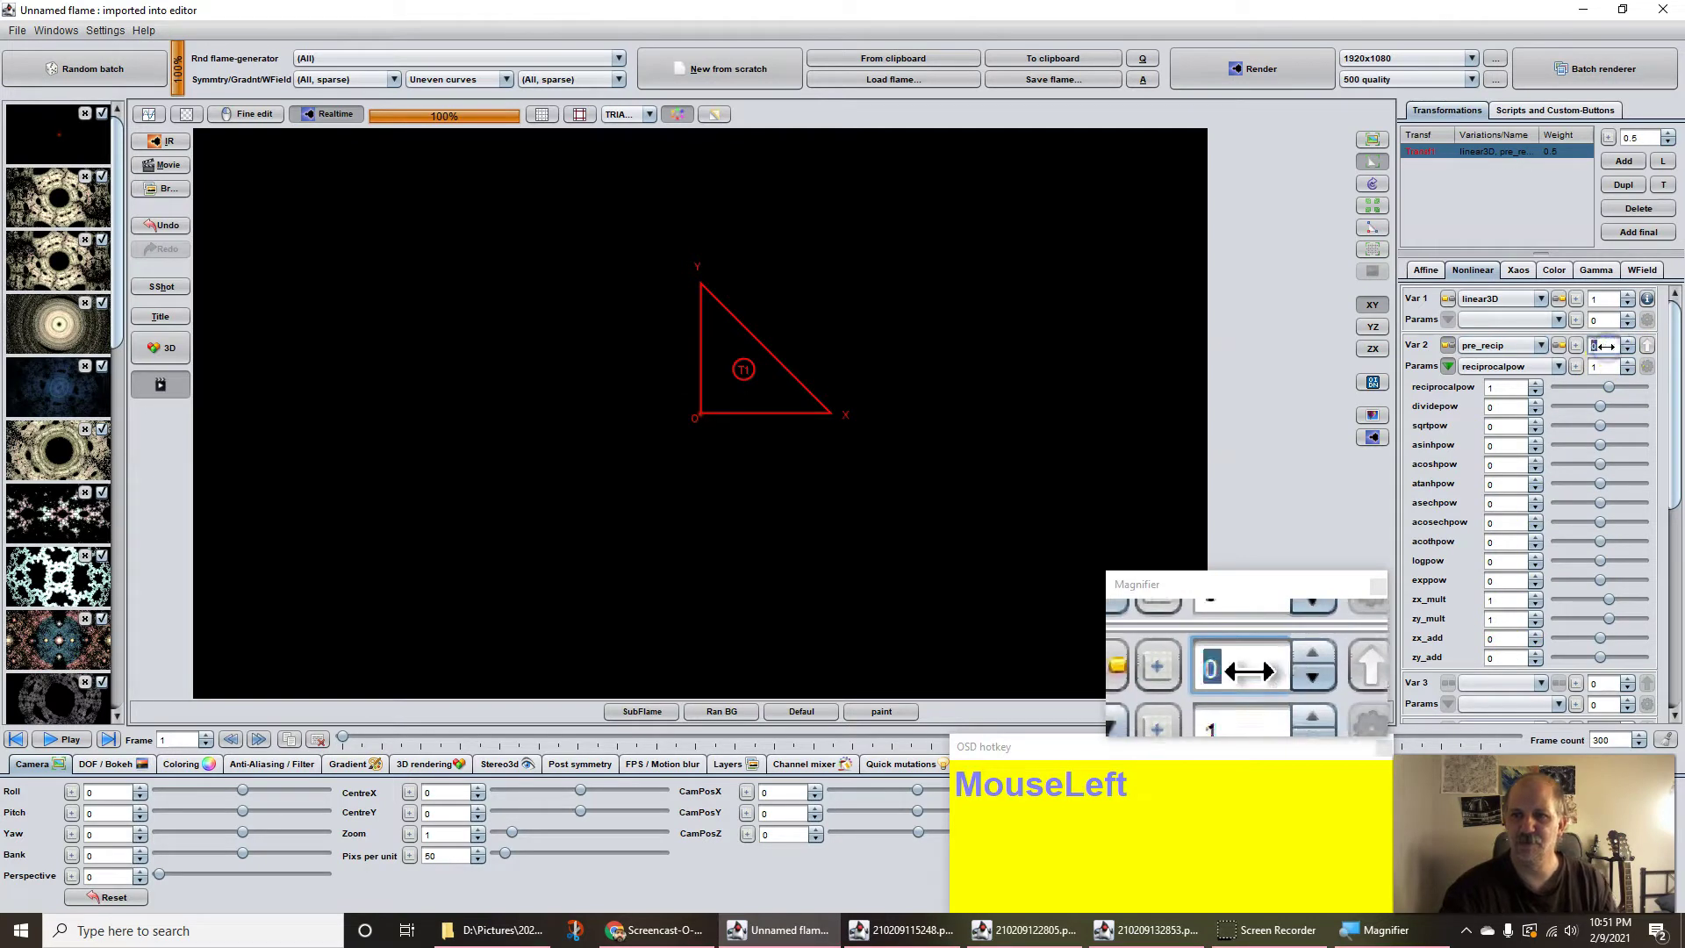
text(1)
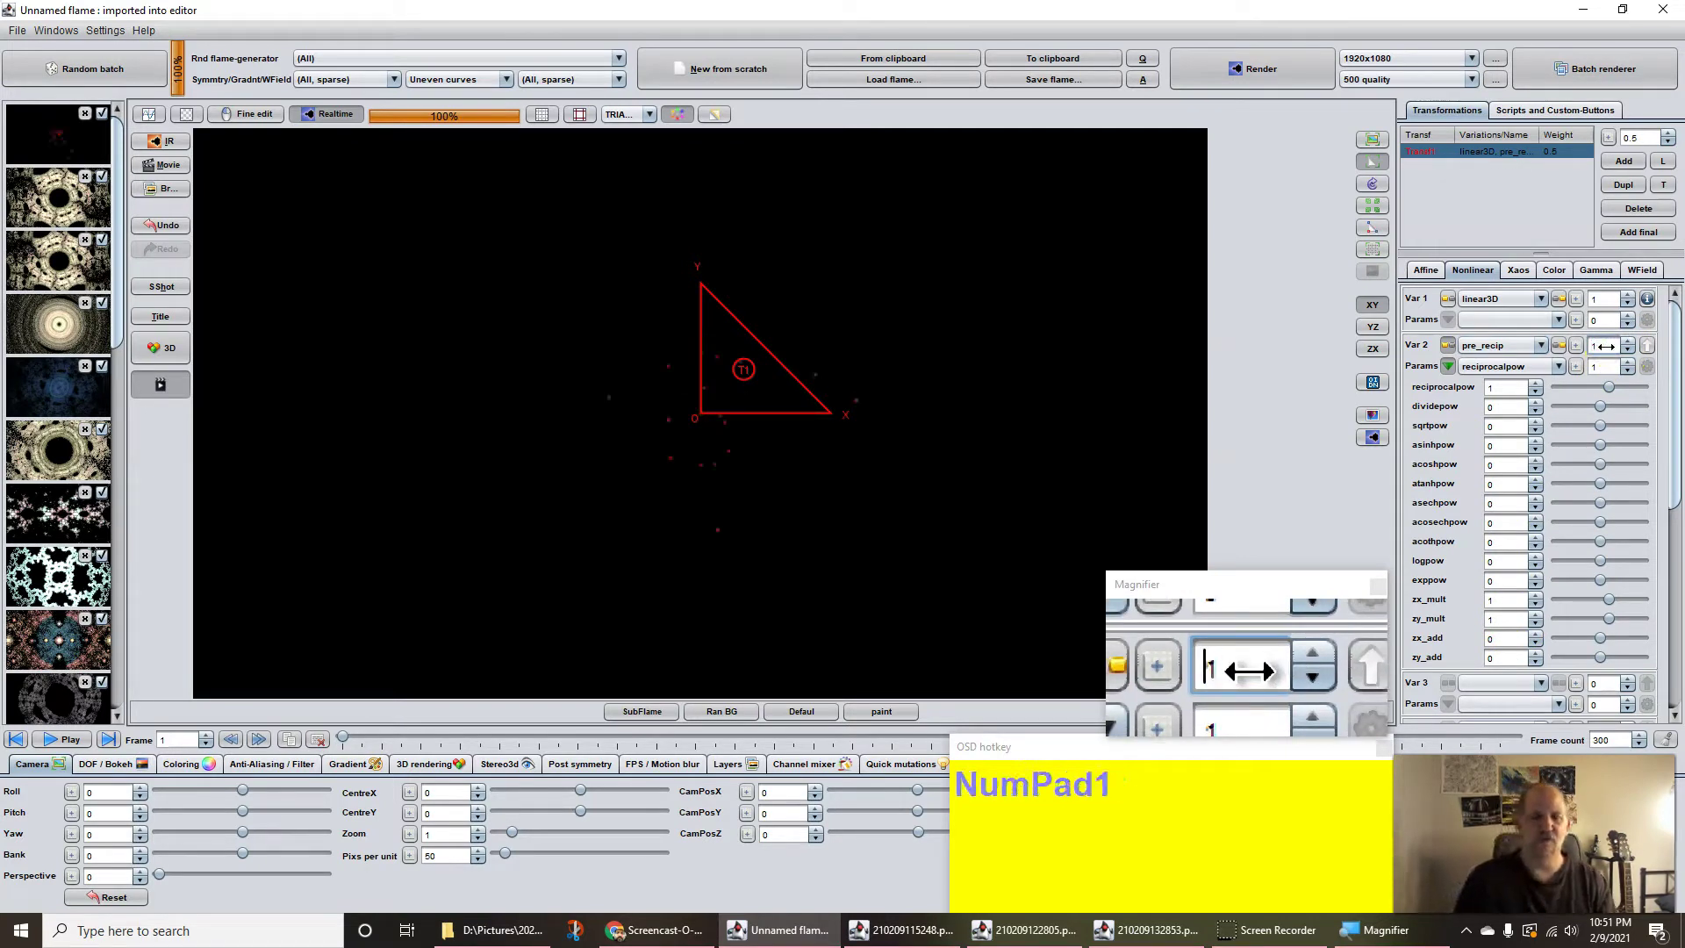
- Add post_trig as the third variation with amount 1 and set its reciprocalpow to 0
drag(1676, 344, 1591, 459)
click(1478, 463)
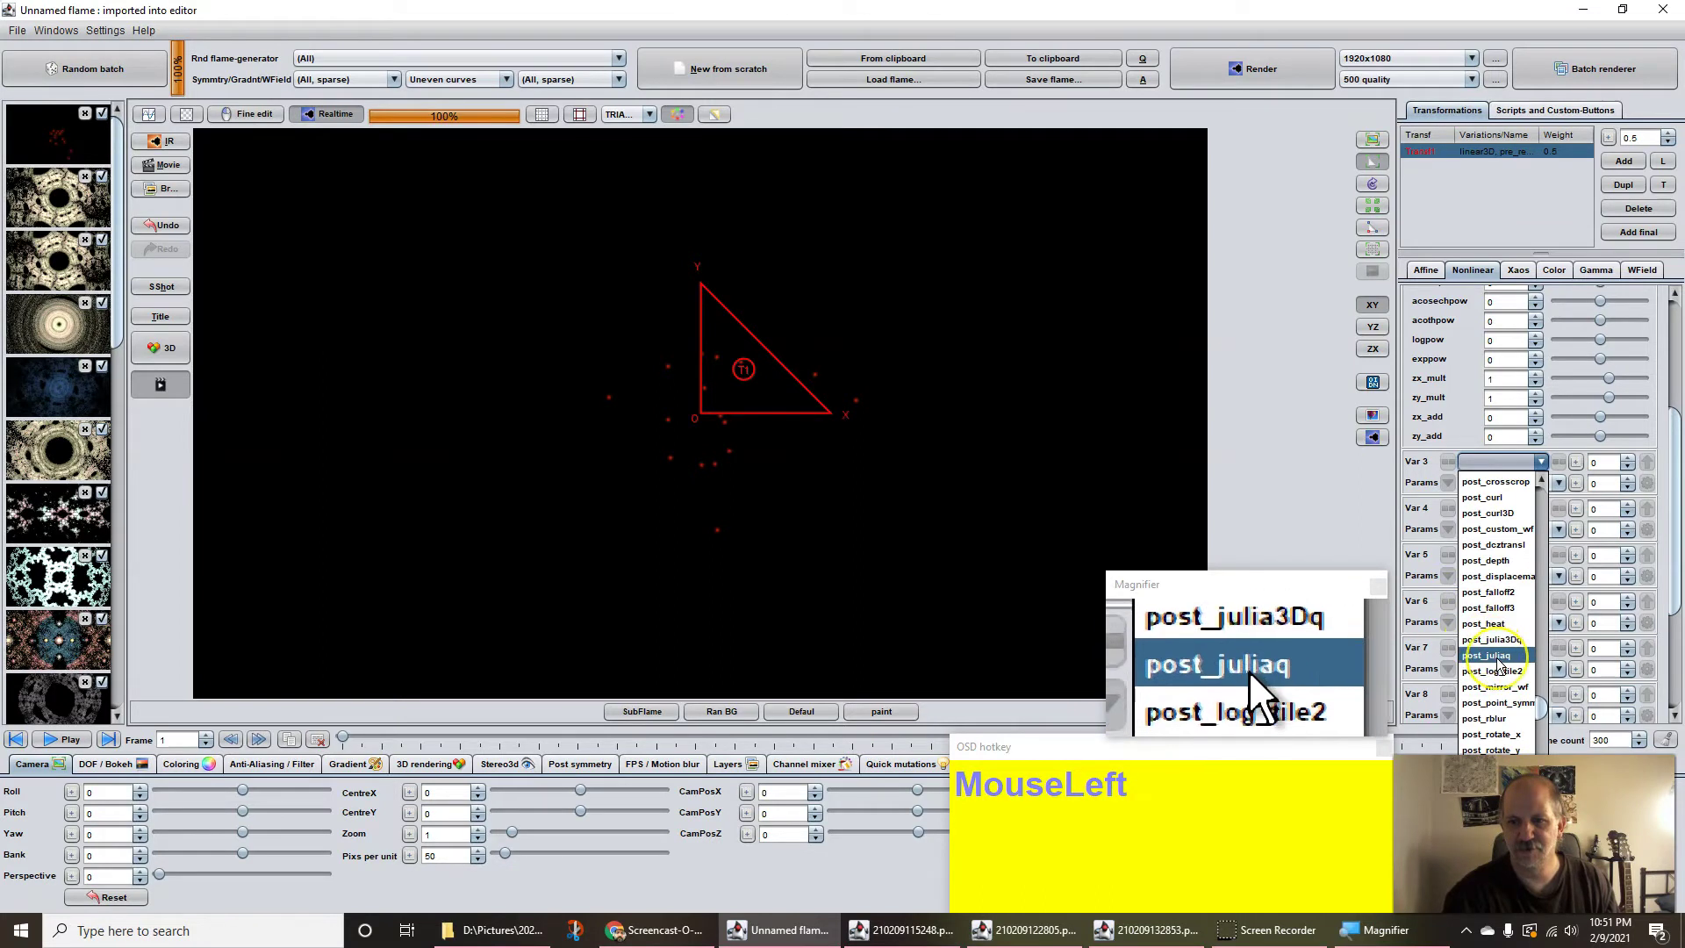
scroll(1499, 665, down, 3)
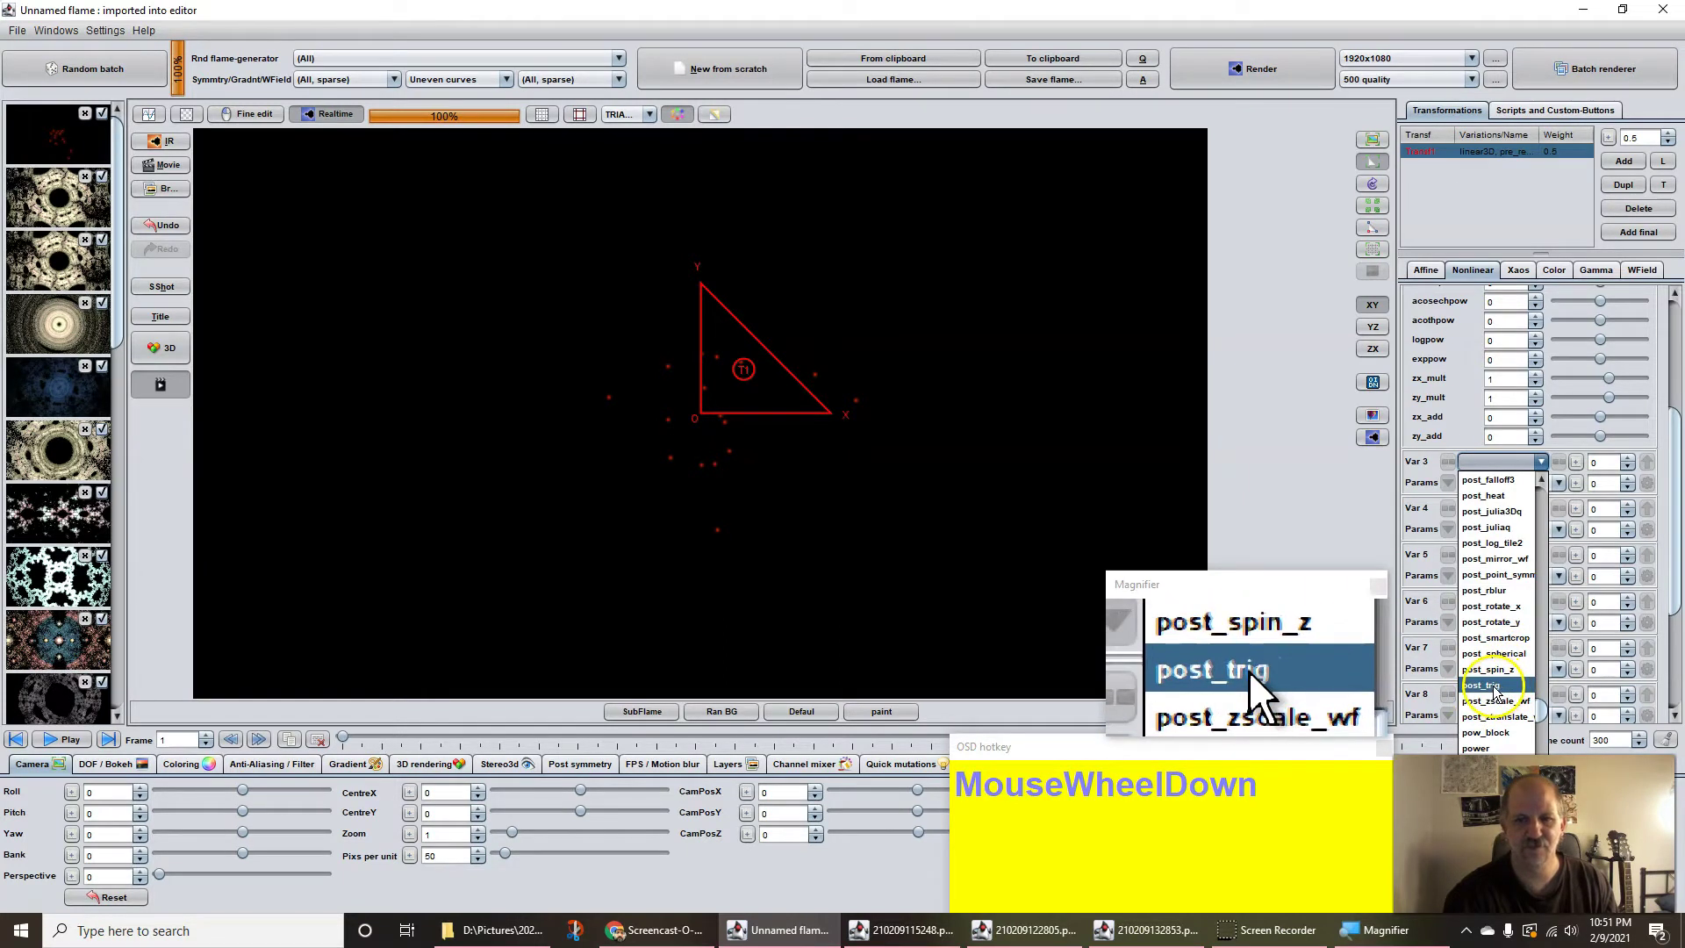
click(1493, 686)
click(1613, 460)
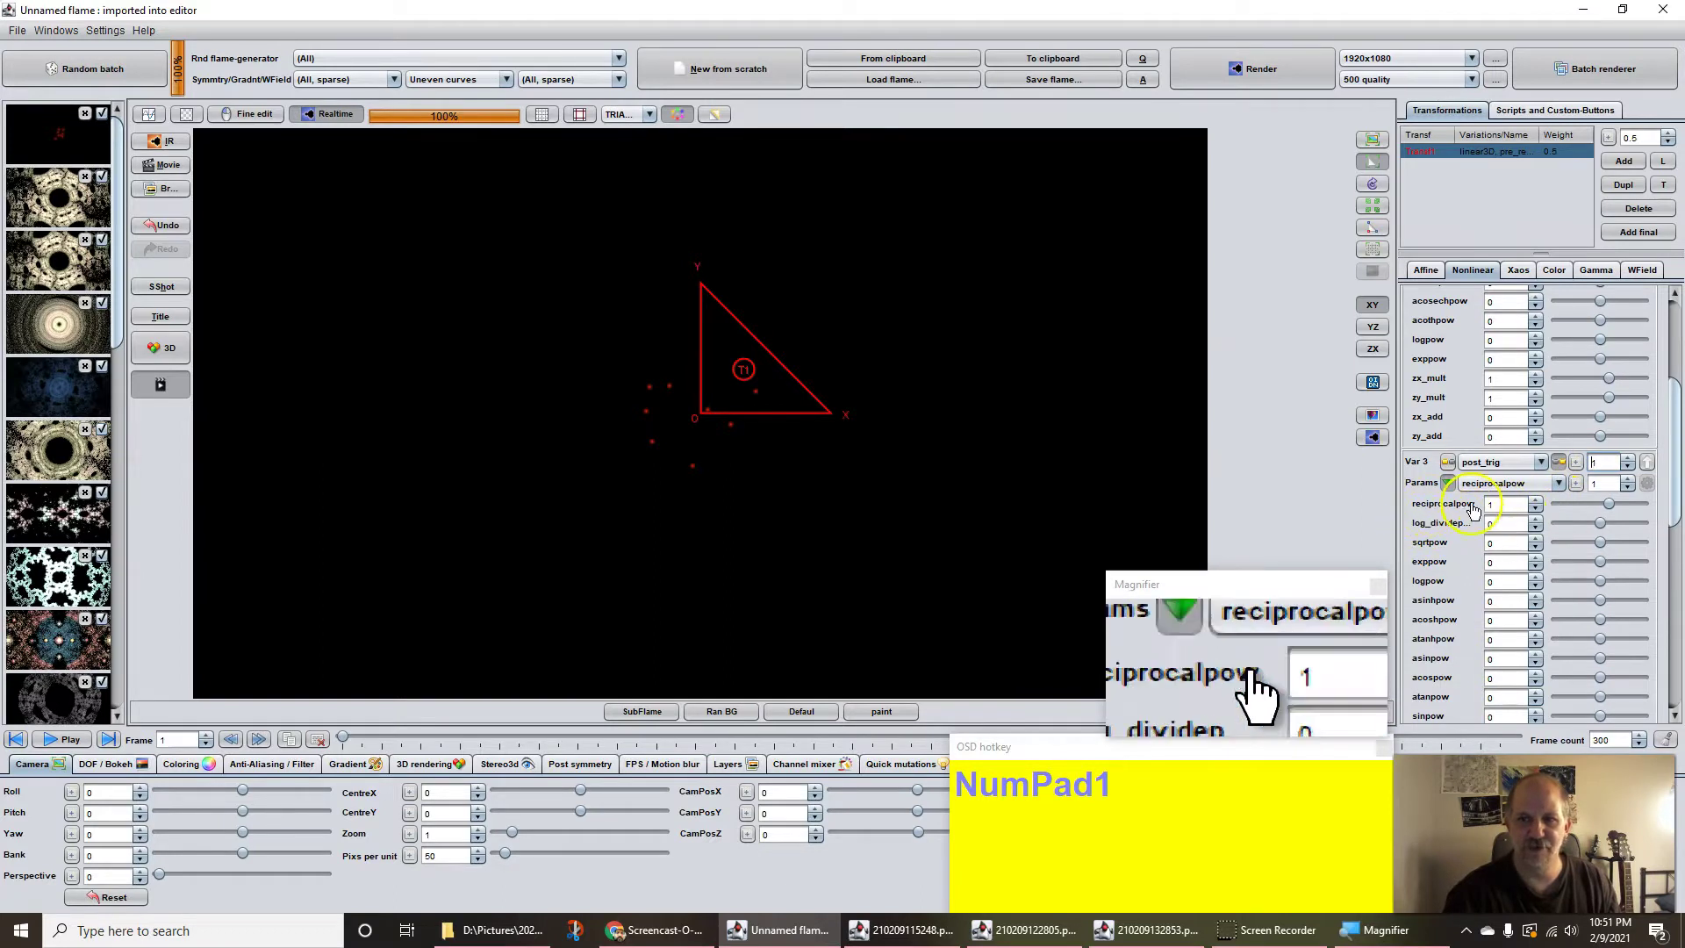
click(1564, 498)
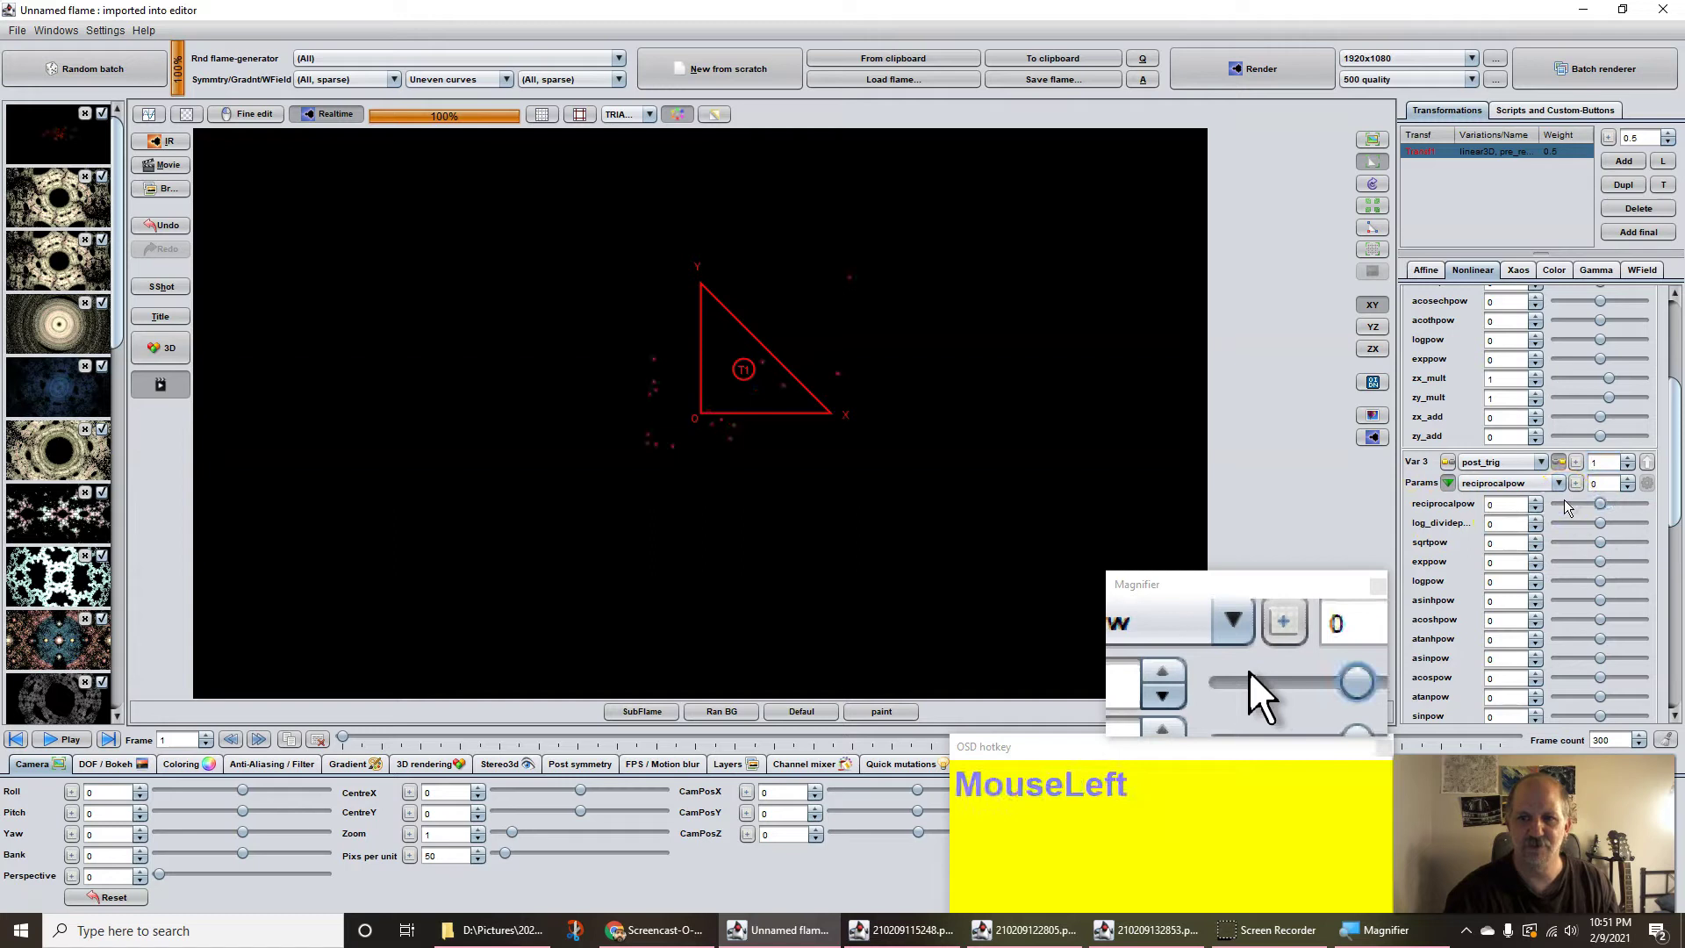
- Add post_circlecrop as the fourth variation with amount 1
scroll(1676, 376, up, 3)
drag(1676, 375, 1504, 369)
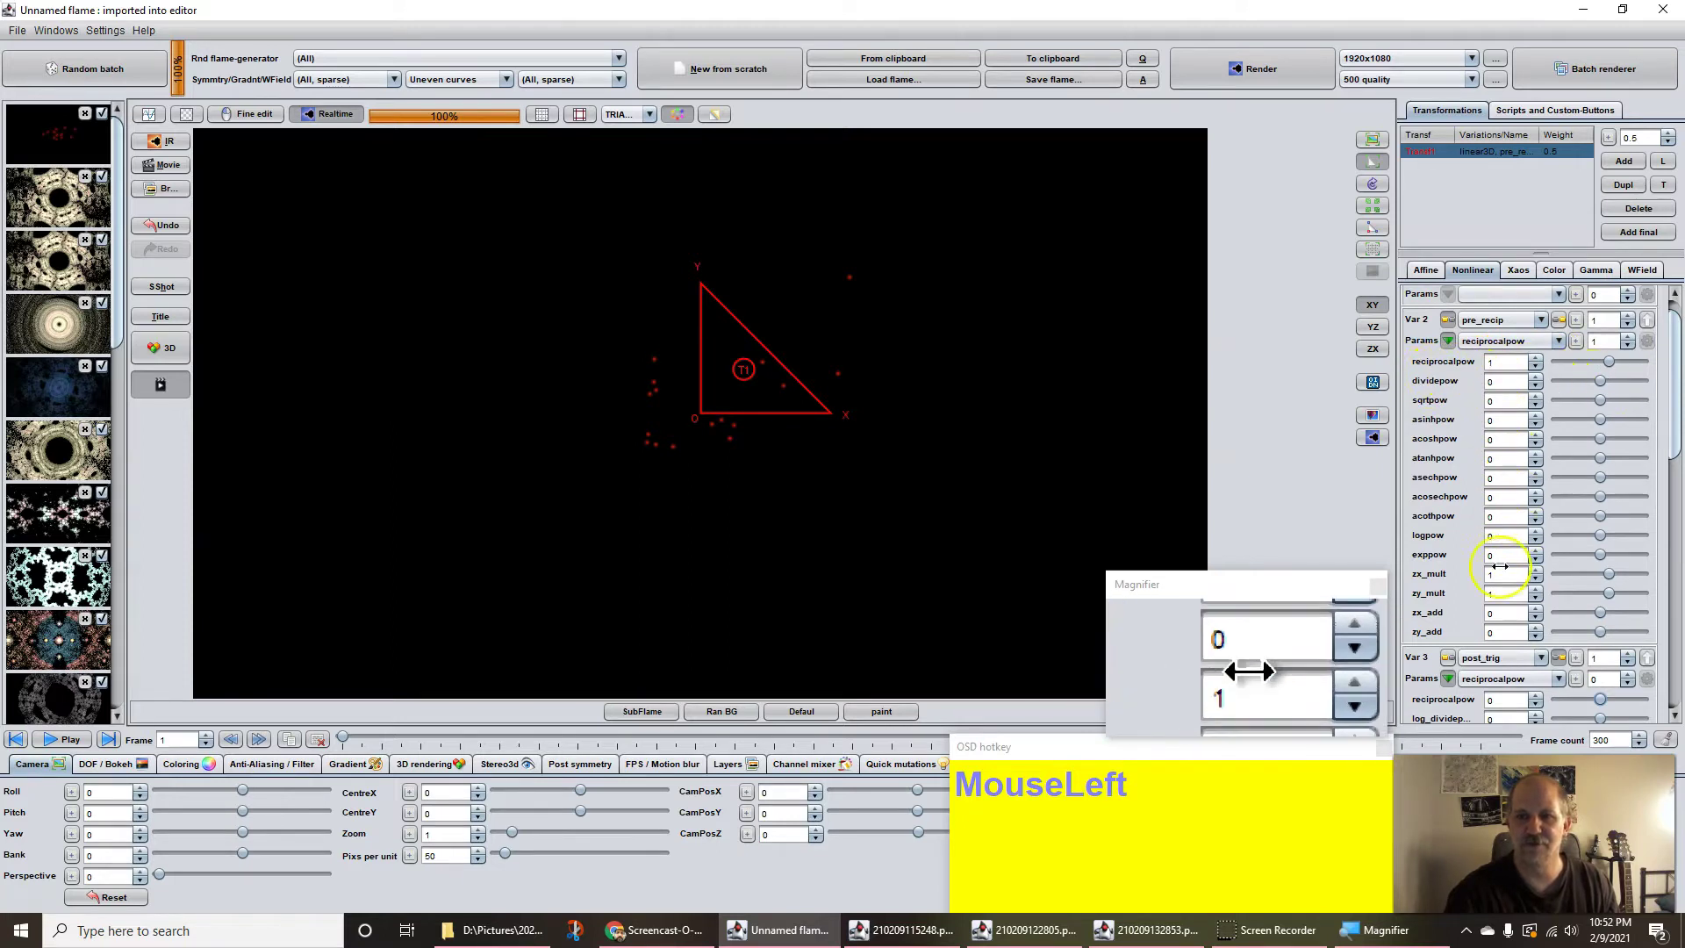
drag(1675, 430, 1678, 628)
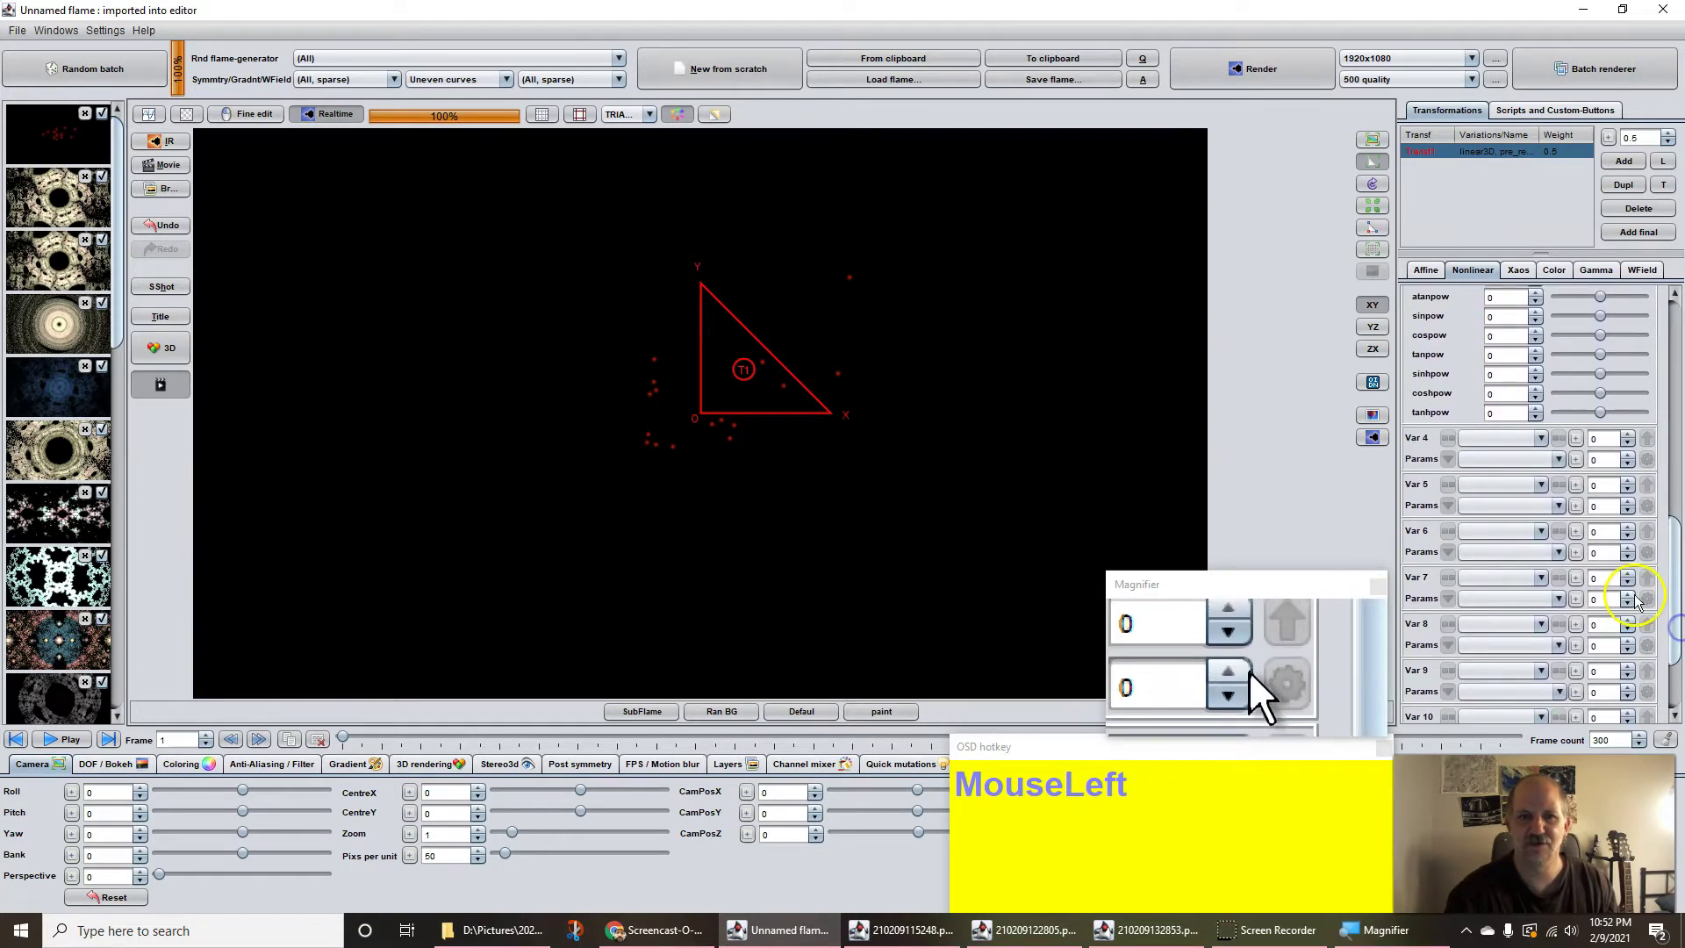
click(1488, 438)
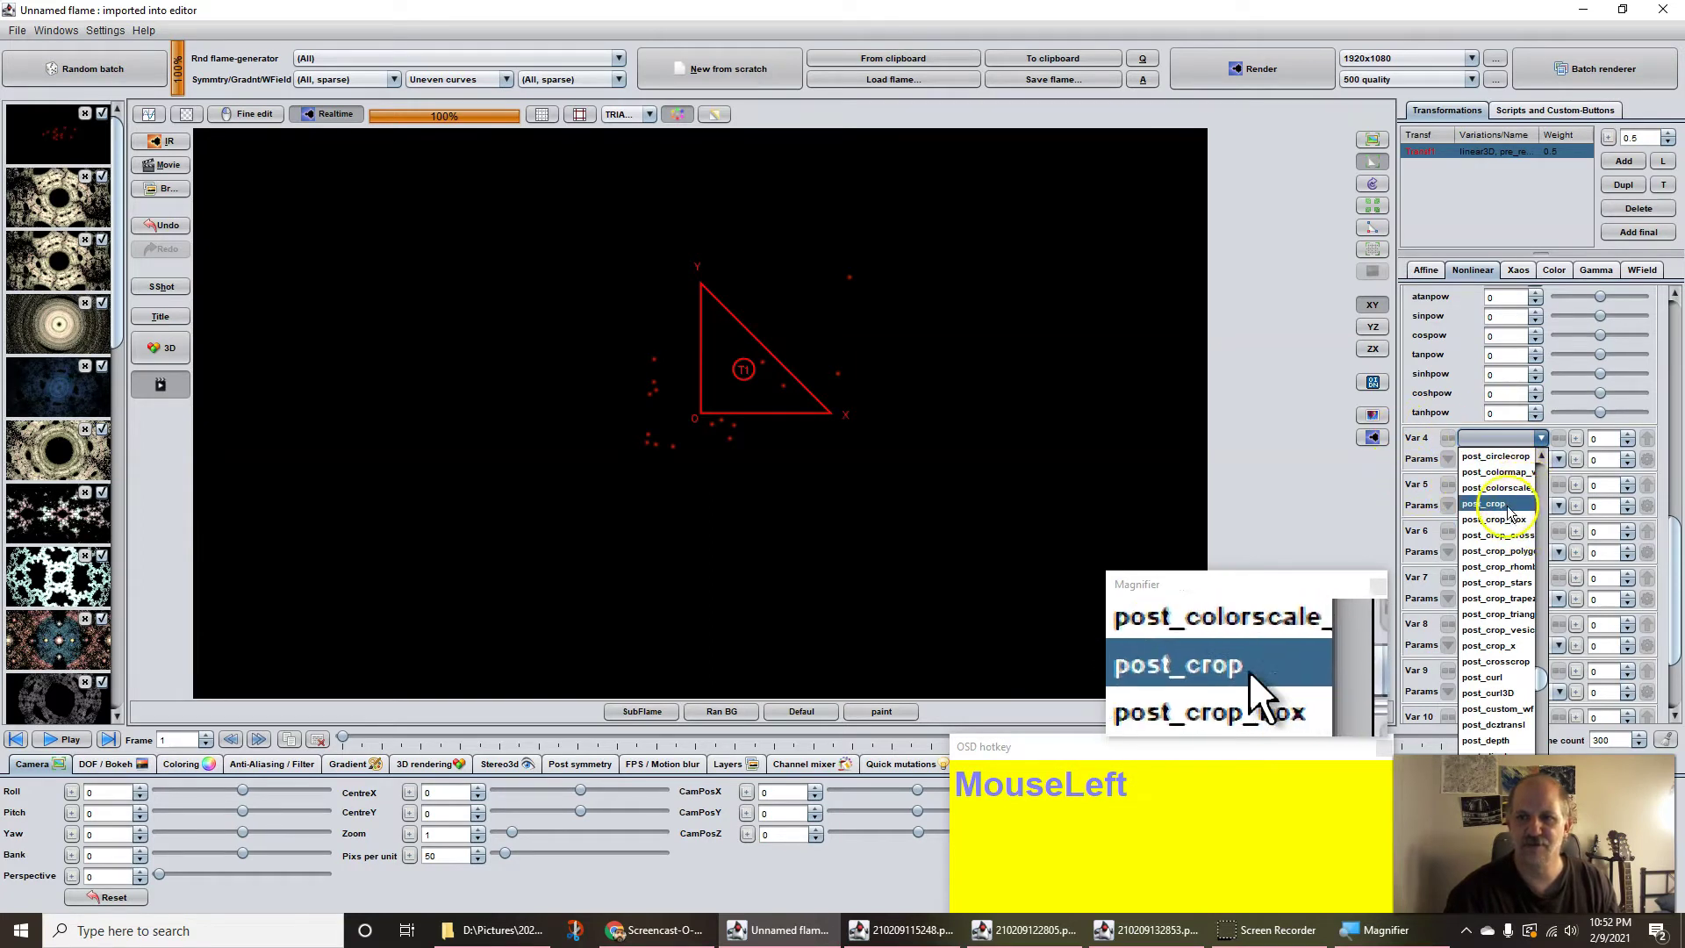
click(1503, 457)
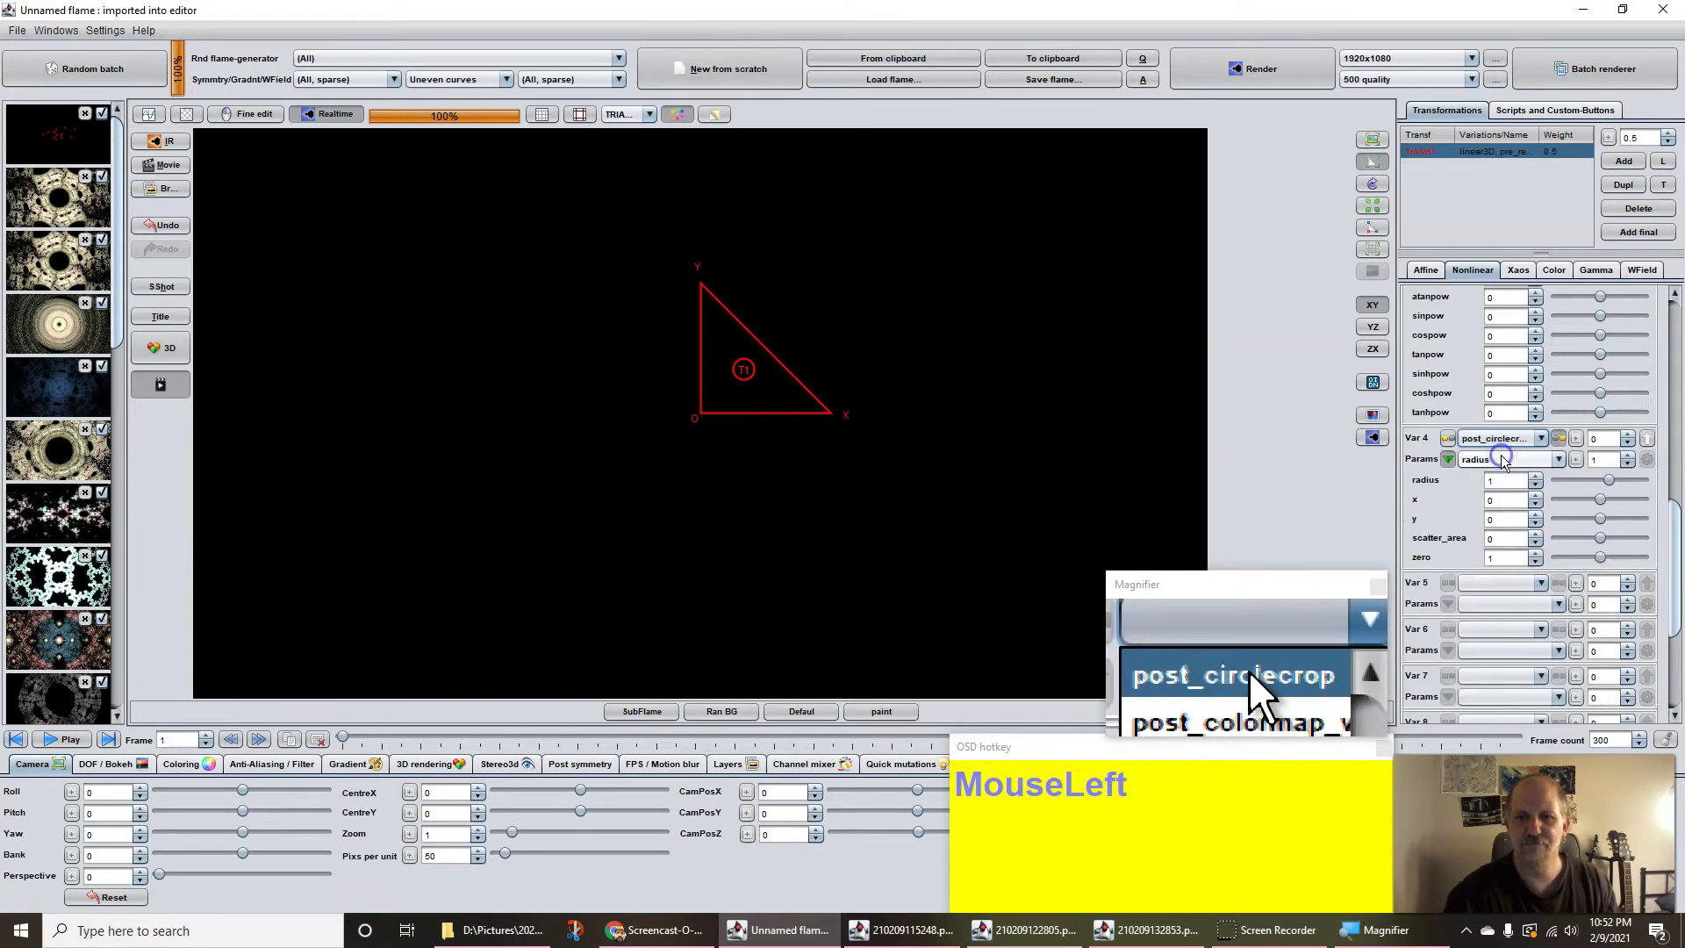
click(1448, 460)
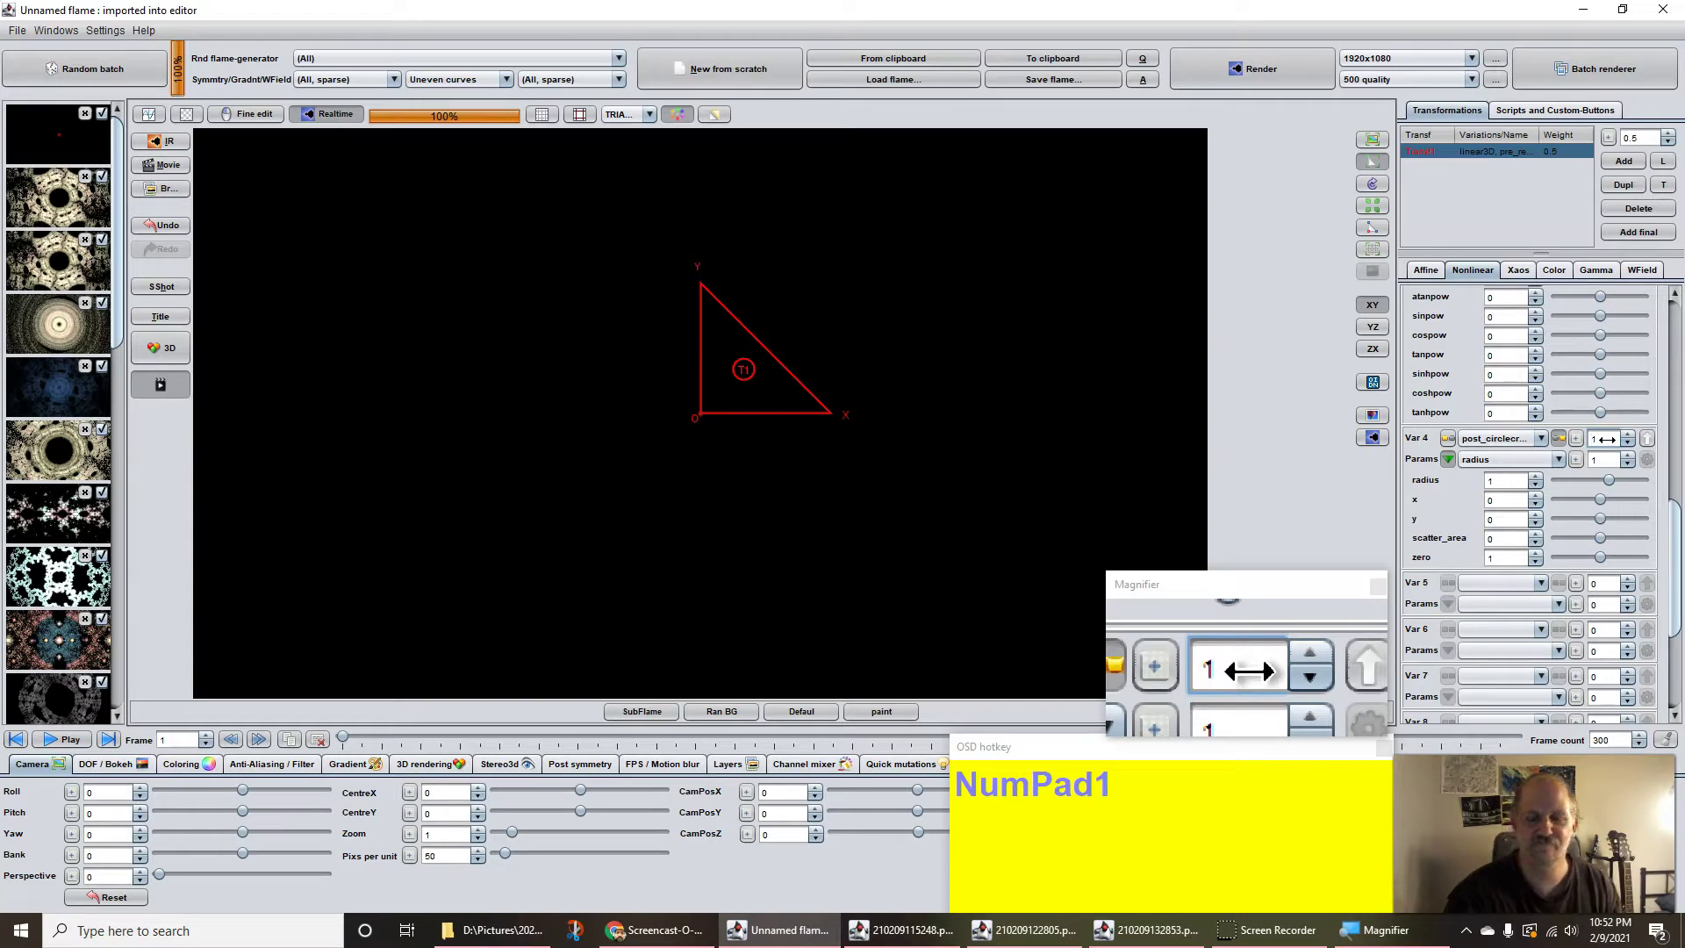
- Add post_smartcrop as the fifth variation with amount 1, radius 0 and cropmode 2
click(1677, 545)
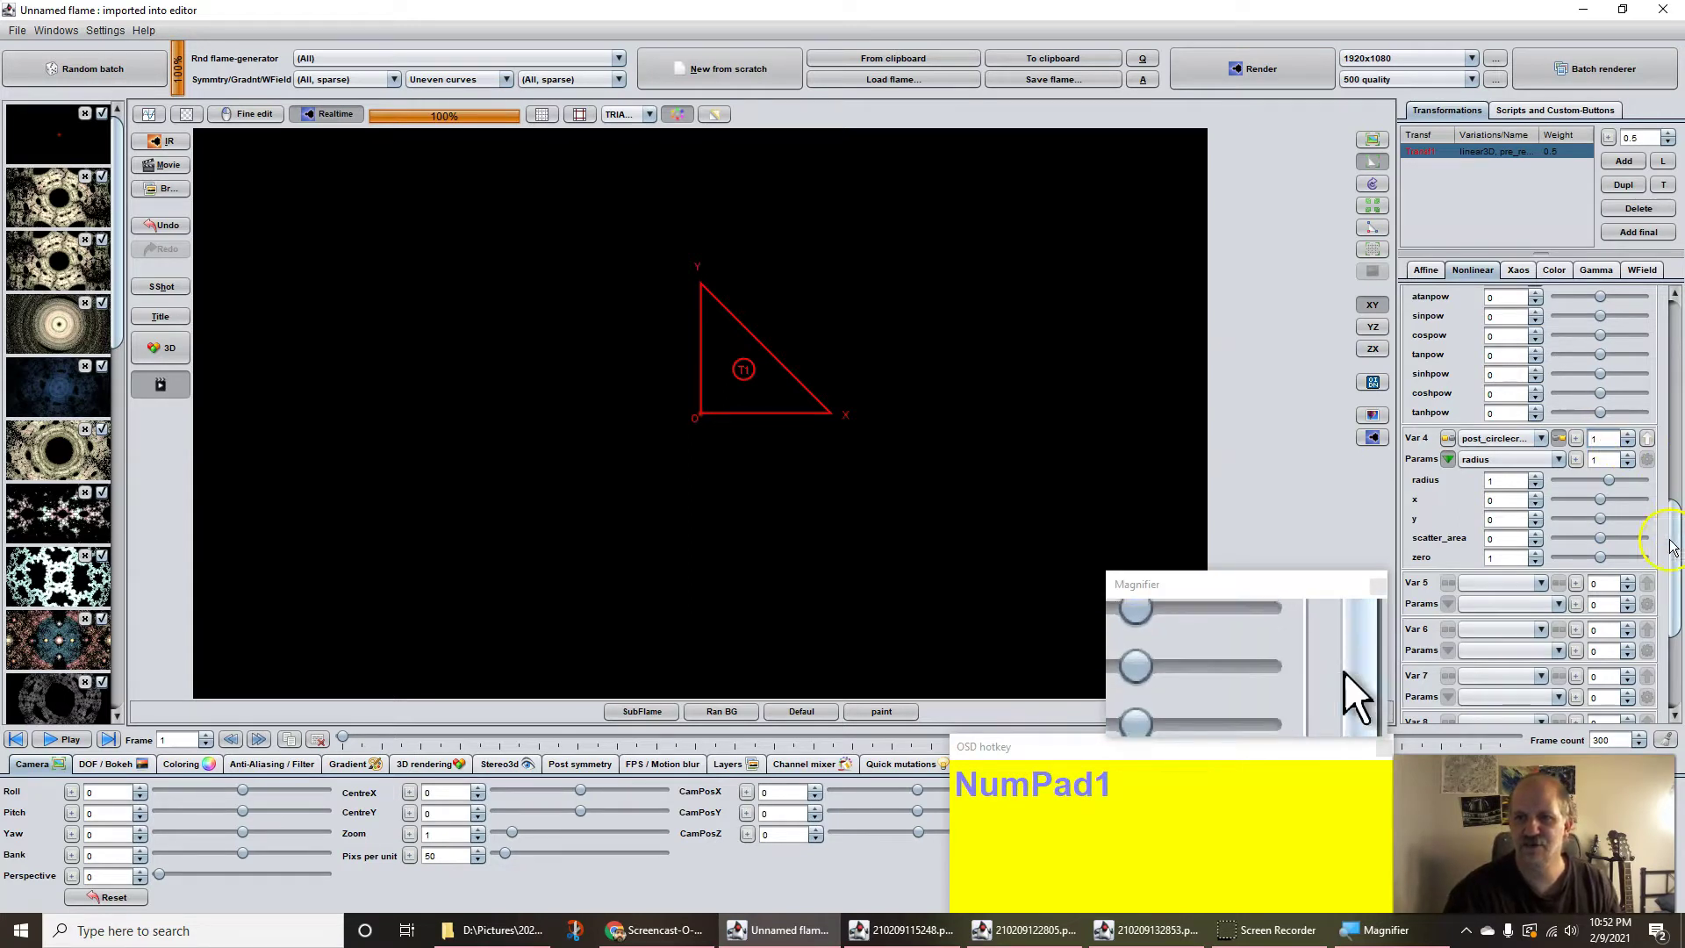
click(1493, 585)
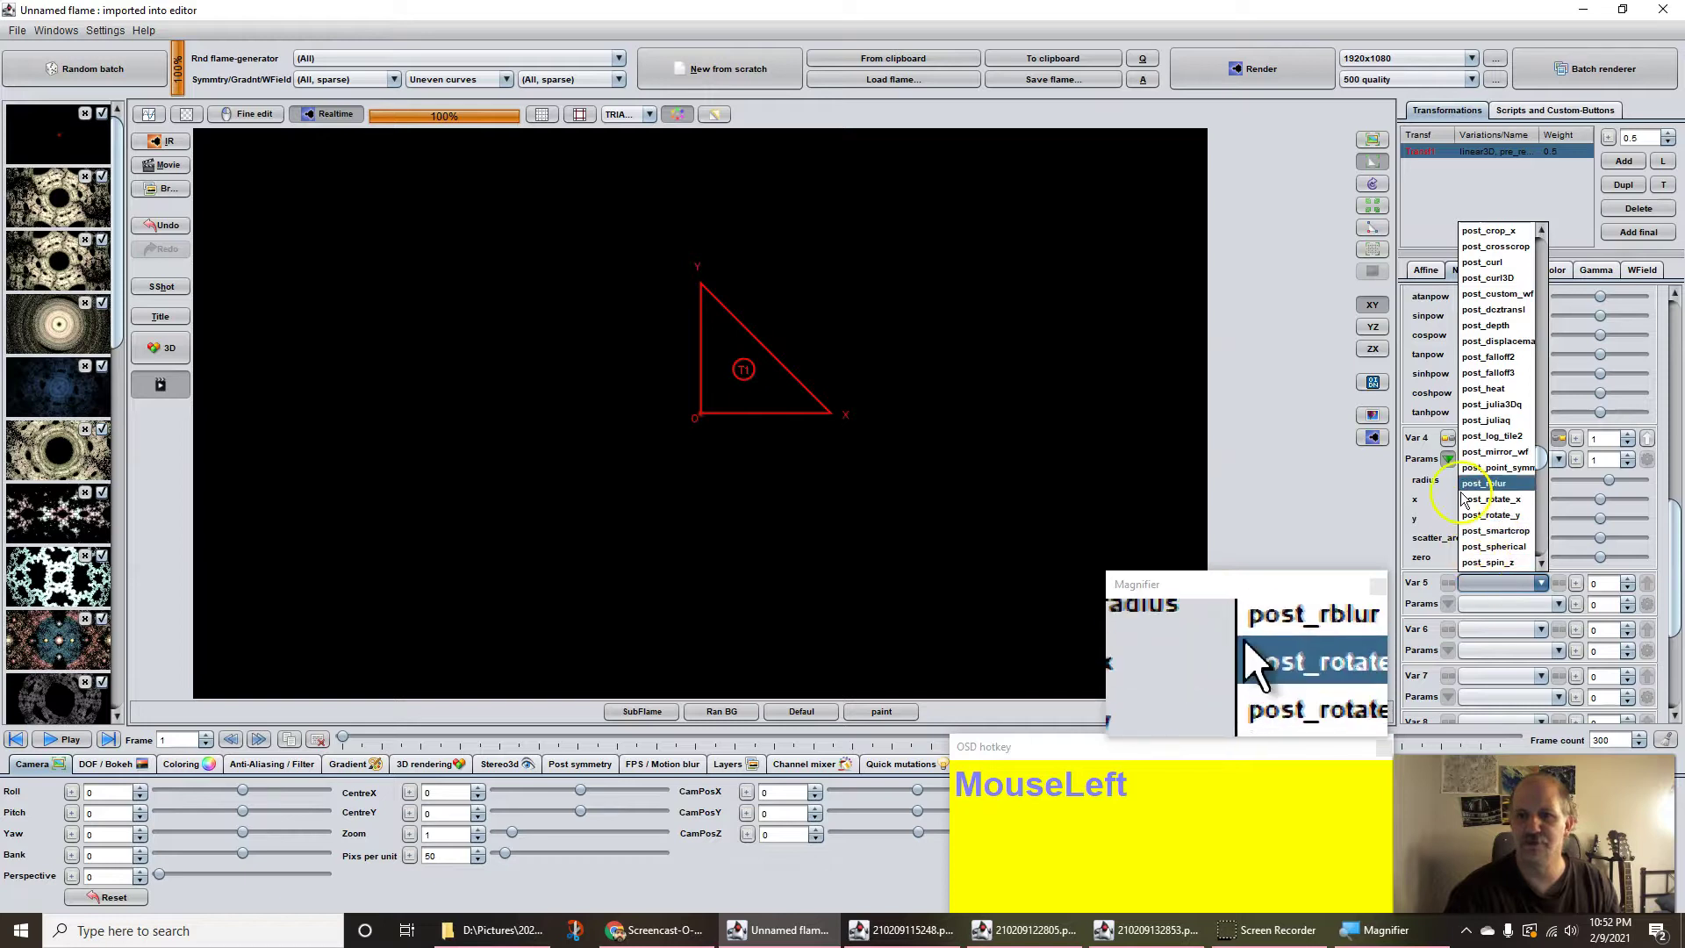
click(1495, 454)
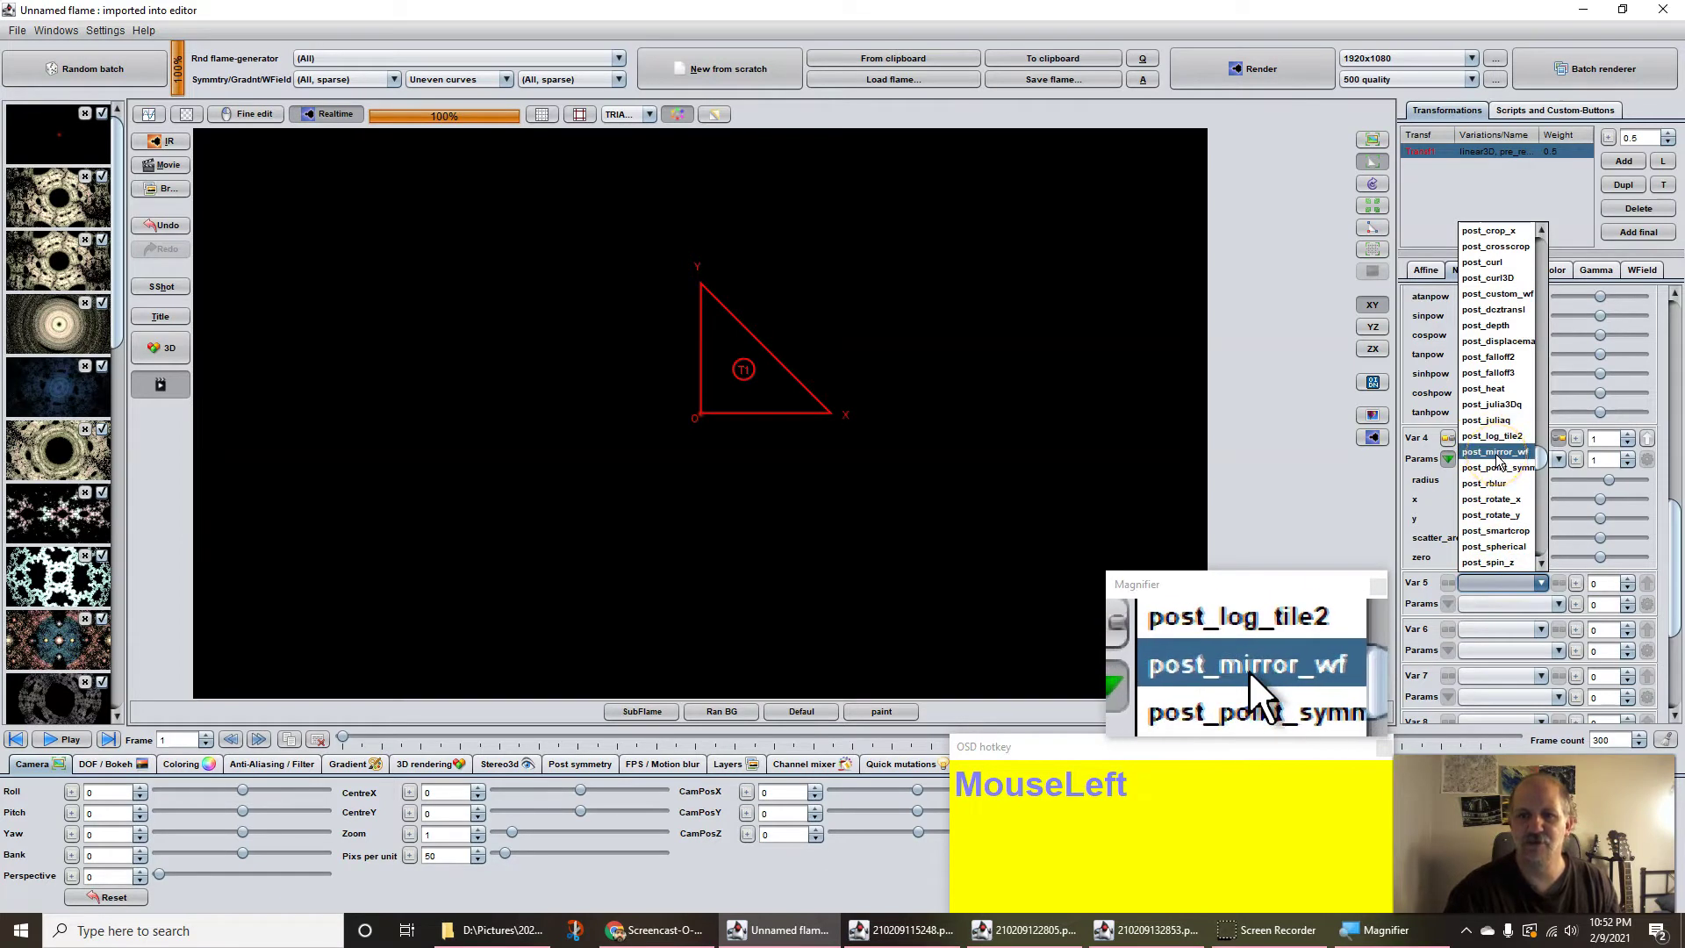
scroll(1498, 463, down, 1)
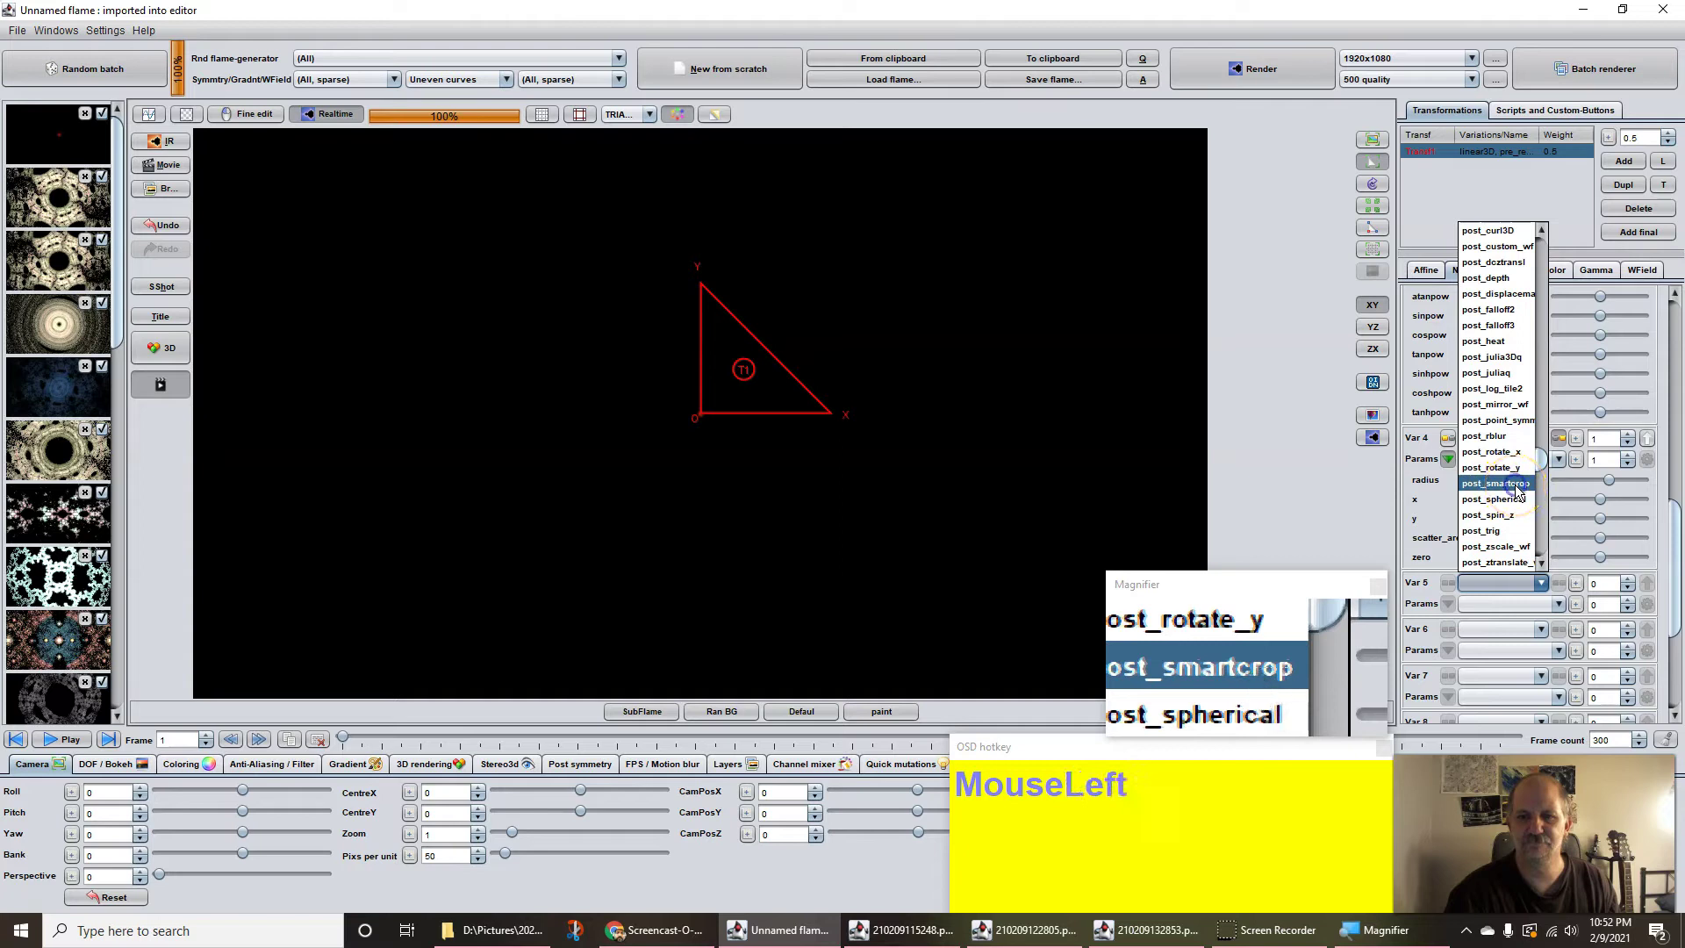
click(1518, 489)
click(1609, 583)
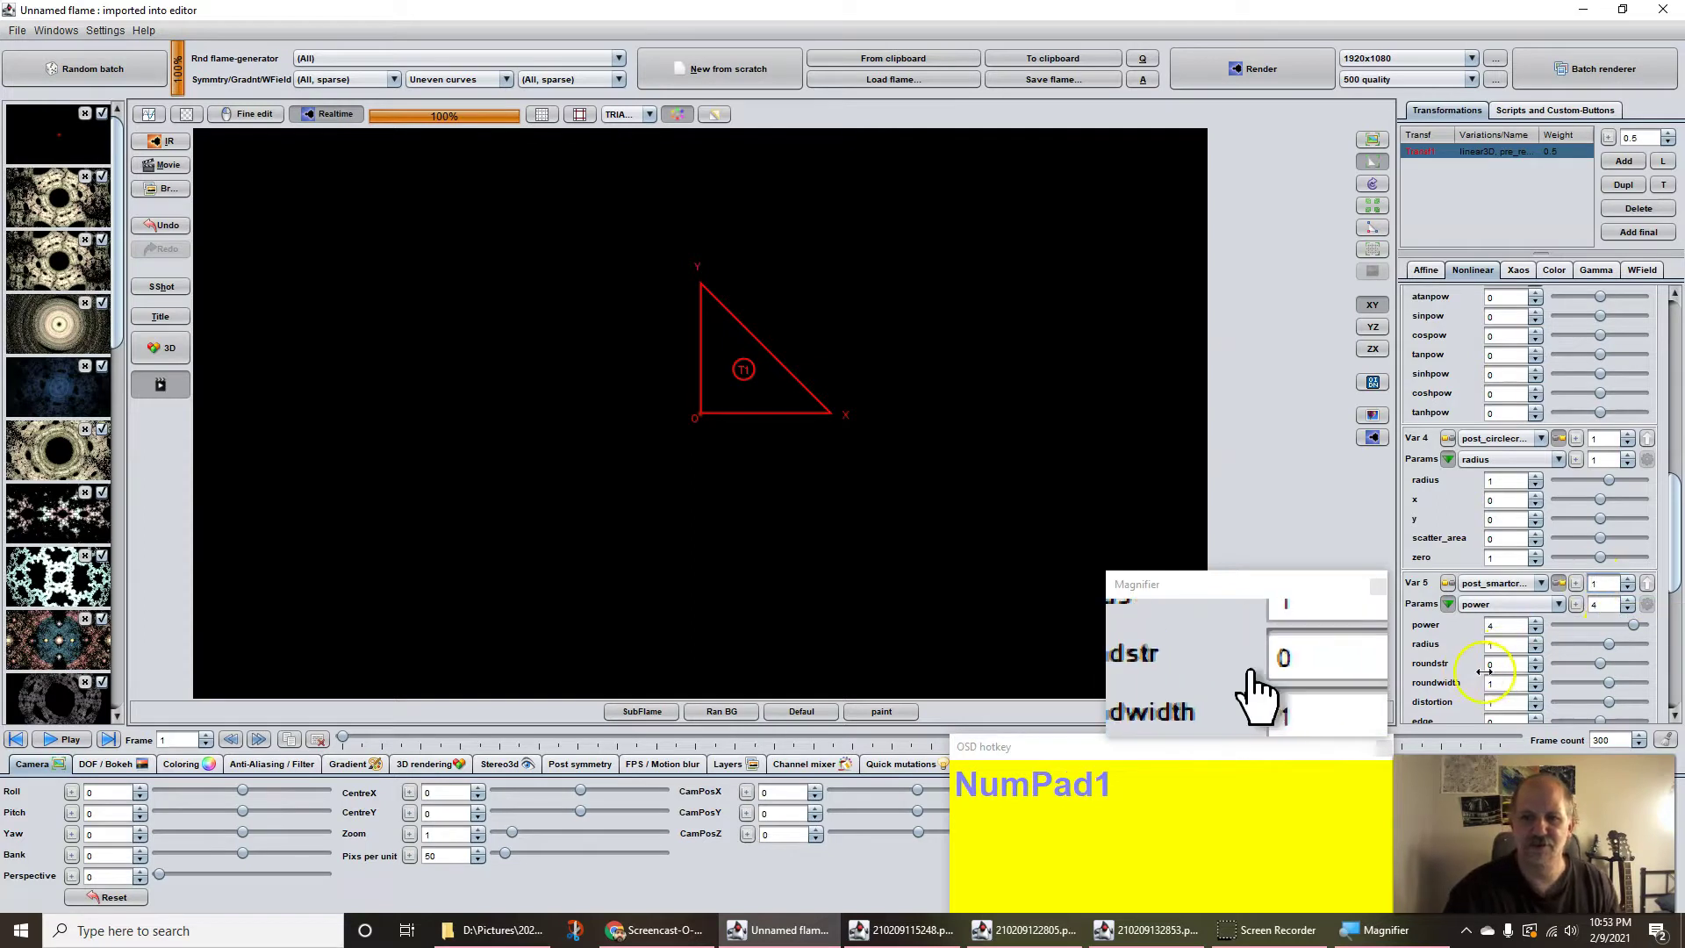
click(1562, 646)
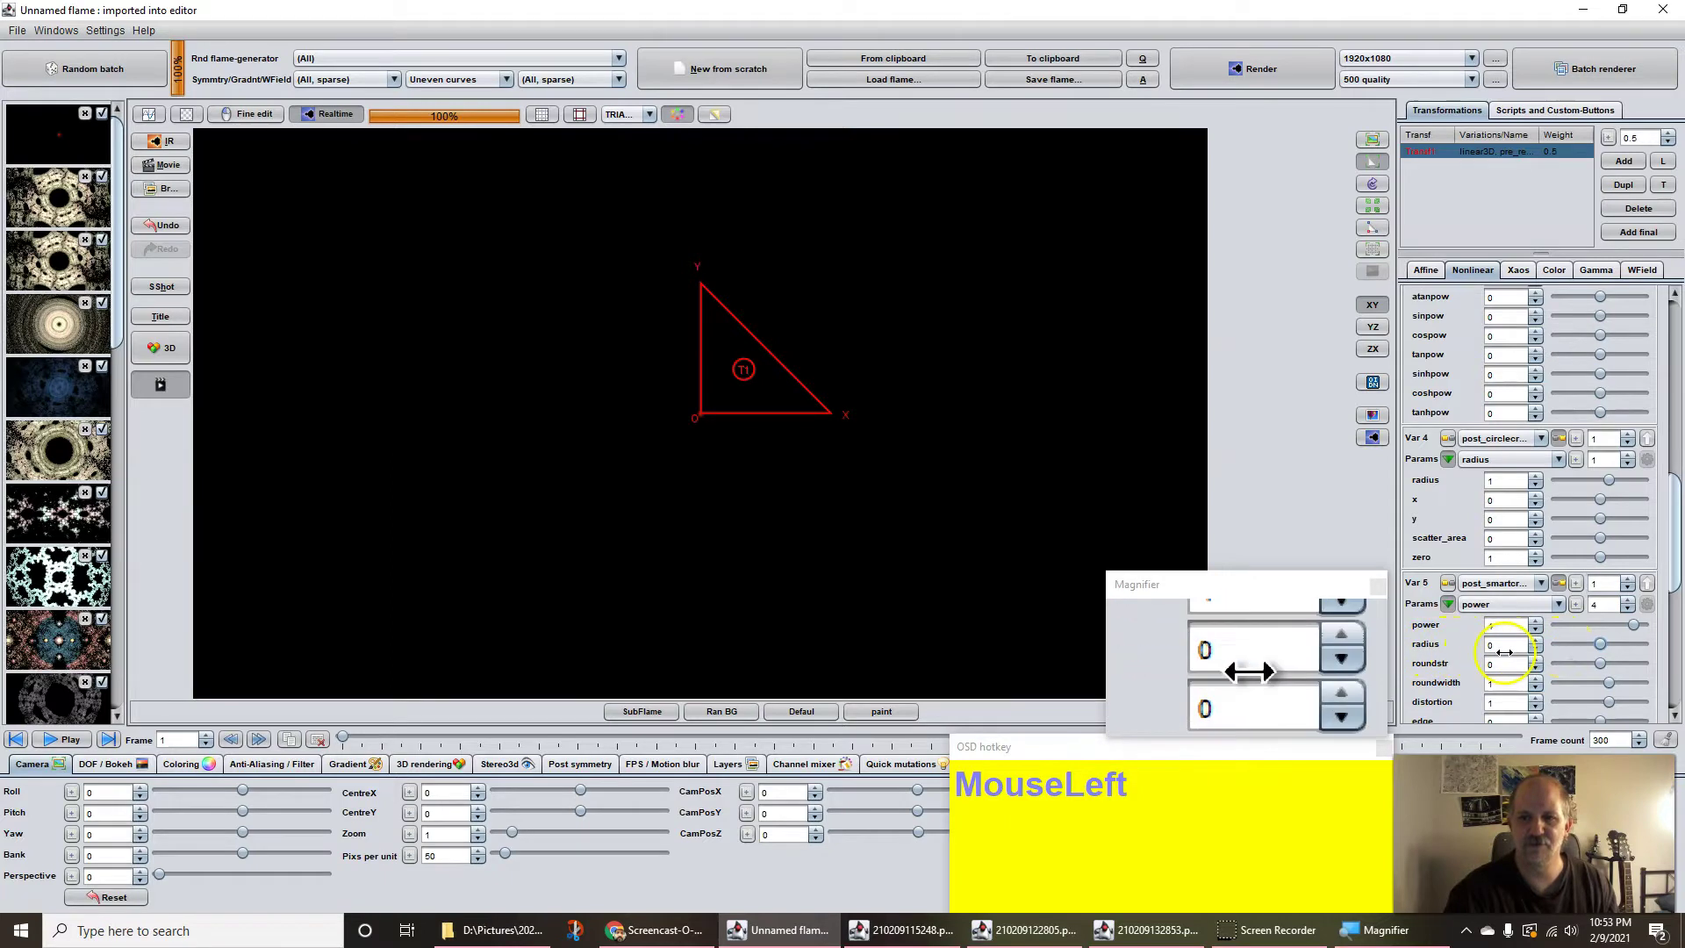
drag(1675, 564, 1678, 621)
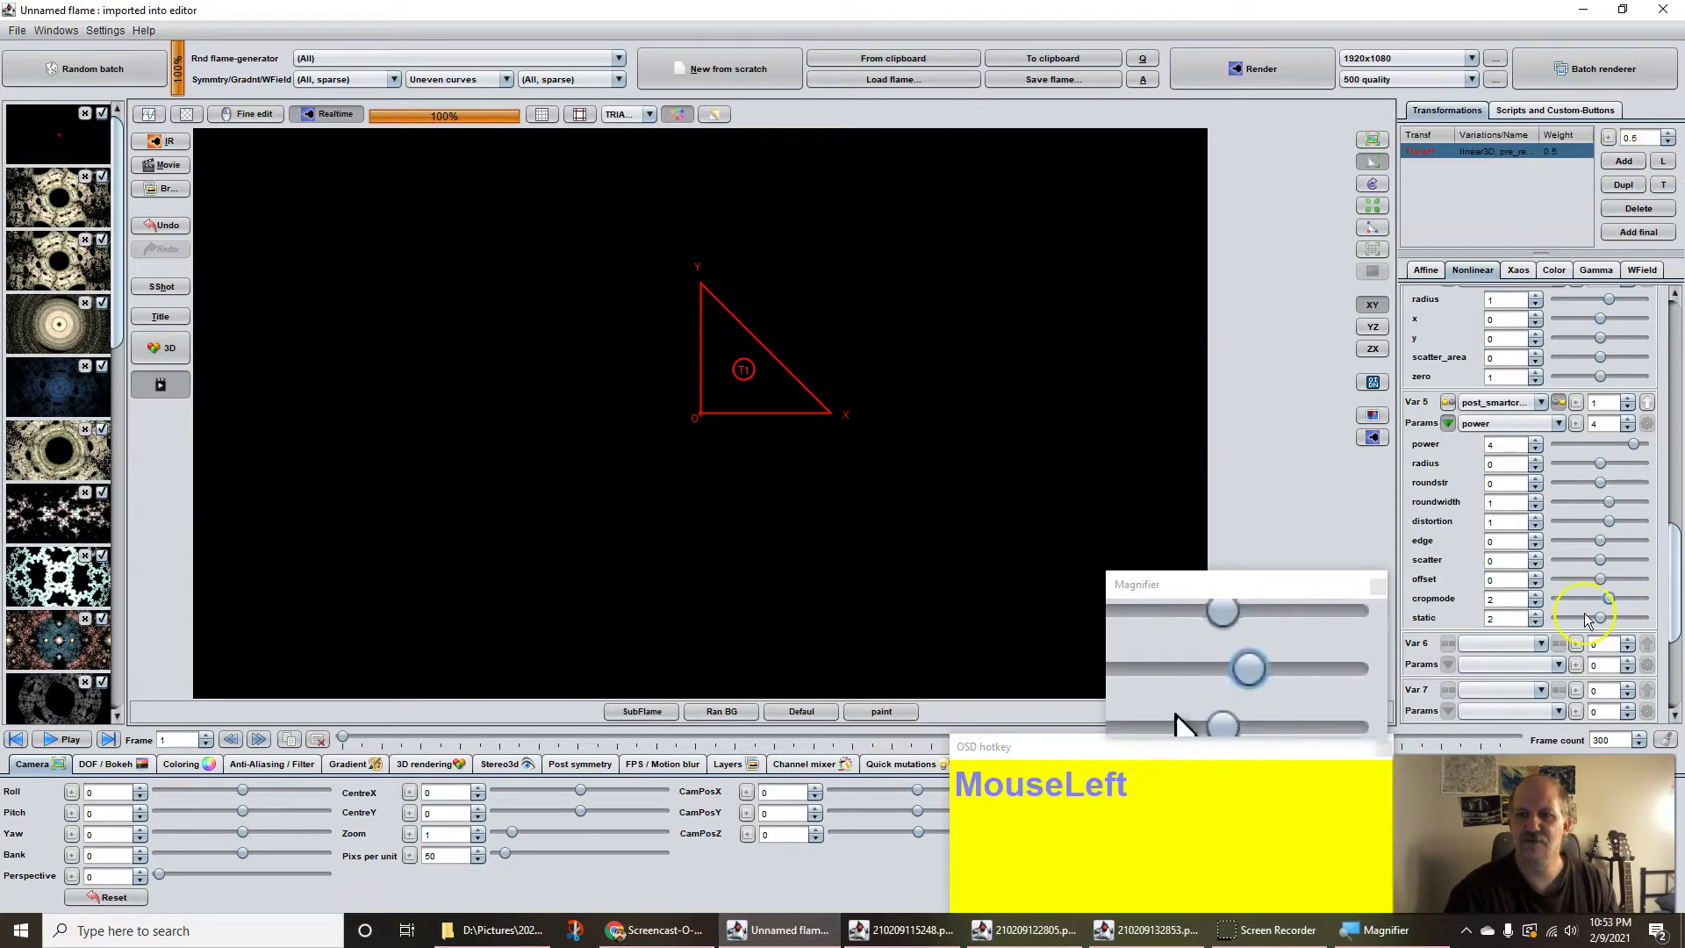
- Add pre_blur as the sixth variation and set its amount to 0.04
click(1506, 644)
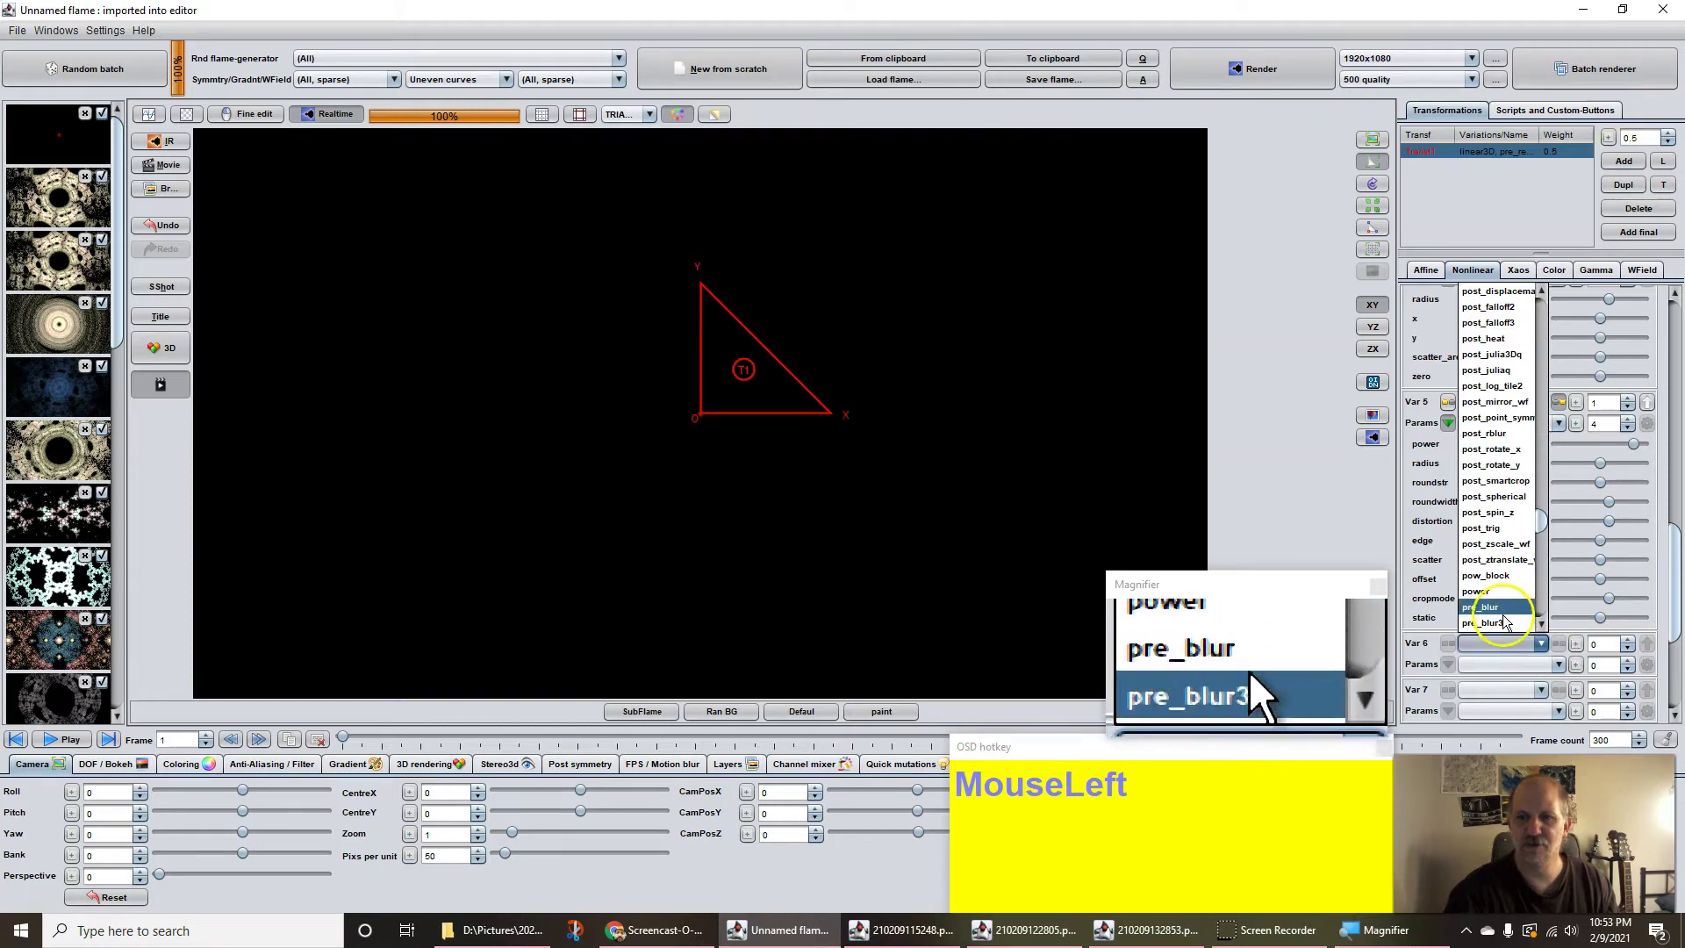
click(1492, 608)
drag(1565, 651, 1577, 572)
click(451, 418)
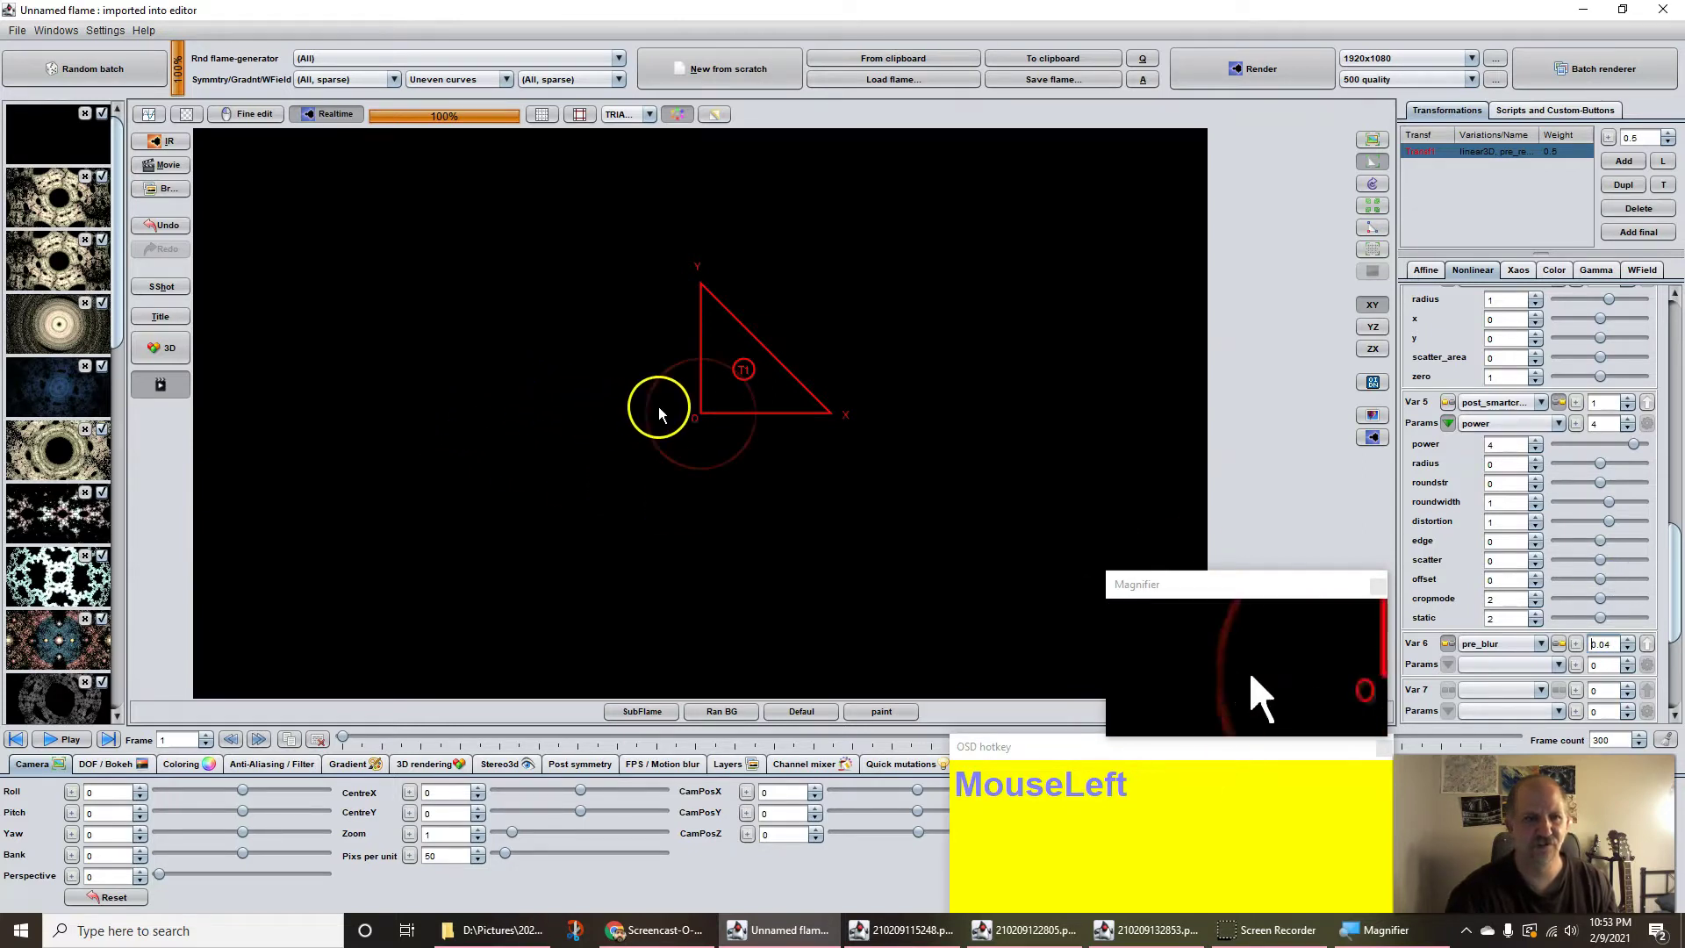
- Apply the Underwear gradient from the gradient library and set its shift to -19
drag(348, 764, 713, 839)
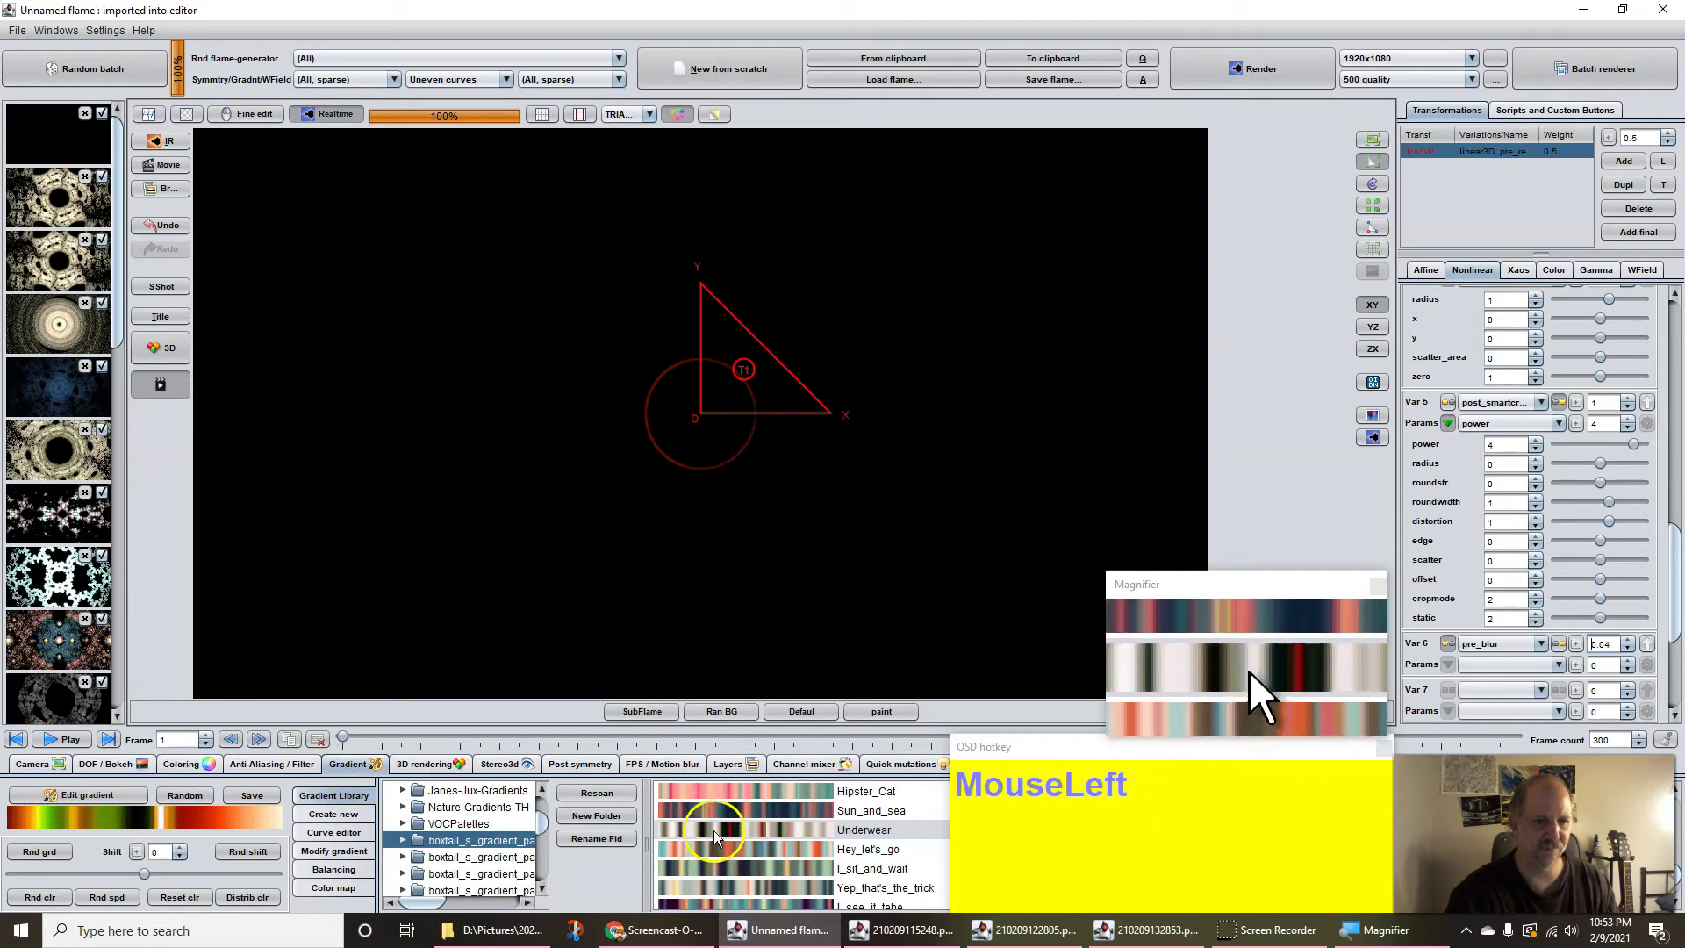
click(714, 831)
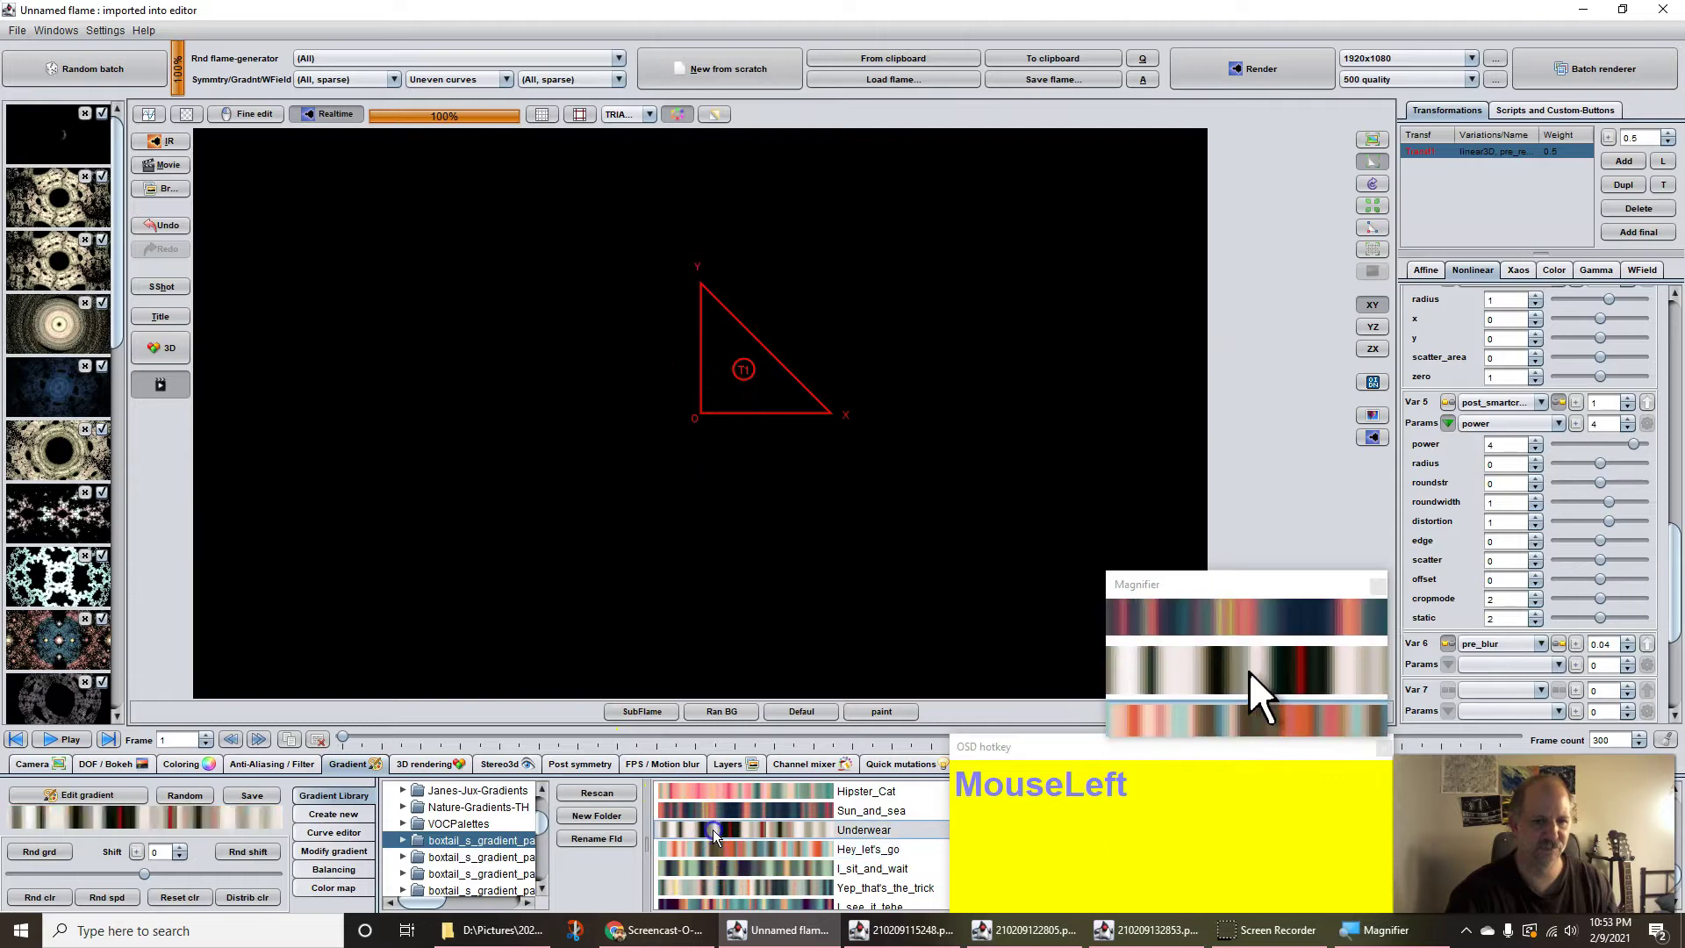
click(142, 863)
drag(142, 864, 185, 882)
click(700, 828)
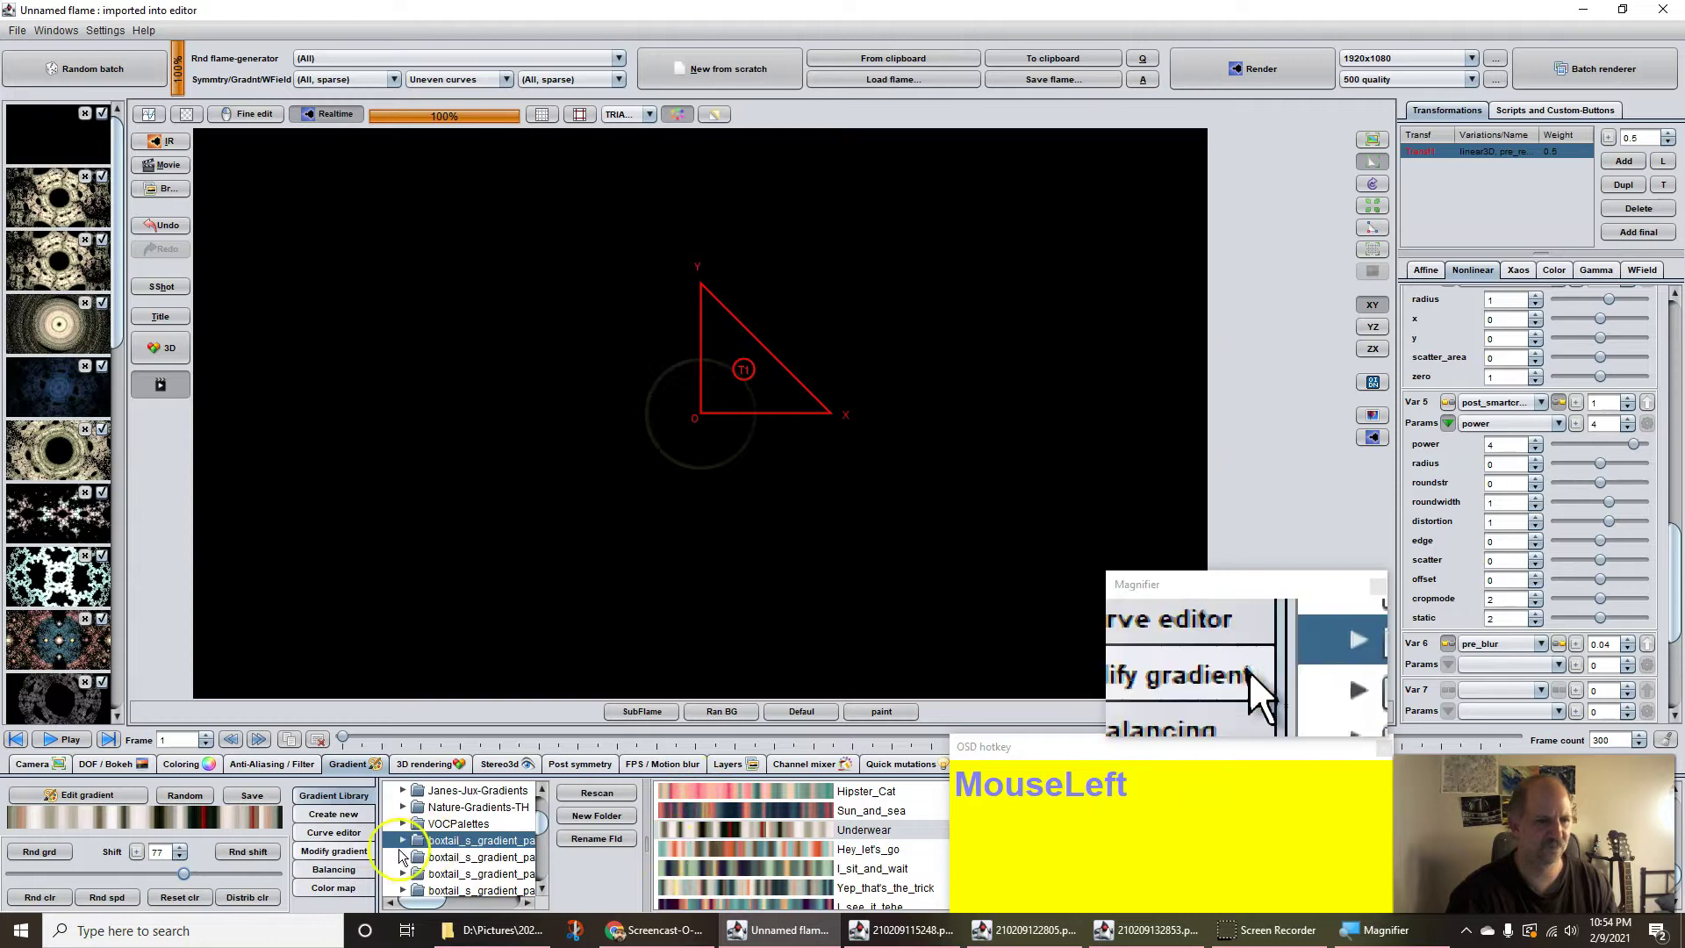
drag(181, 871, 173, 869)
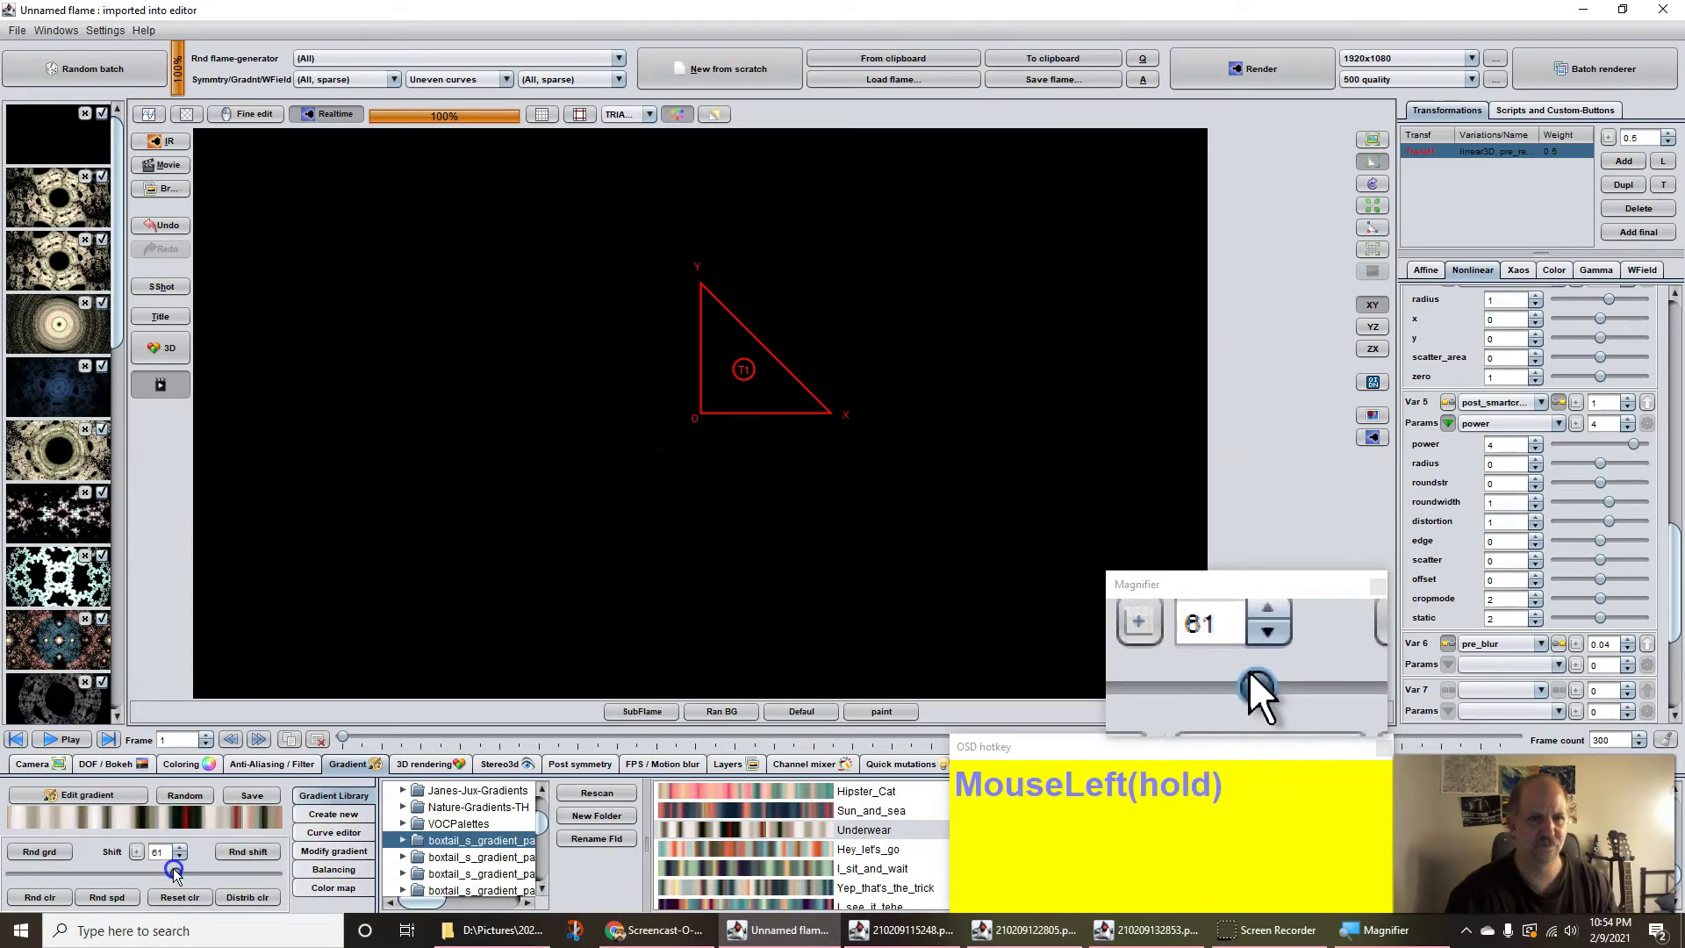
drag(172, 877, 168, 875)
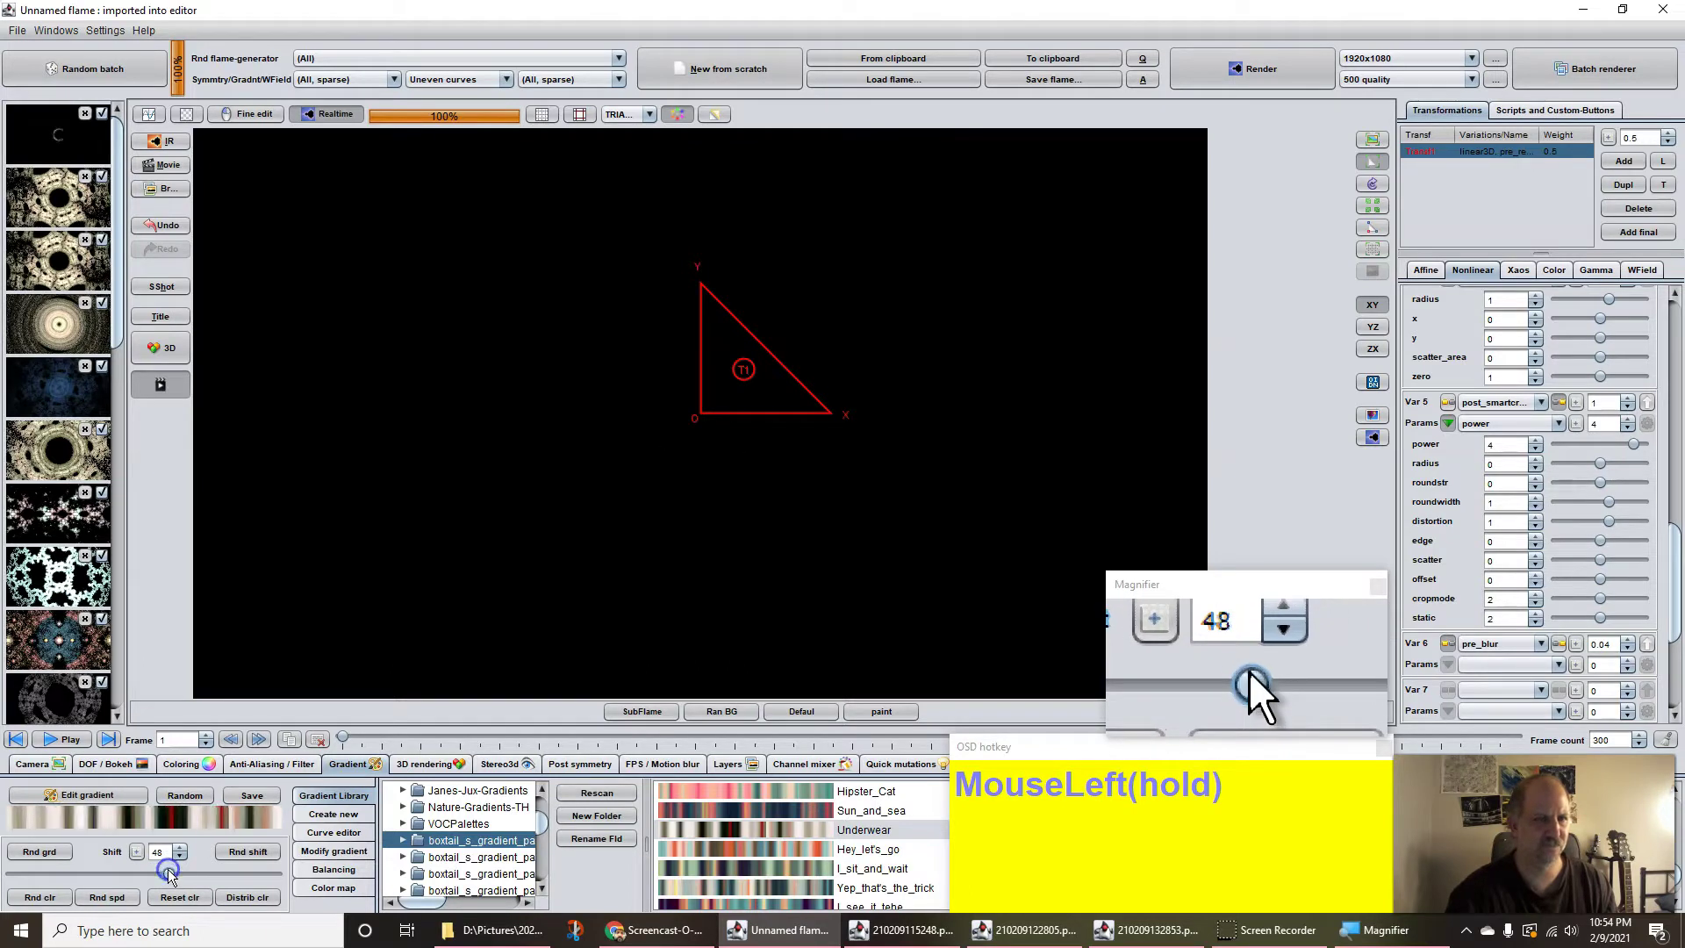
drag(158, 871, 133, 866)
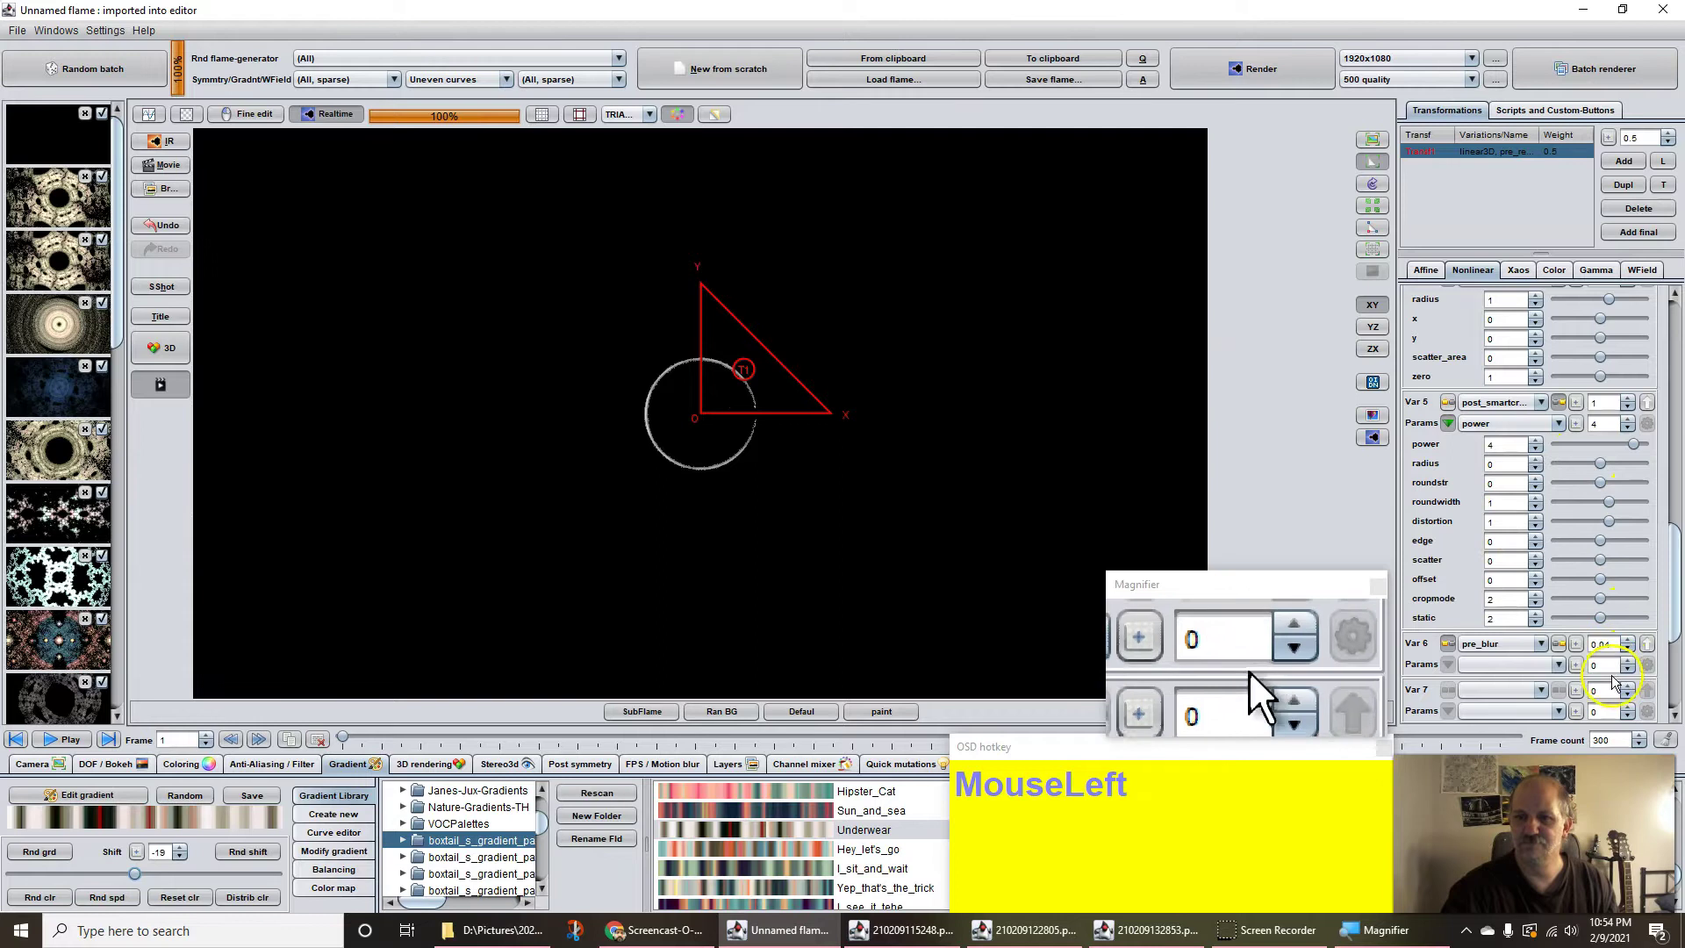
- Set the pre_blur variation's amount to 0.016
drag(1648, 645, 1616, 654)
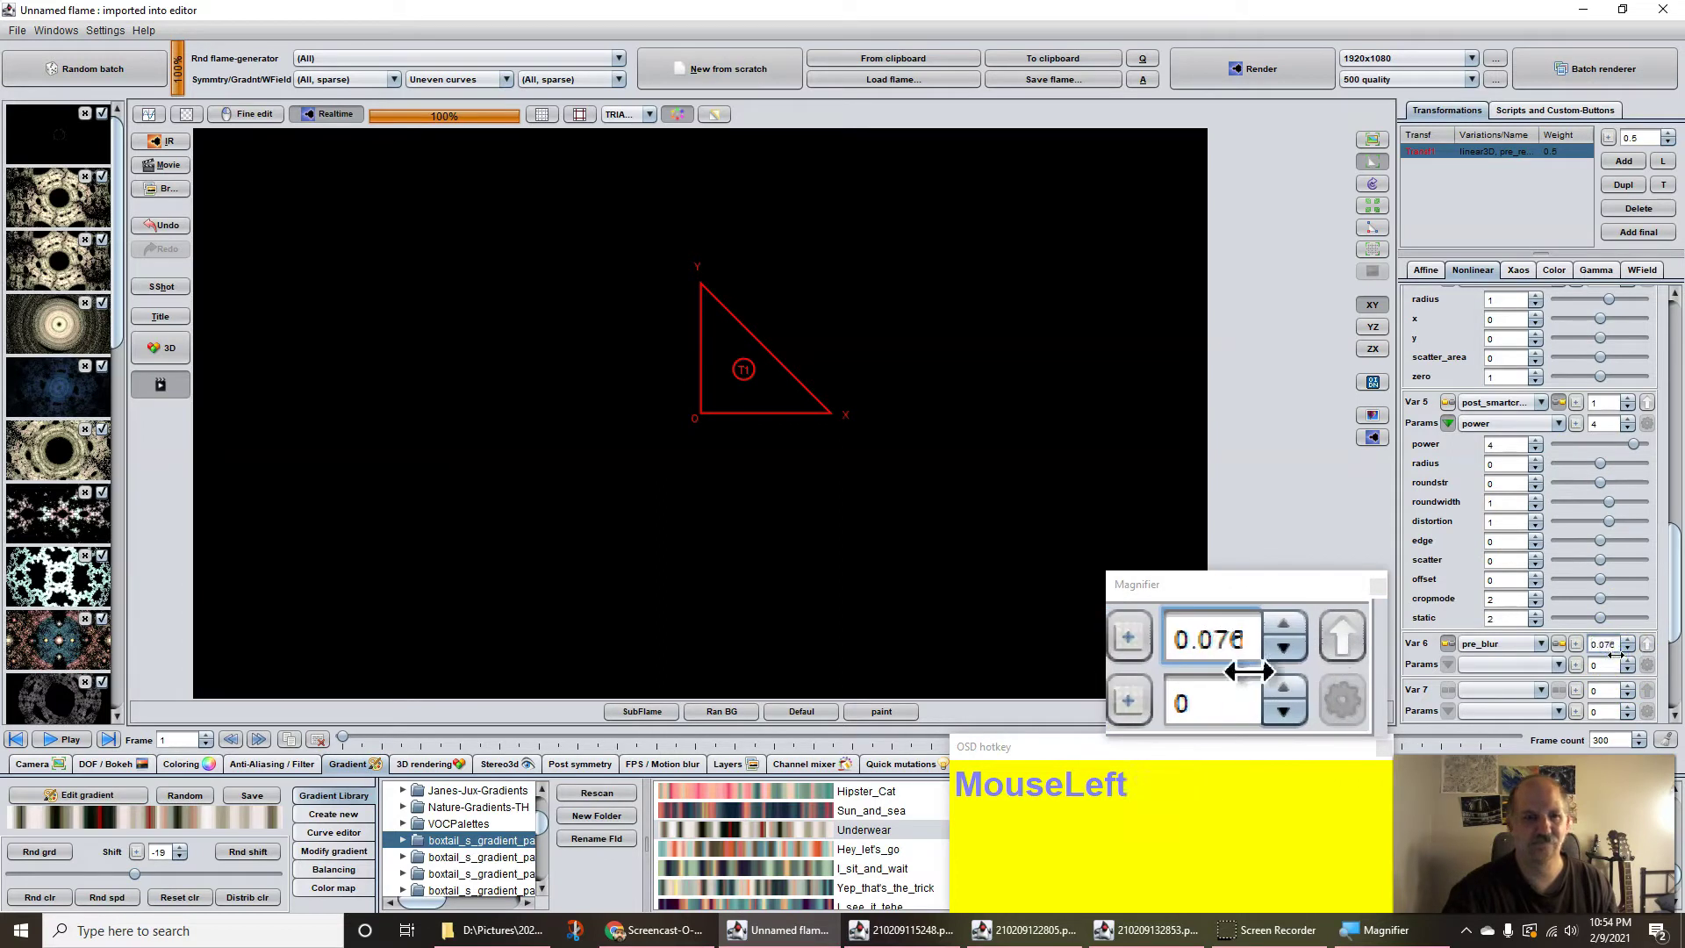
drag(1616, 655, 1597, 652)
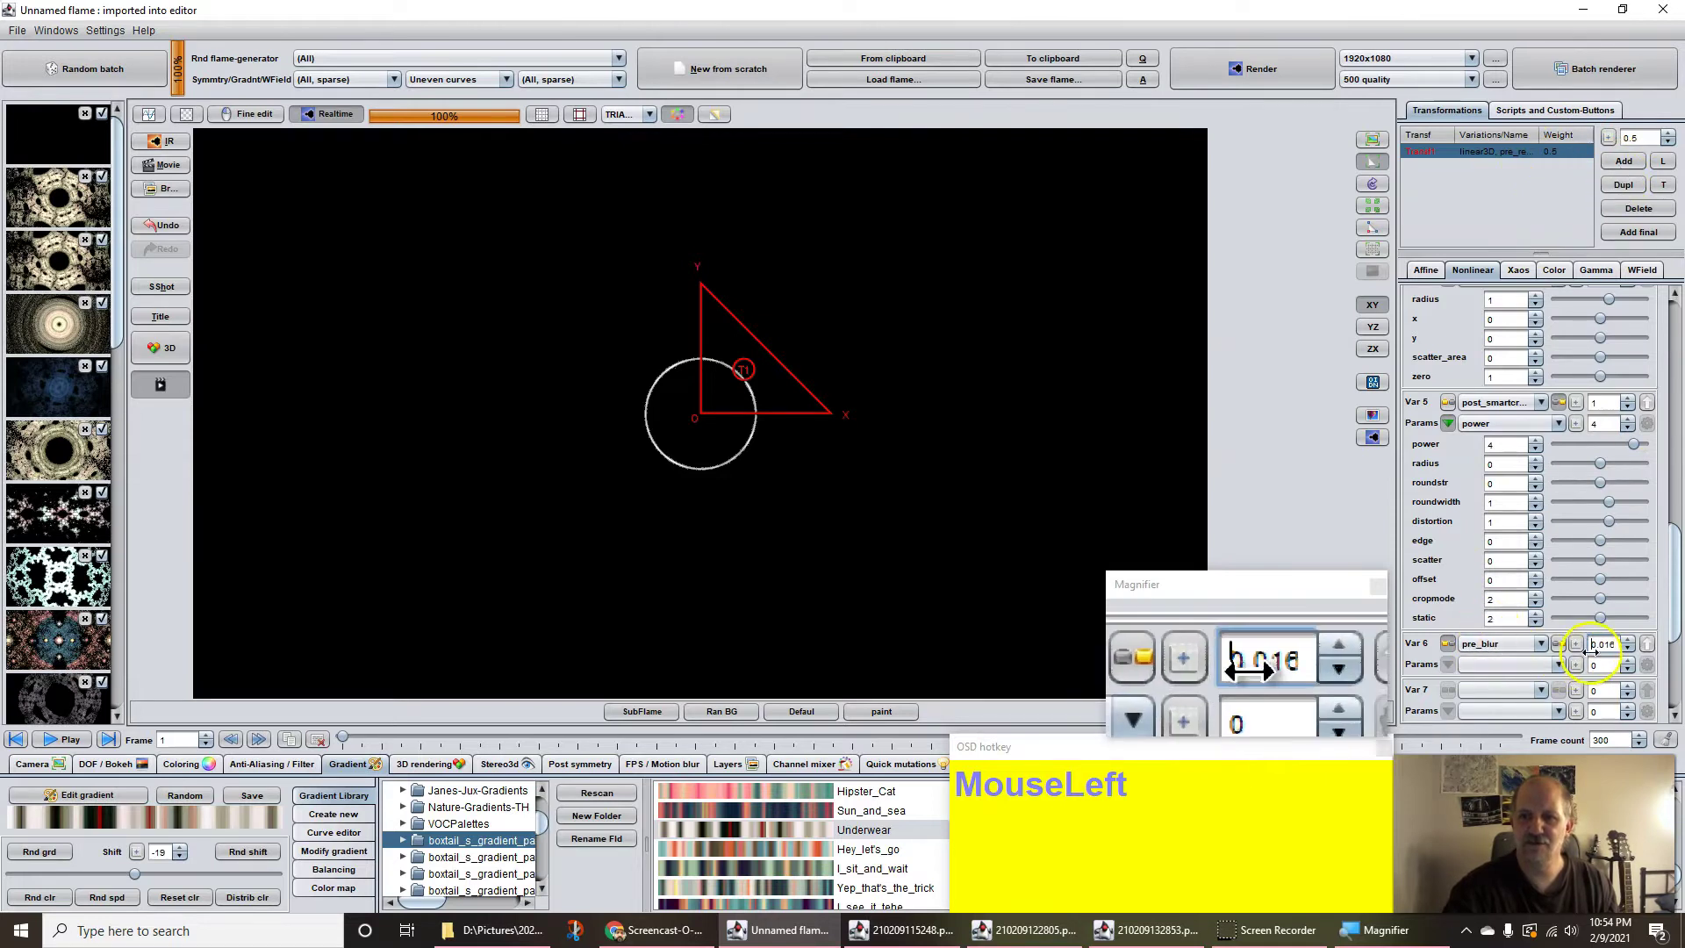
- Set the pre_blur amount to 0, and add a second transform with inversion as its first variation
text(0)
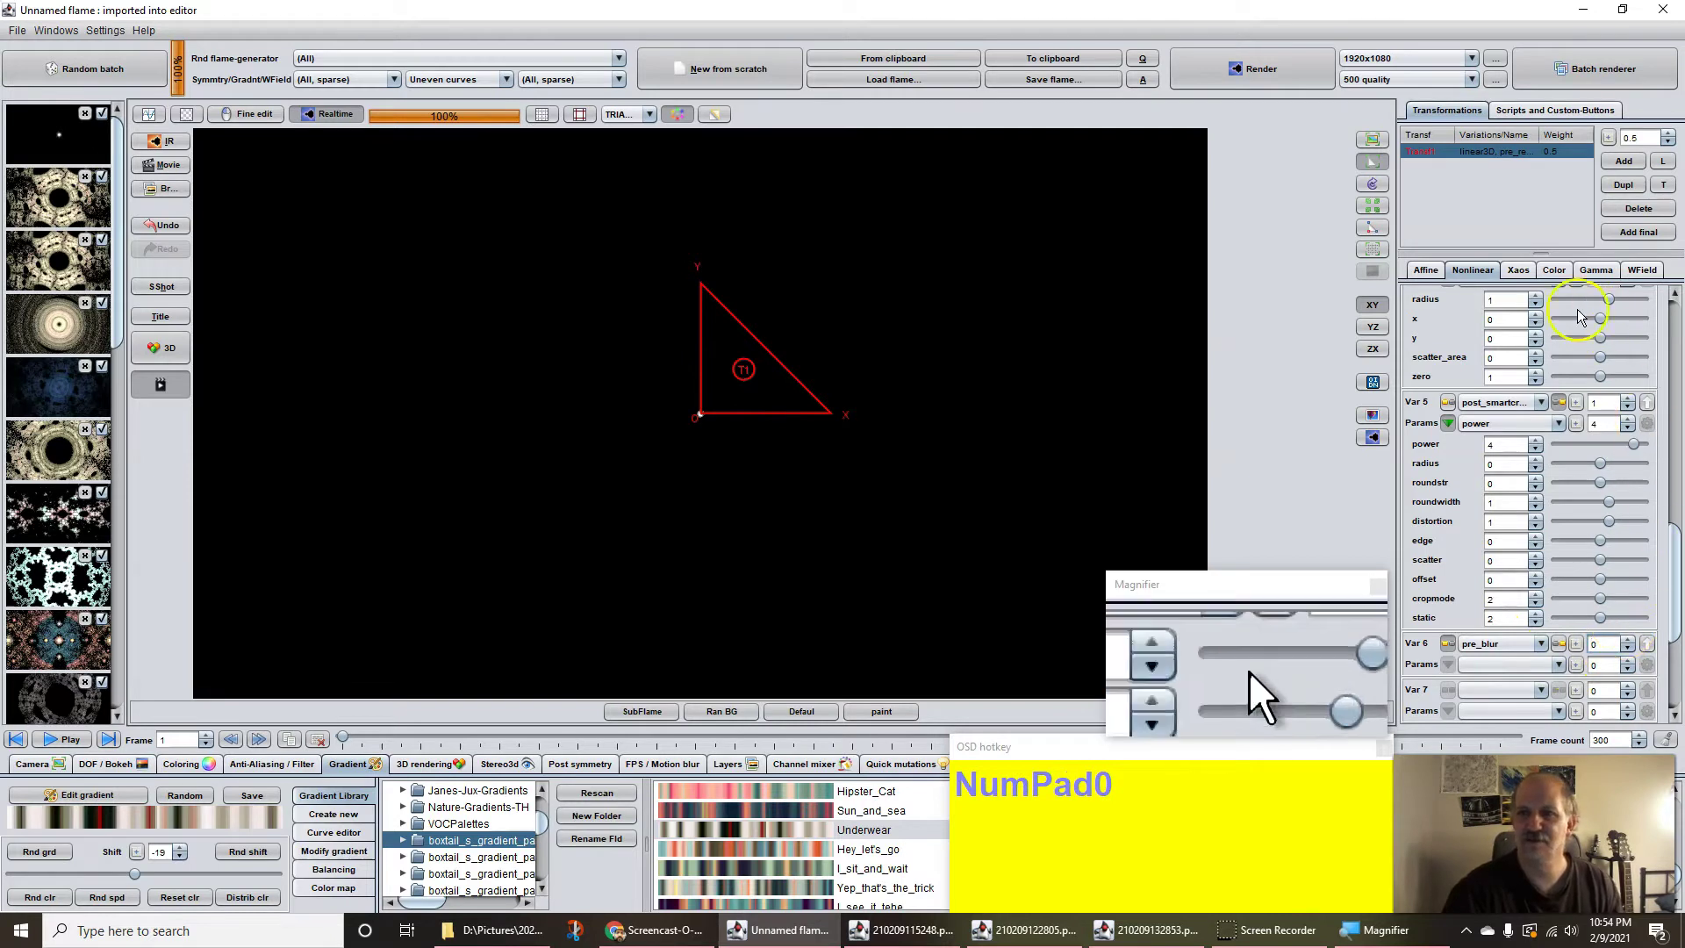
click(1622, 163)
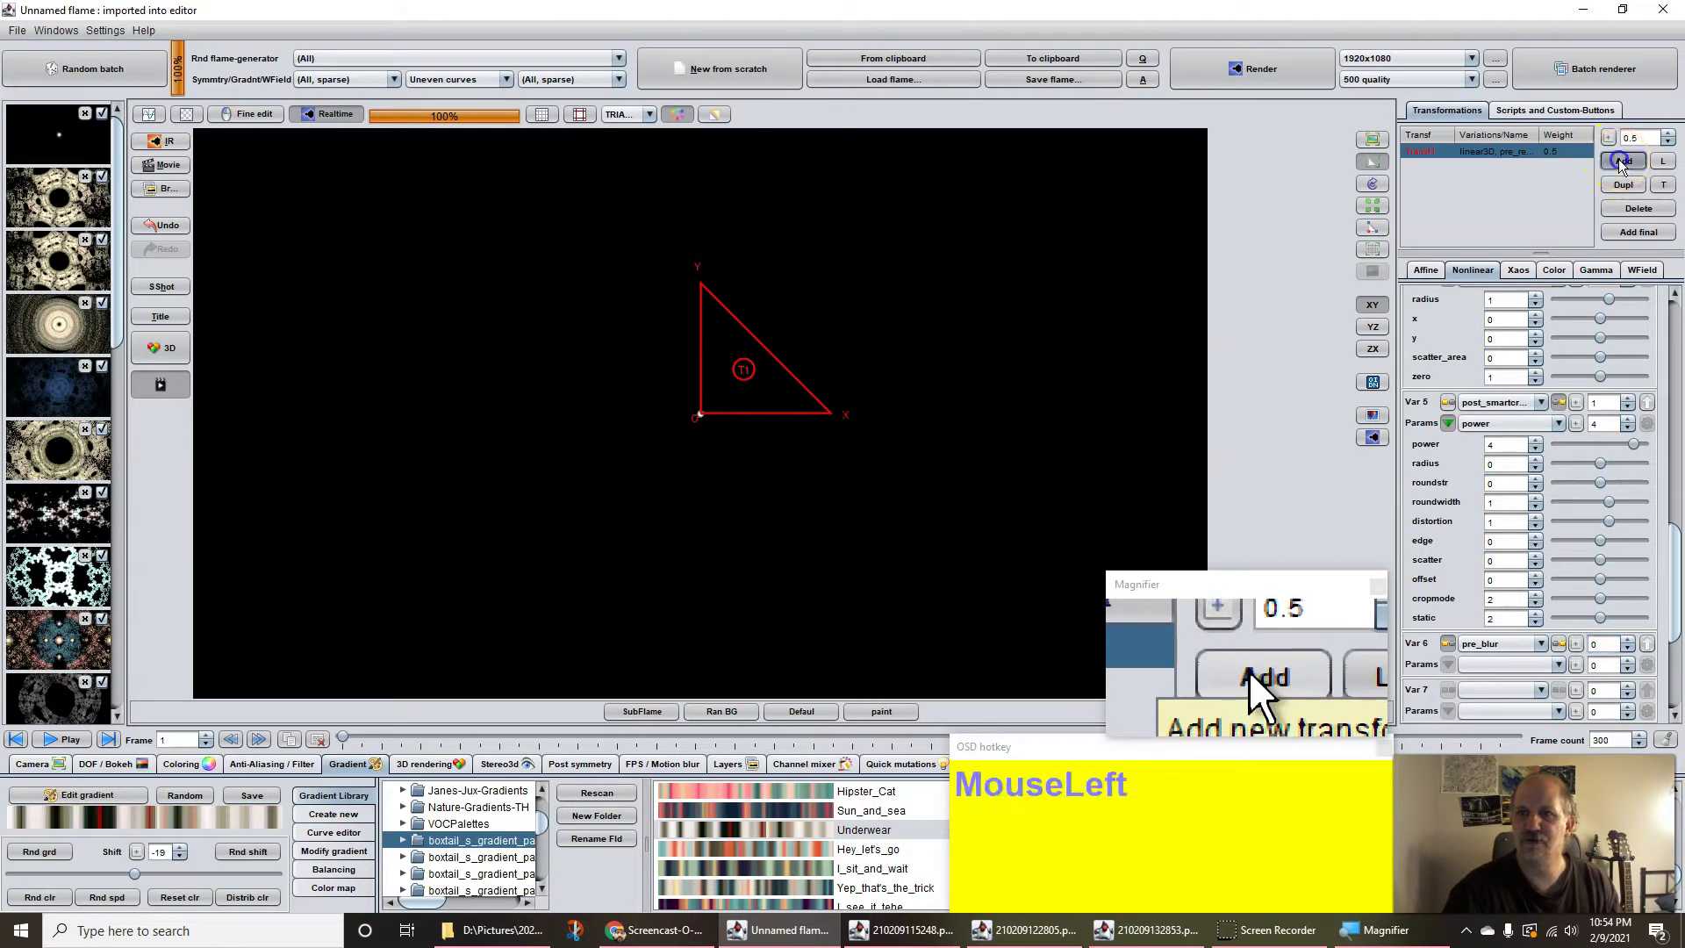
click(1676, 313)
click(1541, 299)
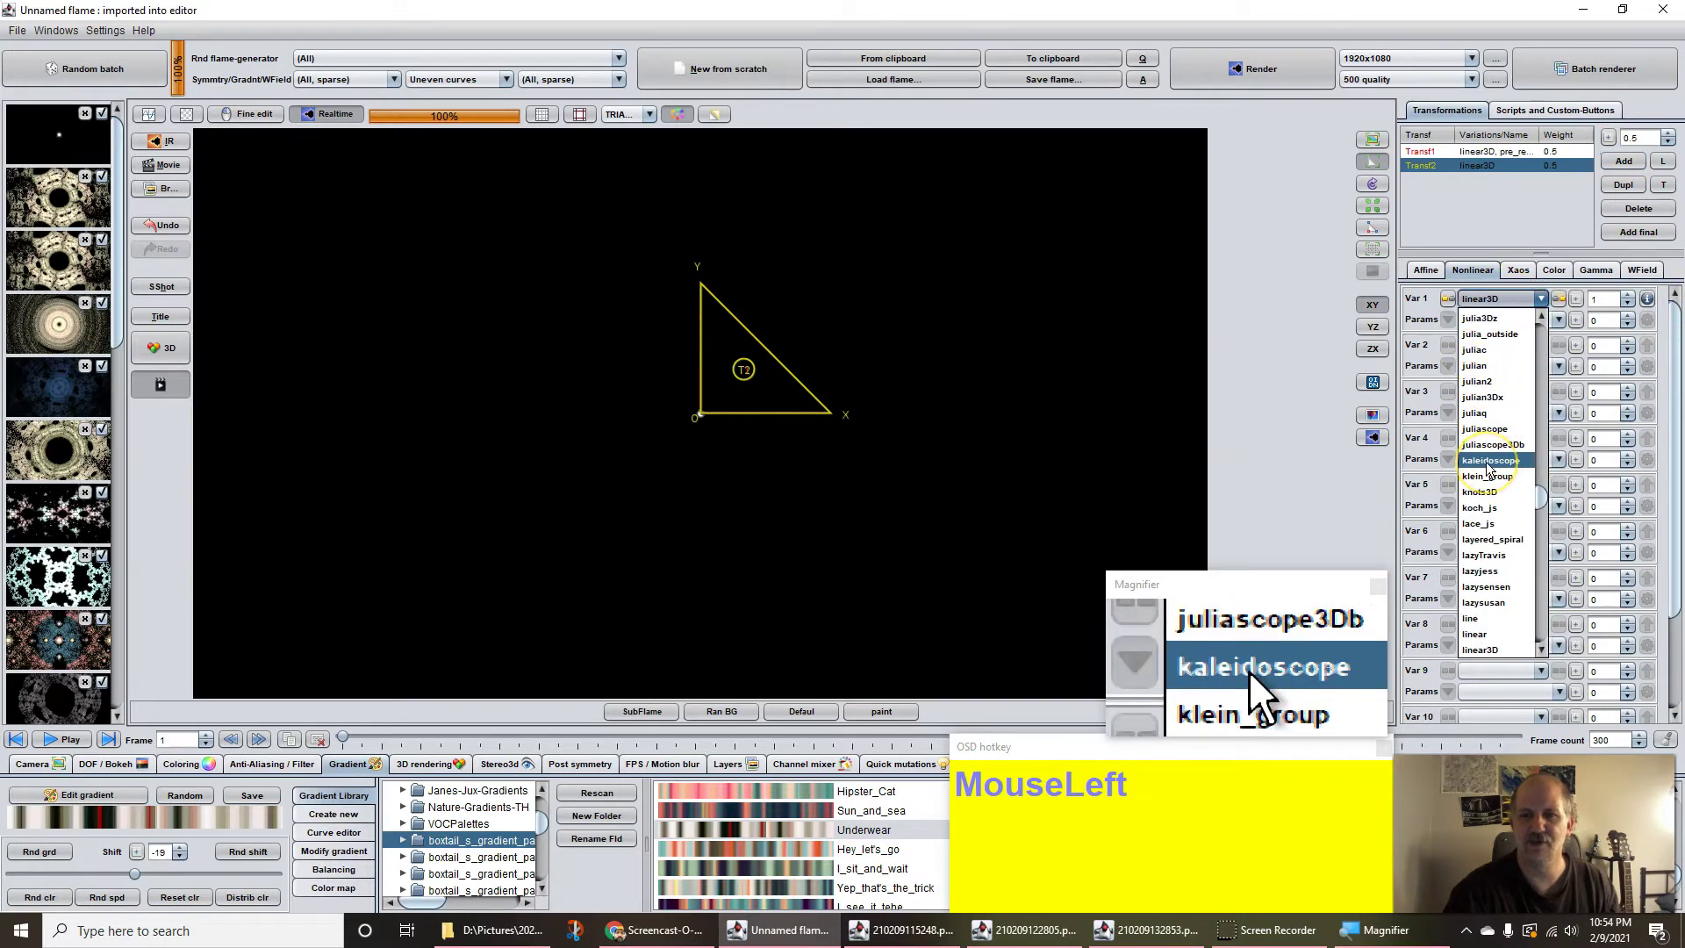
scroll(1490, 467, up, 7)
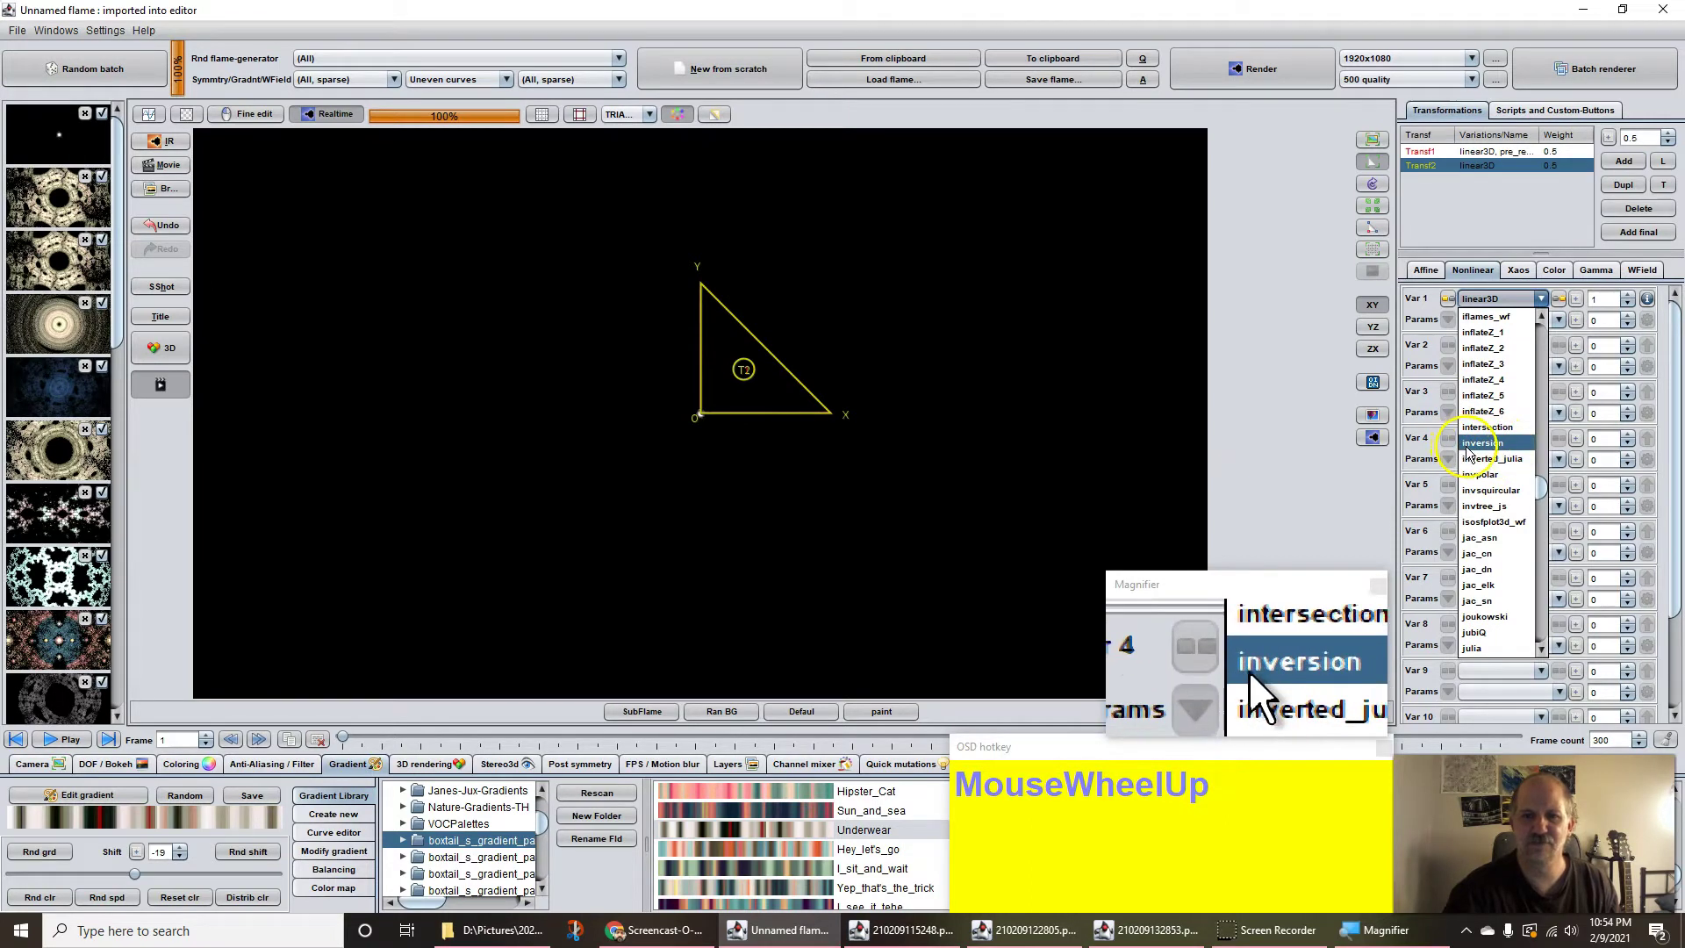
click(1486, 445)
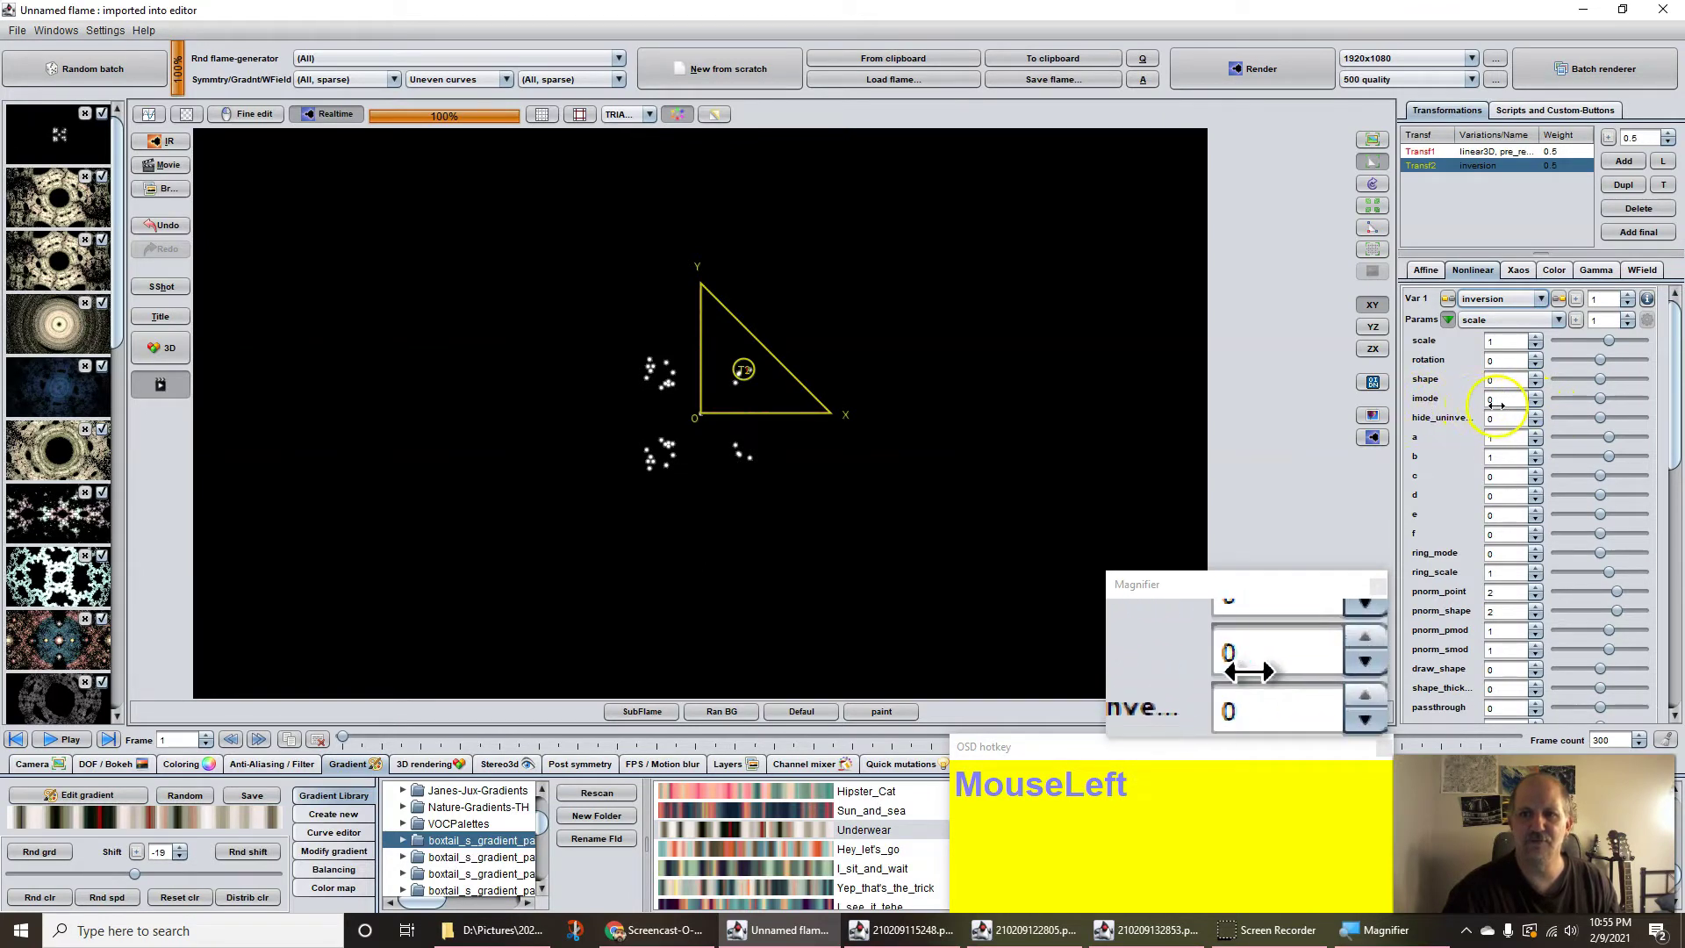
- Set the inversion variation's imode to 2 on the second transform
click(1535, 397)
click(1536, 394)
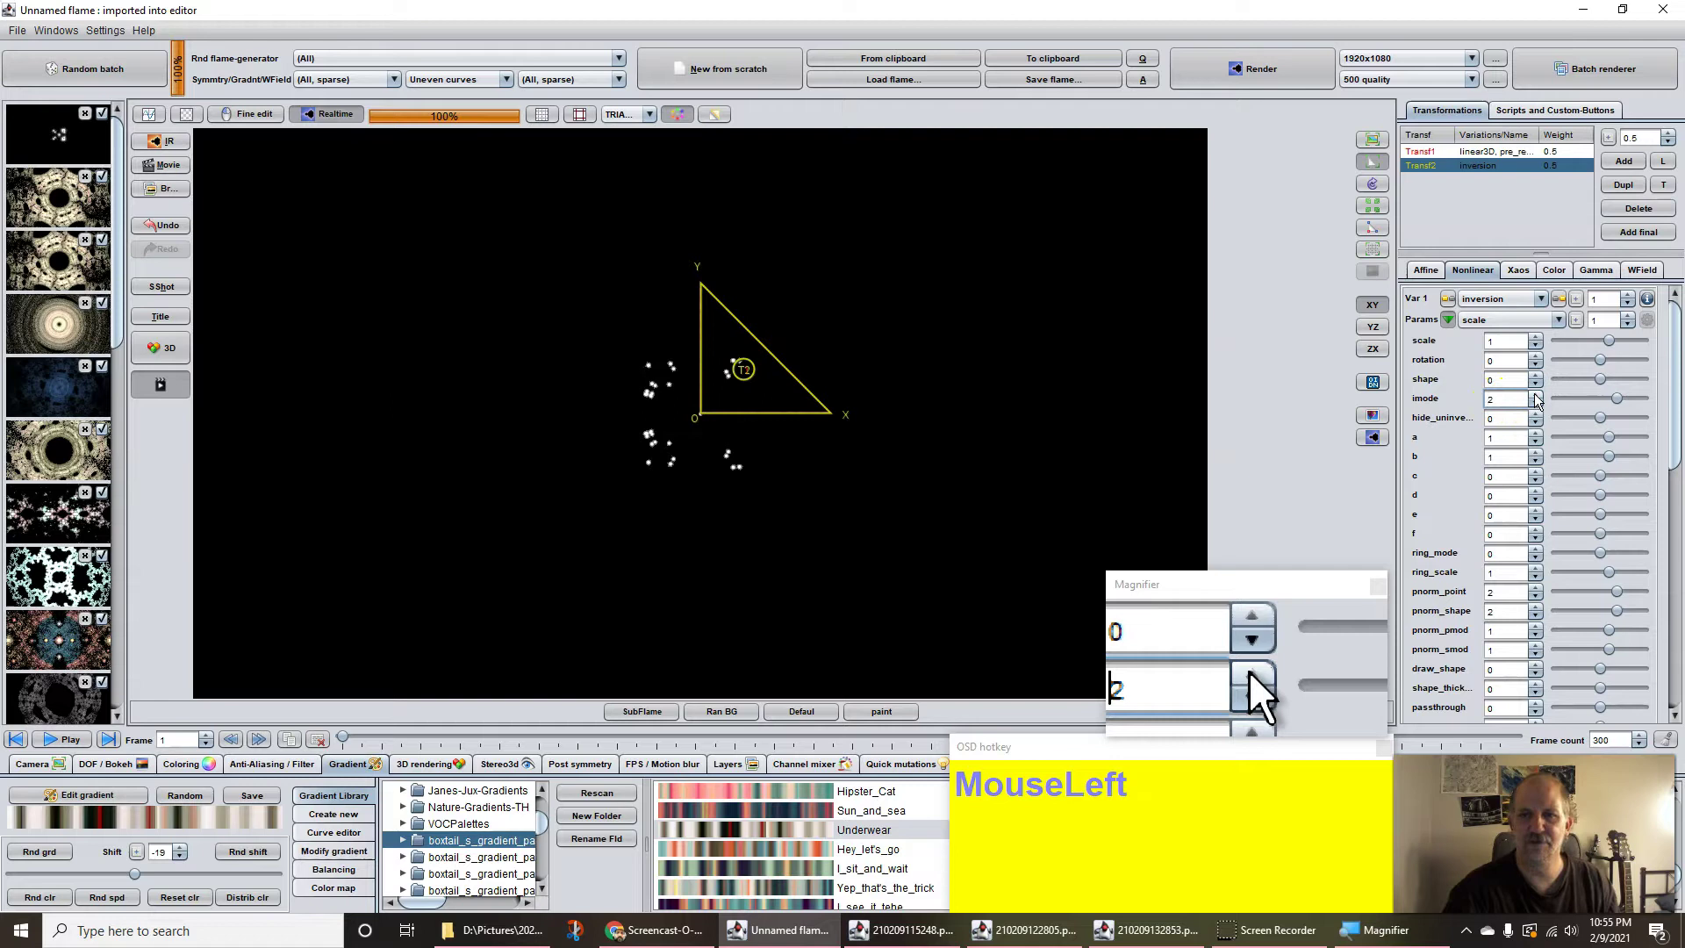
click(1425, 400)
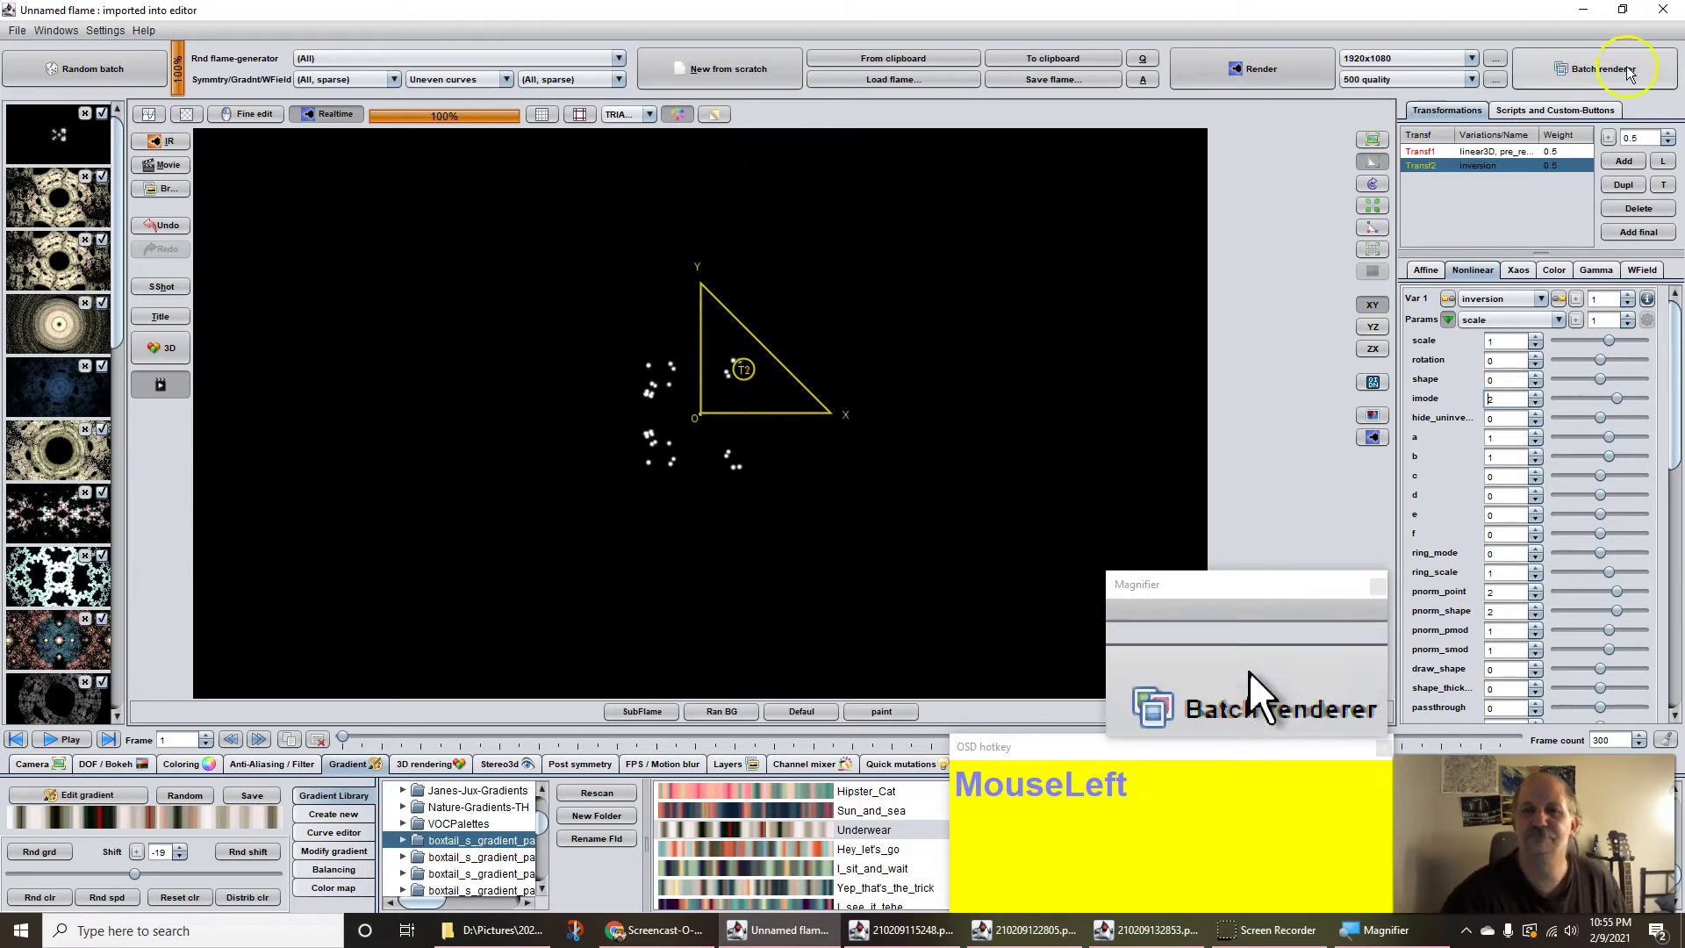
- On the first transform's pre_recip variation, set reciprocalpow to 0 and sqrtpow to 1
click(1480, 152)
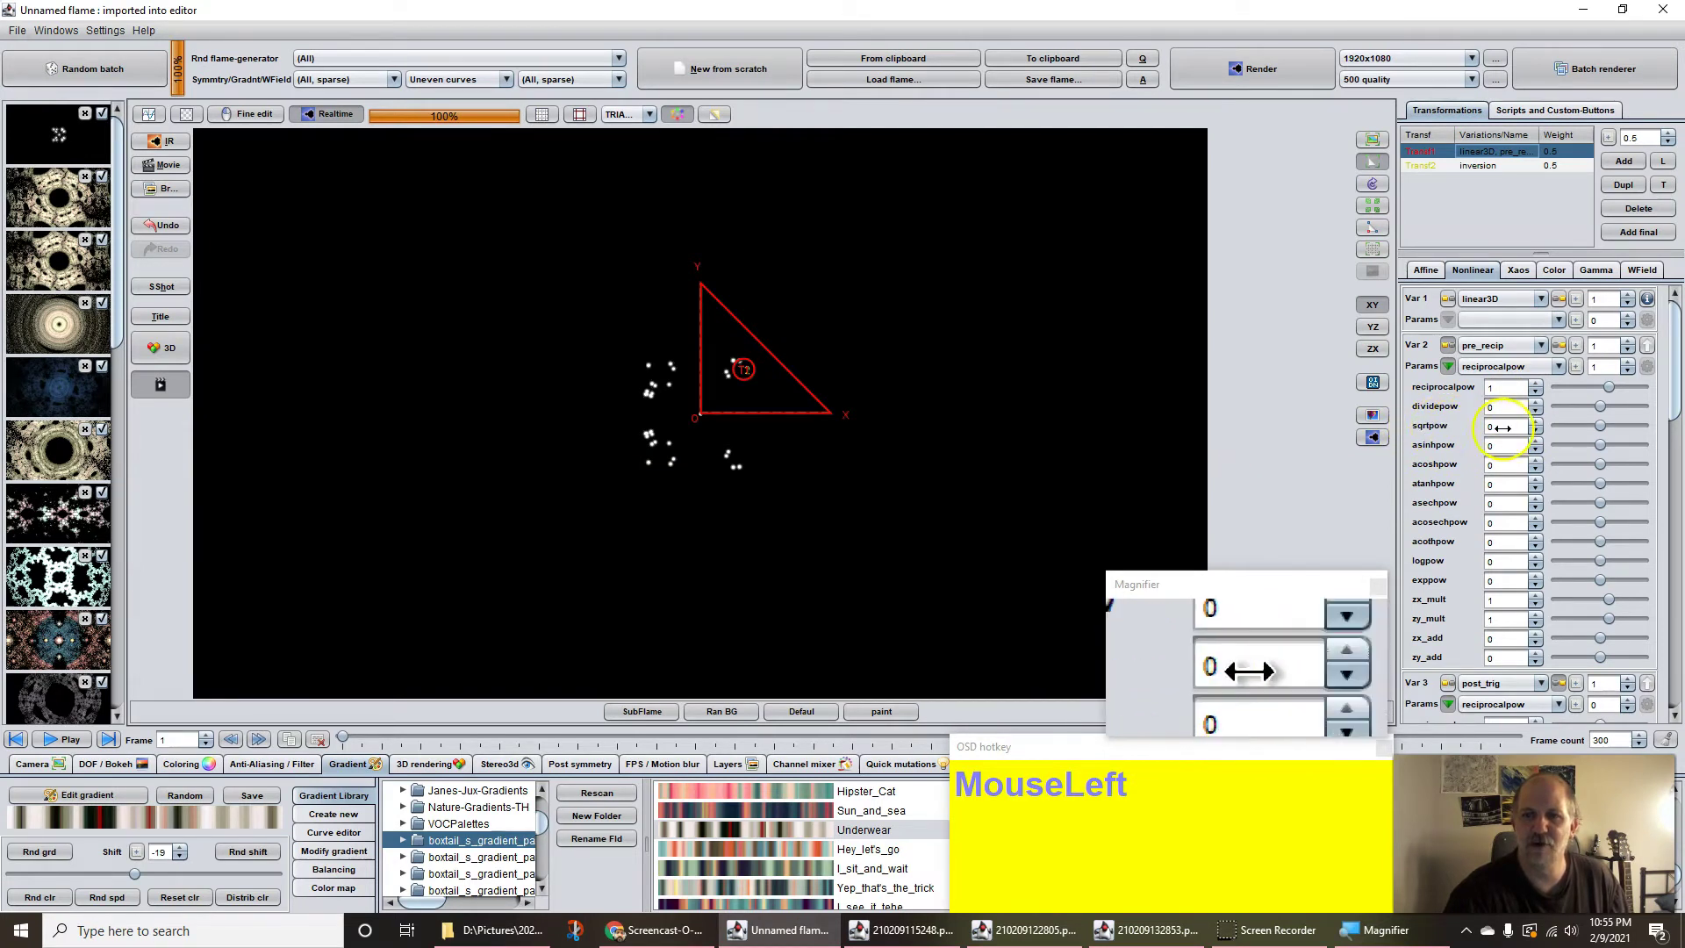
click(1630, 424)
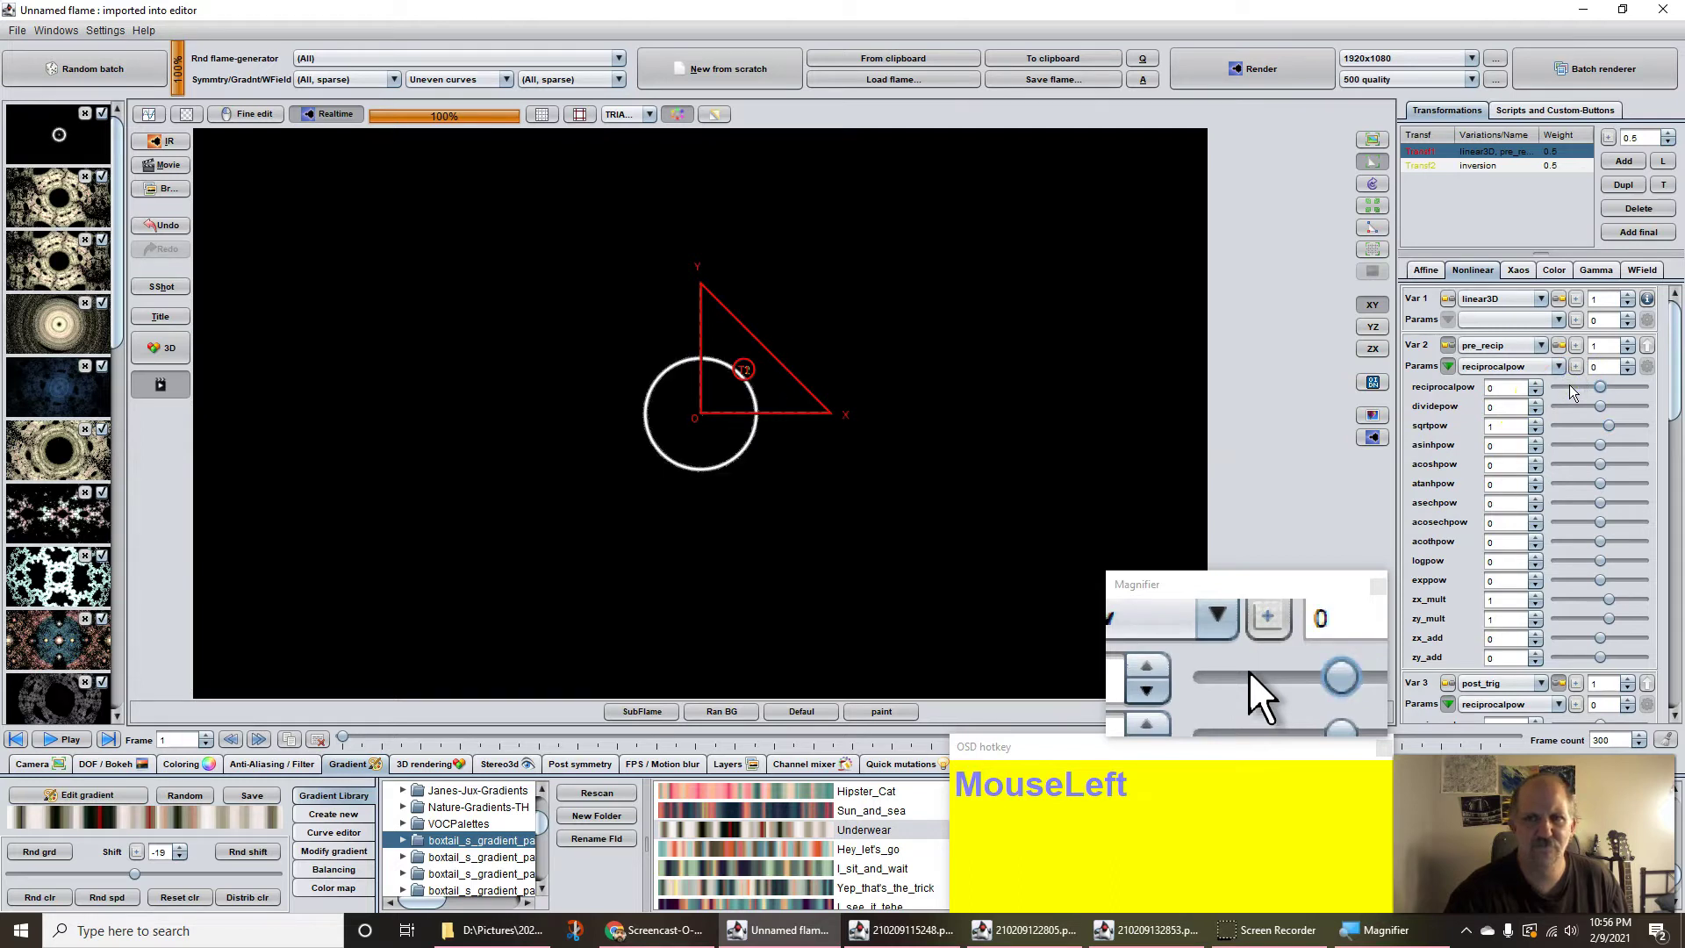
mouse_move(1675, 346)
mouse_down()
mouse_move(1678, 557)
mouse_move(1664, 351)
mouse_move(1631, 307)
mouse_move(856, 324)
mouse_move(813, 388)
mouse_up()
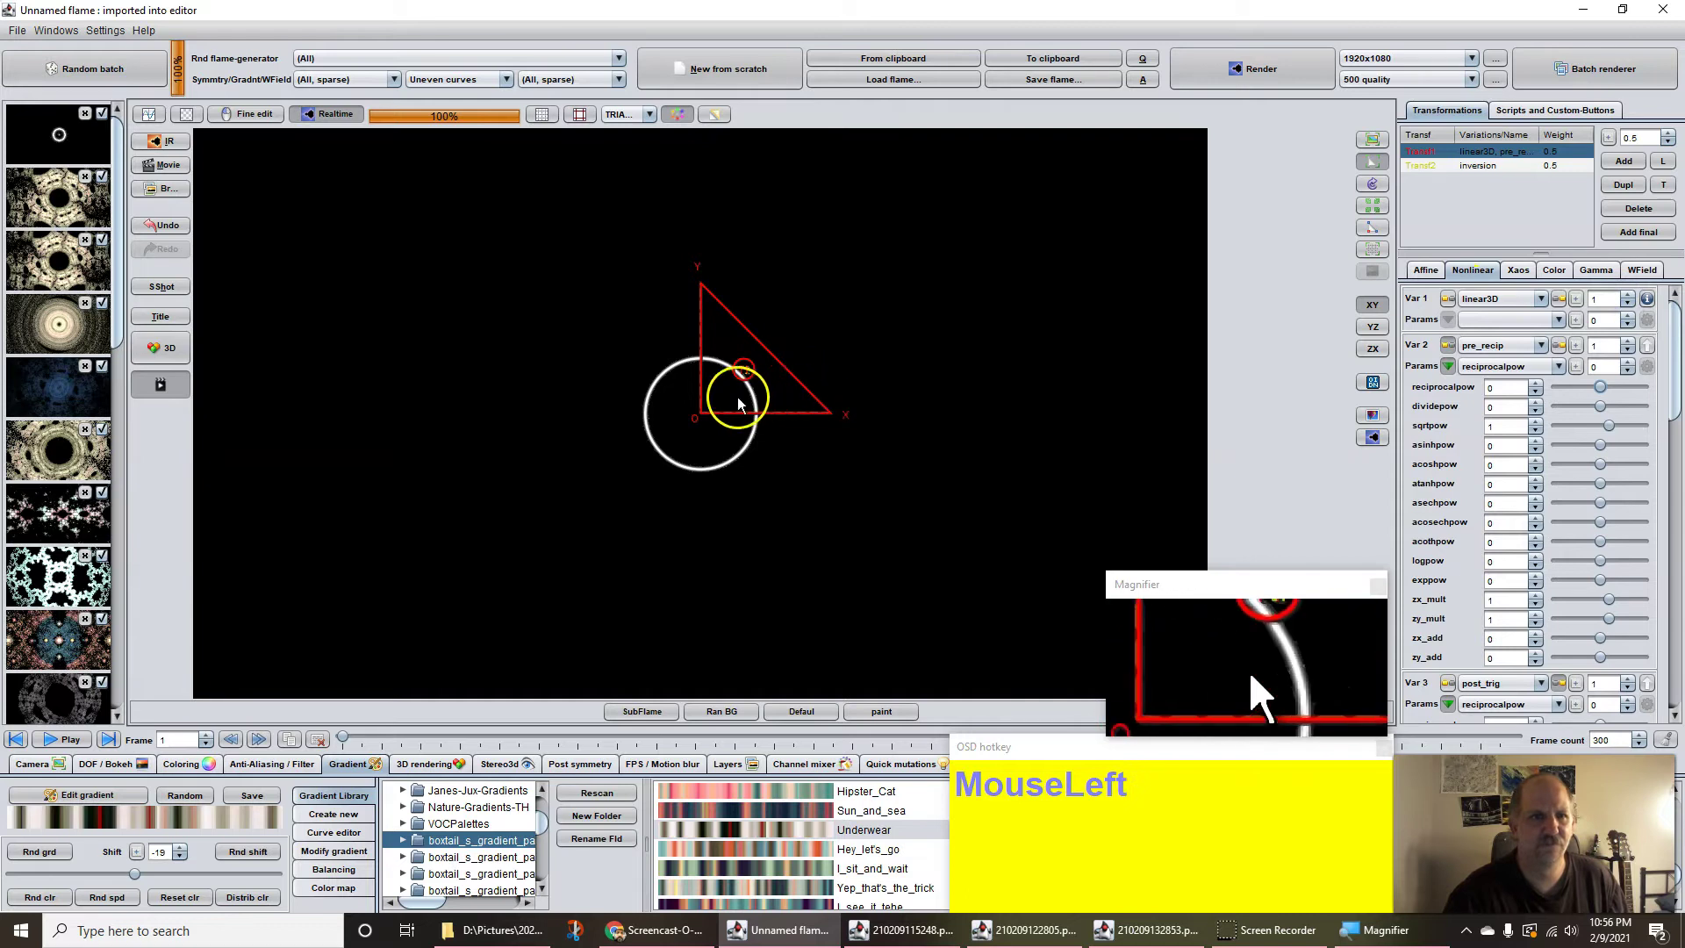
- Enlarge the flame by raising the camera's pixels per unit to 128.4
click(29, 765)
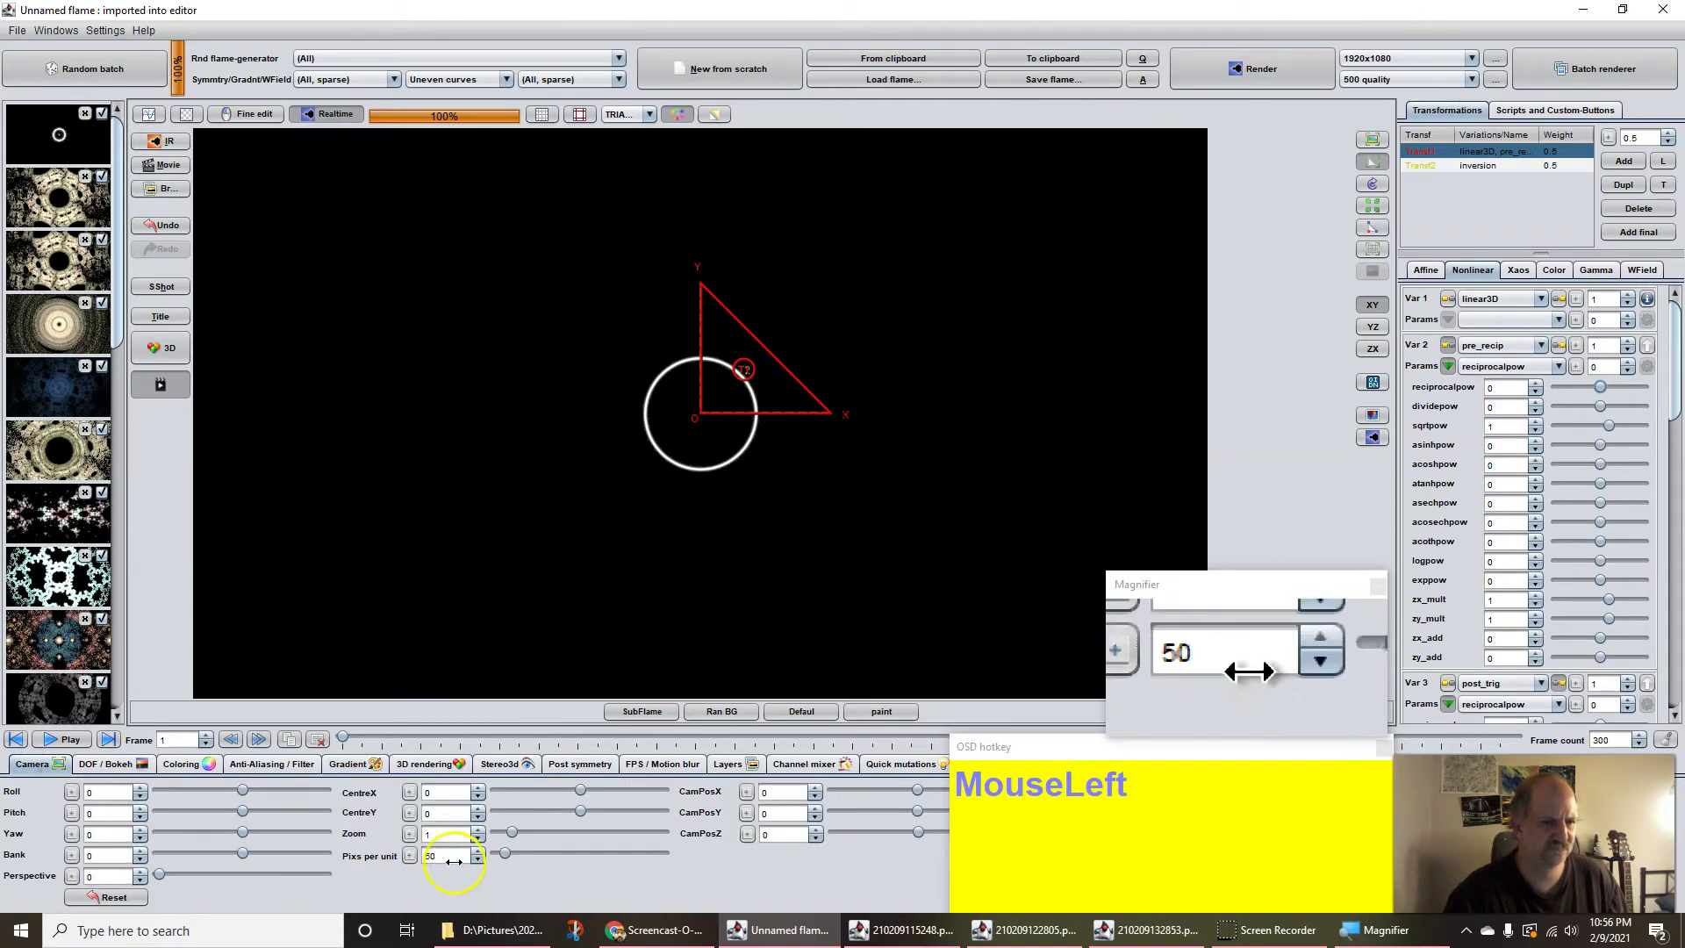
click(481, 859)
drag(481, 856, 616, 851)
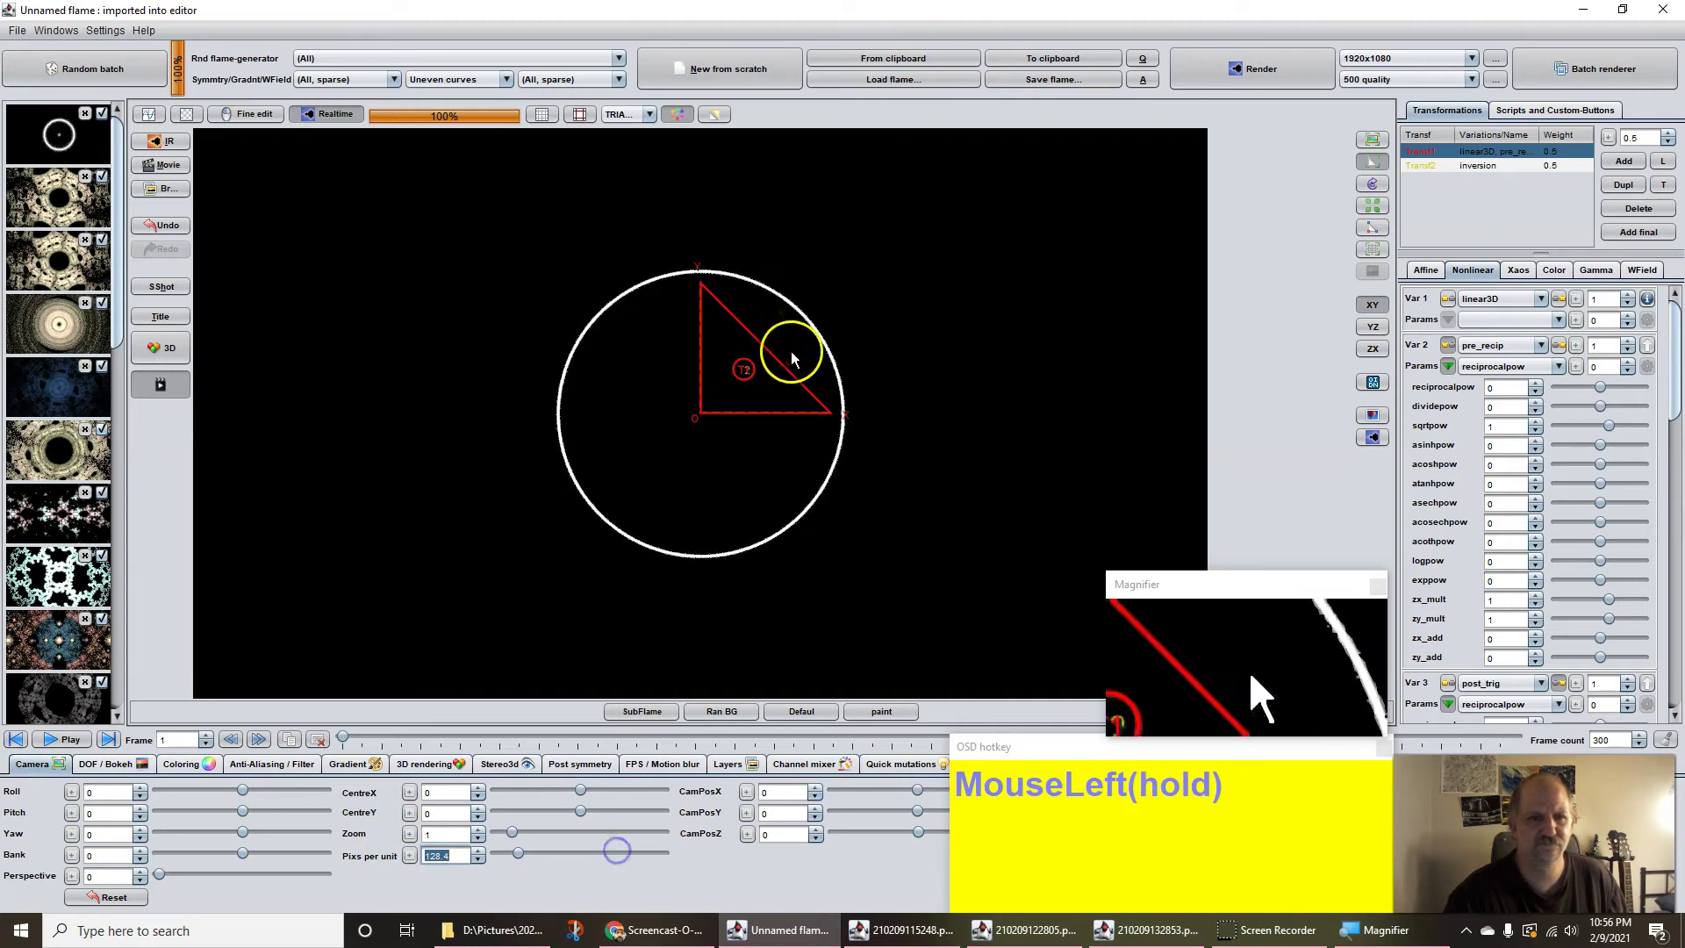
- Rotate the first transform's triangle roughly an eighth of a turn counter-clockwise about its origin
right_click(699, 398)
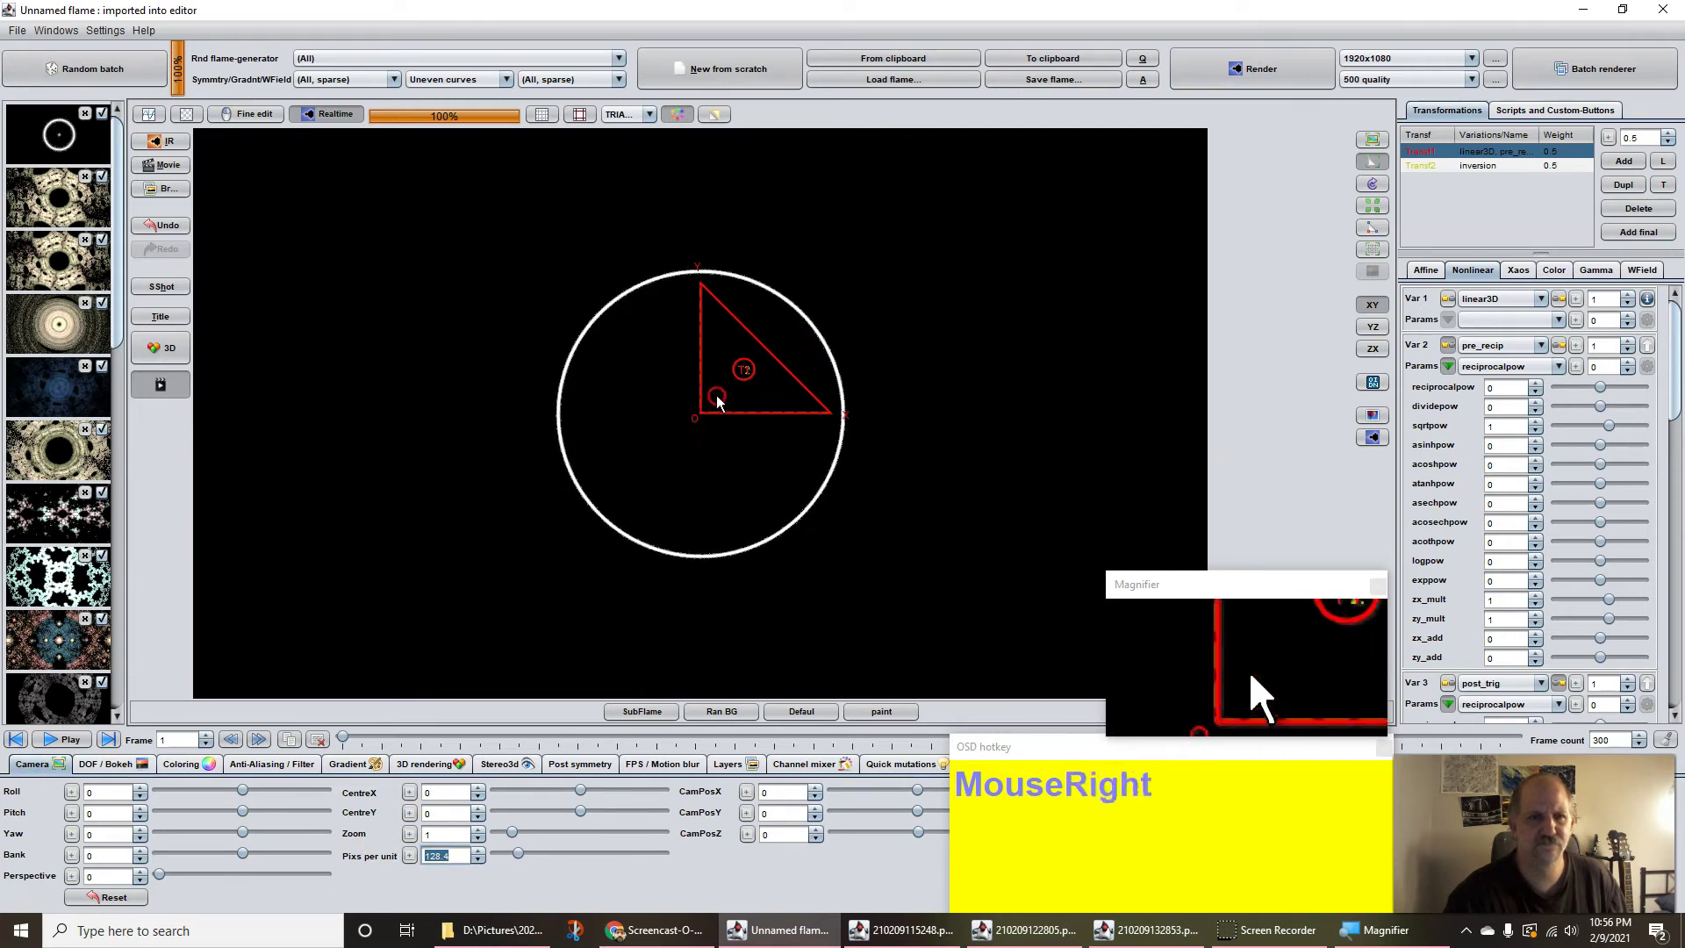
drag(904, 399, 1128, 394)
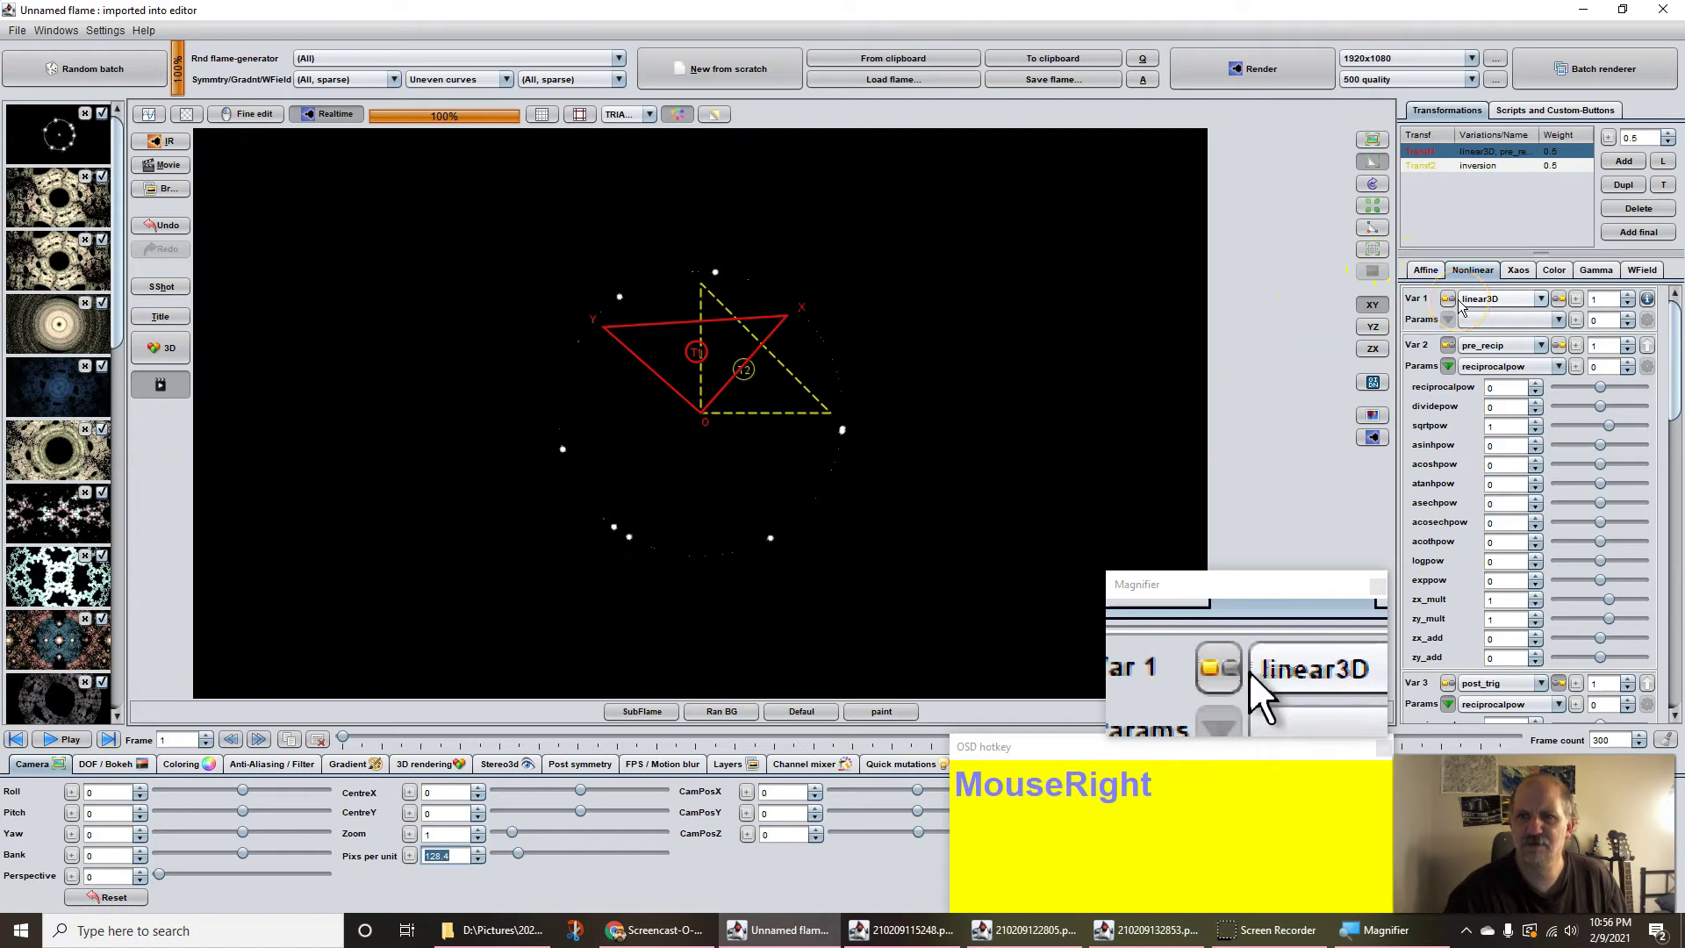
- Set both reciprocalpow and asinhpow to 1 in the first transform's pre_recip variation
click(1633, 386)
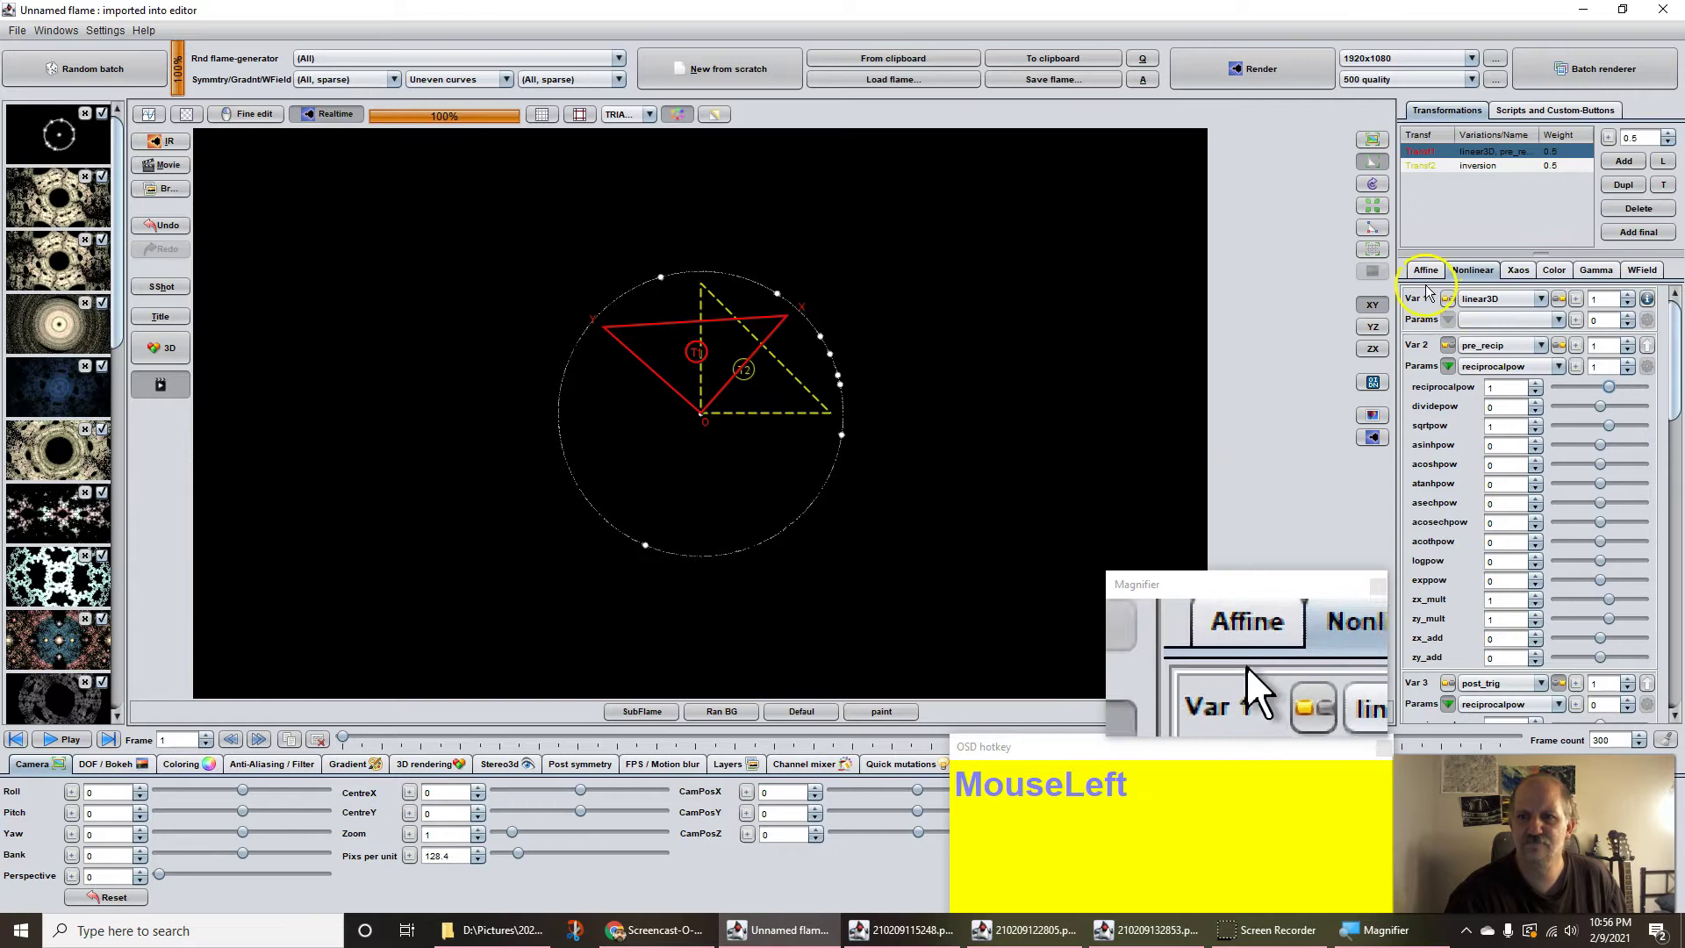
click(1436, 406)
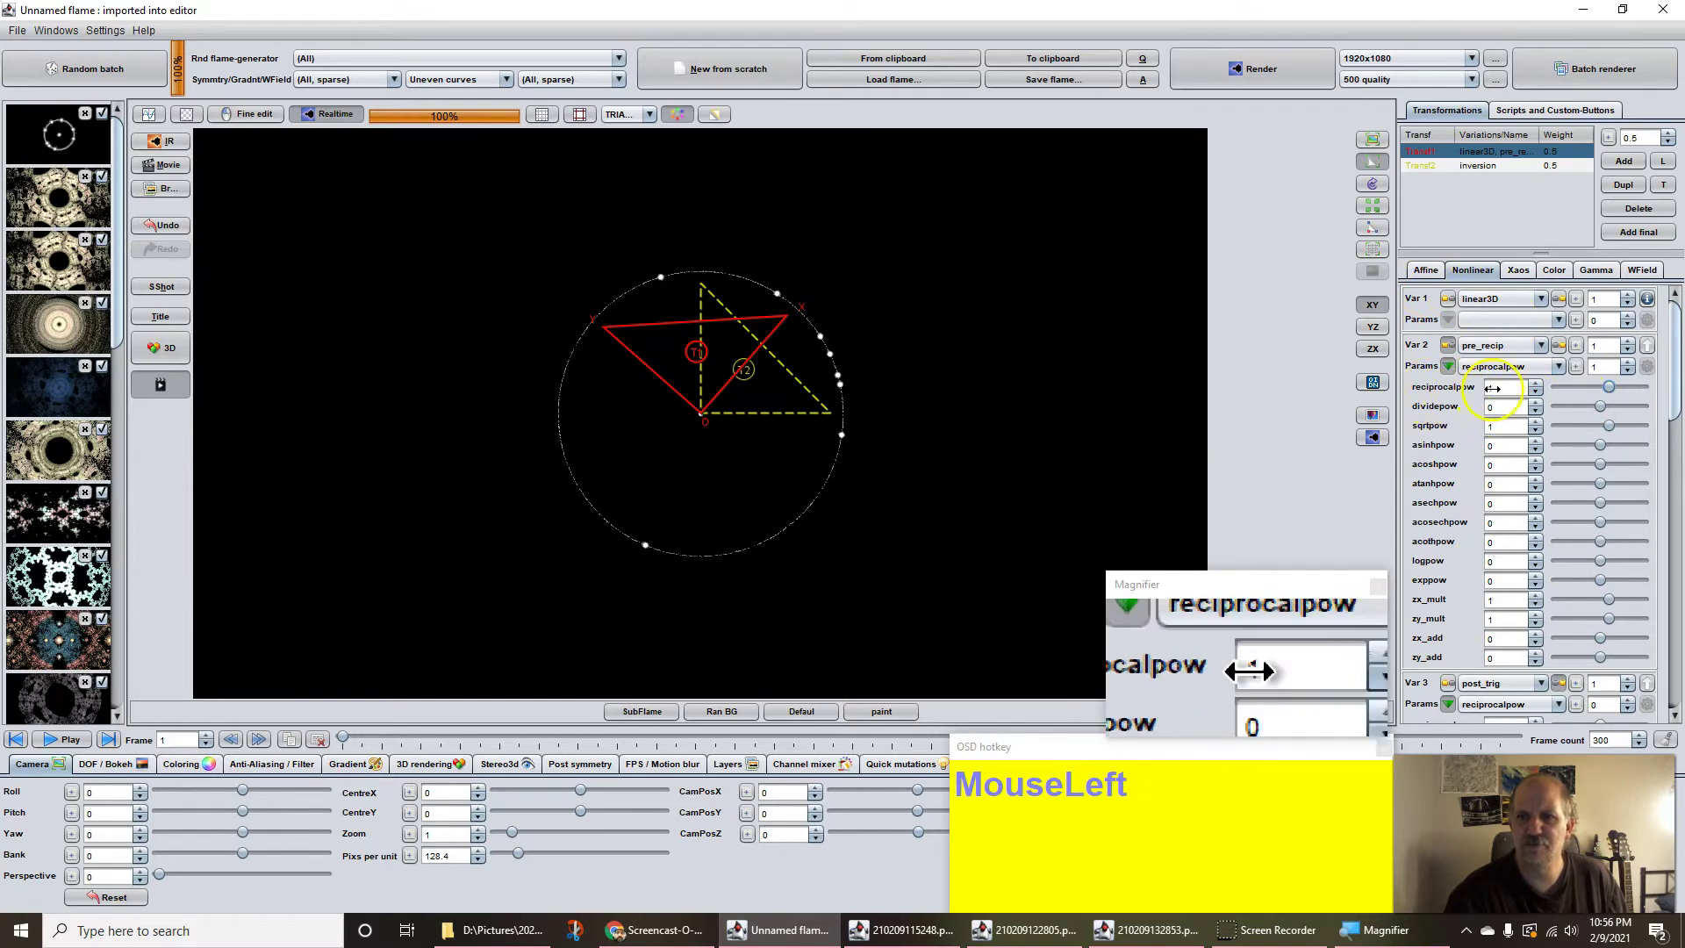
click(1508, 429)
click(1434, 446)
click(1601, 447)
click(1500, 447)
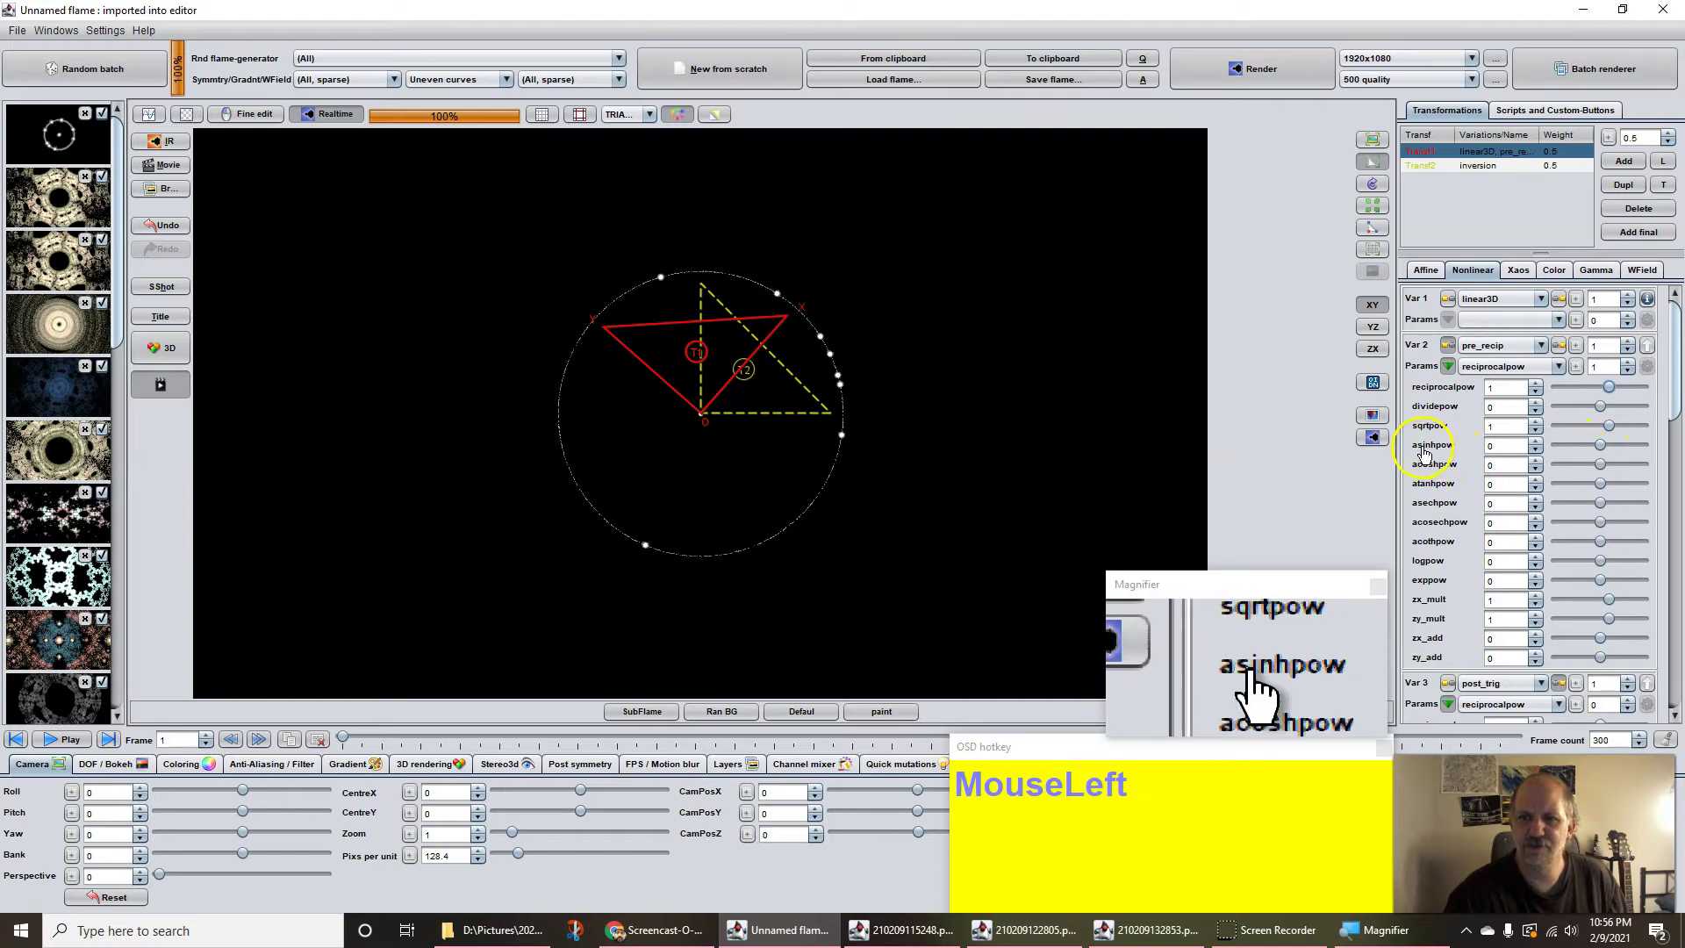
click(1632, 452)
click(1634, 446)
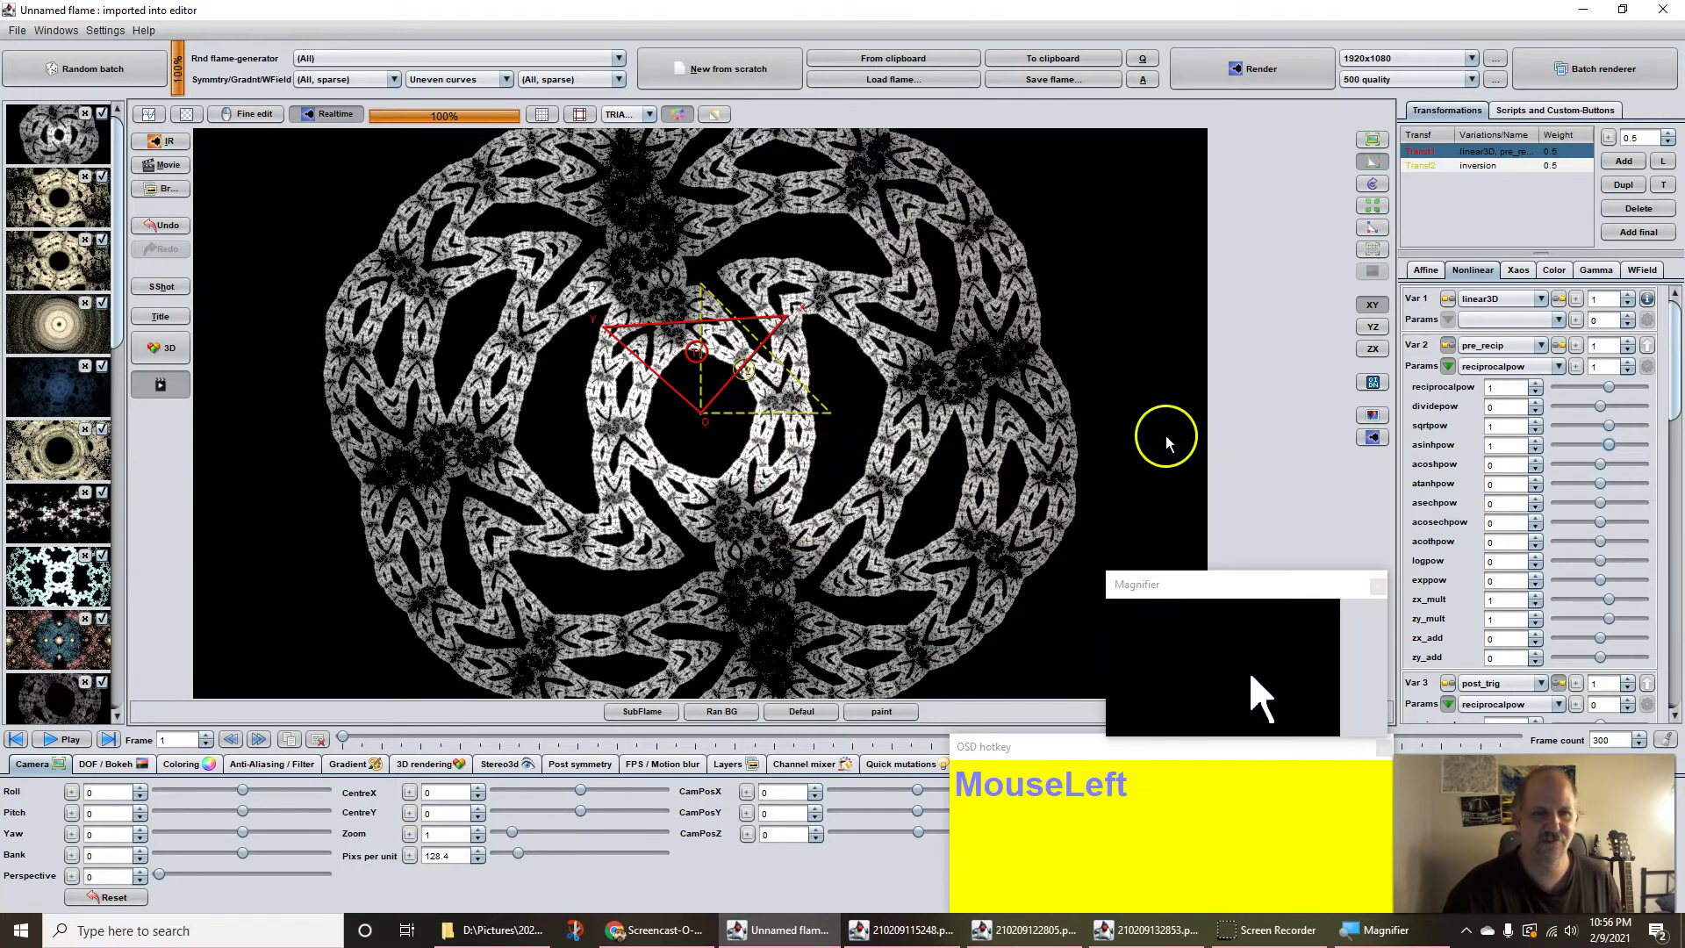
- Fine-tune the first transform's triangle rotation until its X–Y edge is horizontal, and scale the triangle up
right_click(775, 466)
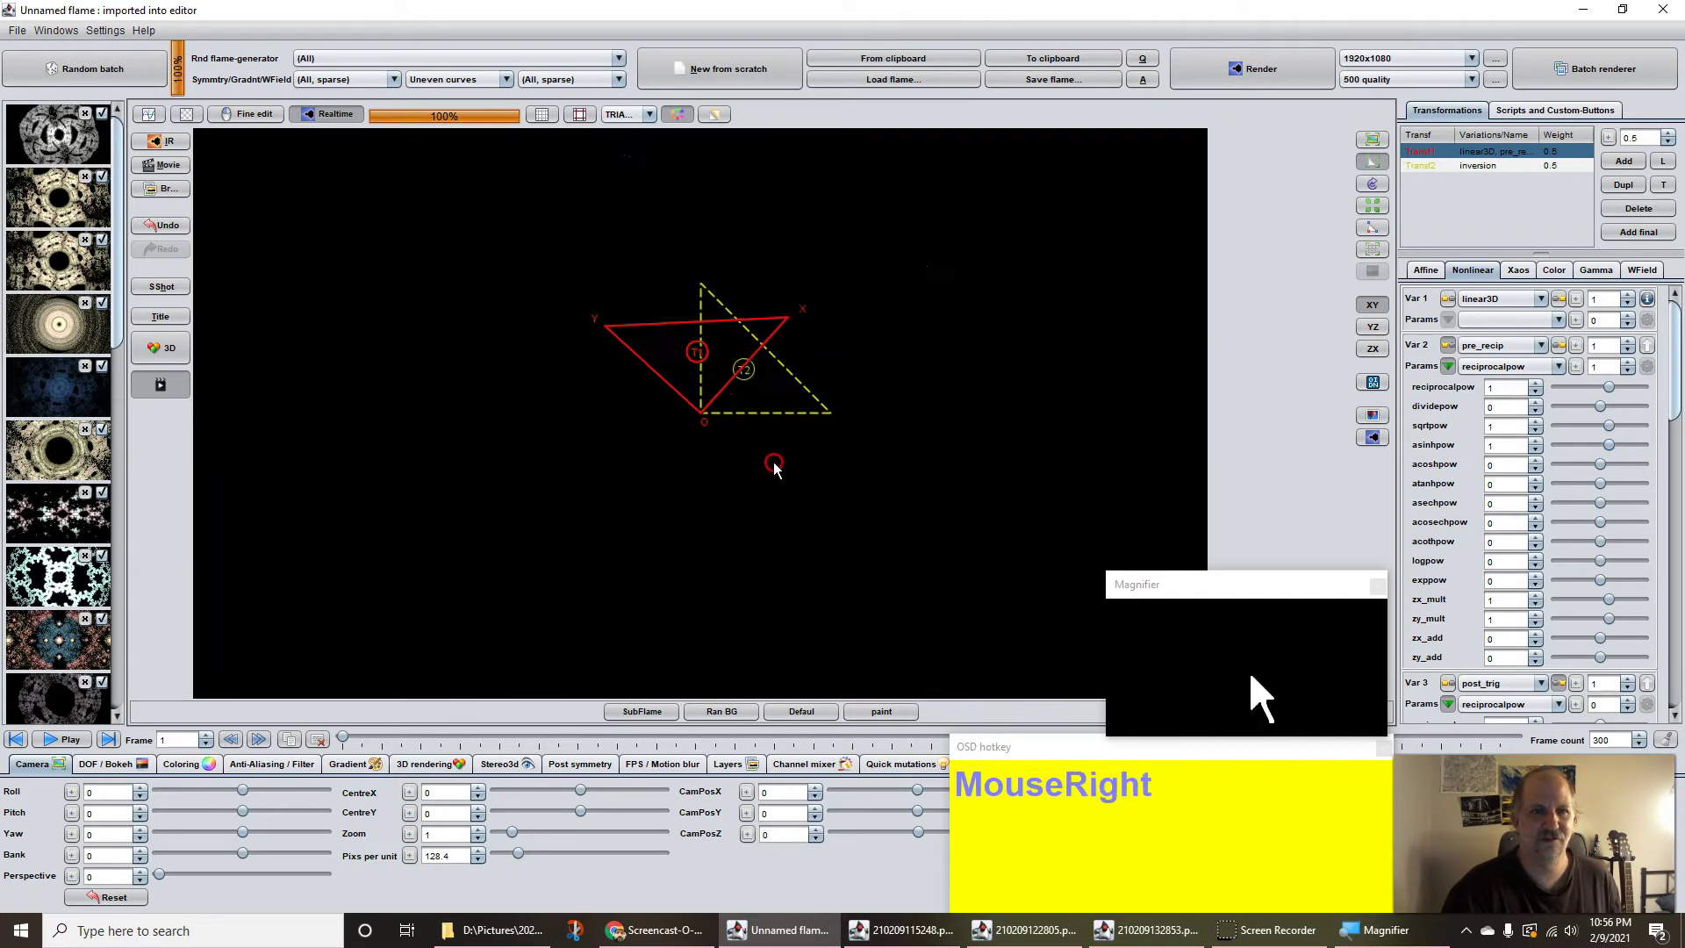
drag(774, 465, 748, 456)
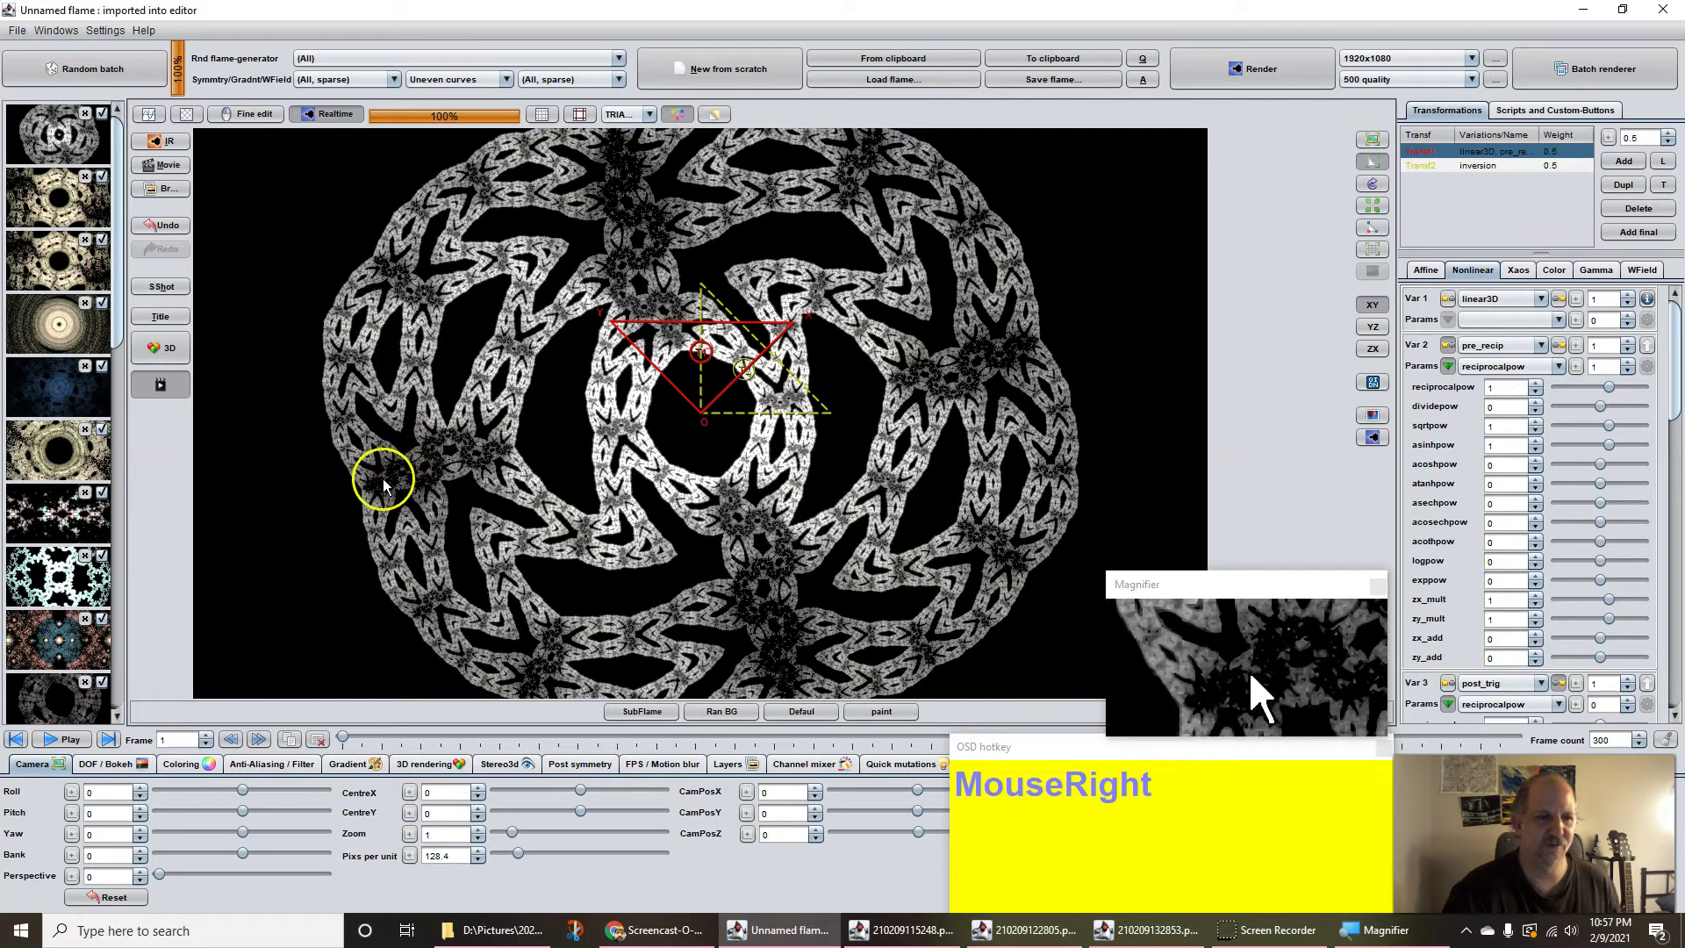
scroll(718, 387, up, 2)
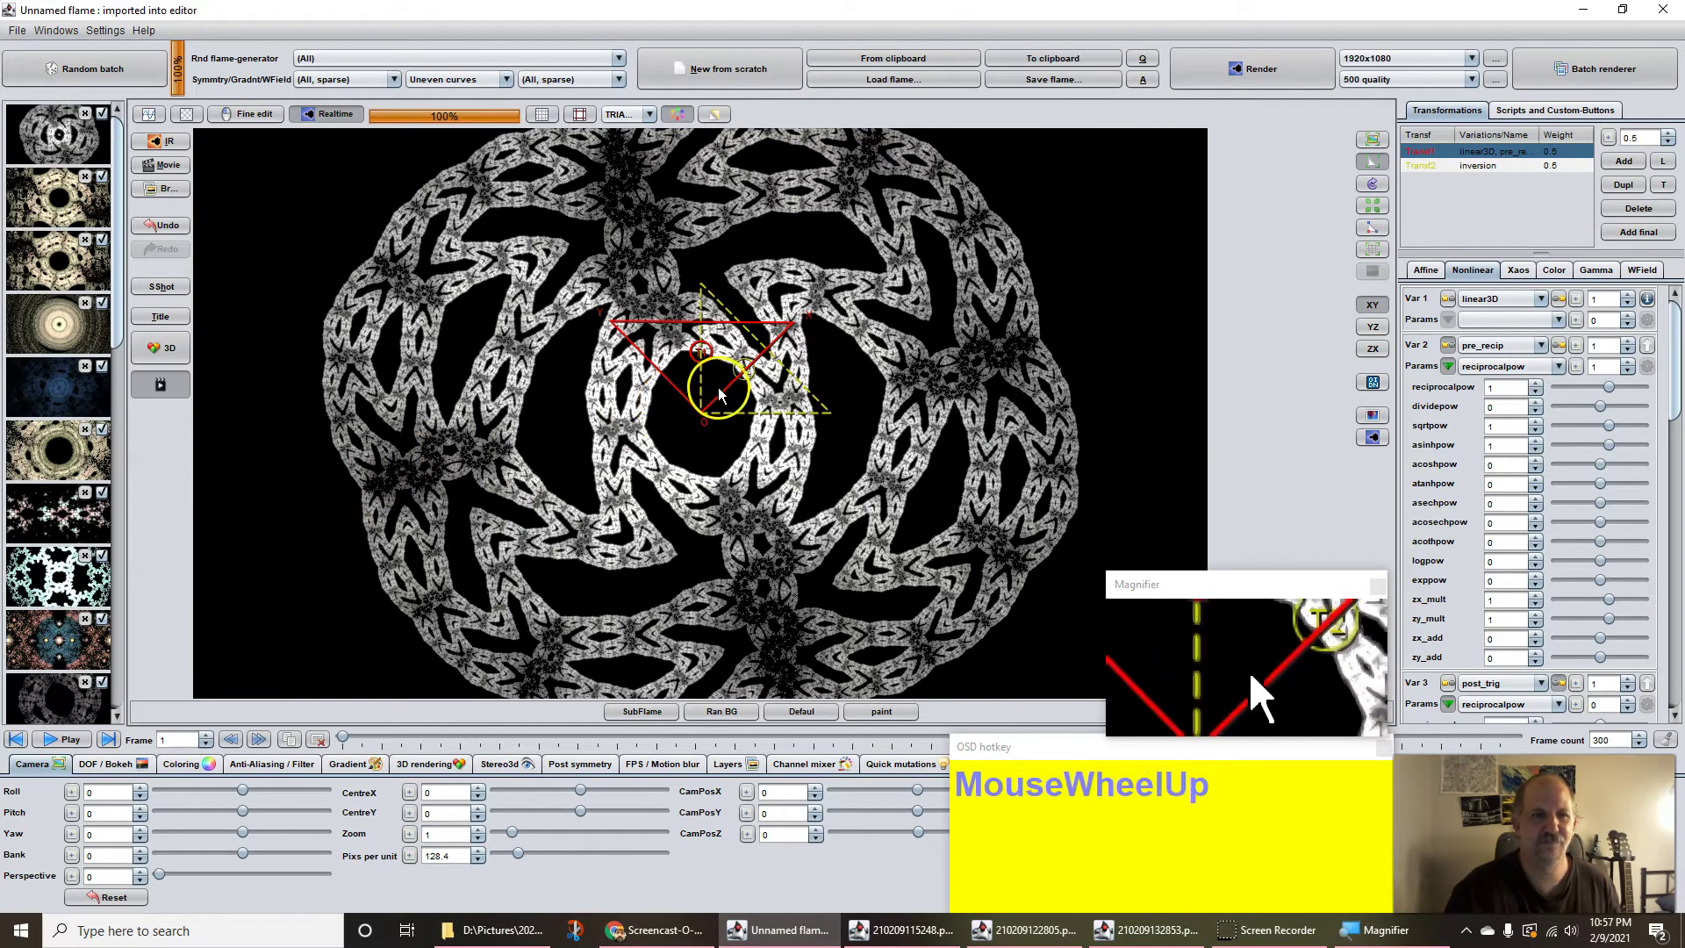
scroll(718, 389, up, 1)
scroll(718, 392, up, 1)
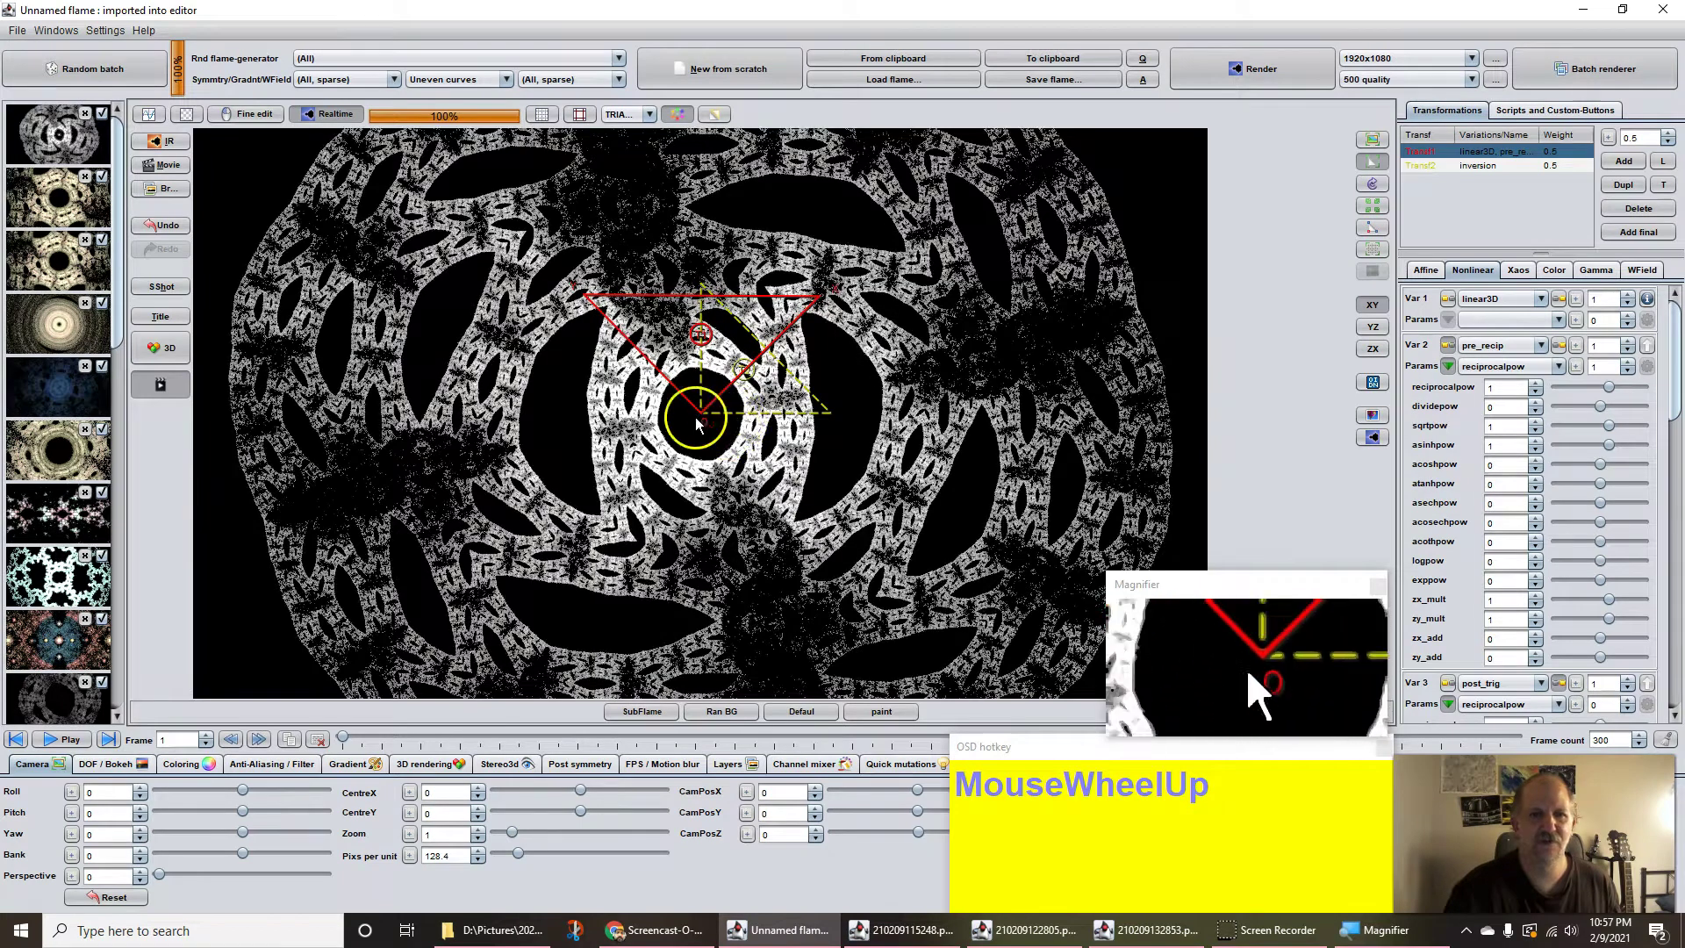
scroll(698, 425, up, 1)
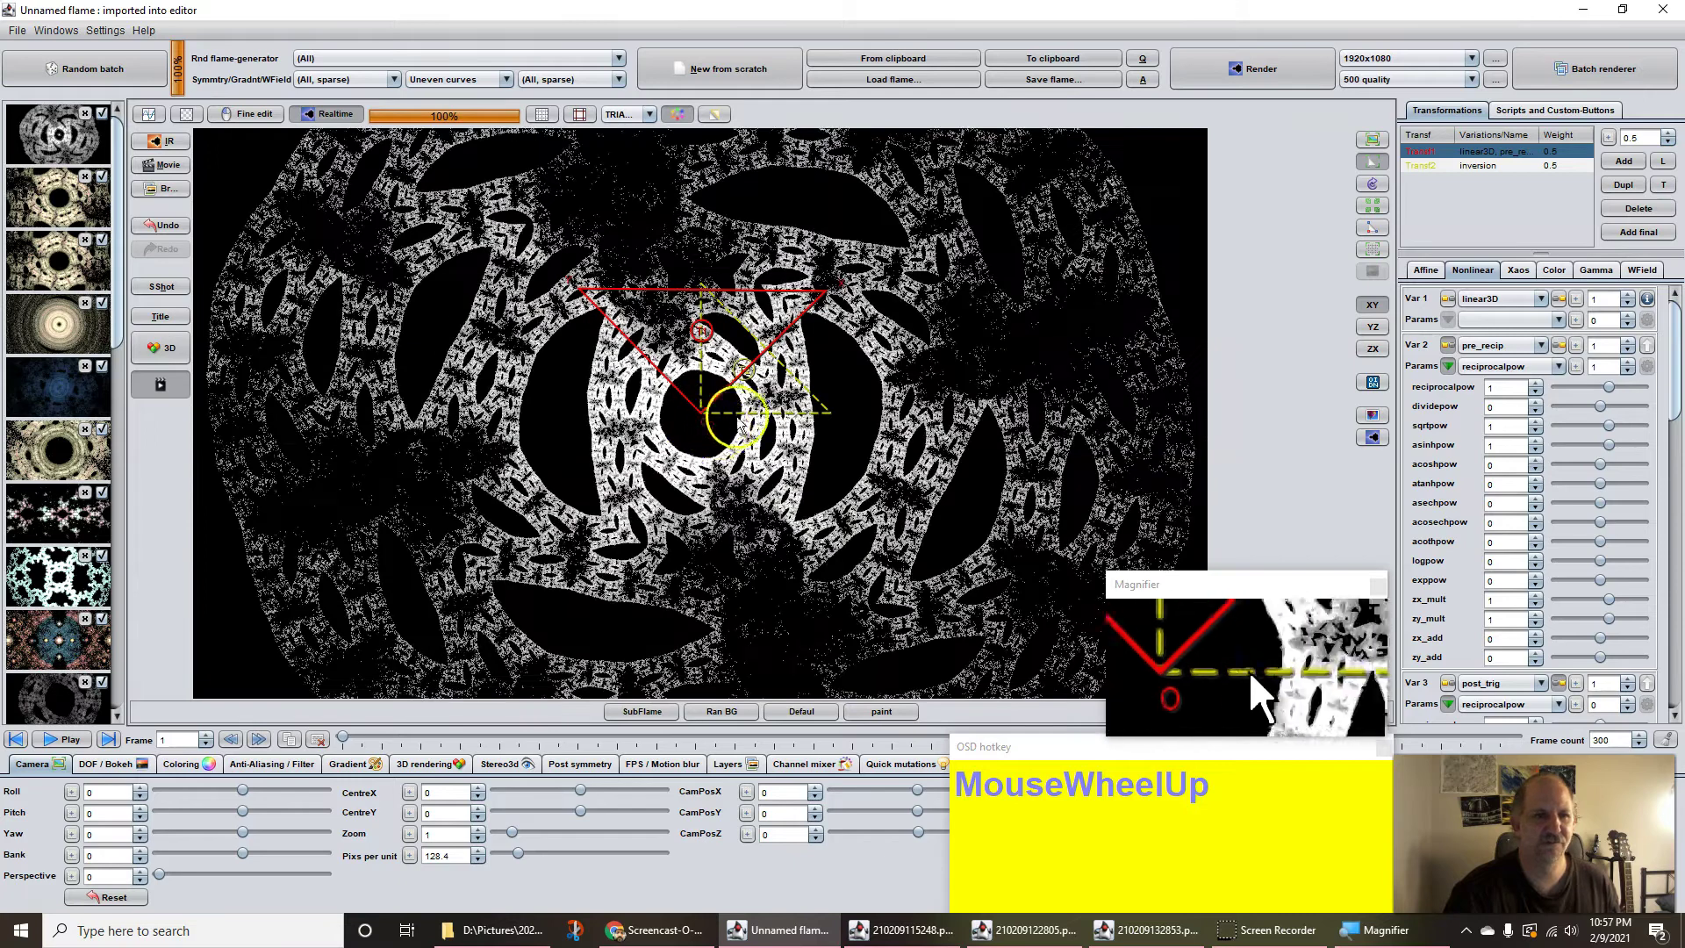
- Move the first transform's triangle so its origin sits a short distance left of the flame's centre
drag(726, 421, 639, 434)
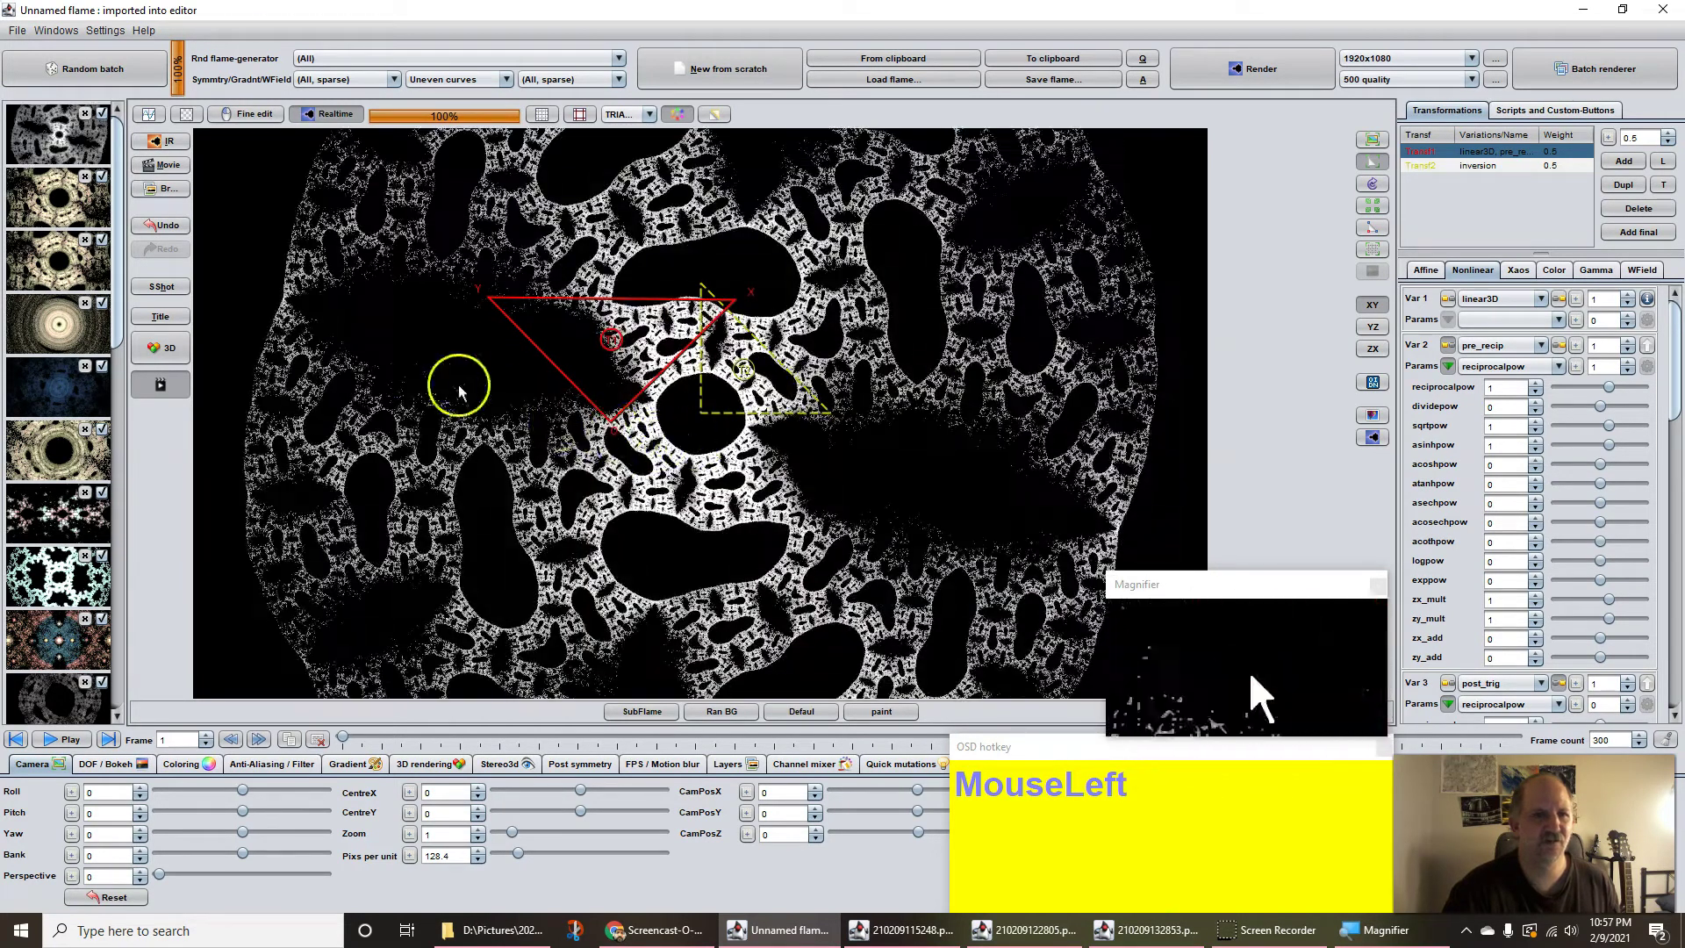
click(601, 399)
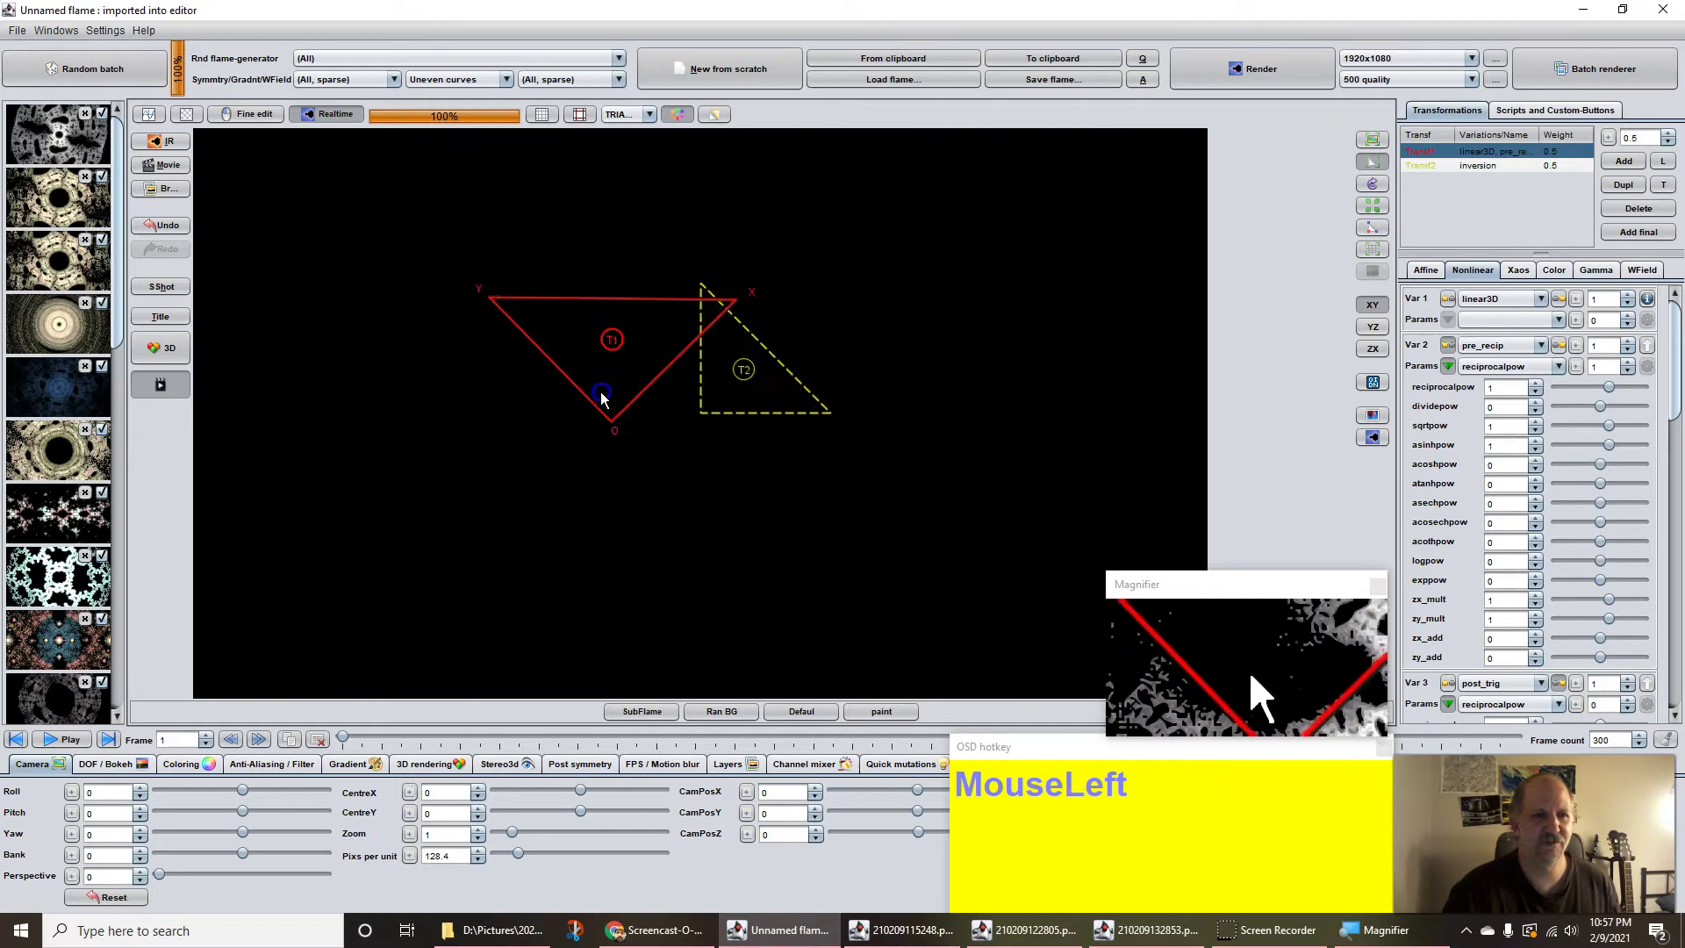
drag(612, 399, 658, 384)
- Try smaller and larger scales for the first transform's triangle, ending with it enlarged
scroll(645, 394, down, 3)
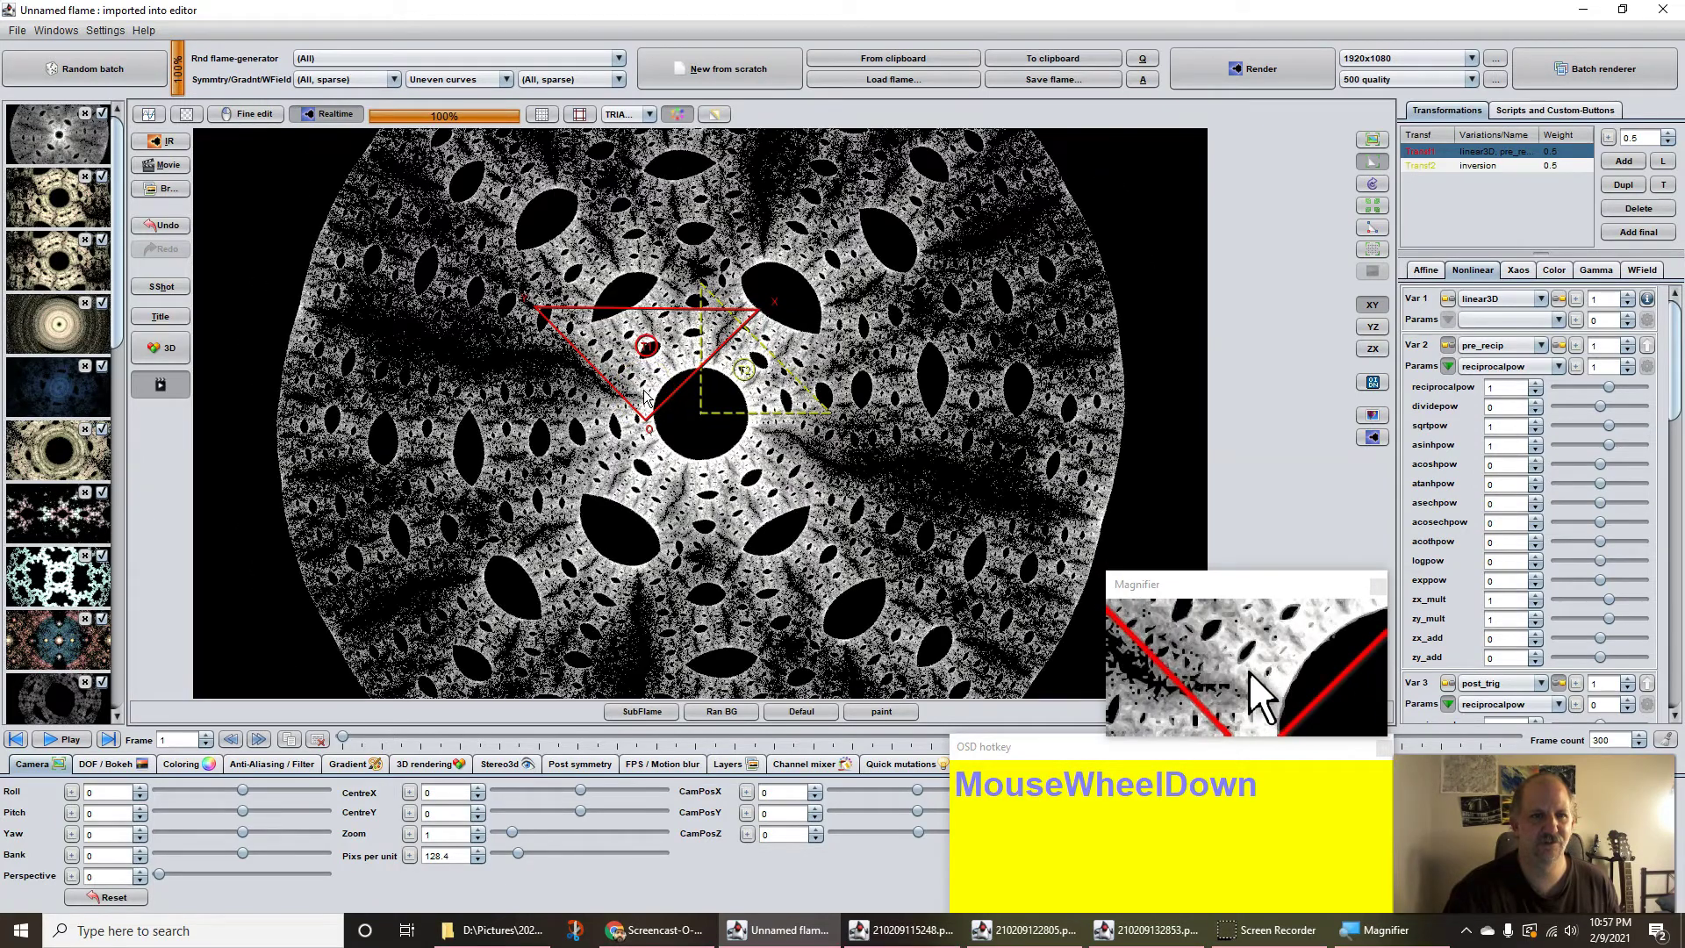
scroll(645, 392, down, 2)
scroll(645, 394, up, 2)
scroll(644, 392, up, 3)
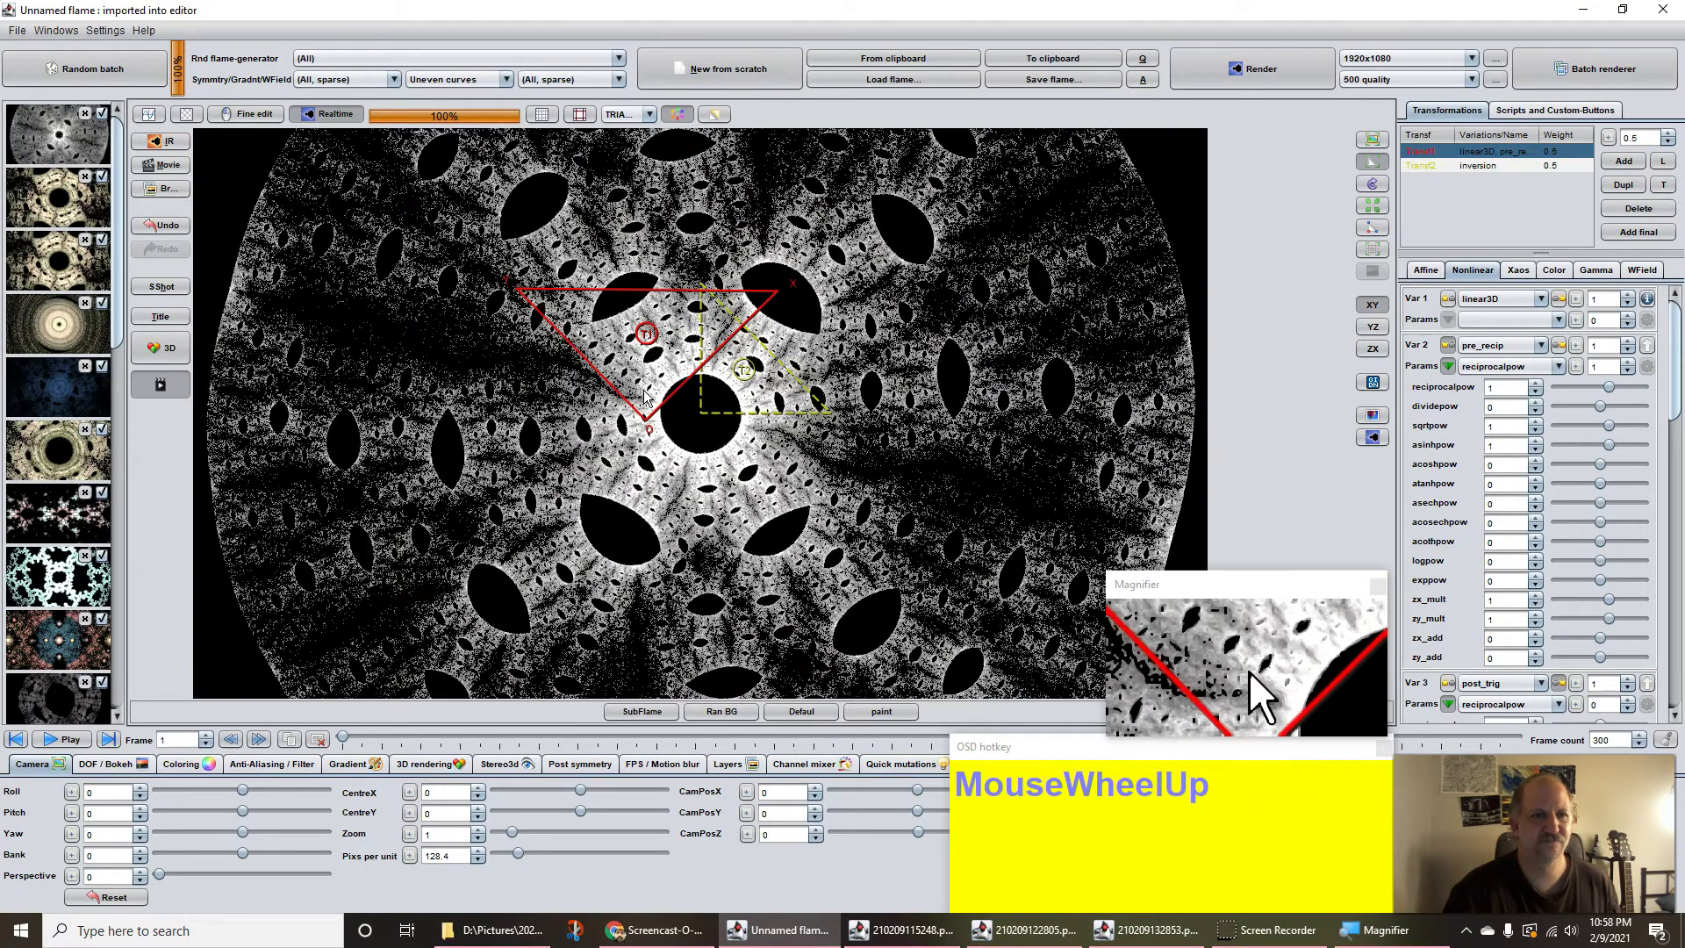
scroll(644, 392, up, 2)
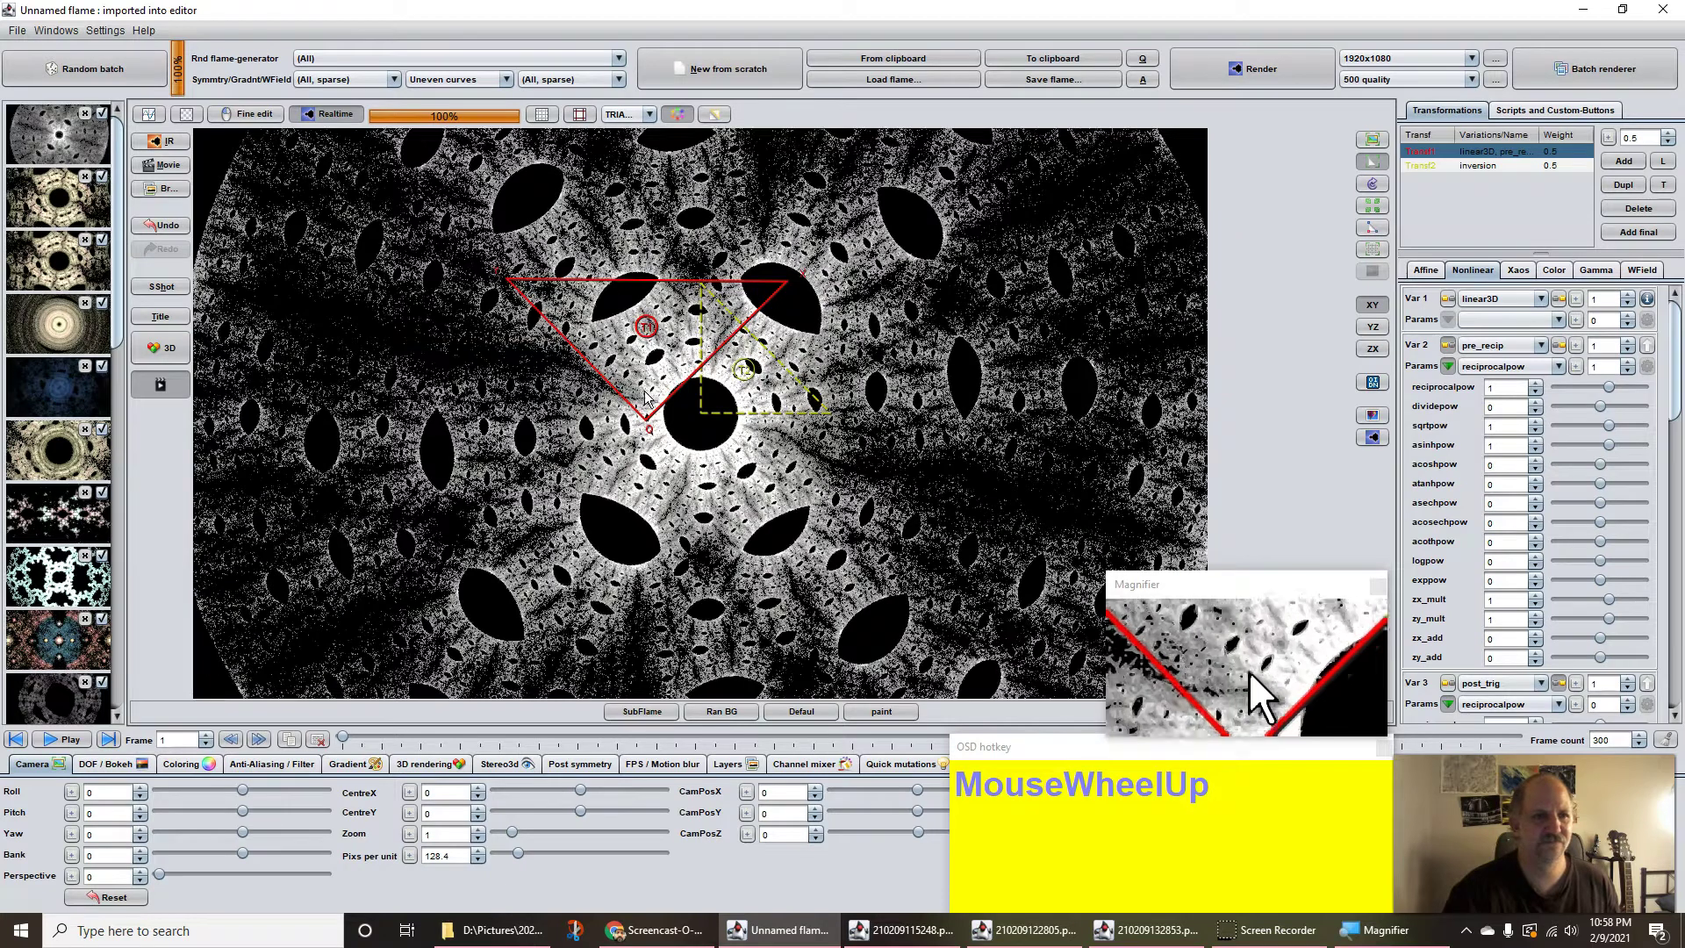
- Reset the first transform's affine values, giving it a plain 45-degree rotation with O1 at -0.5 and O2 at 0
click(1426, 270)
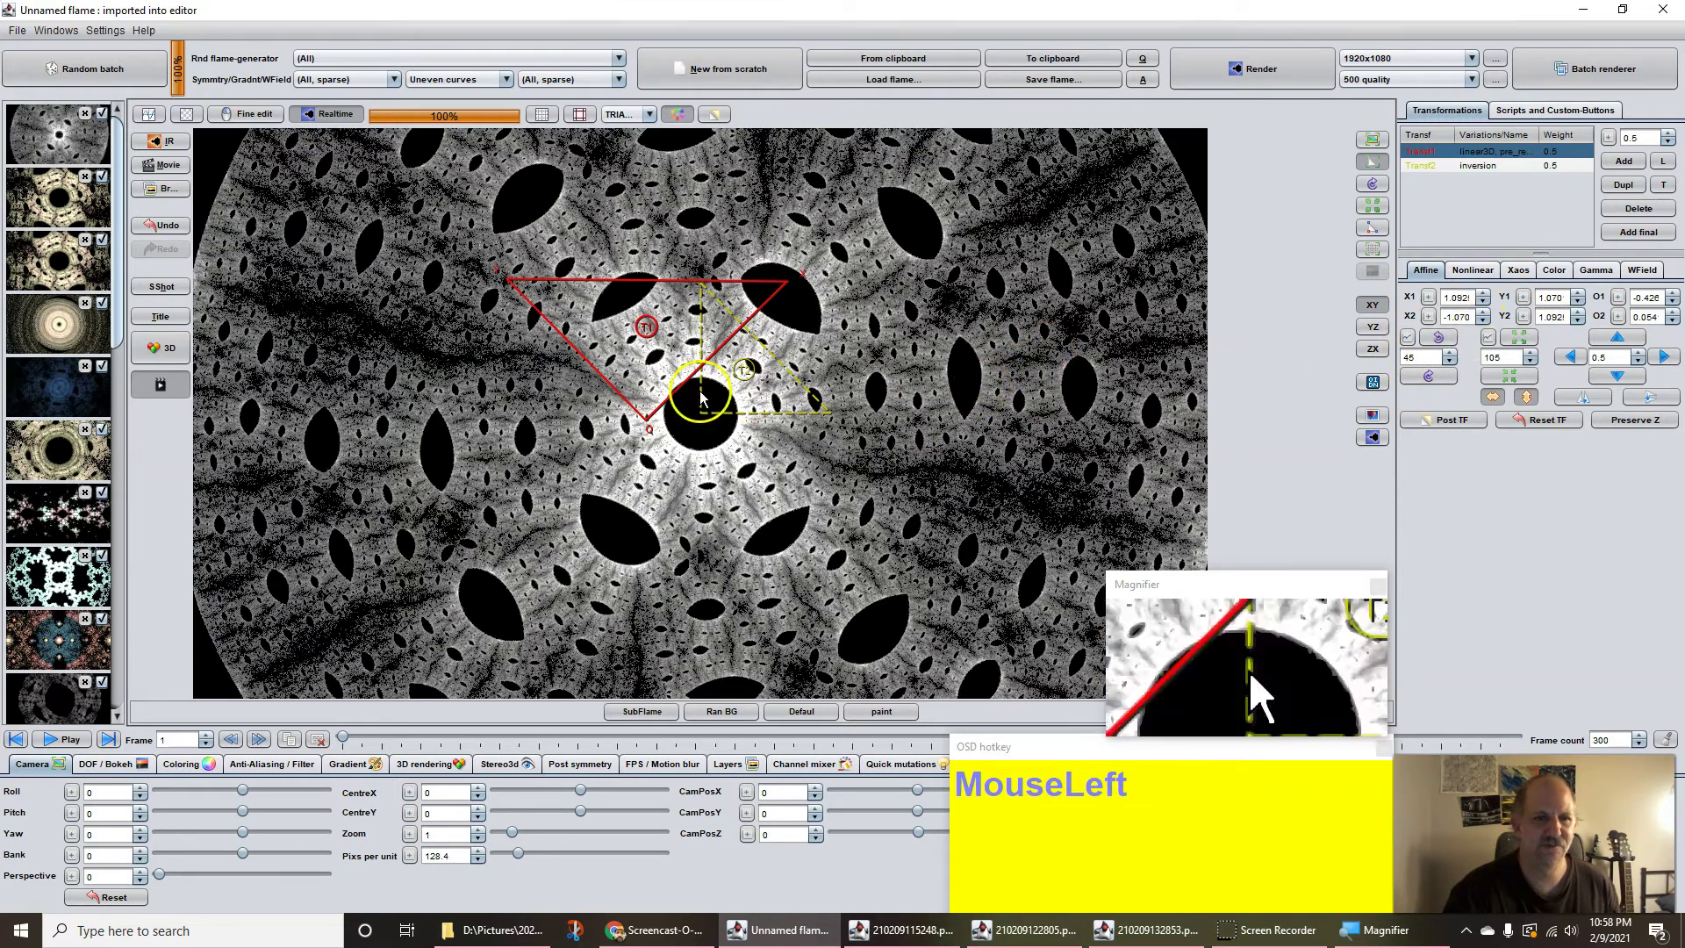
click(1541, 425)
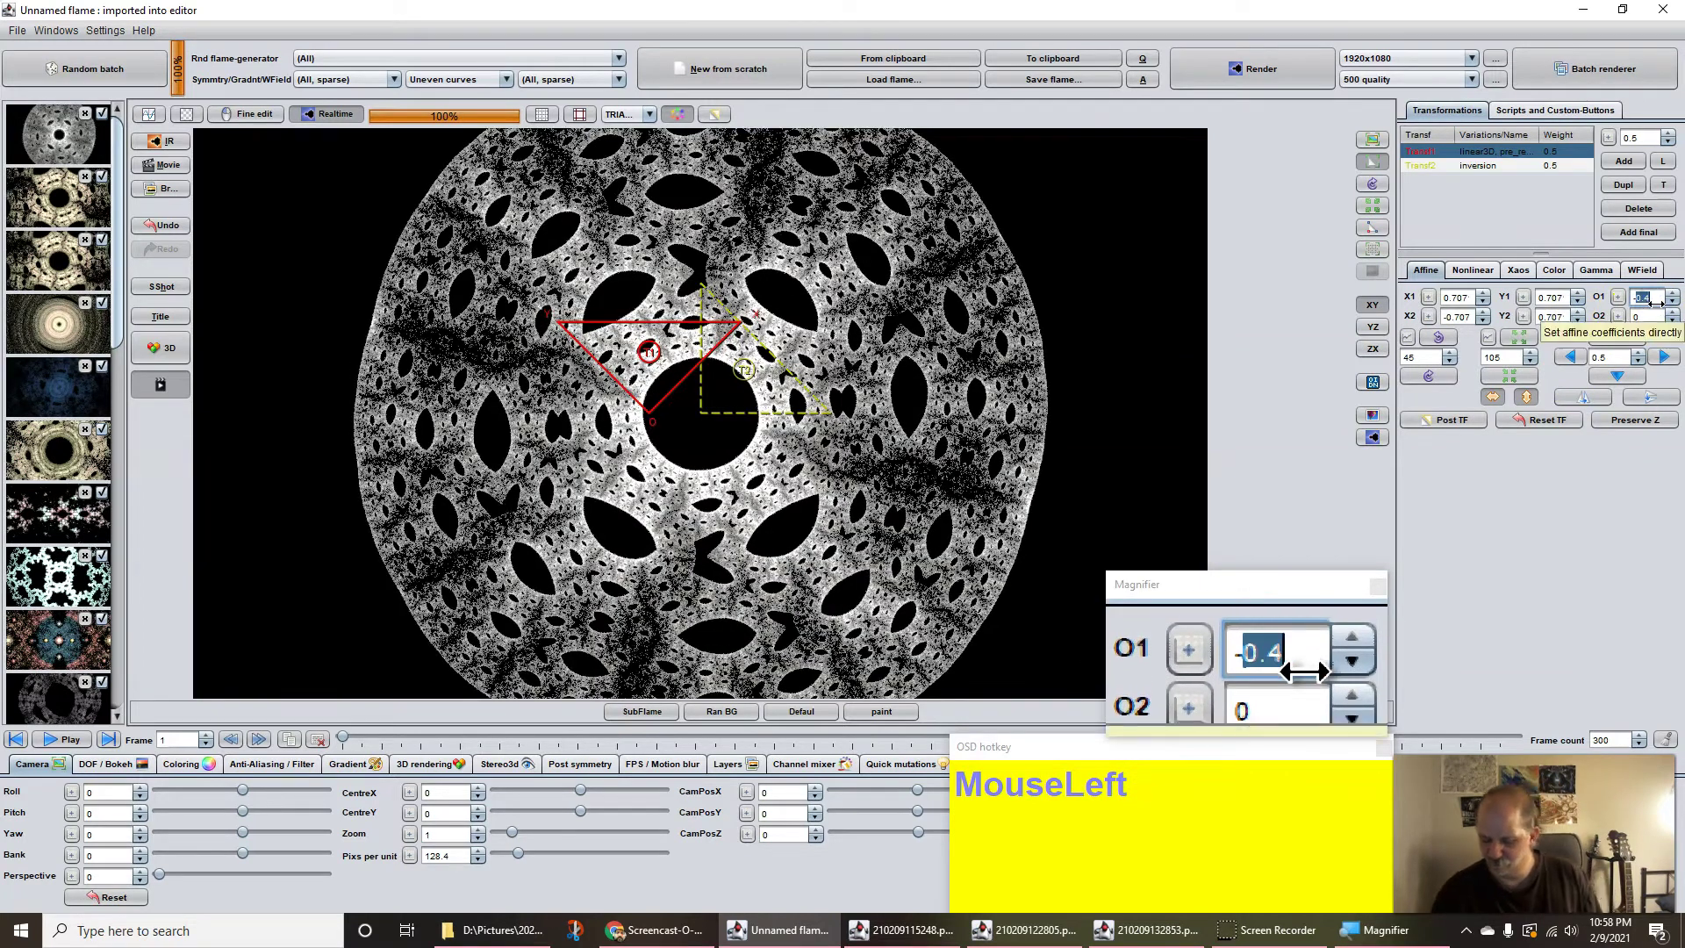
text(-.5)
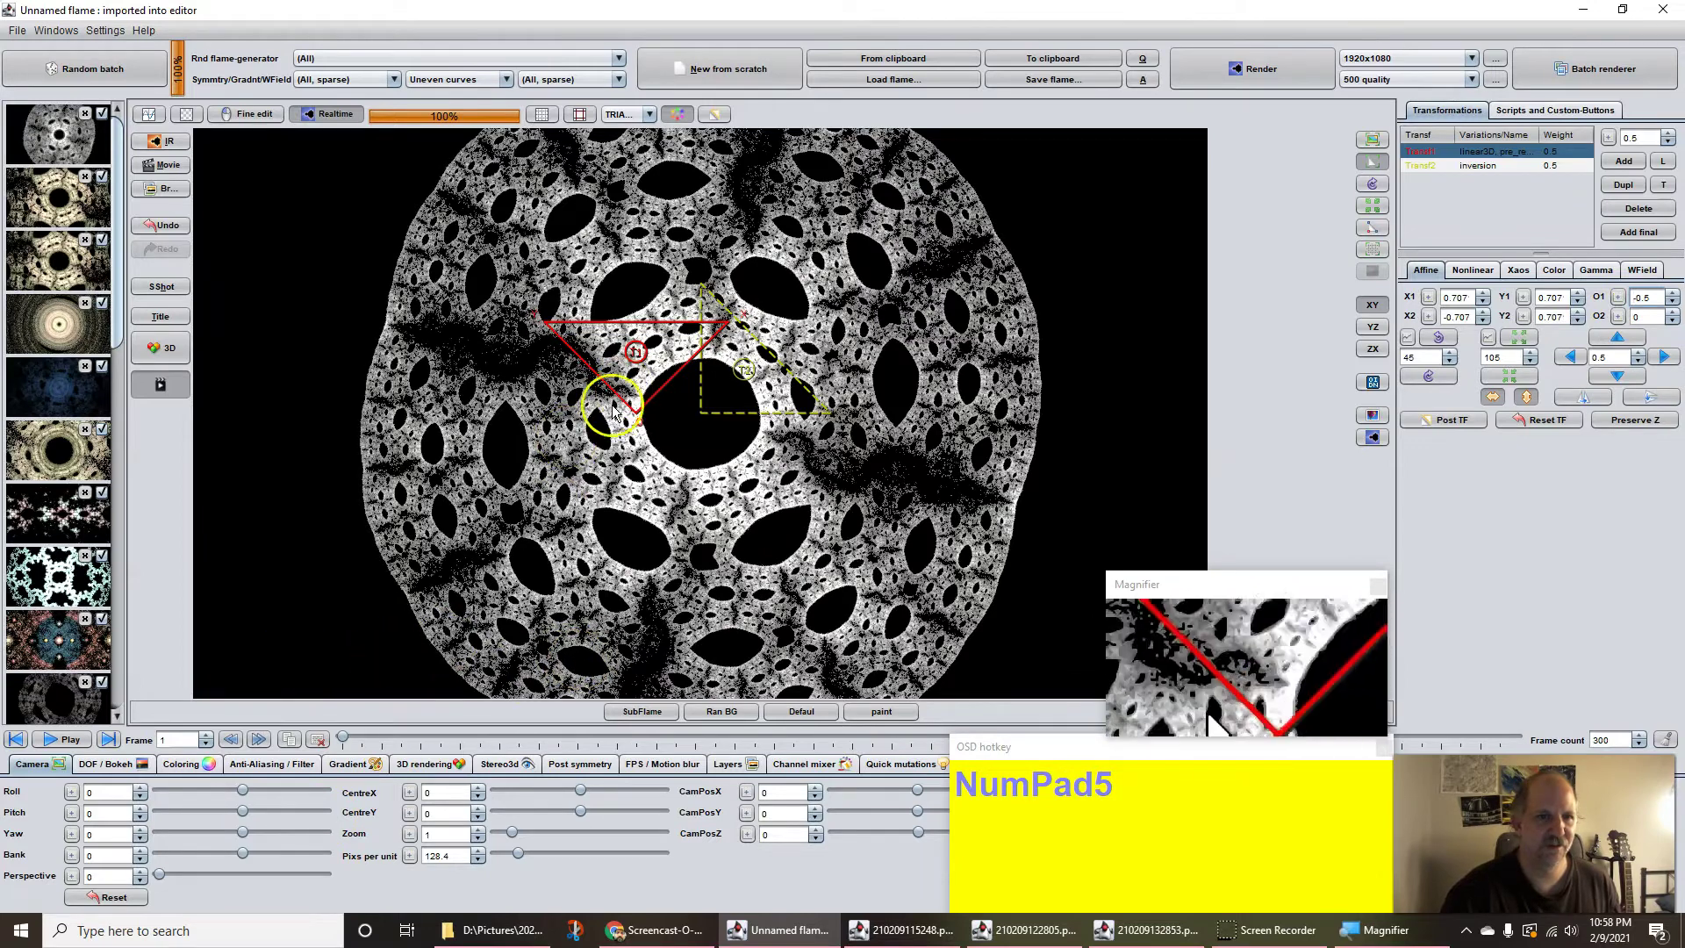
- Set the camera's pixels per unit to 247.6 and copy the flame to the clipboard
drag(447, 853, 696, 880)
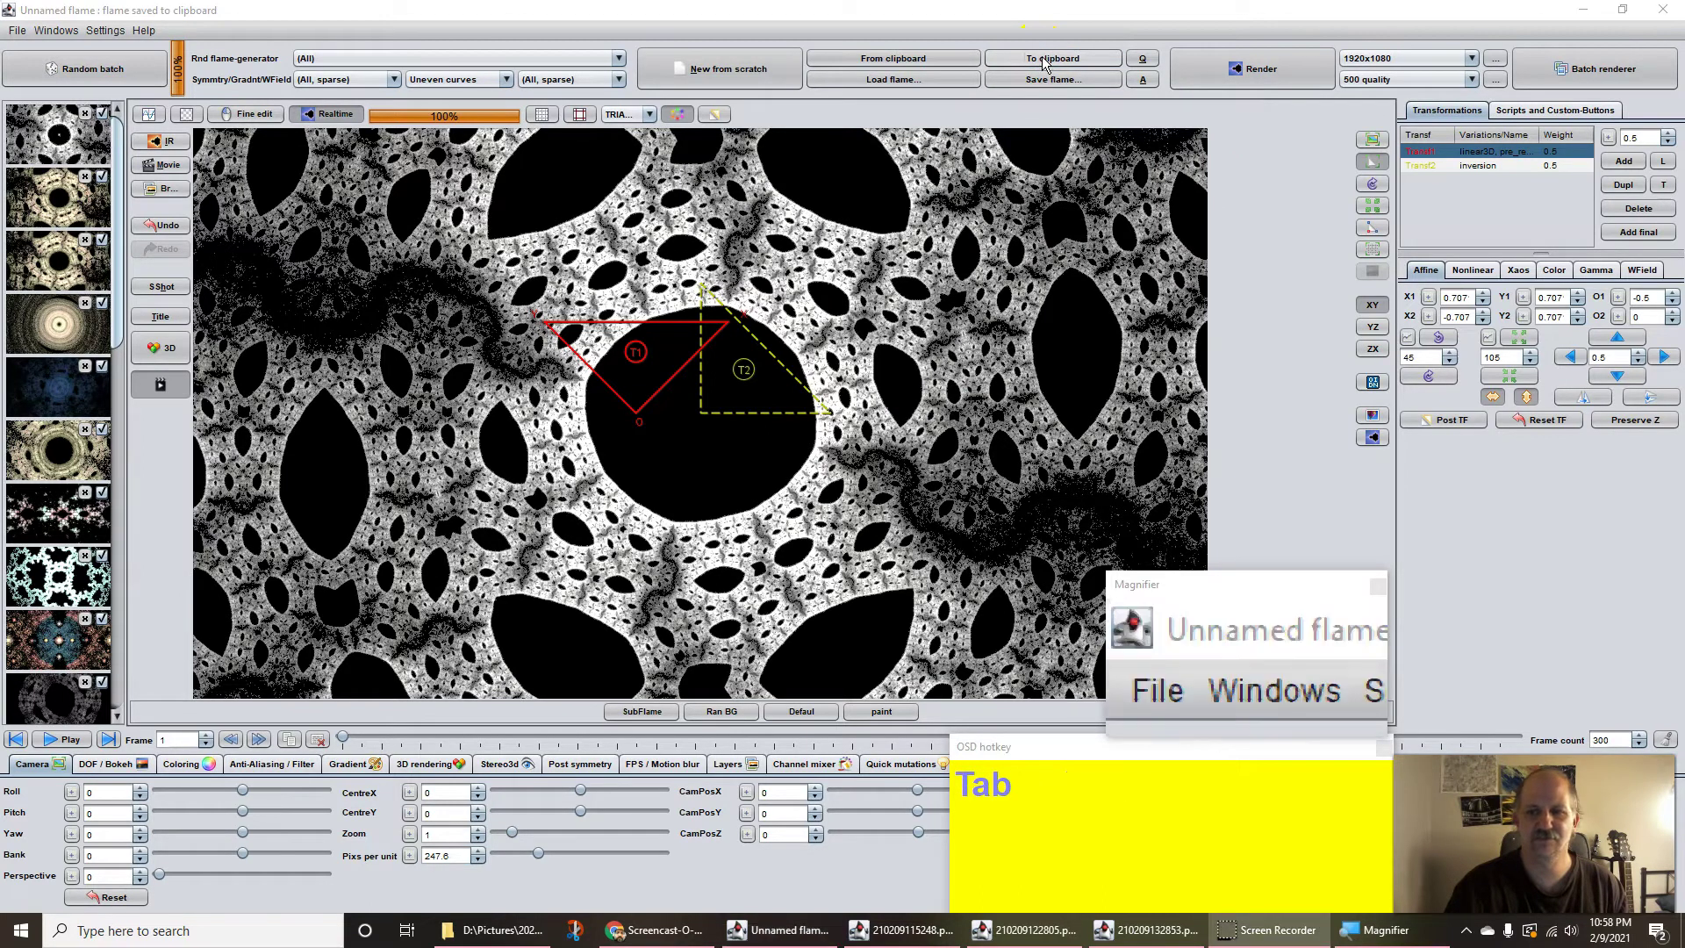
- Switch to Google Chrome and open a new browser tab
key(alt+Tab)
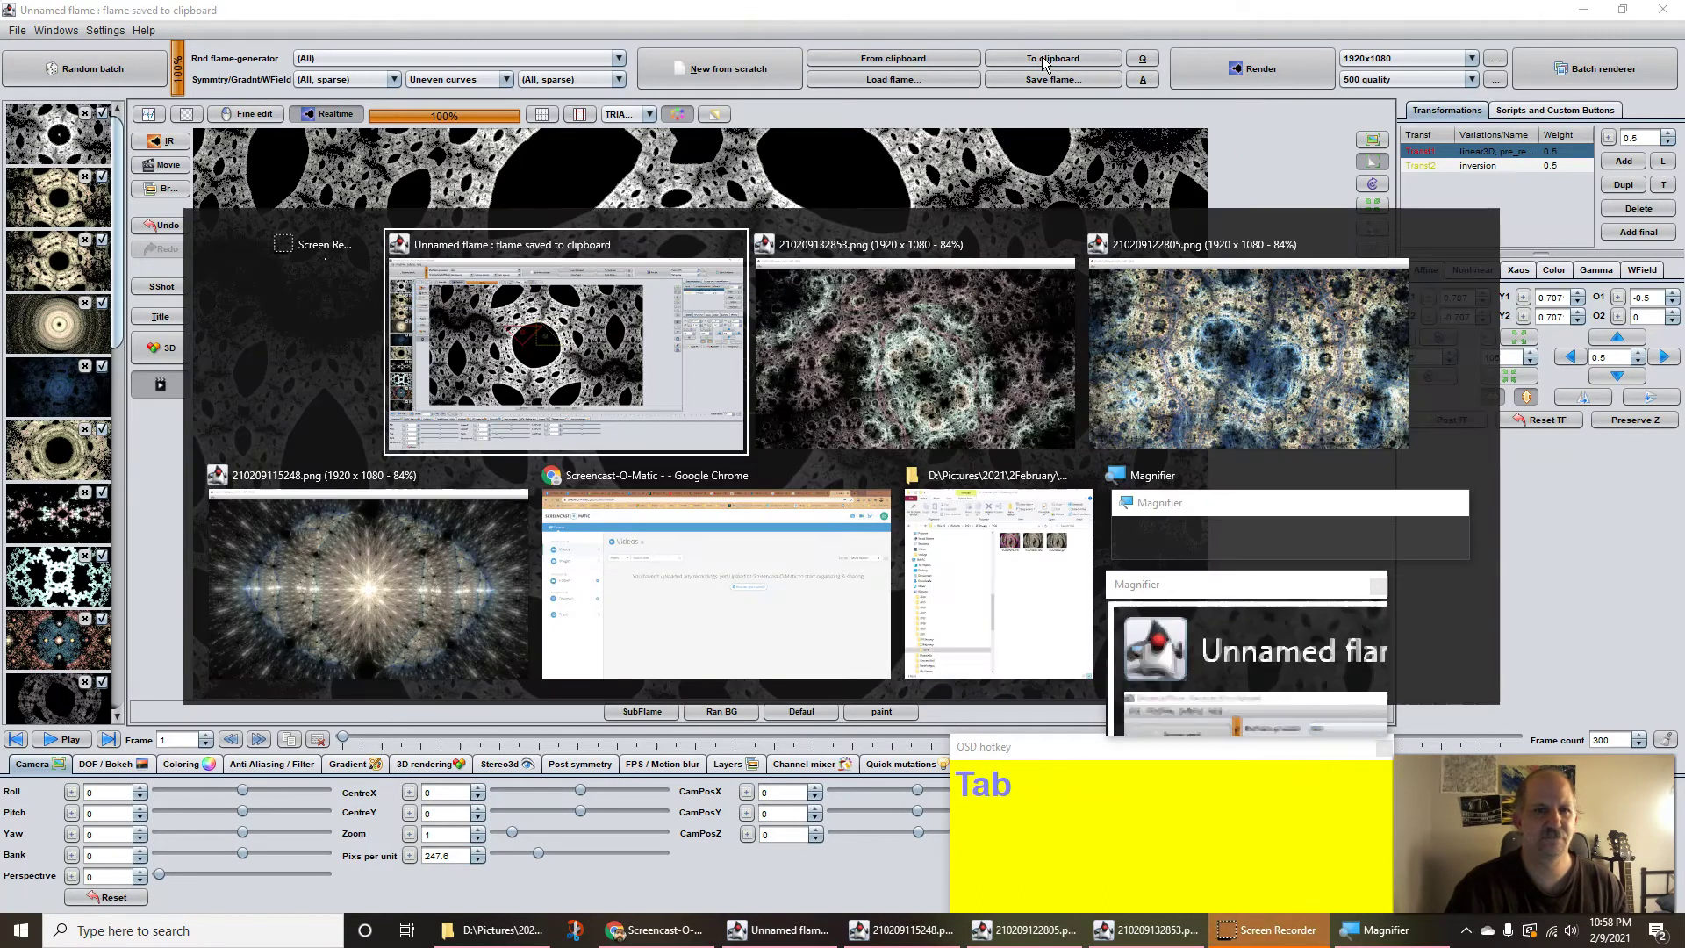
key(Tab)
key(Tab)
key(Tab)
key(Tab)
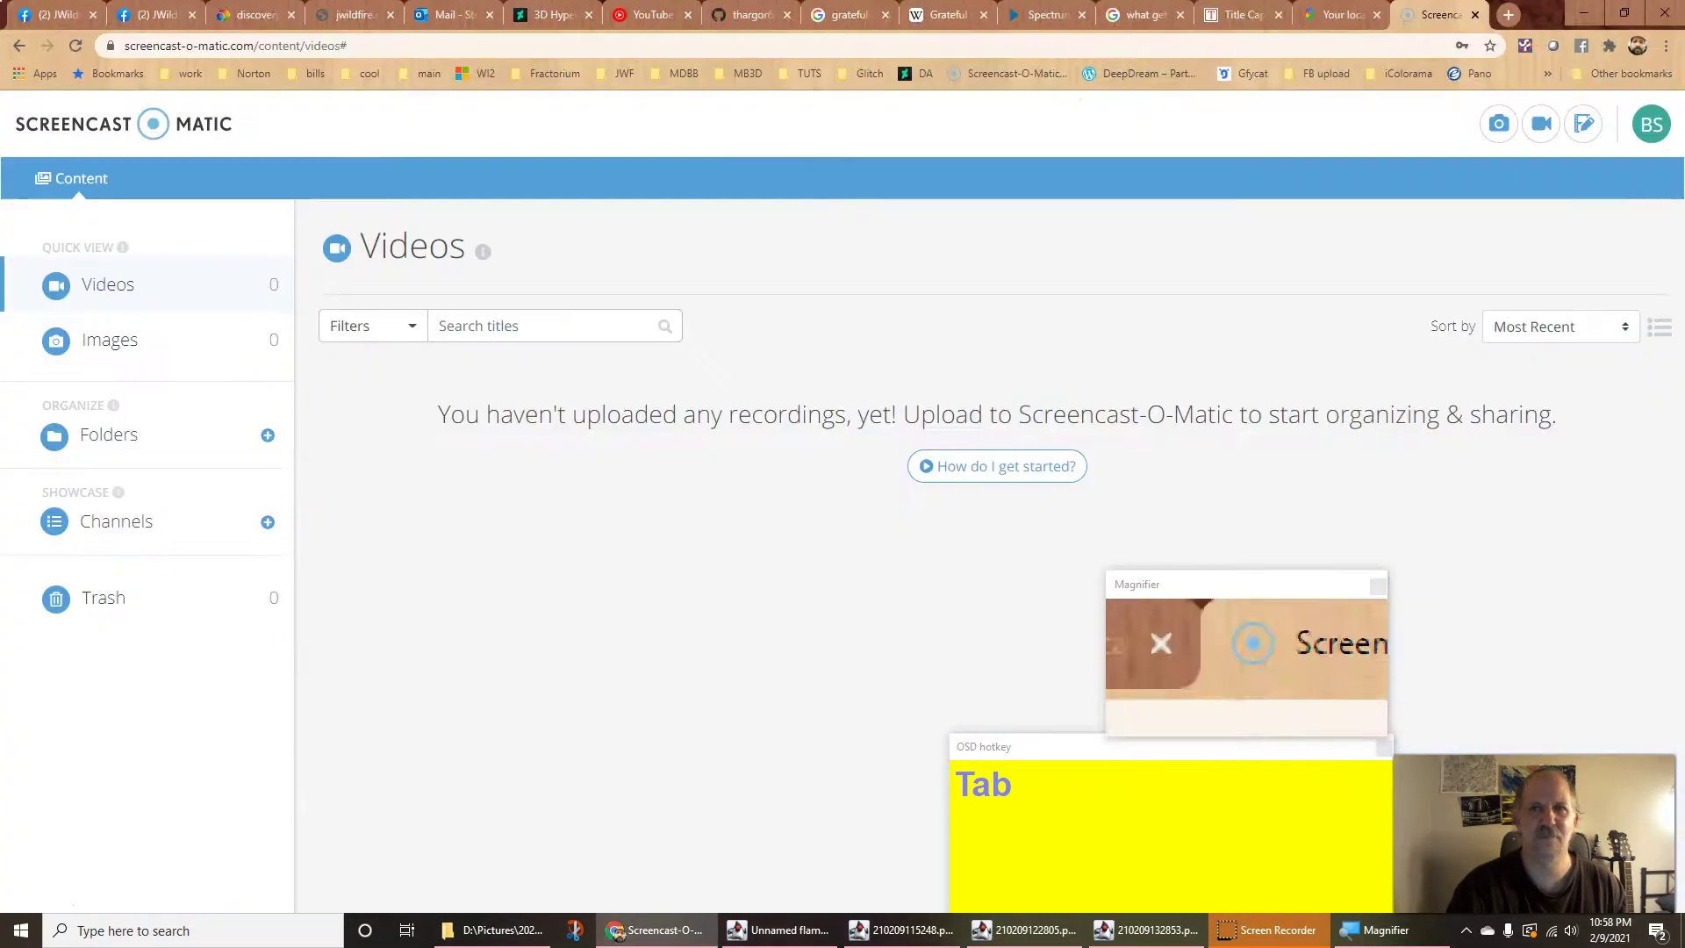
click(1508, 24)
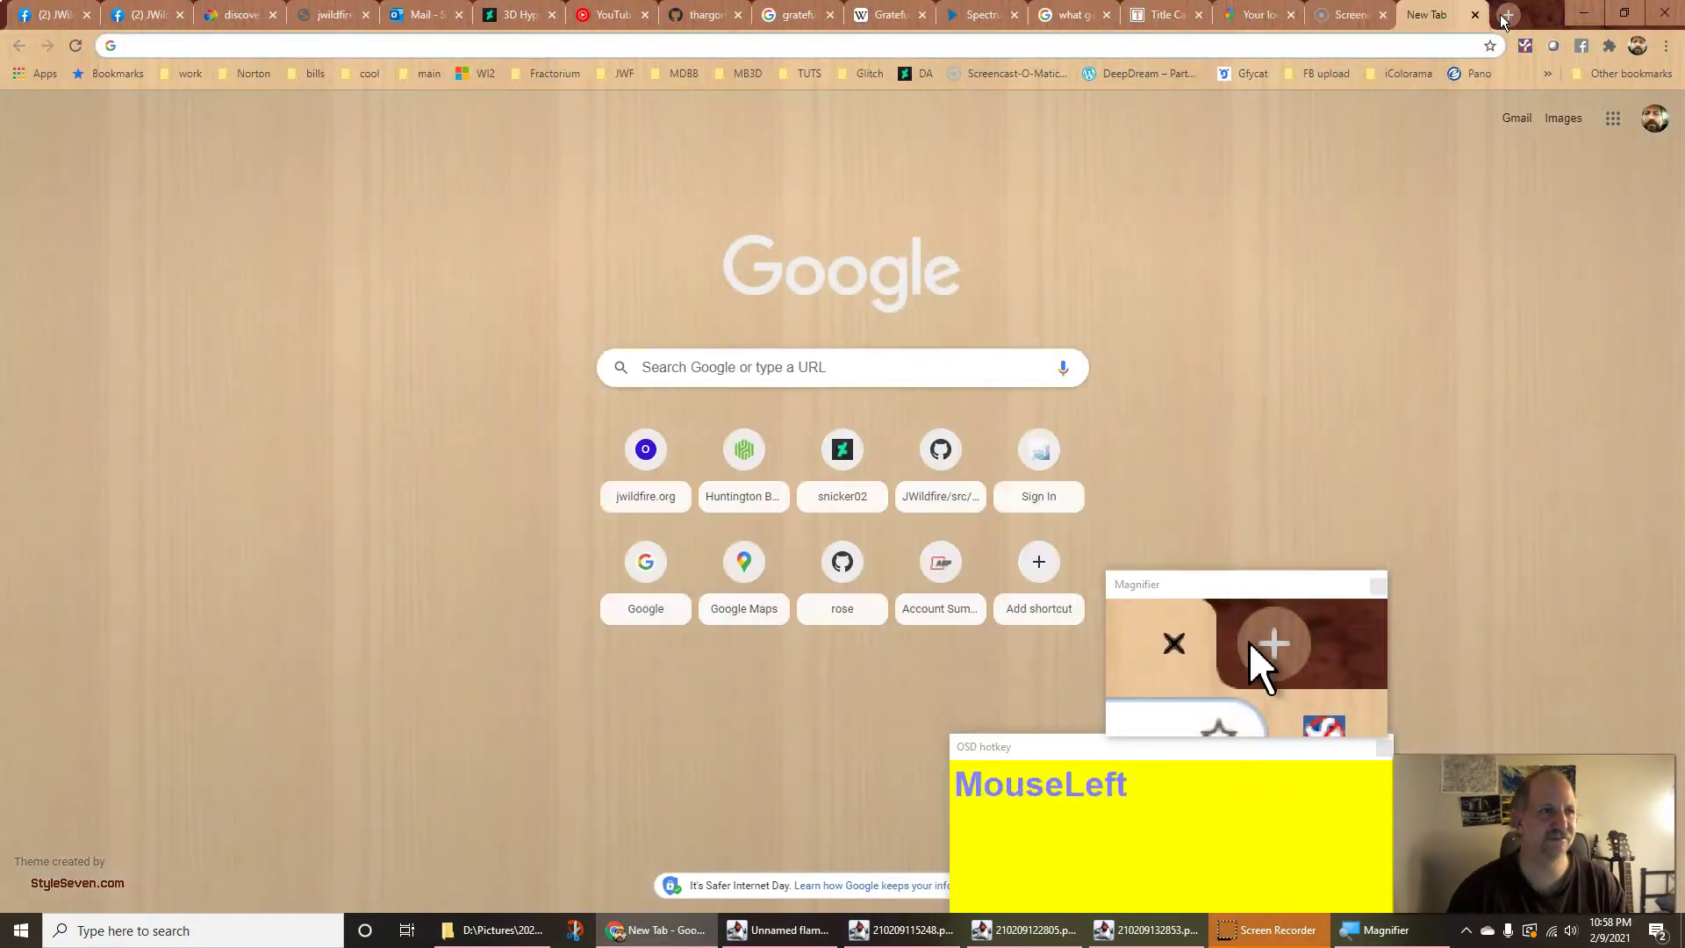
- Open GitHub Gist and paste the copied flame parameters into a new gist, adding blank lines after them
text(gi)
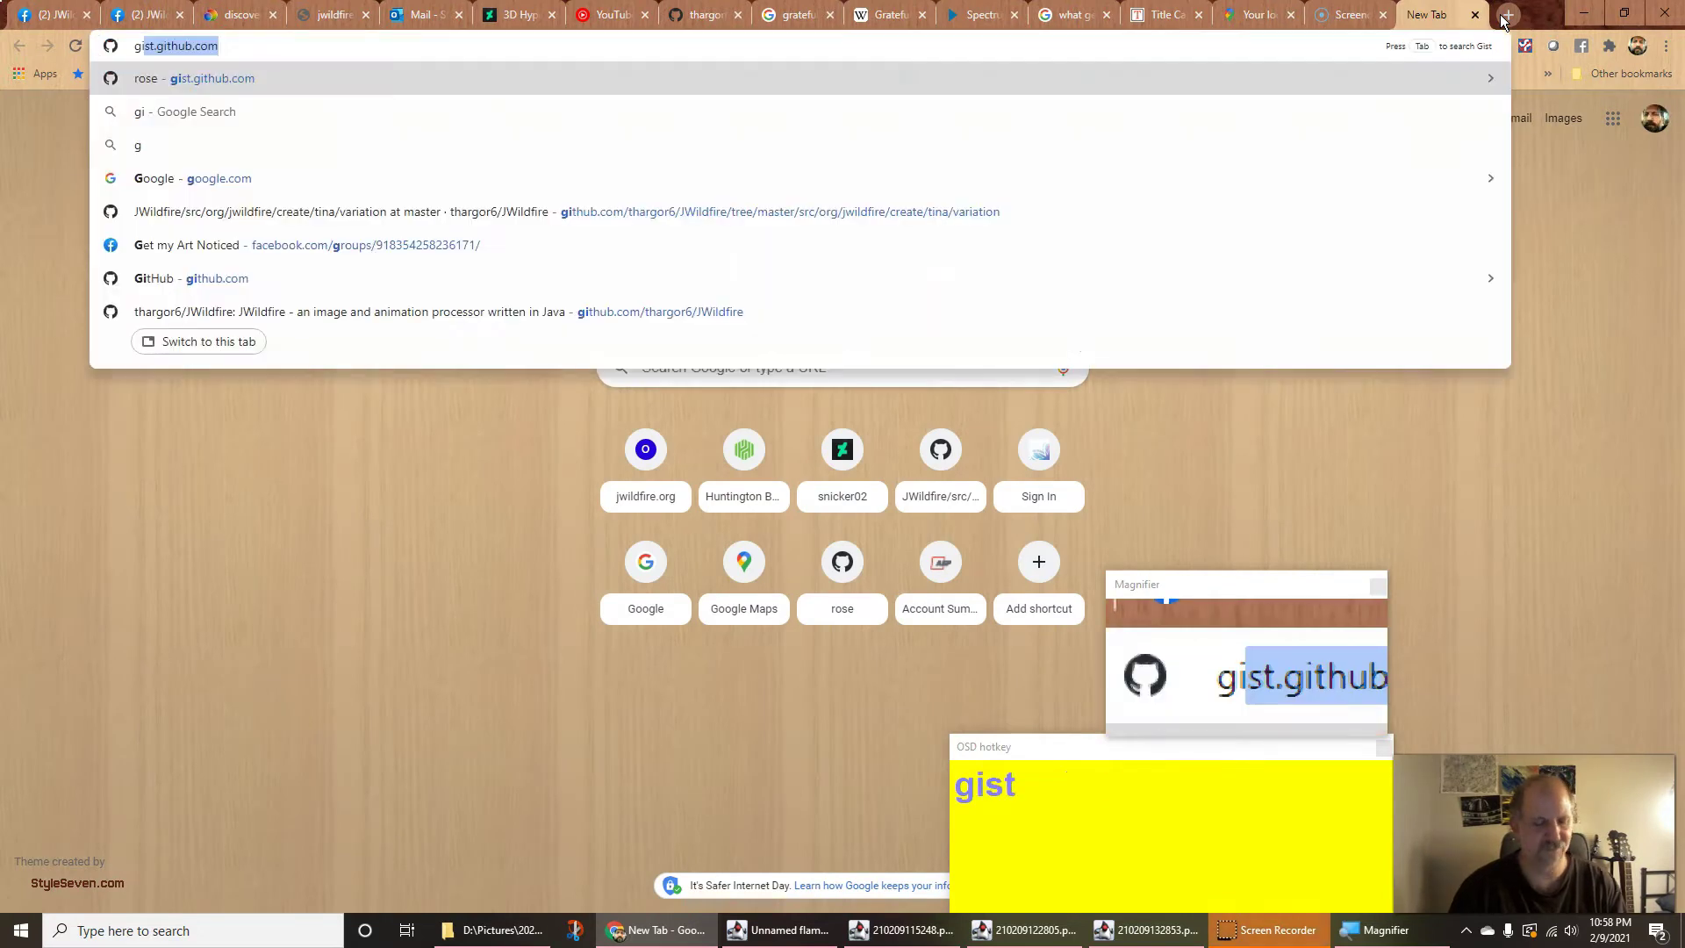
text(st)
key(Return)
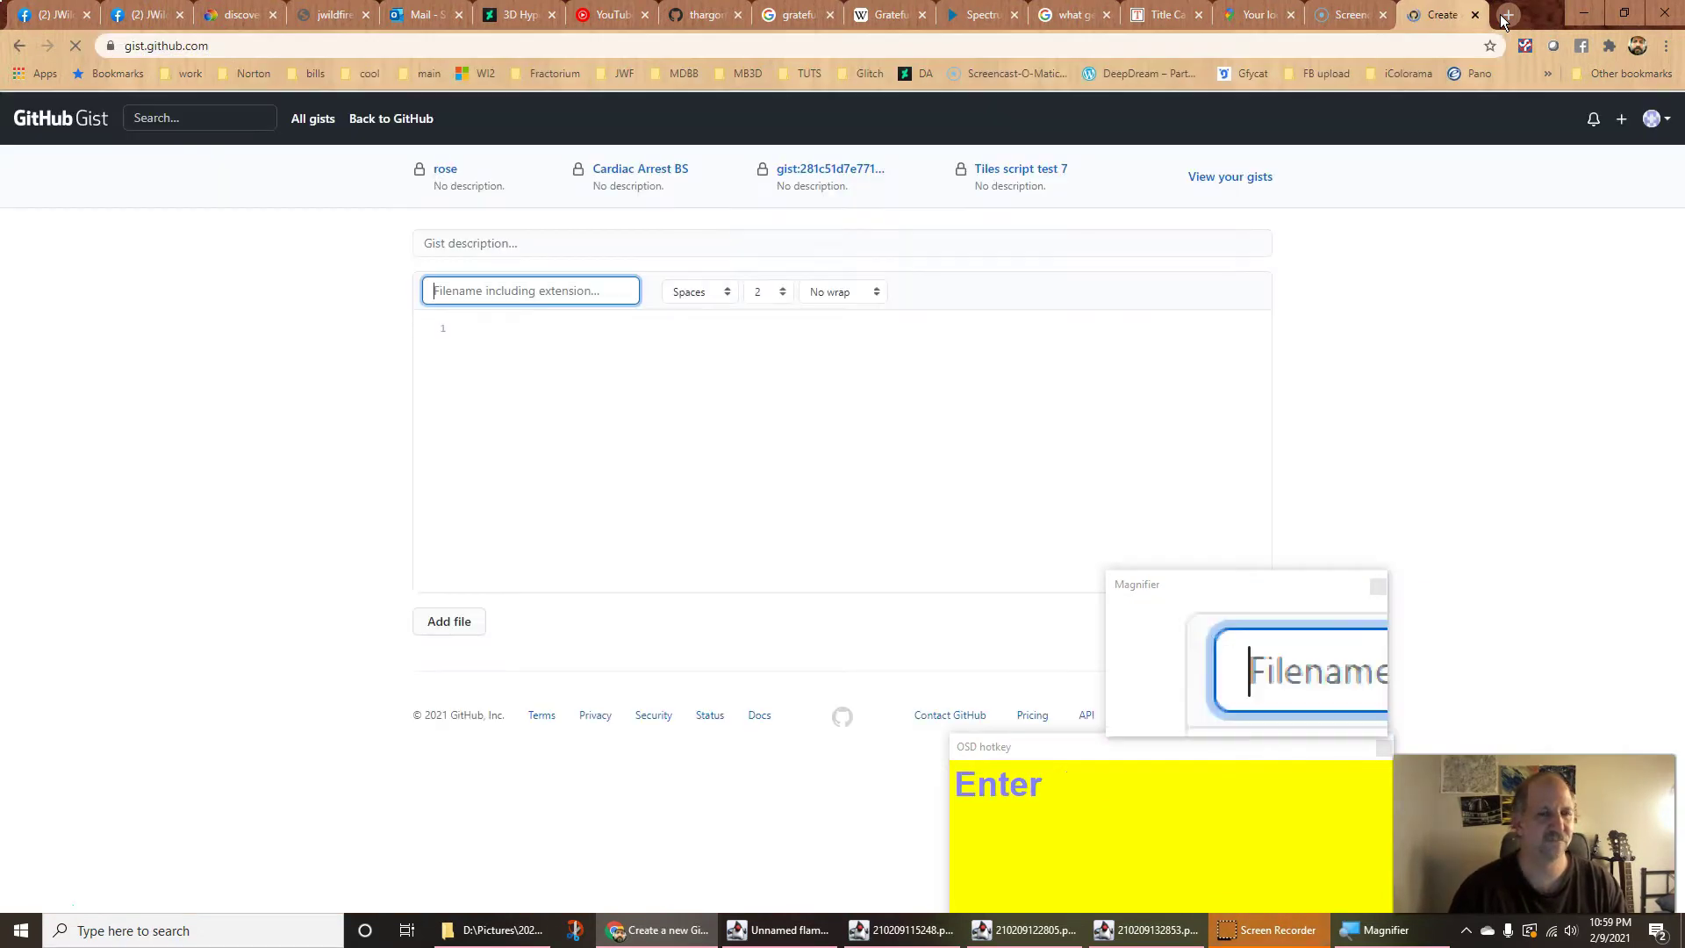
click(575, 399)
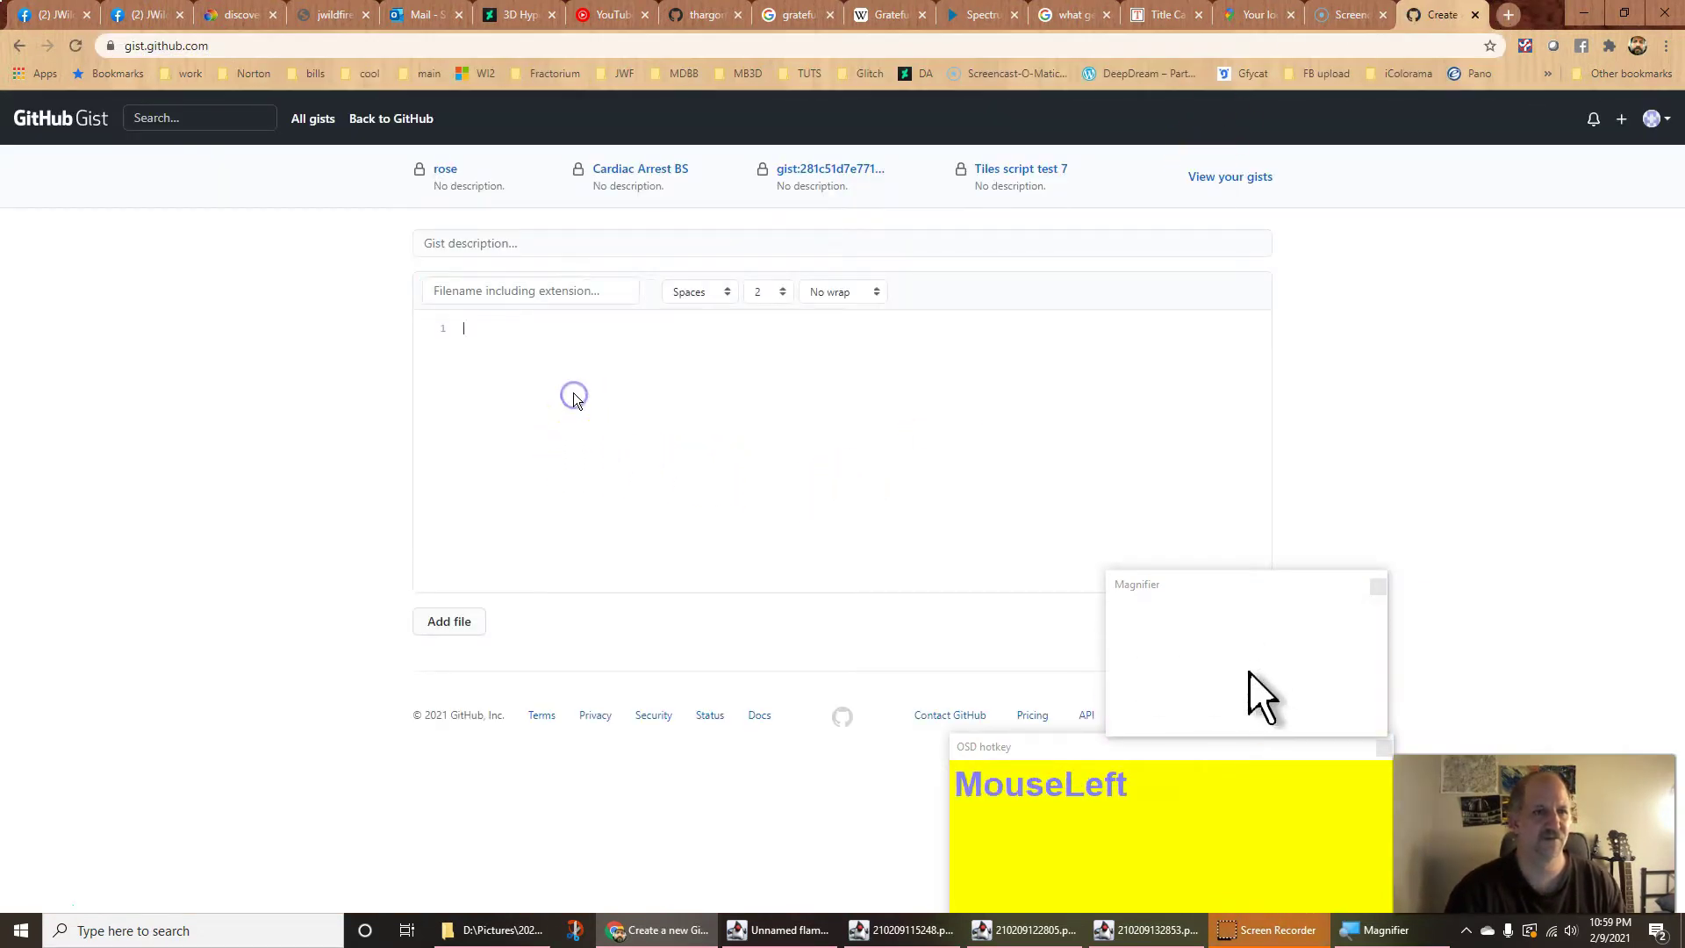
key(ctrl+v)
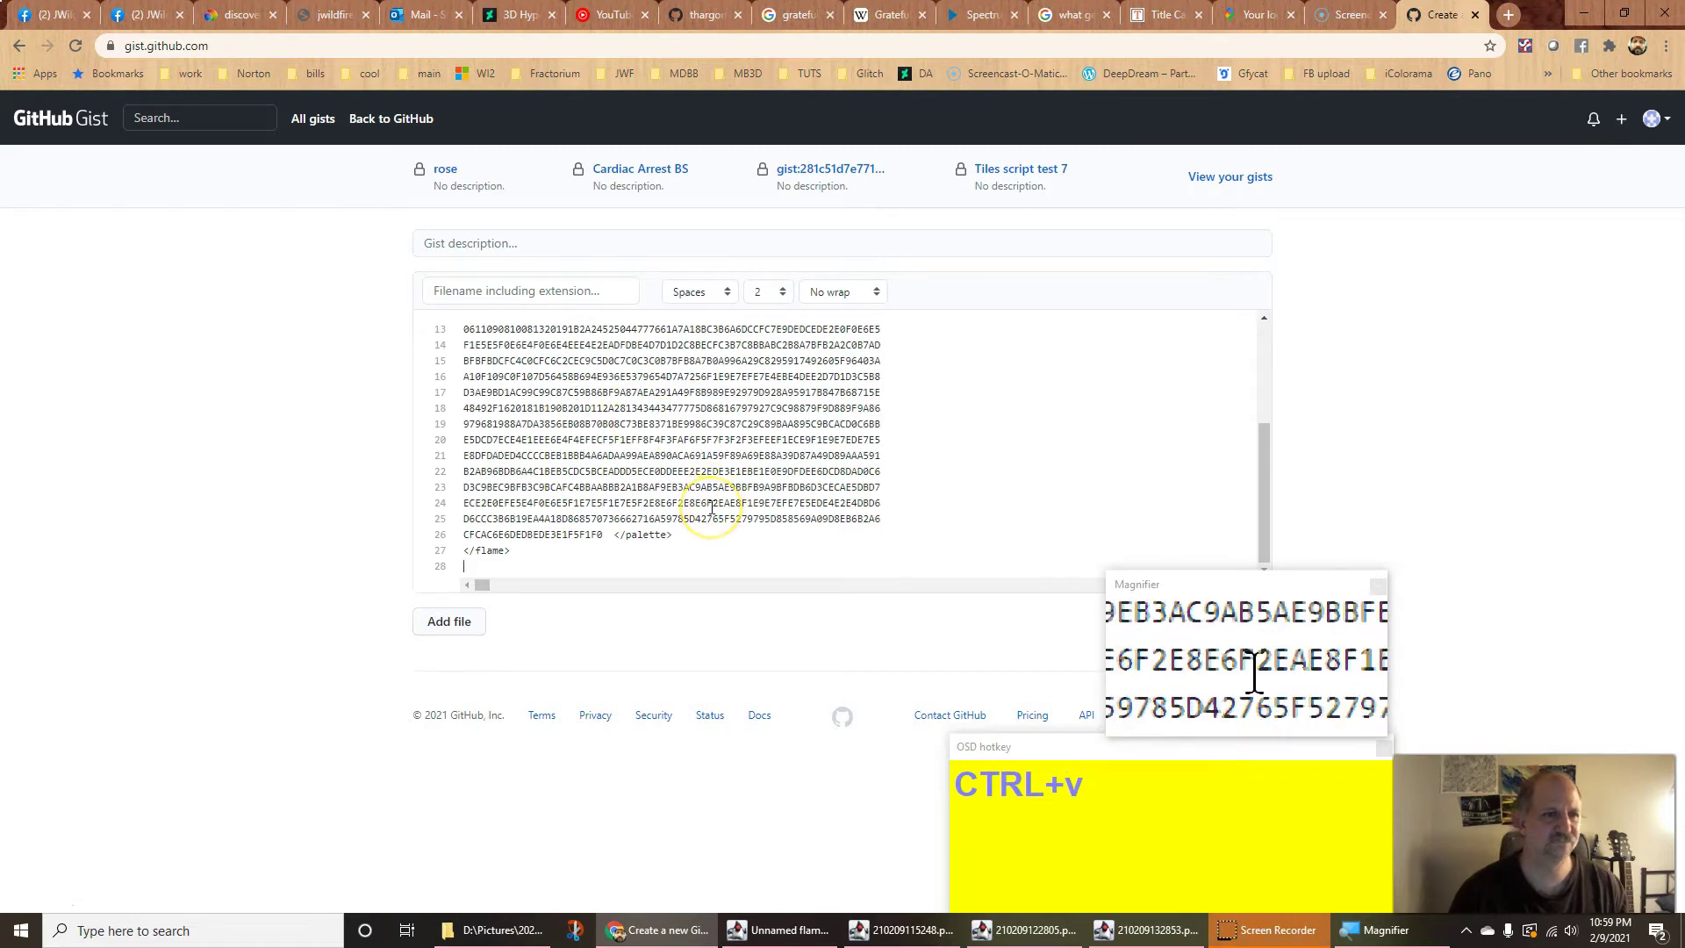
key(Return)
key(Return)
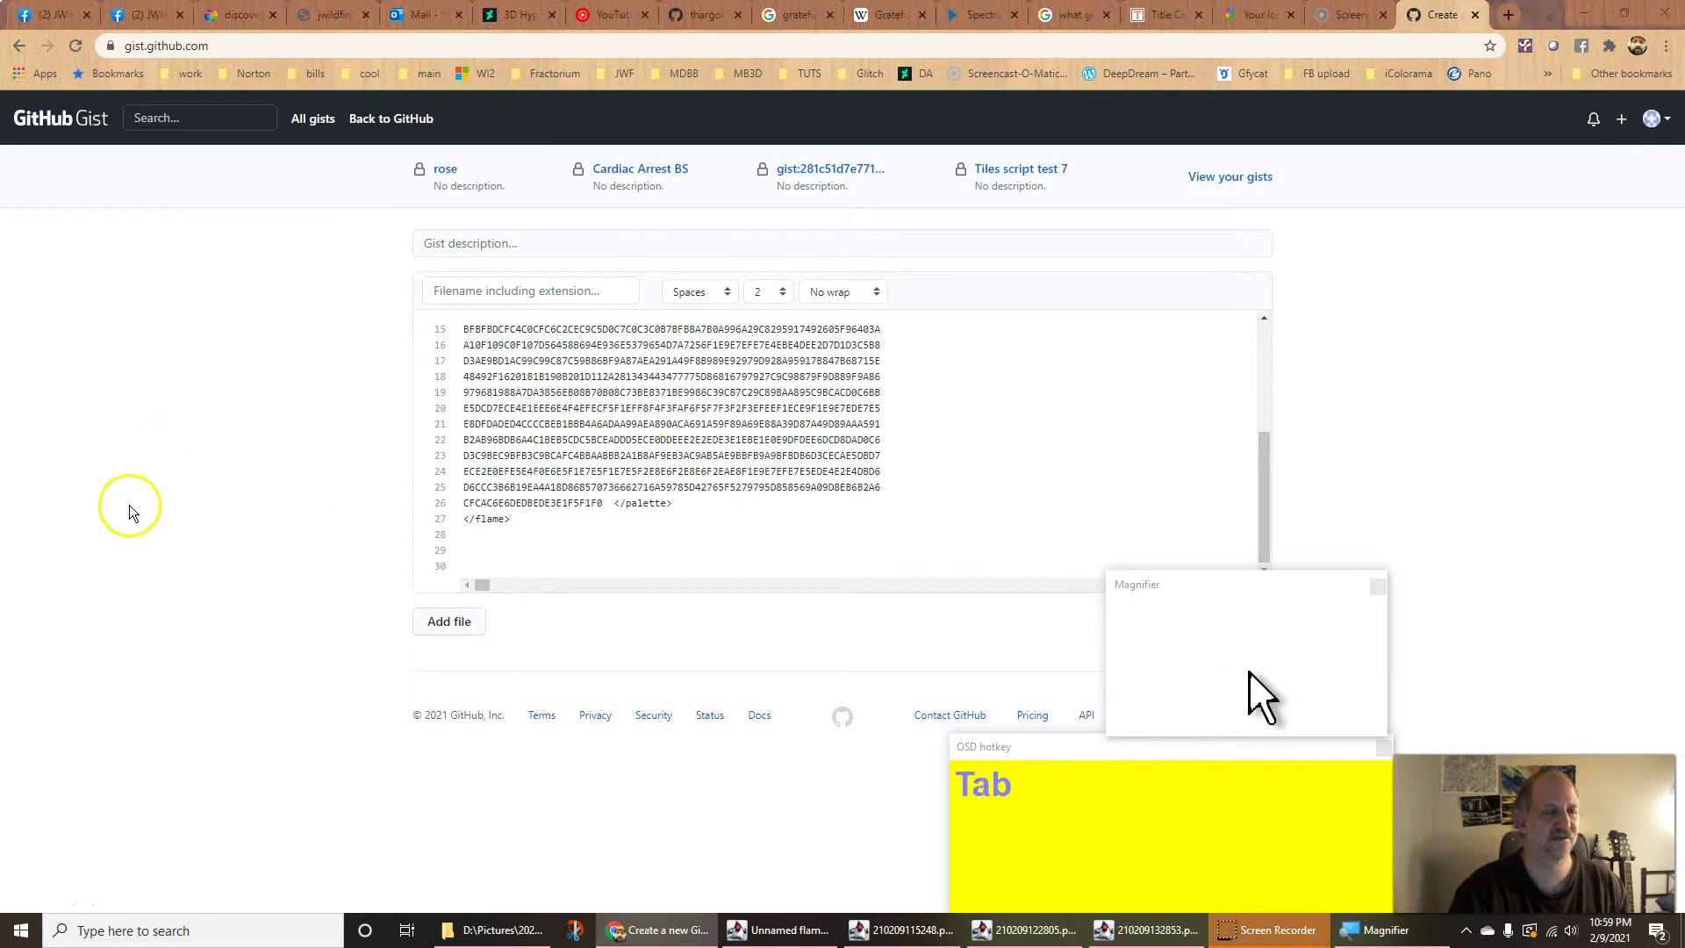
- Switch back to JWildfire, duplicate the second transform and give the copy an inversion scale of 40 and weight 0.04
key(alt+Tab)
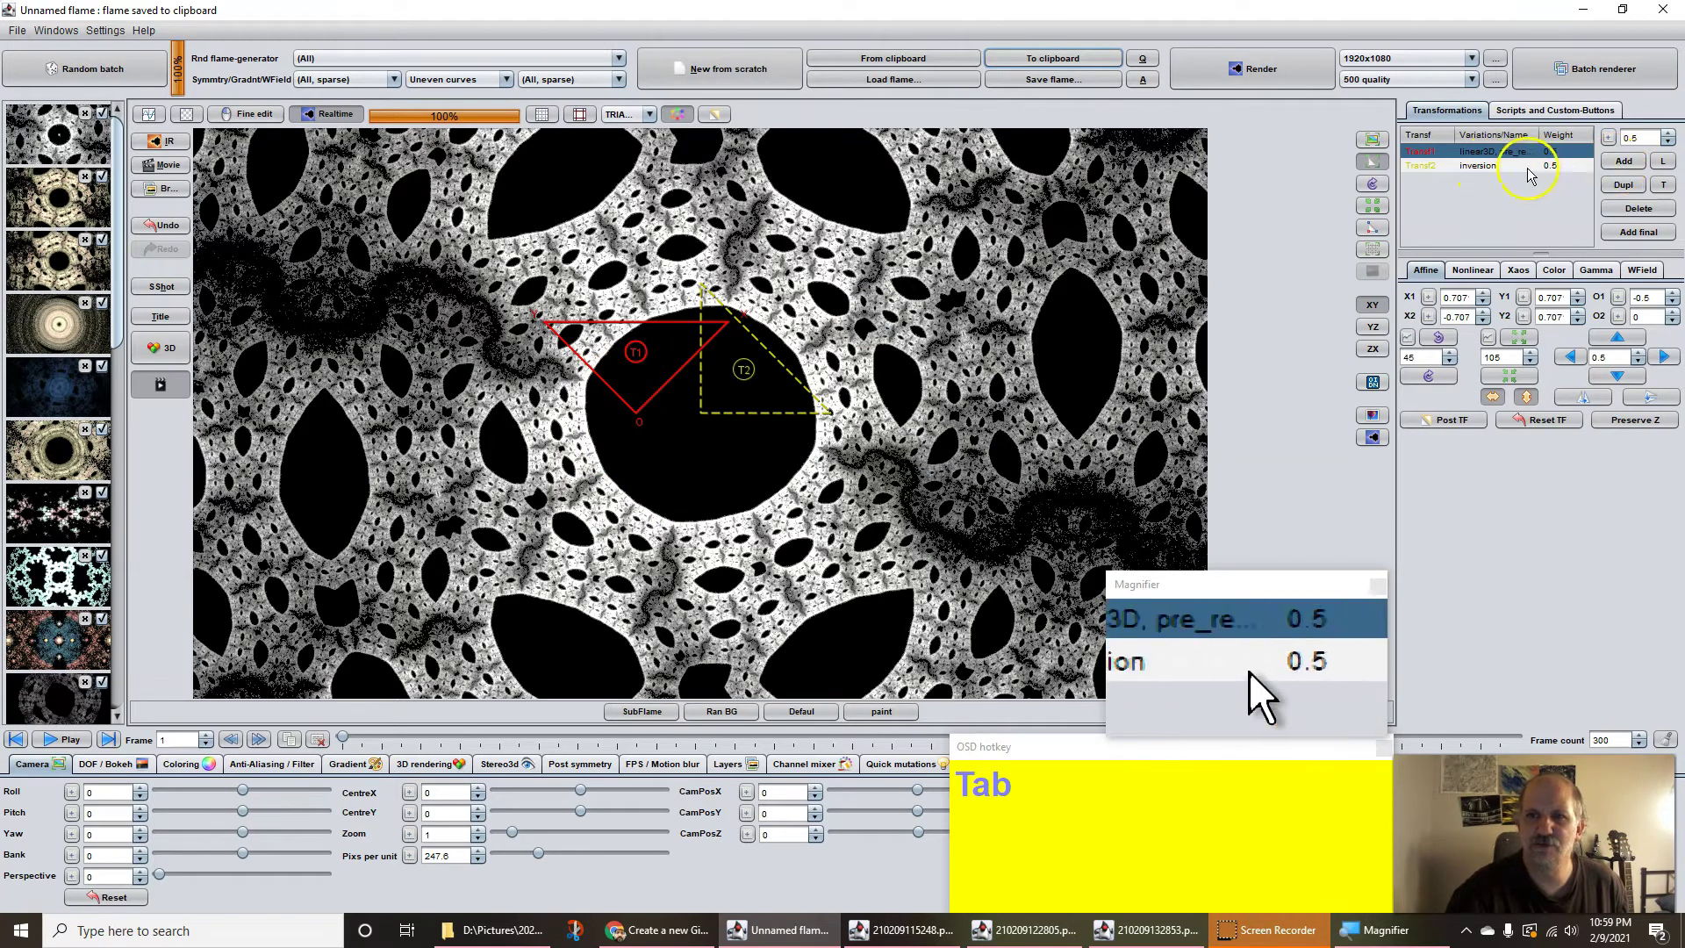
click(1620, 186)
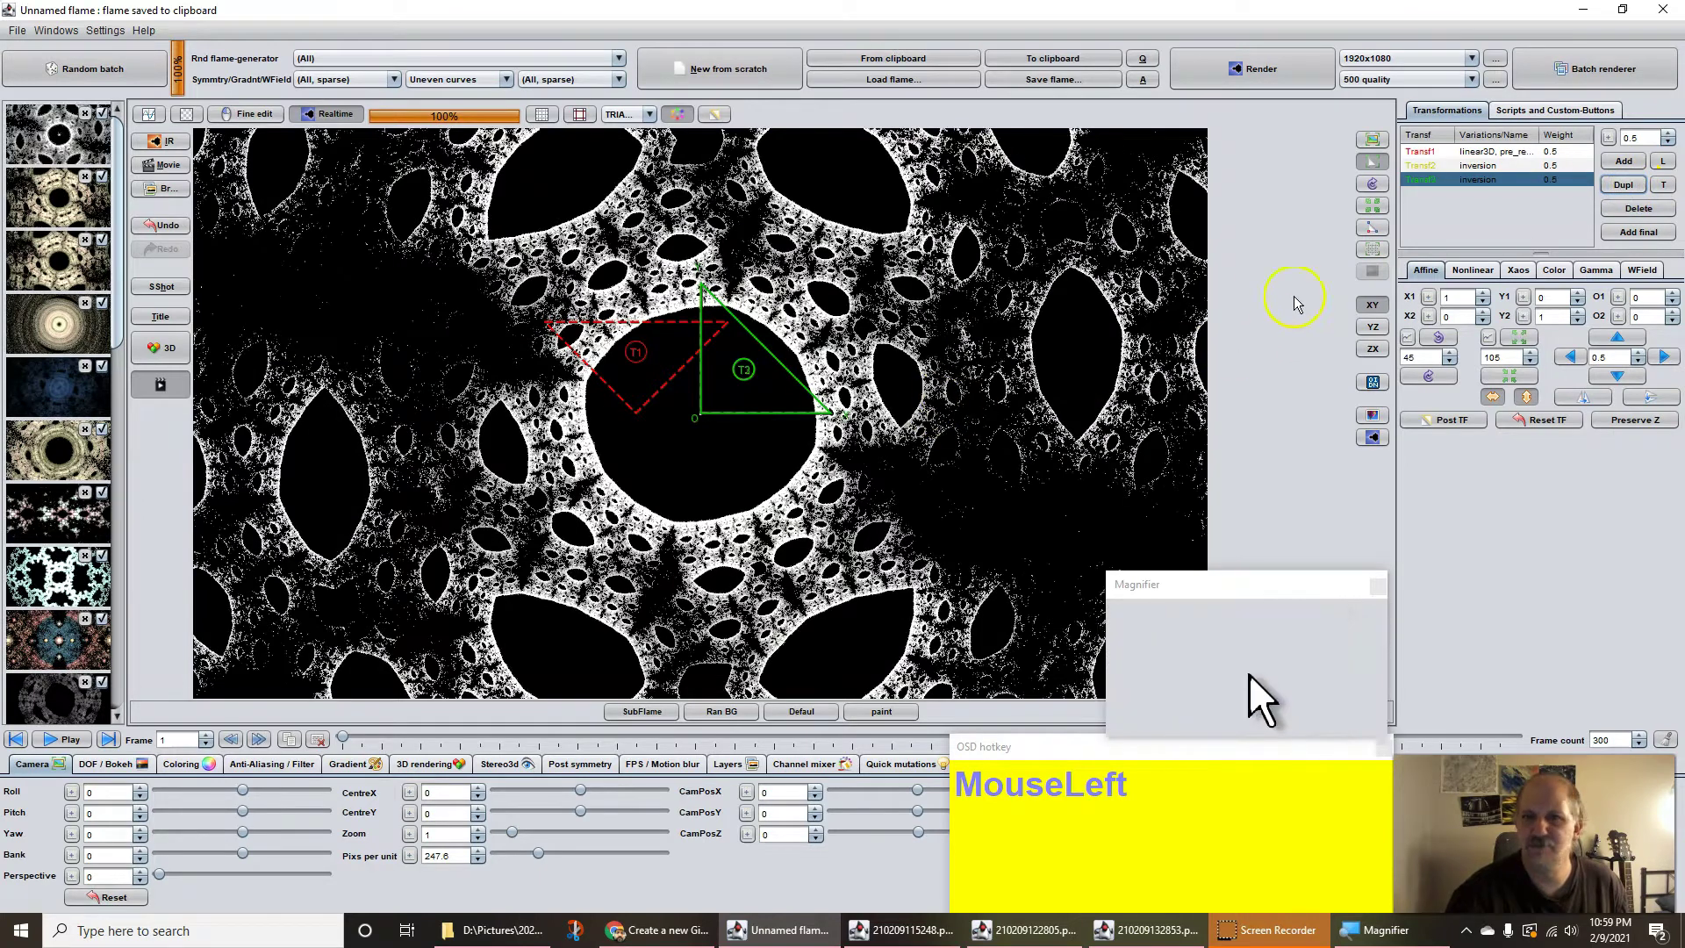
click(1475, 273)
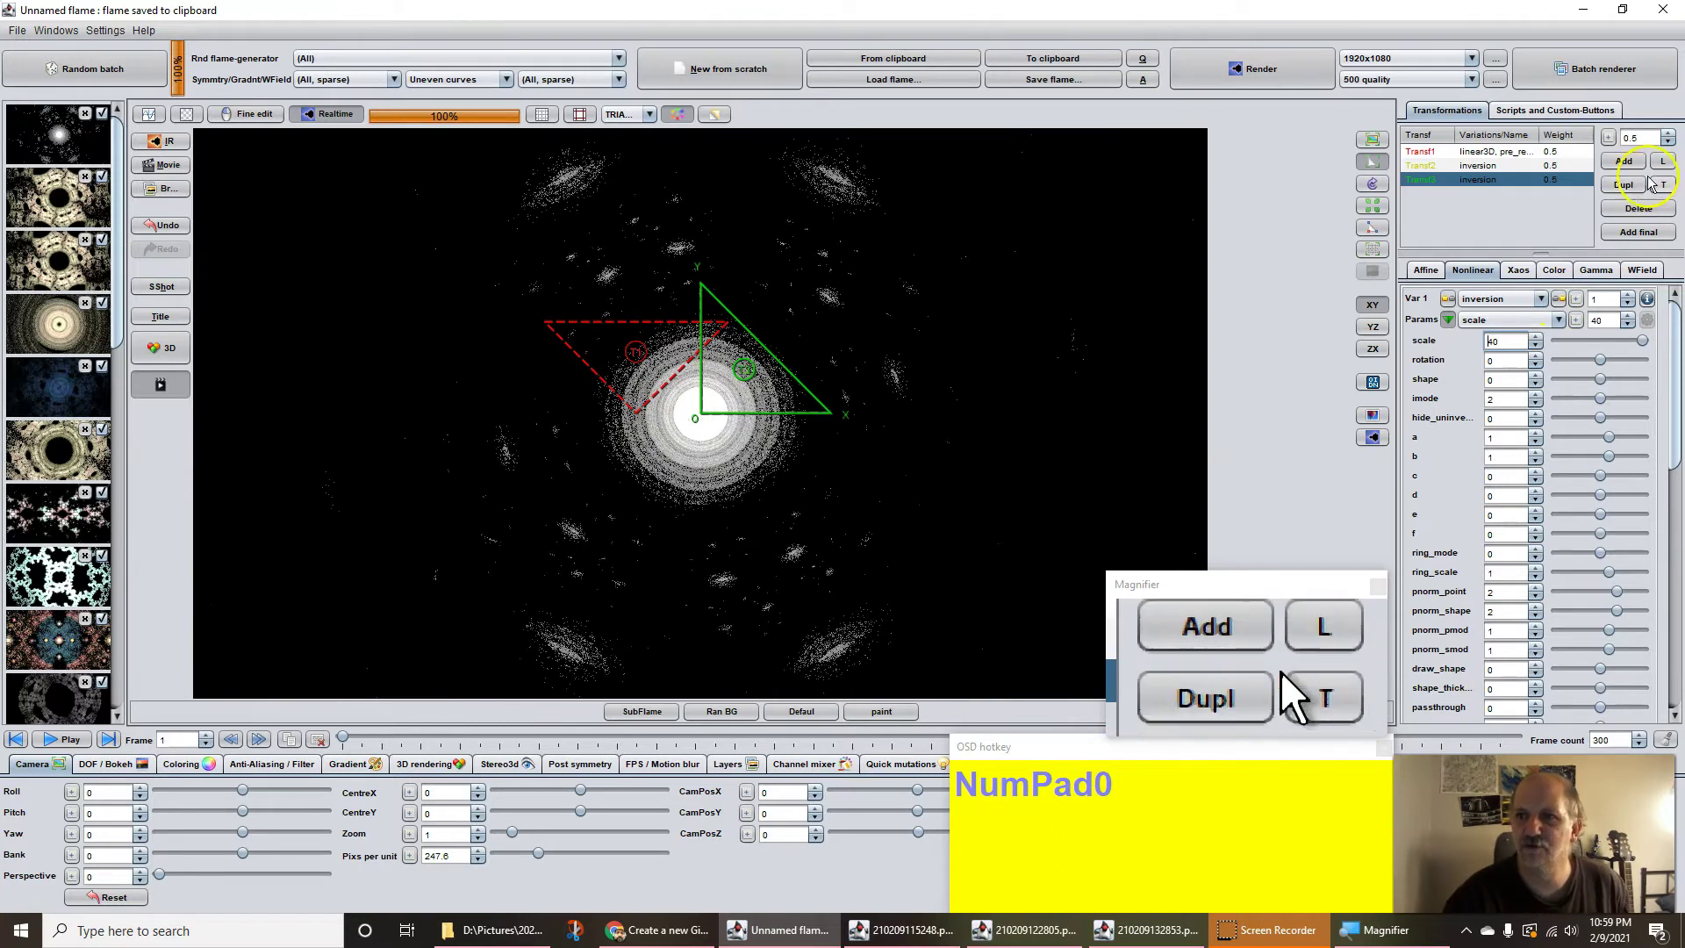
drag(1639, 143, 1620, 150)
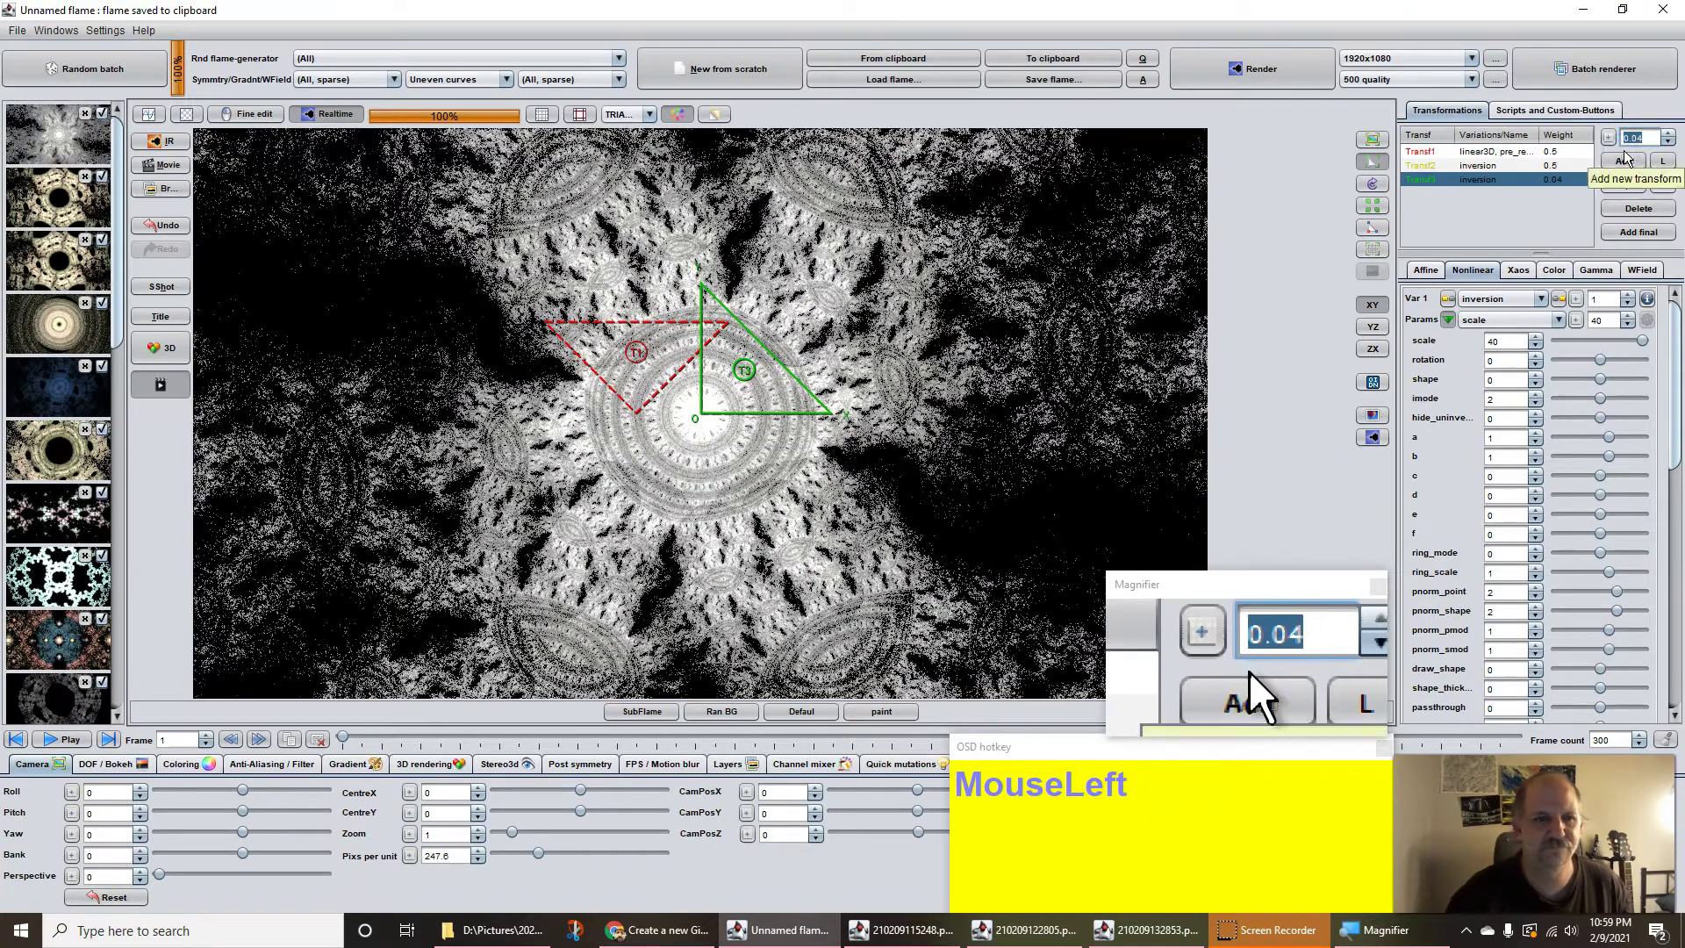
- Randomize the flame's transform colors and color speeds a few times
click(343, 767)
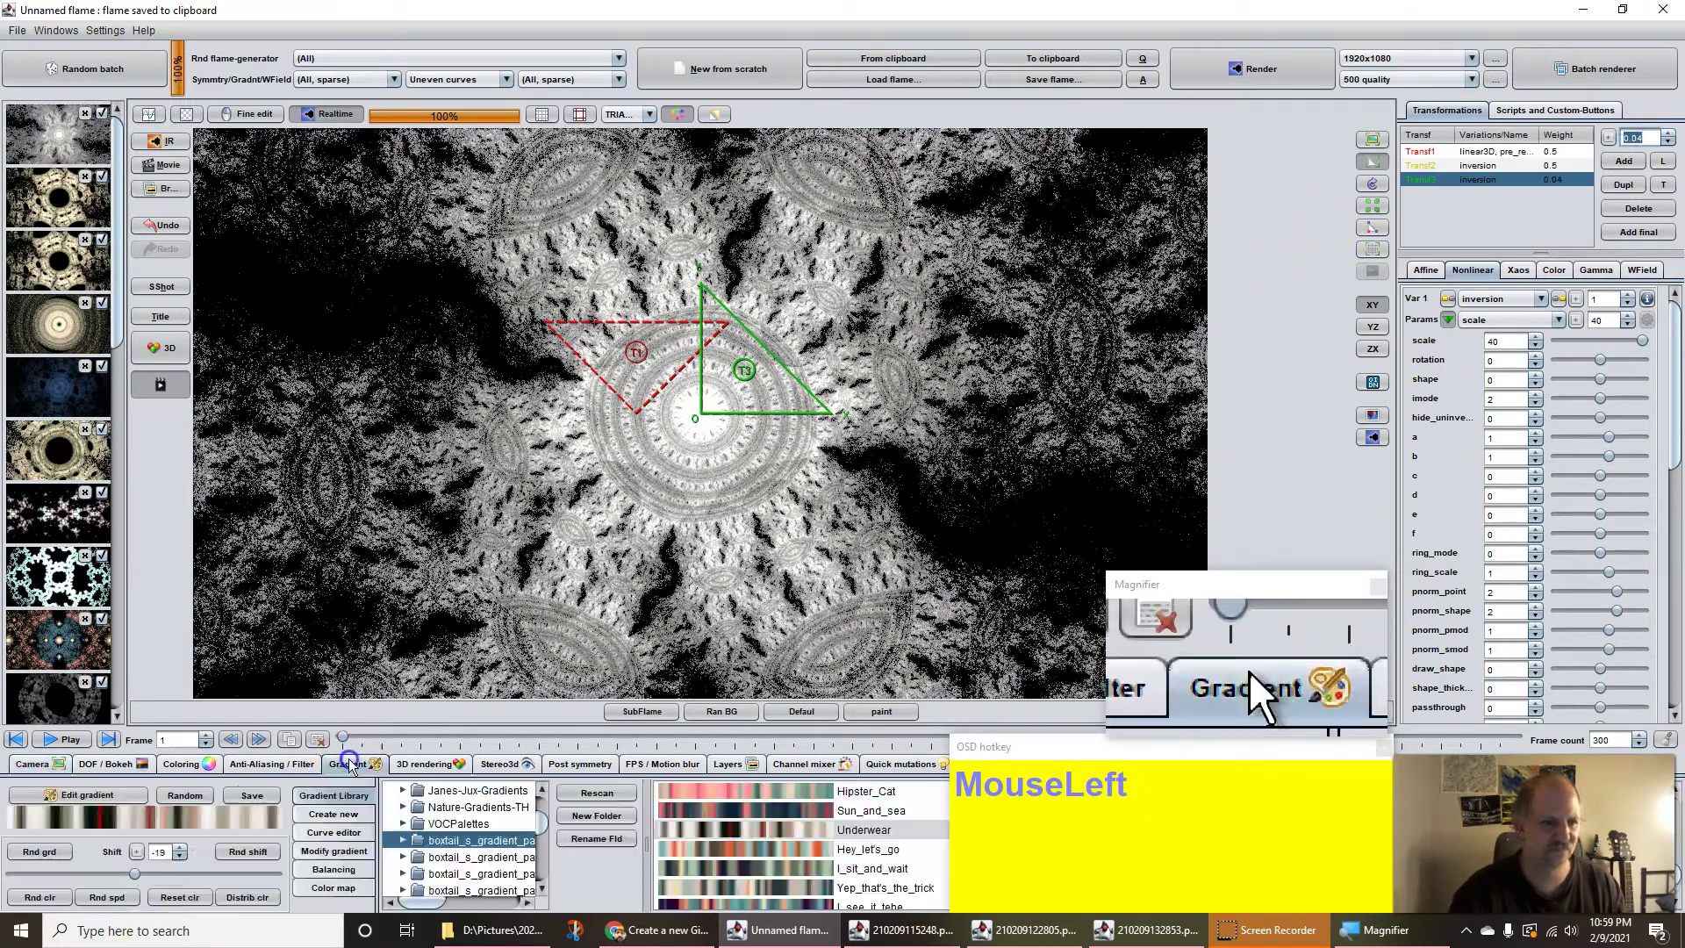
click(66, 897)
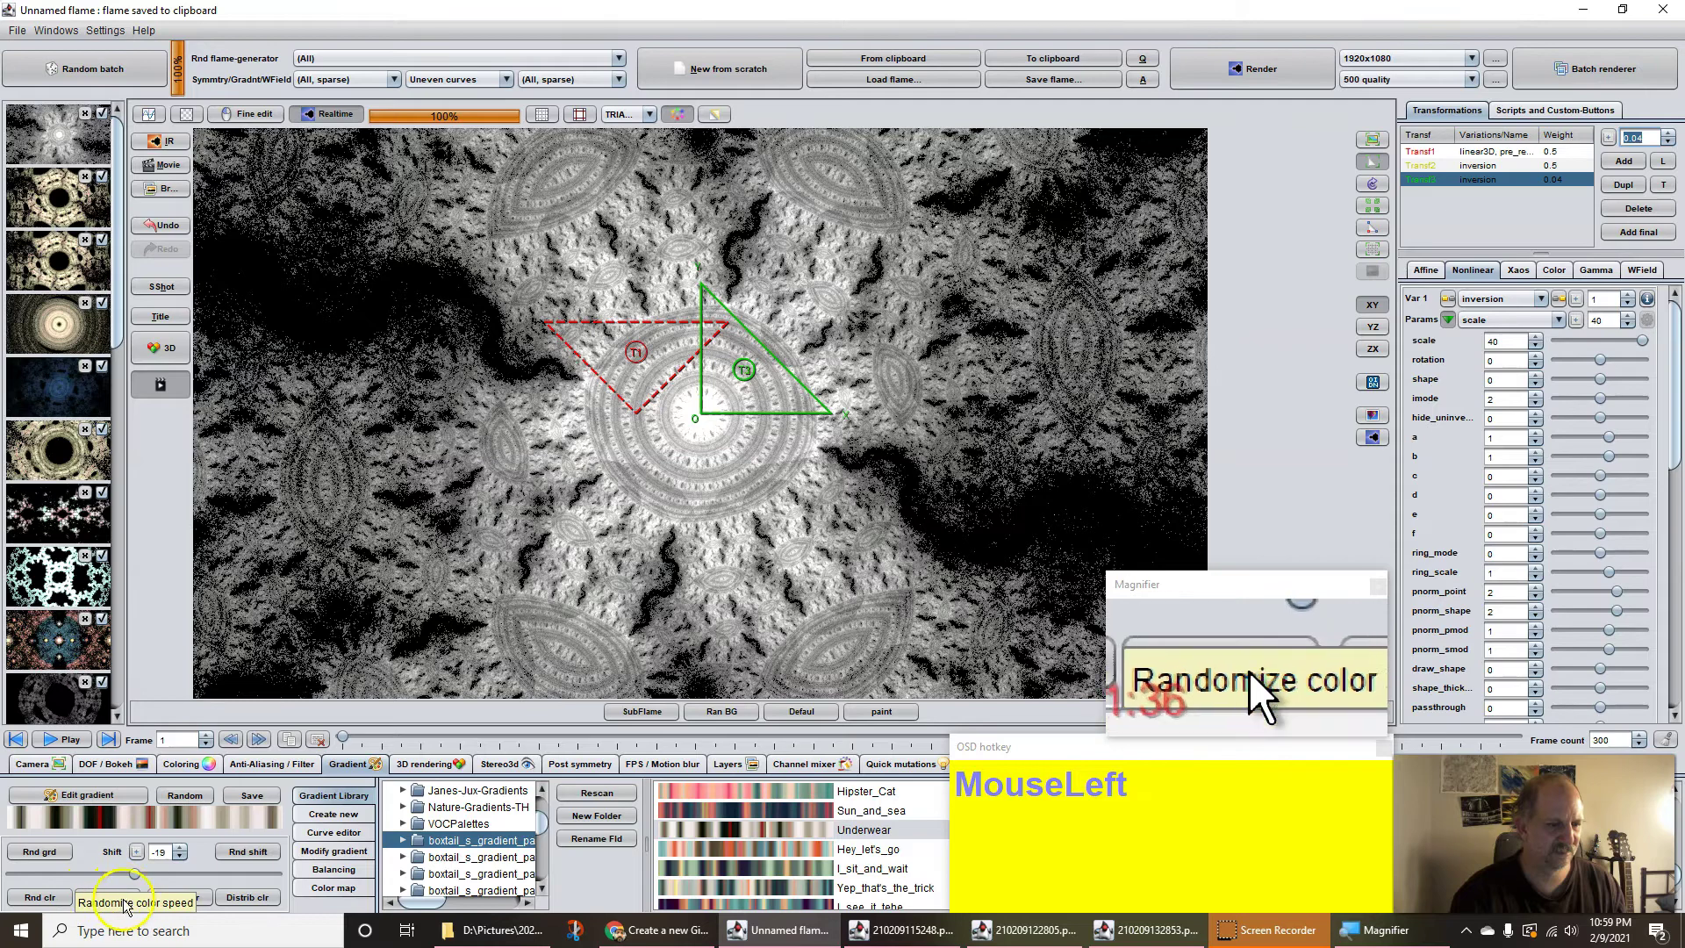
click(112, 903)
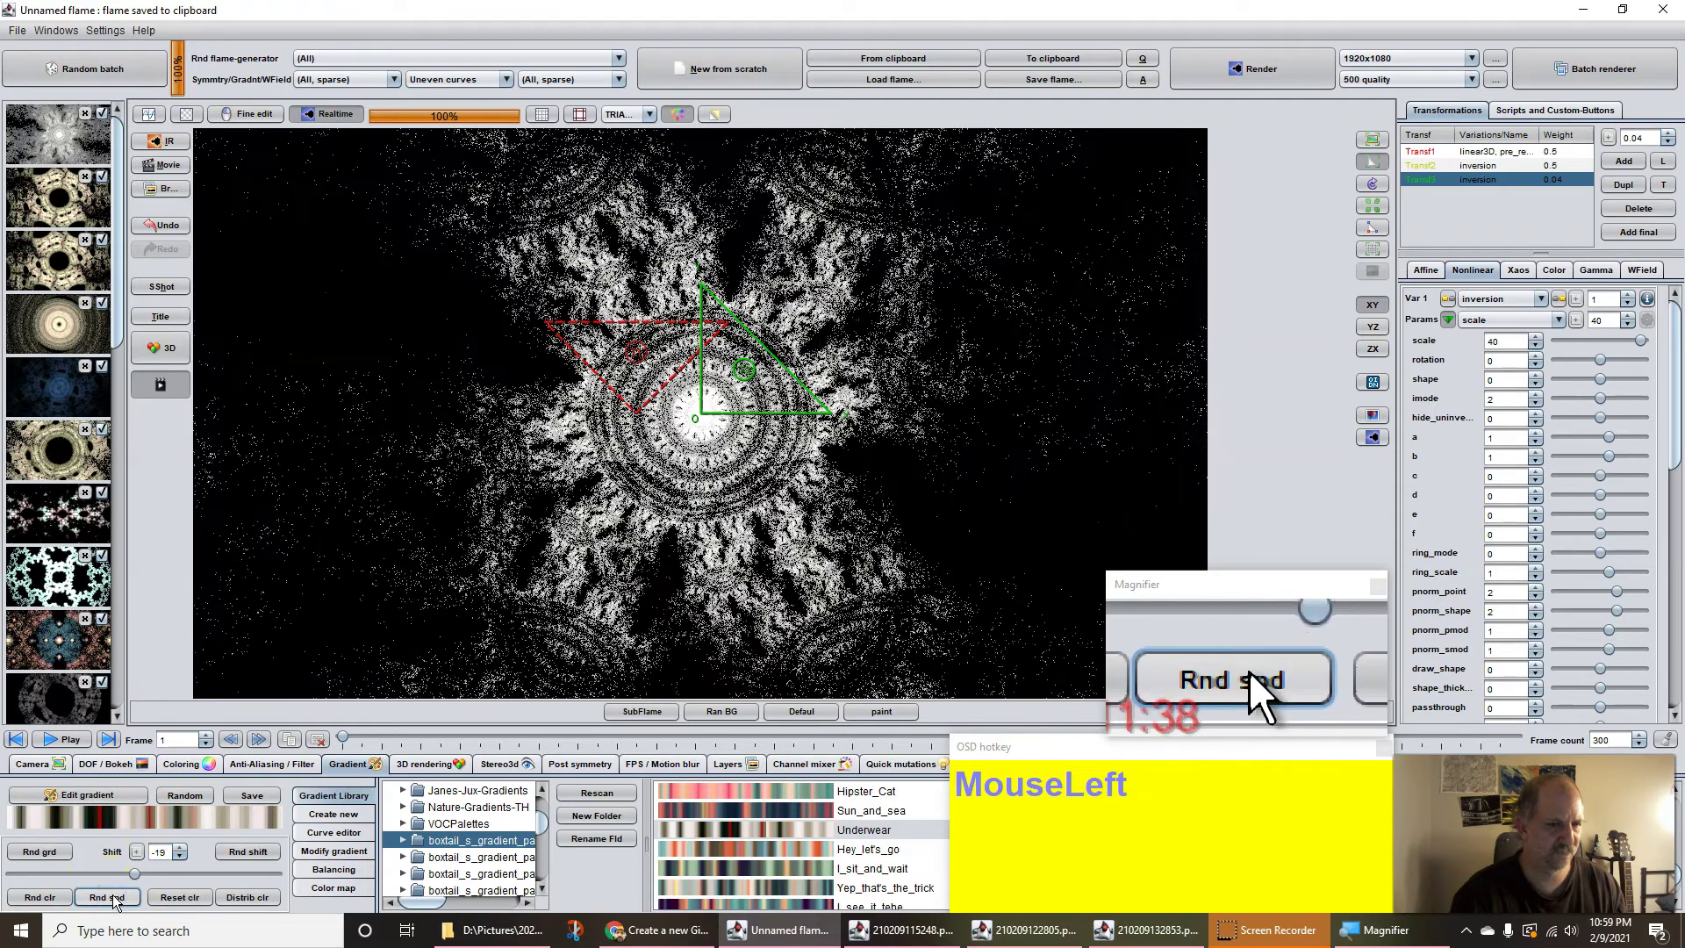
click(67, 897)
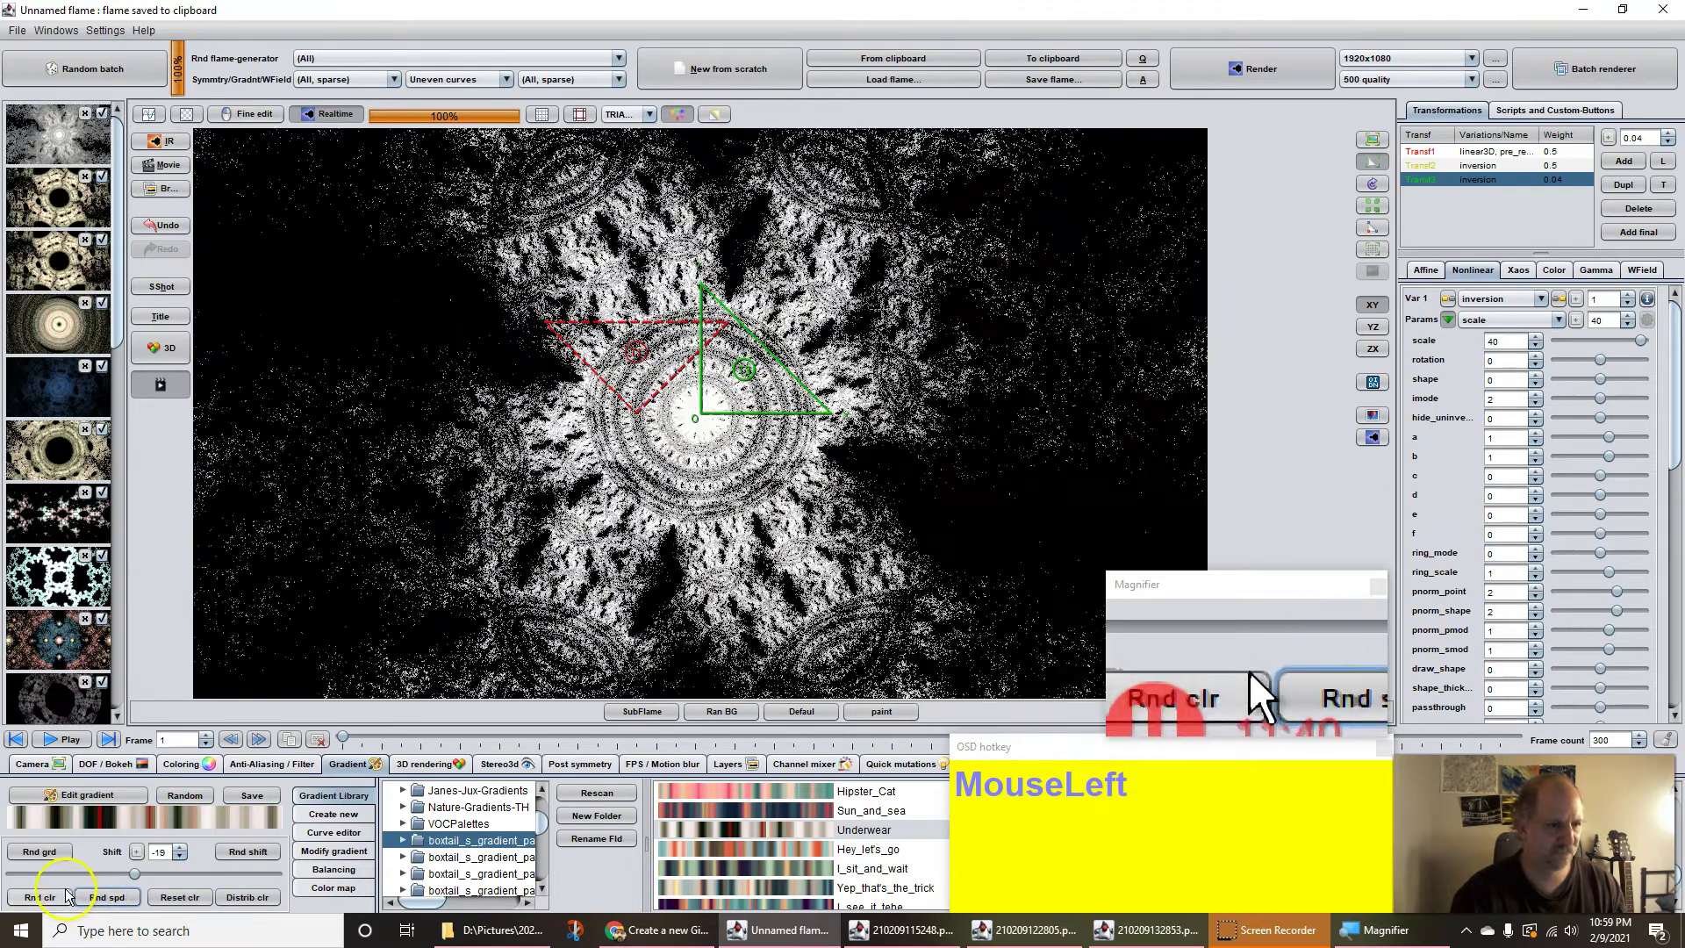
click(121, 897)
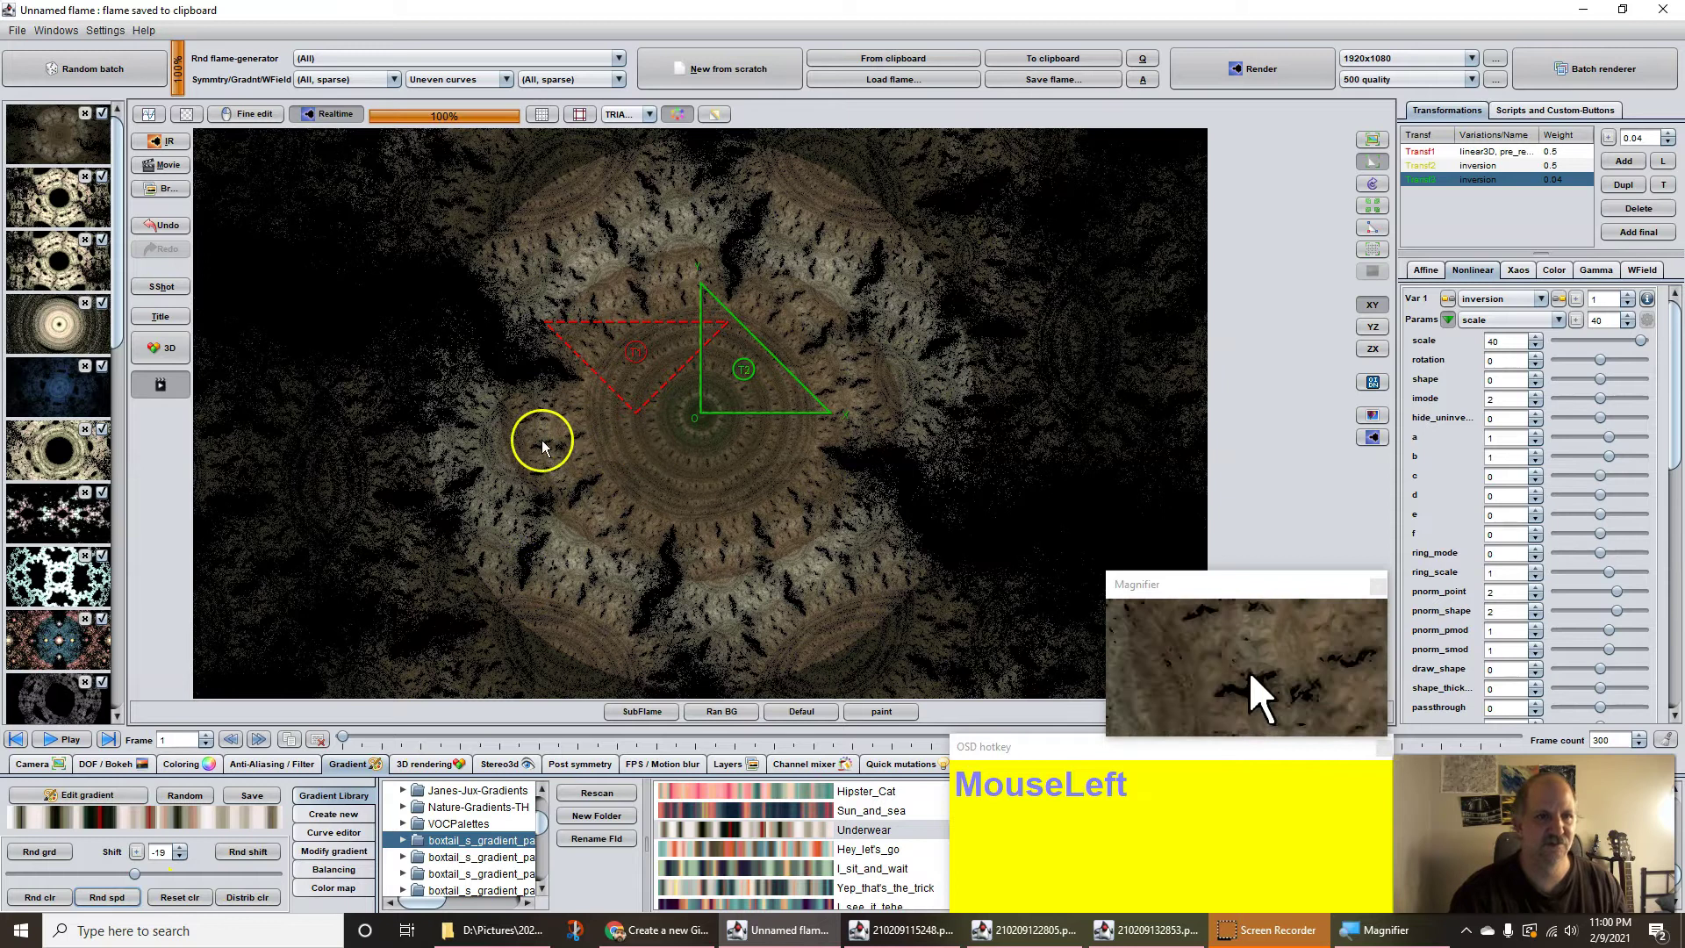
- Set the camera's pixels per unit to 404 and the third transform's weight to 0
click(32, 763)
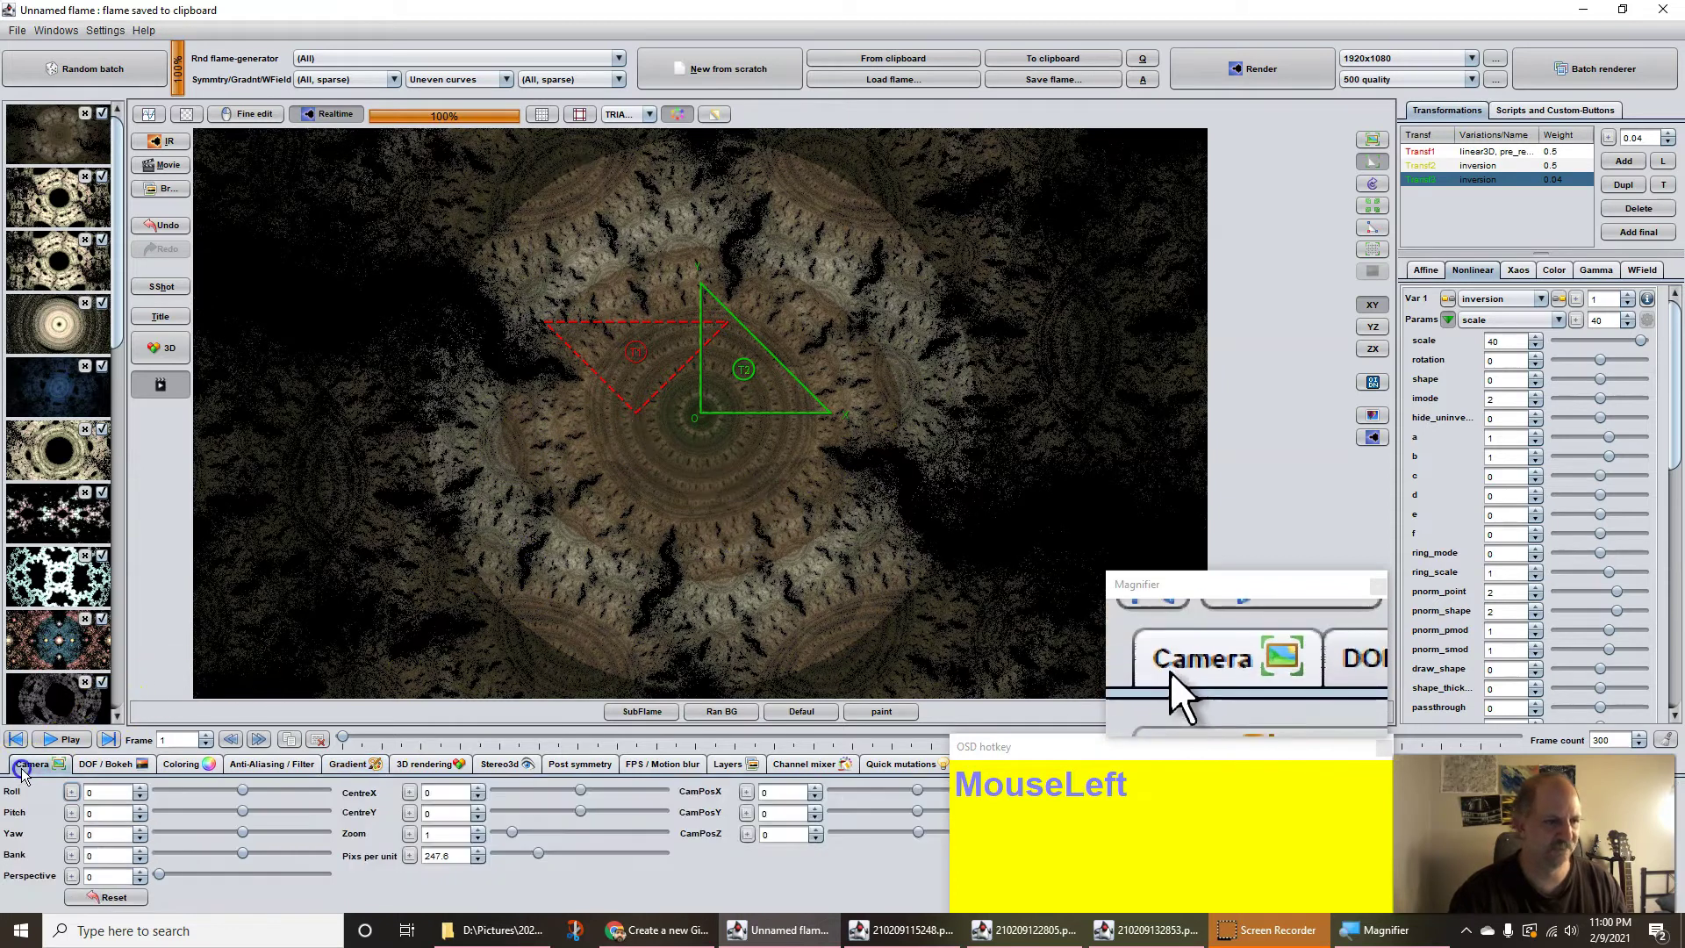
drag(444, 858, 728, 816)
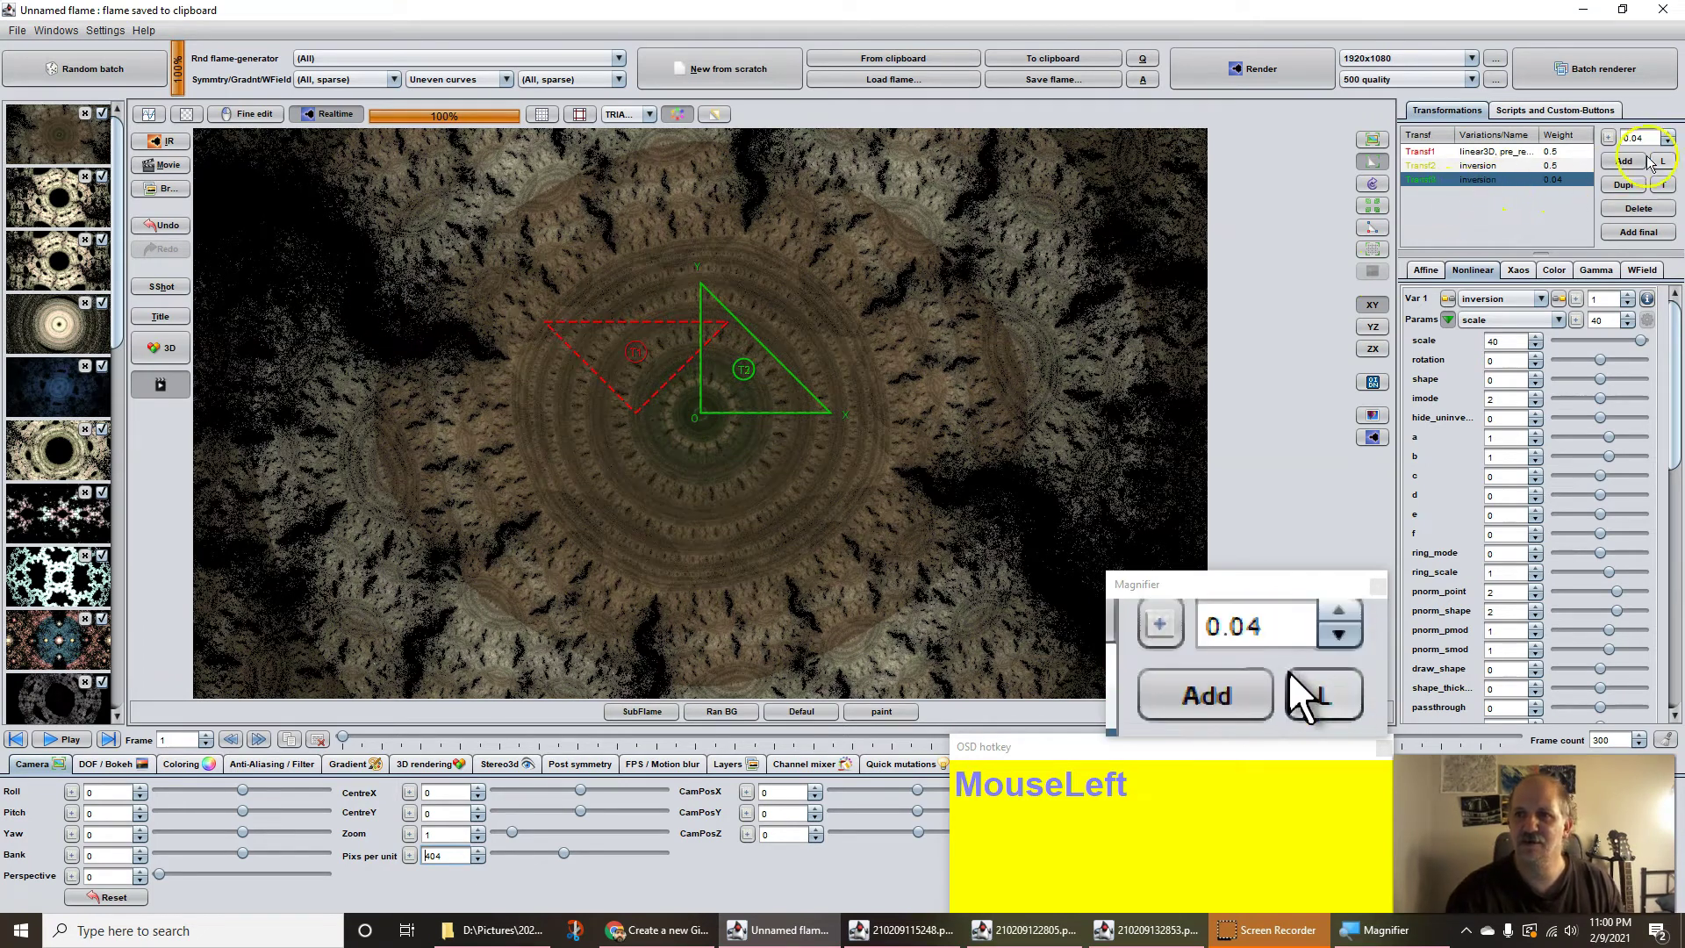
click(1670, 144)
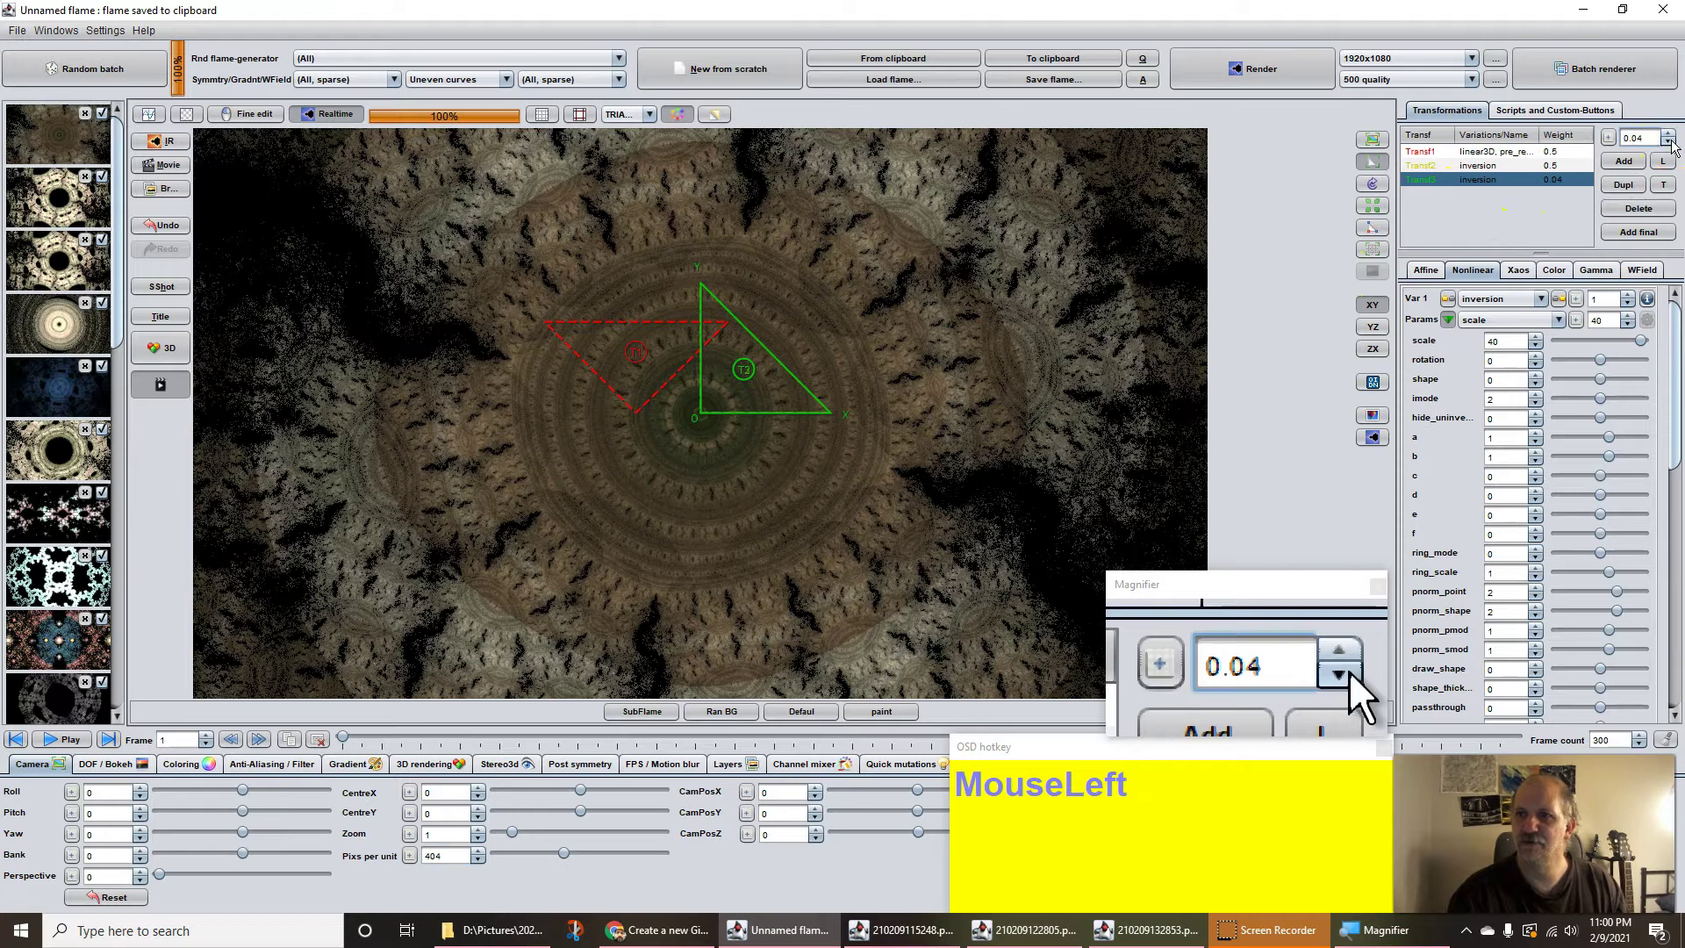
drag(1670, 144, 1571, 149)
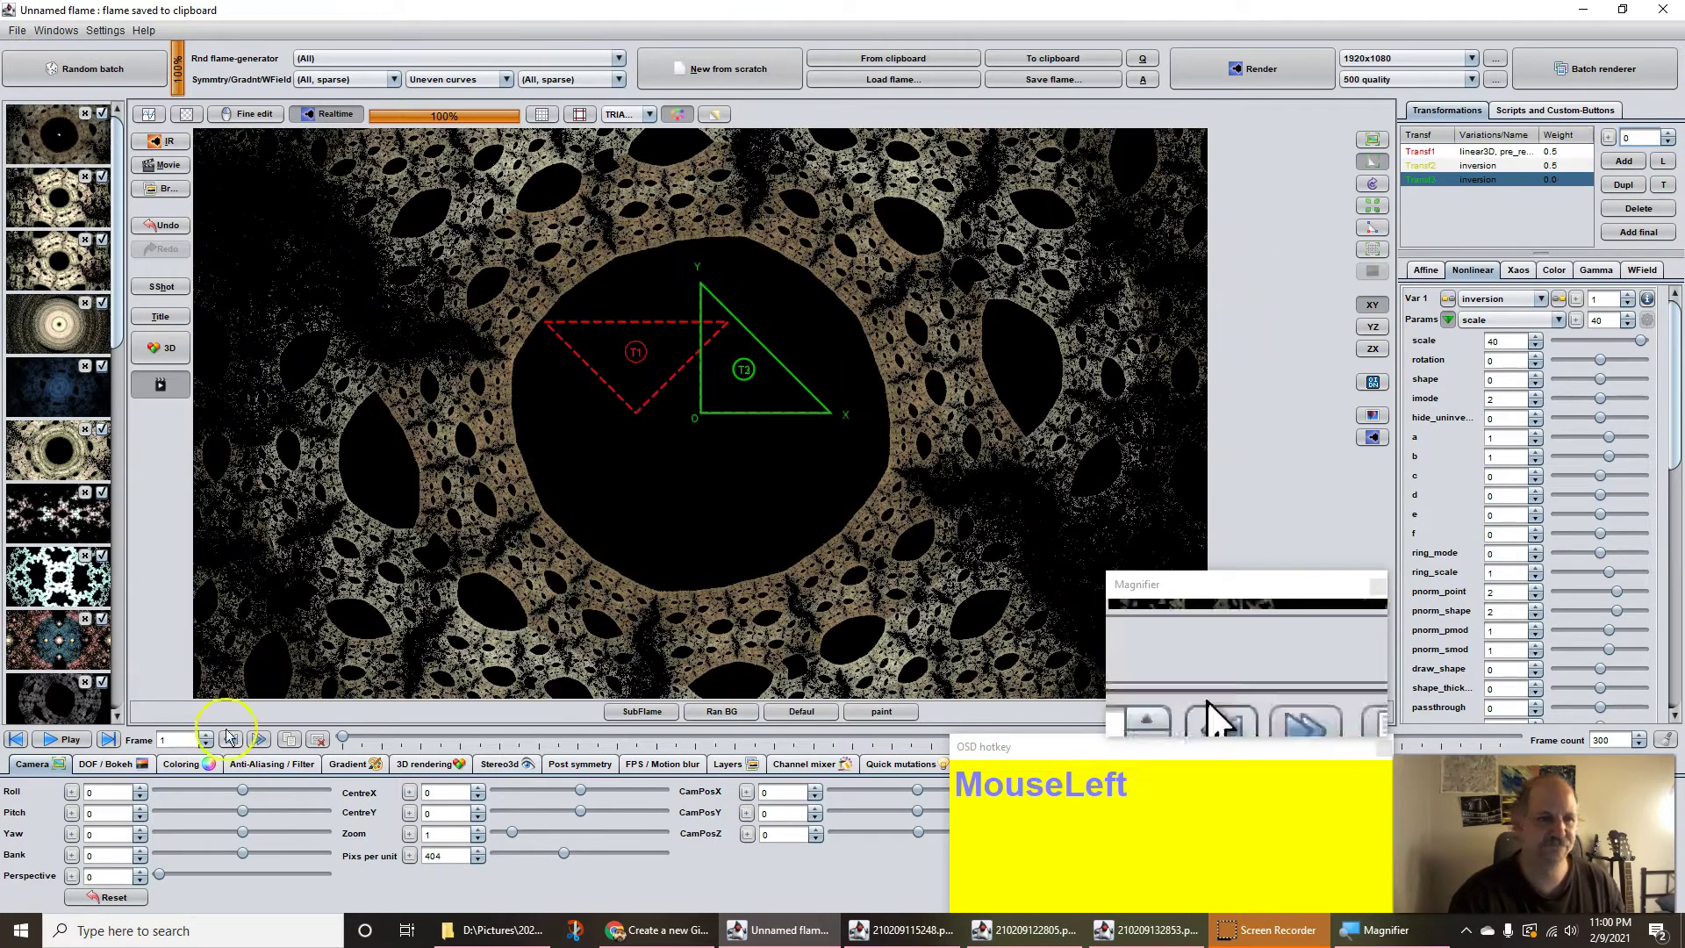
- Randomize the transform colors again with the third transform at zero weight
click(355, 773)
click(68, 897)
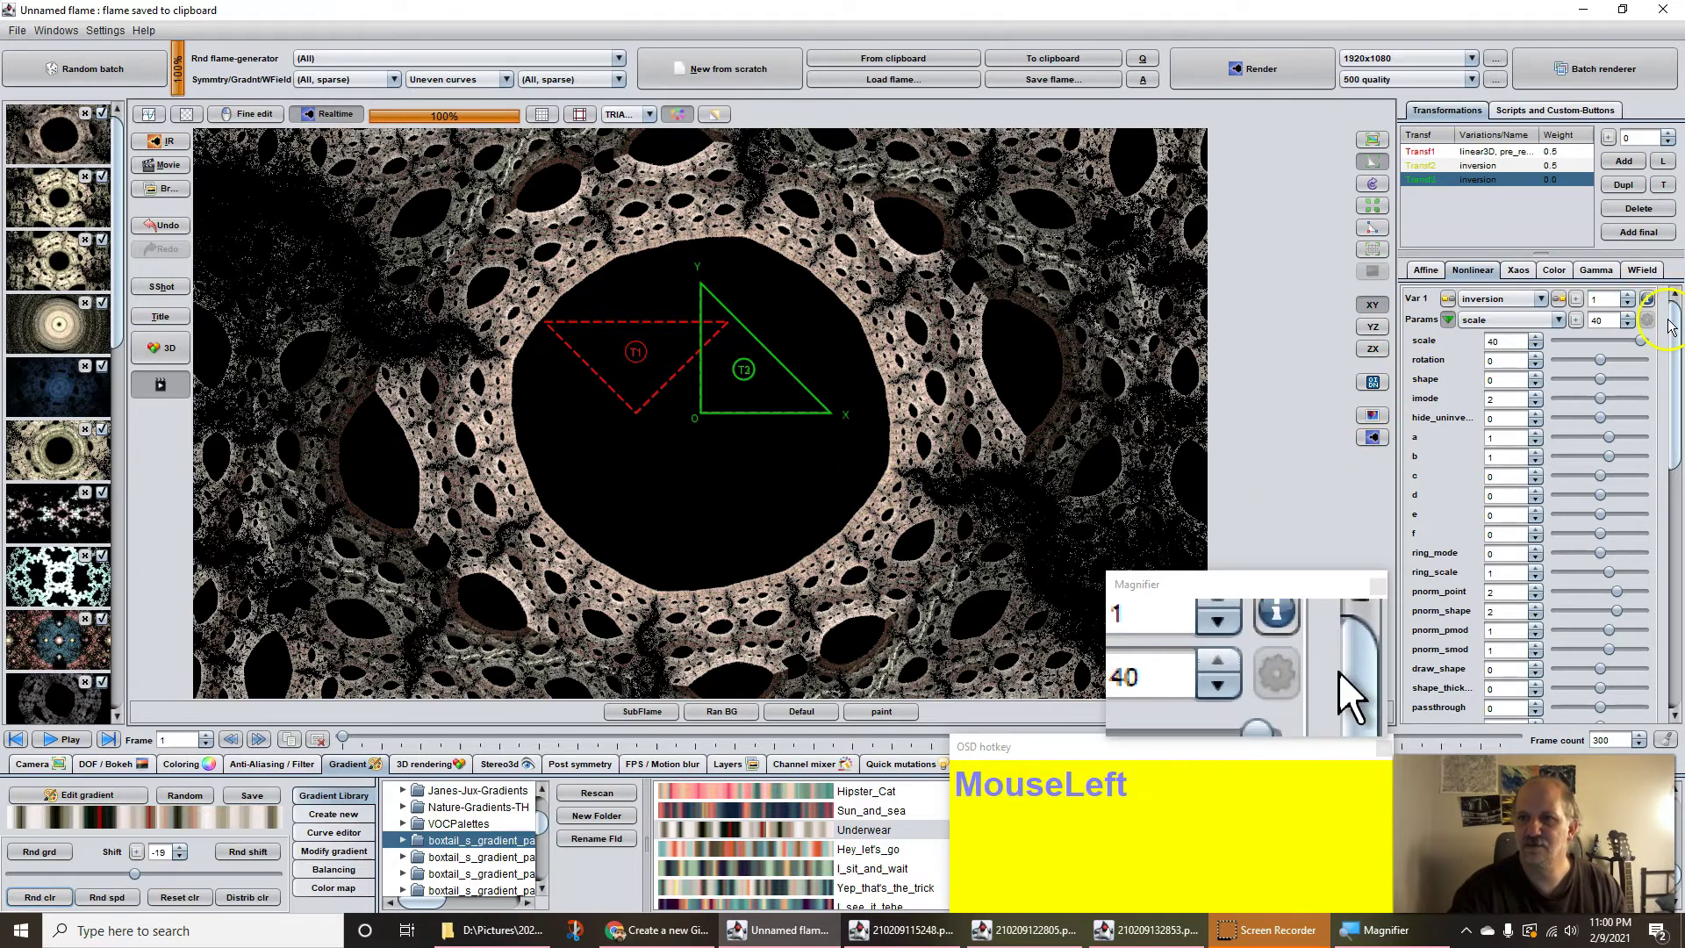
- Set zx_add of the first transform's pre_recip variation to 0.196
click(1493, 152)
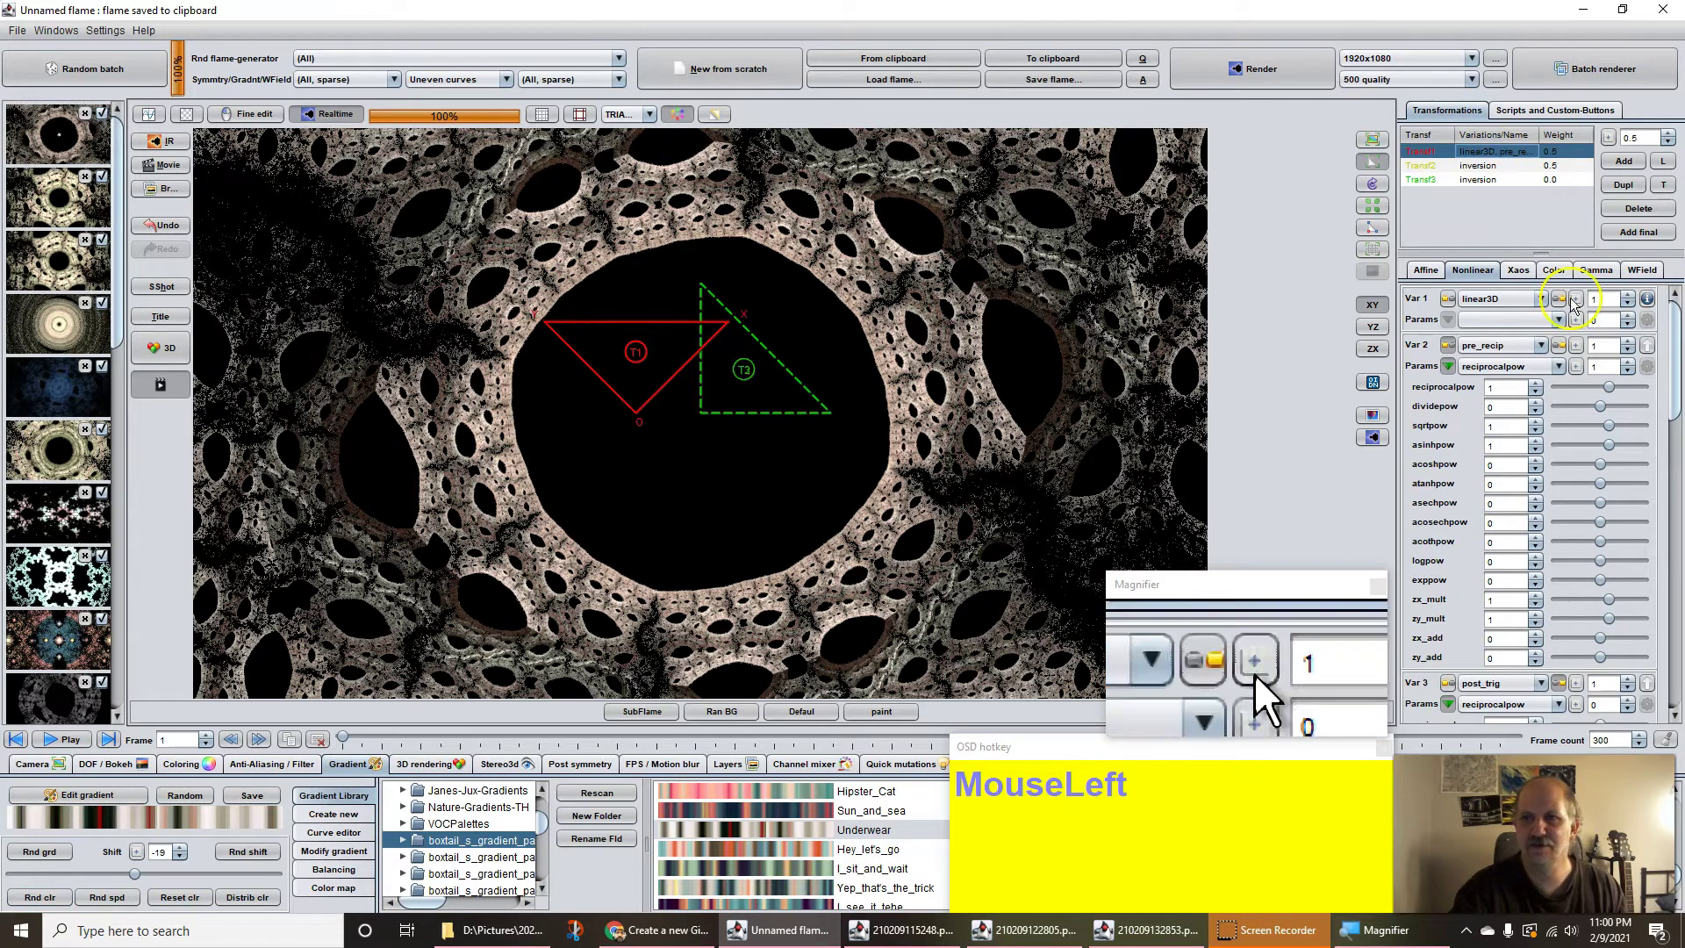
drag(1672, 364, 1668, 436)
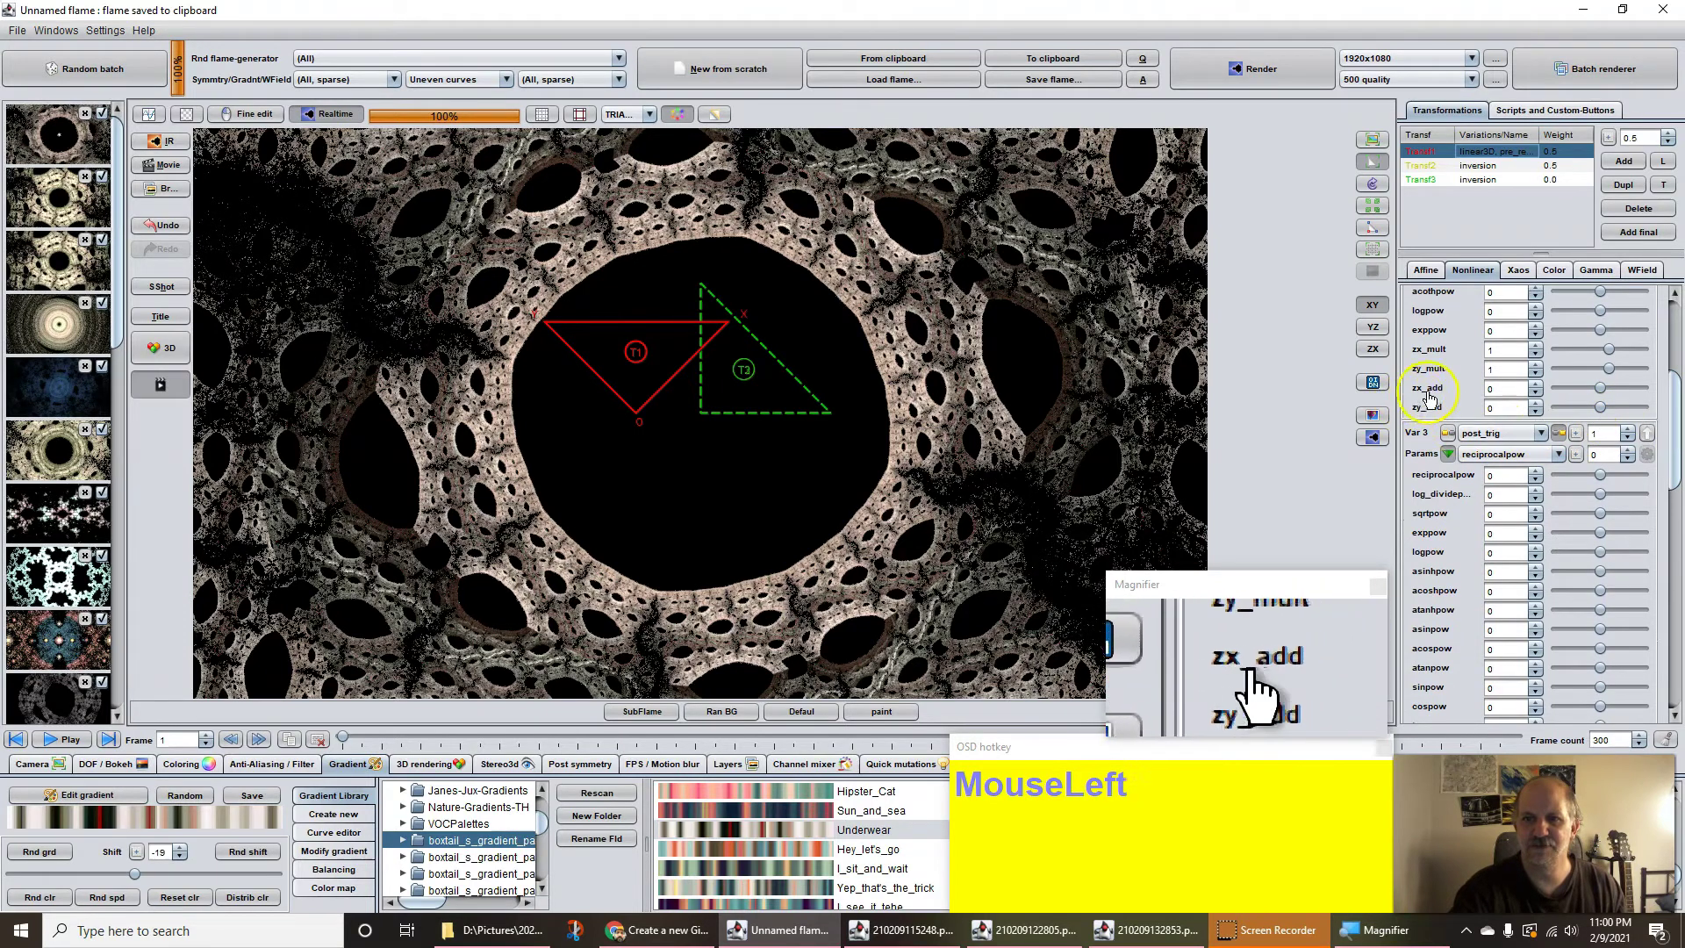
drag(1496, 389, 1548, 411)
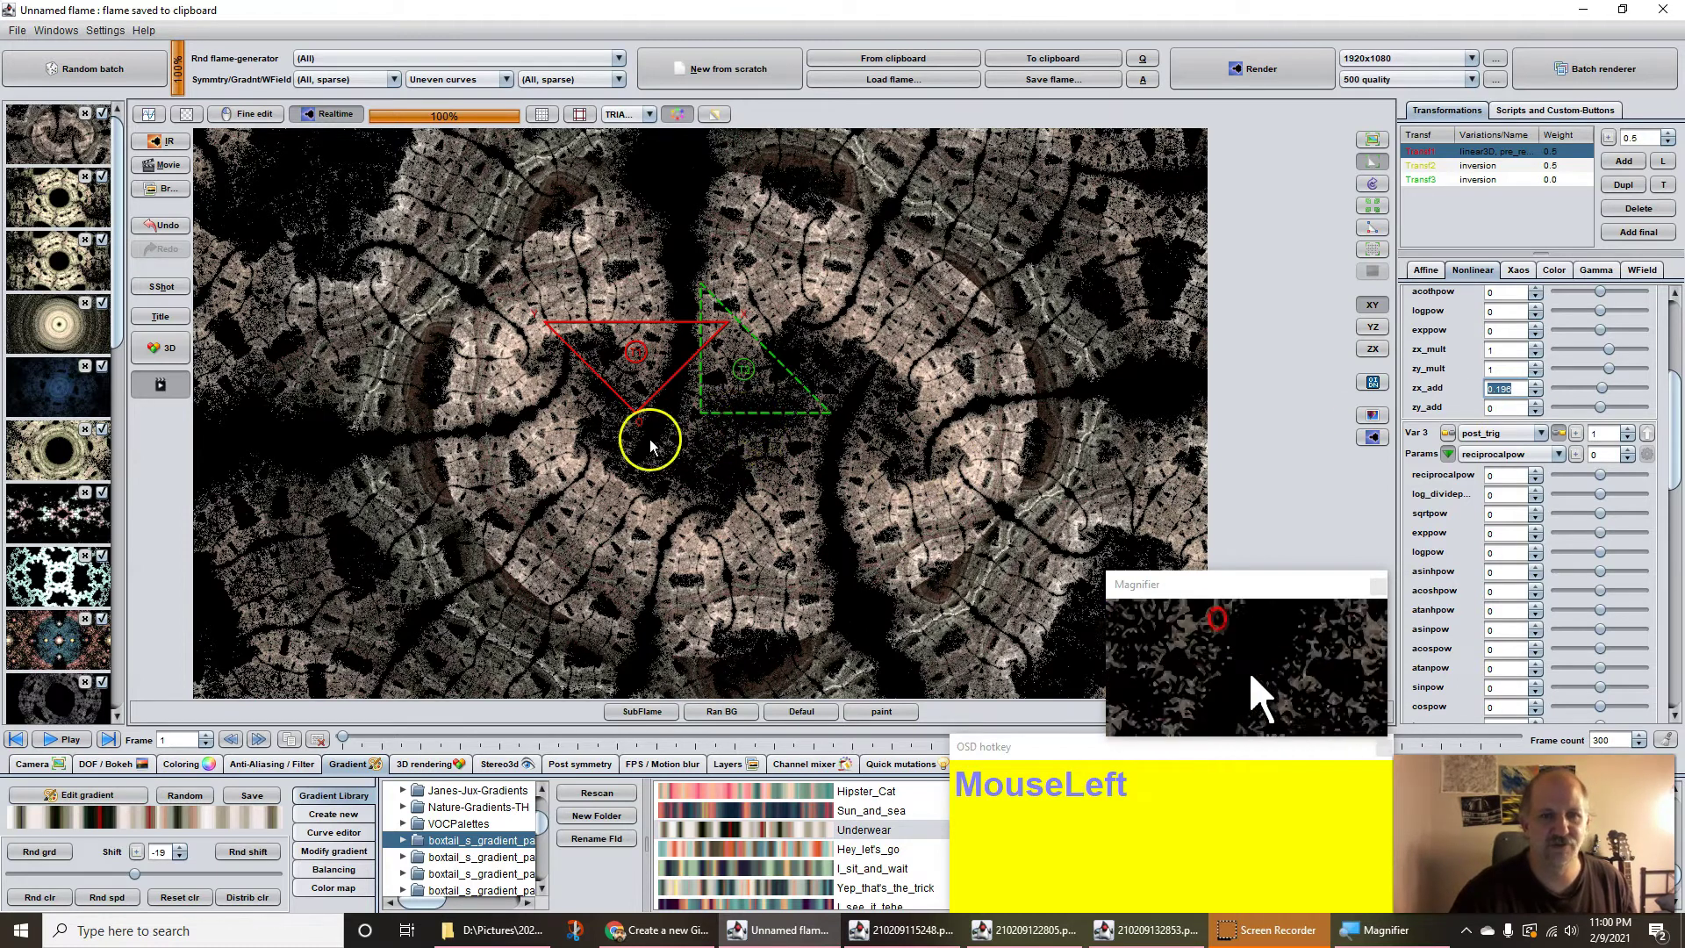
- Move the first transform's triangle to near the centre of the flame and try slightly different scales
drag(630, 423, 694, 427)
scroll(694, 427, up, 3)
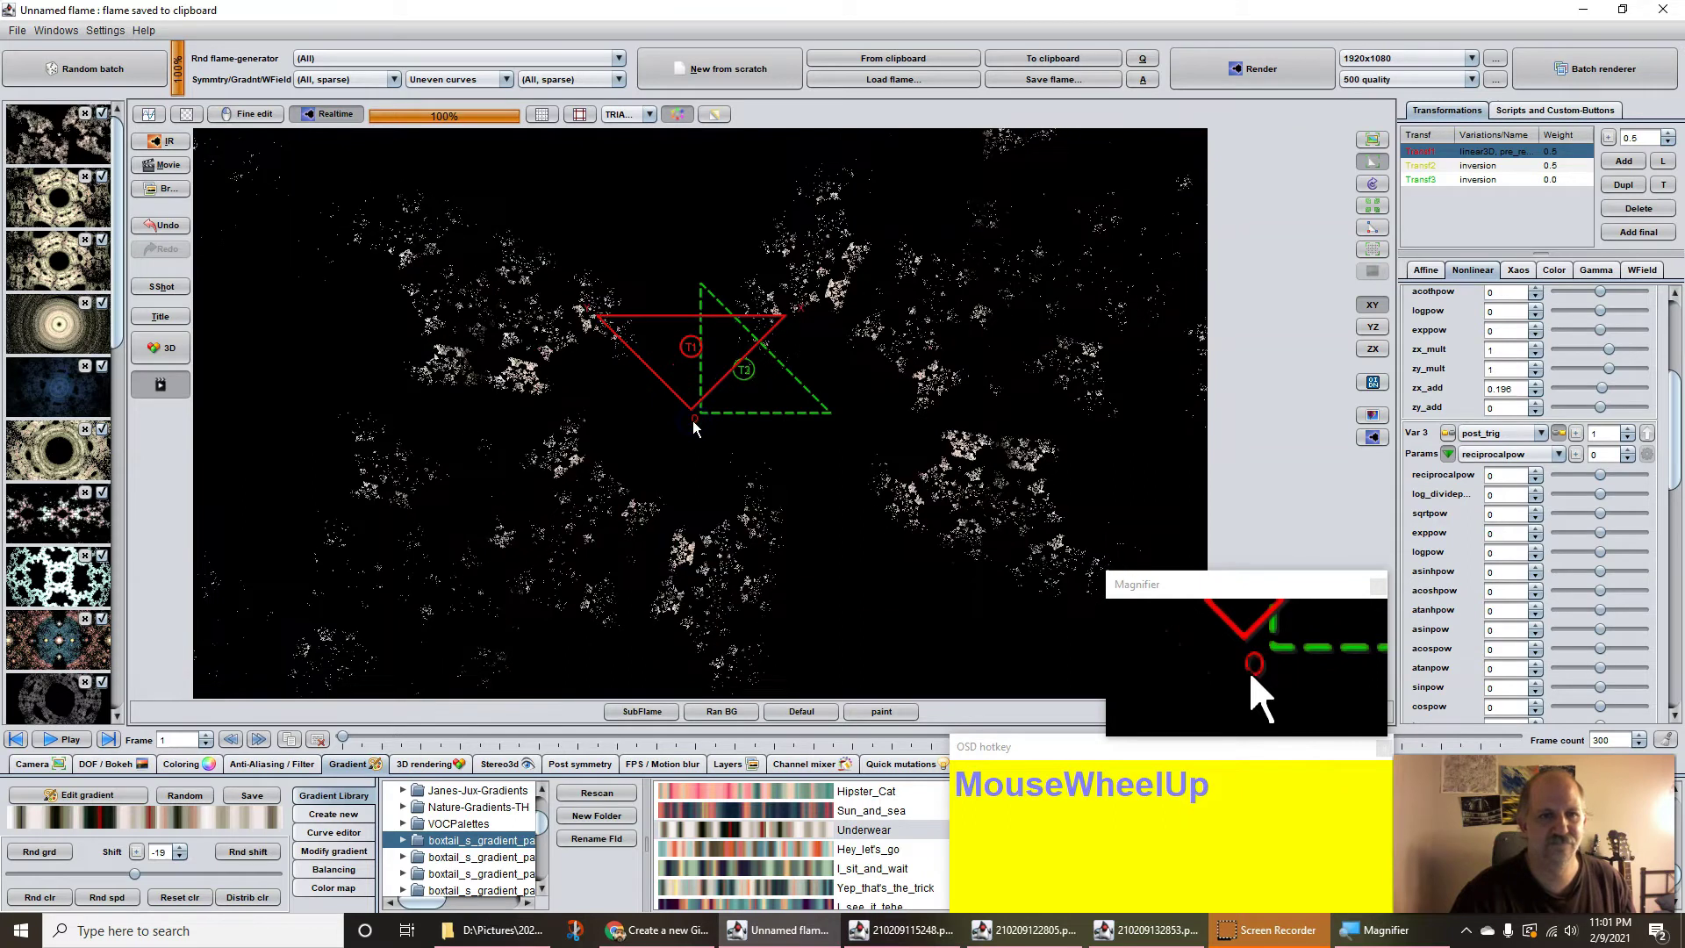
scroll(692, 420, down, 1)
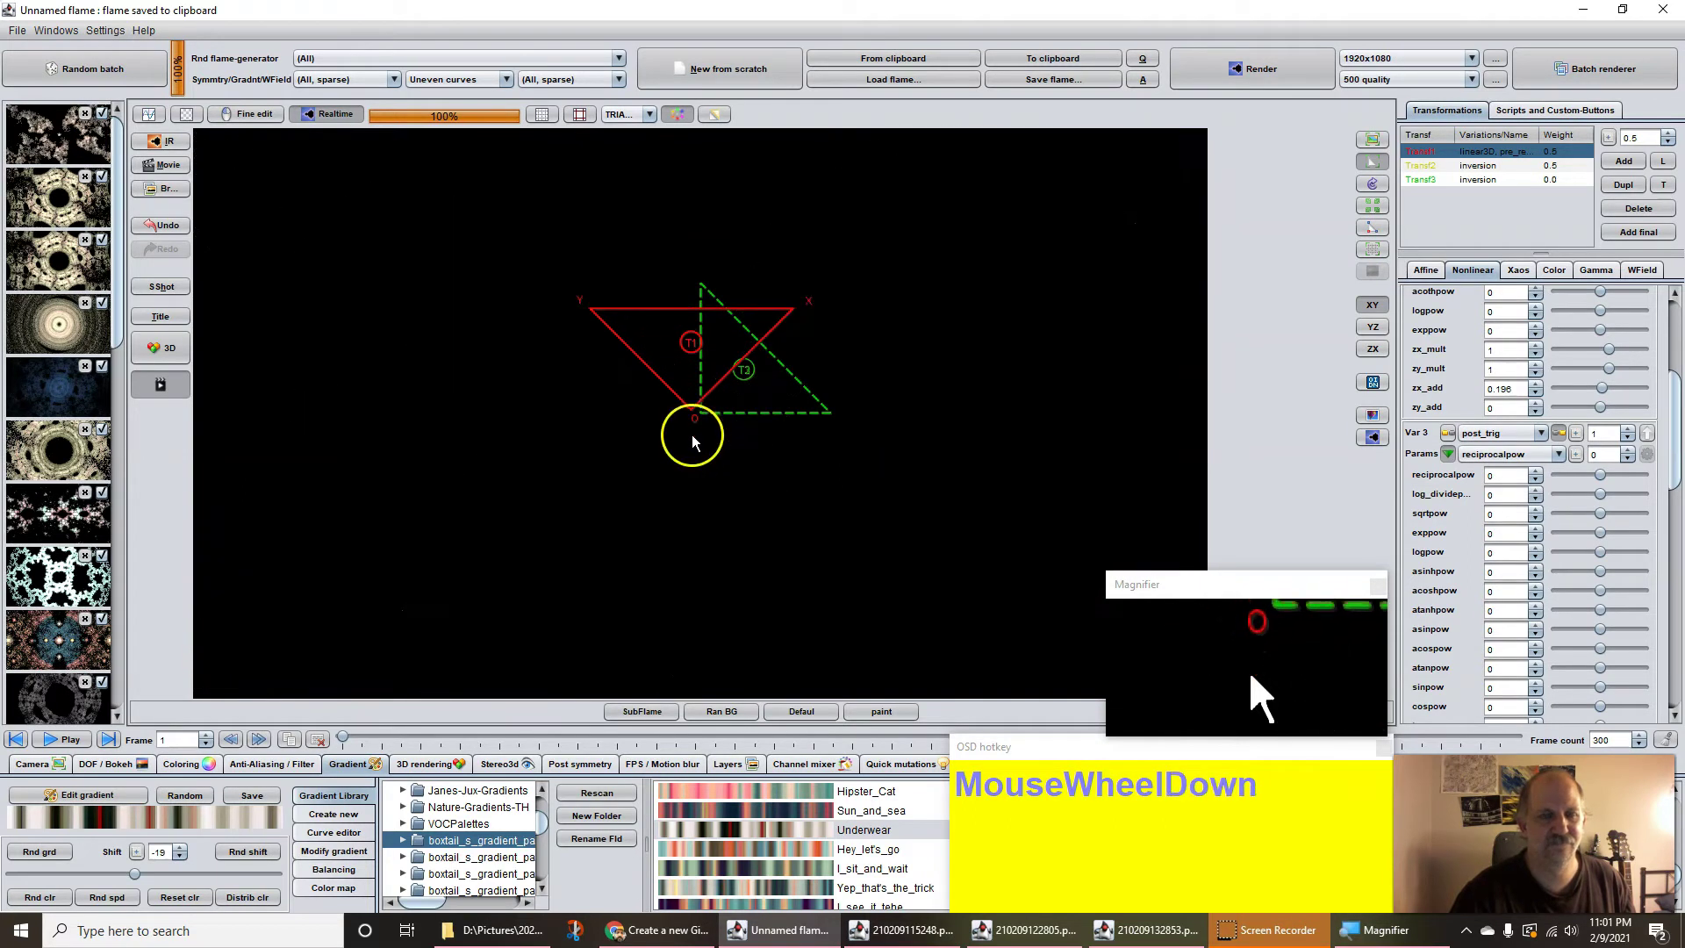
- Set zy_add of pre_recip to 0.116 and enlarge the first transform's triangle further
drag(1508, 408, 741, 443)
scroll(698, 425, up, 3)
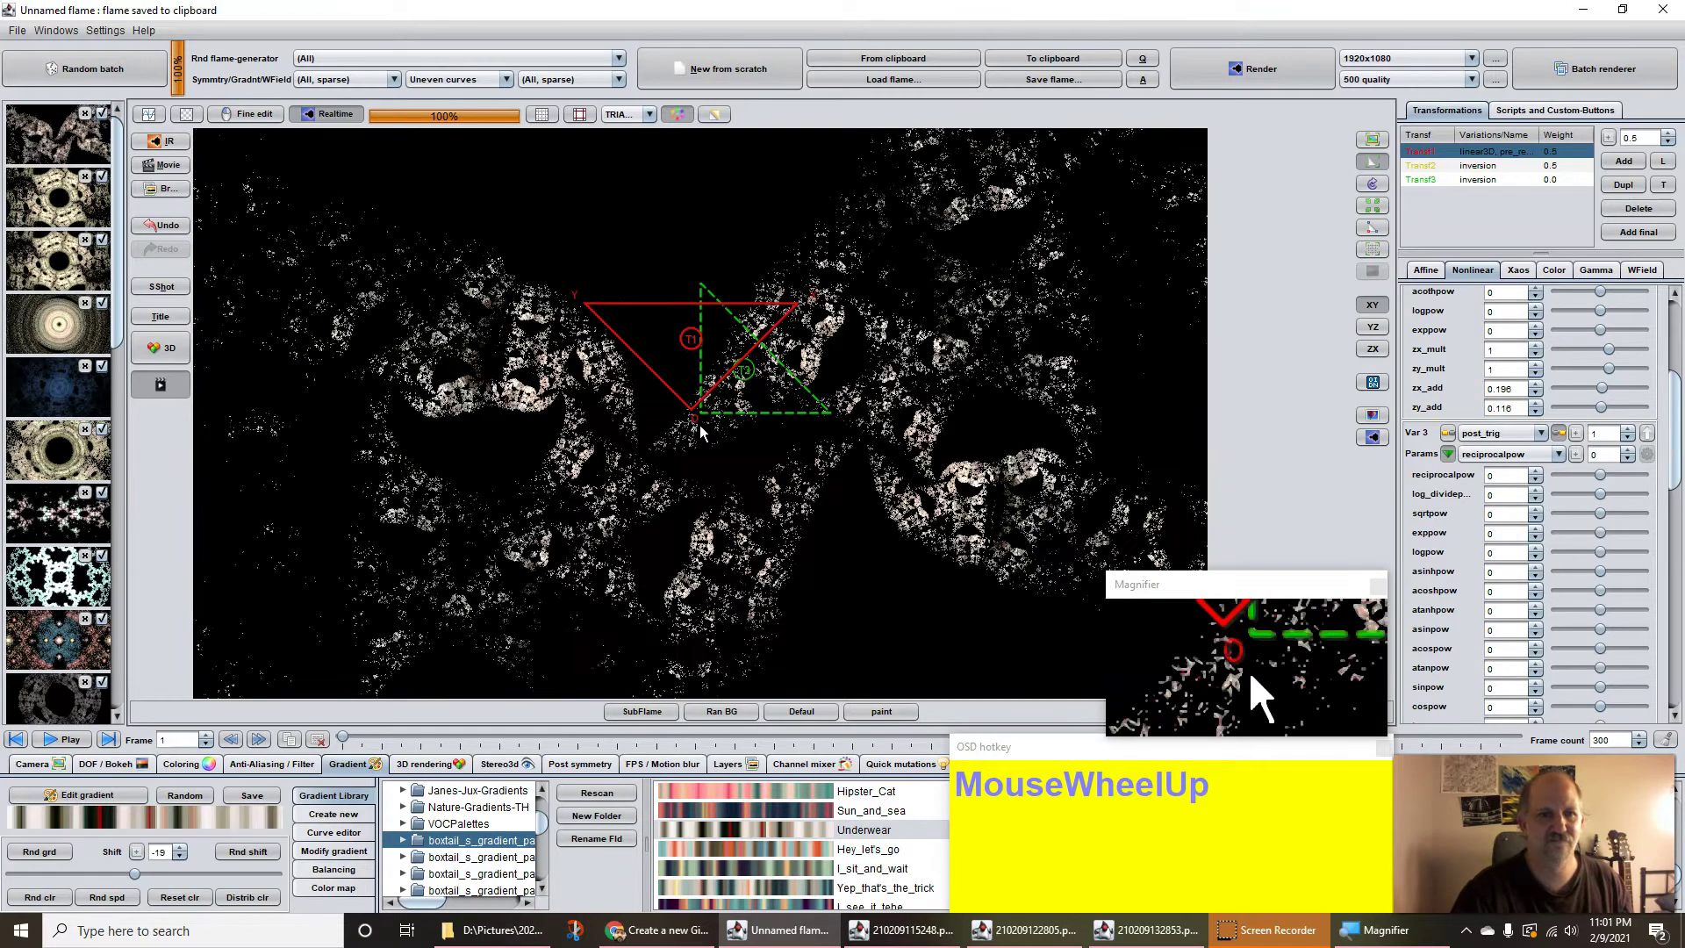
scroll(699, 425, up, 1)
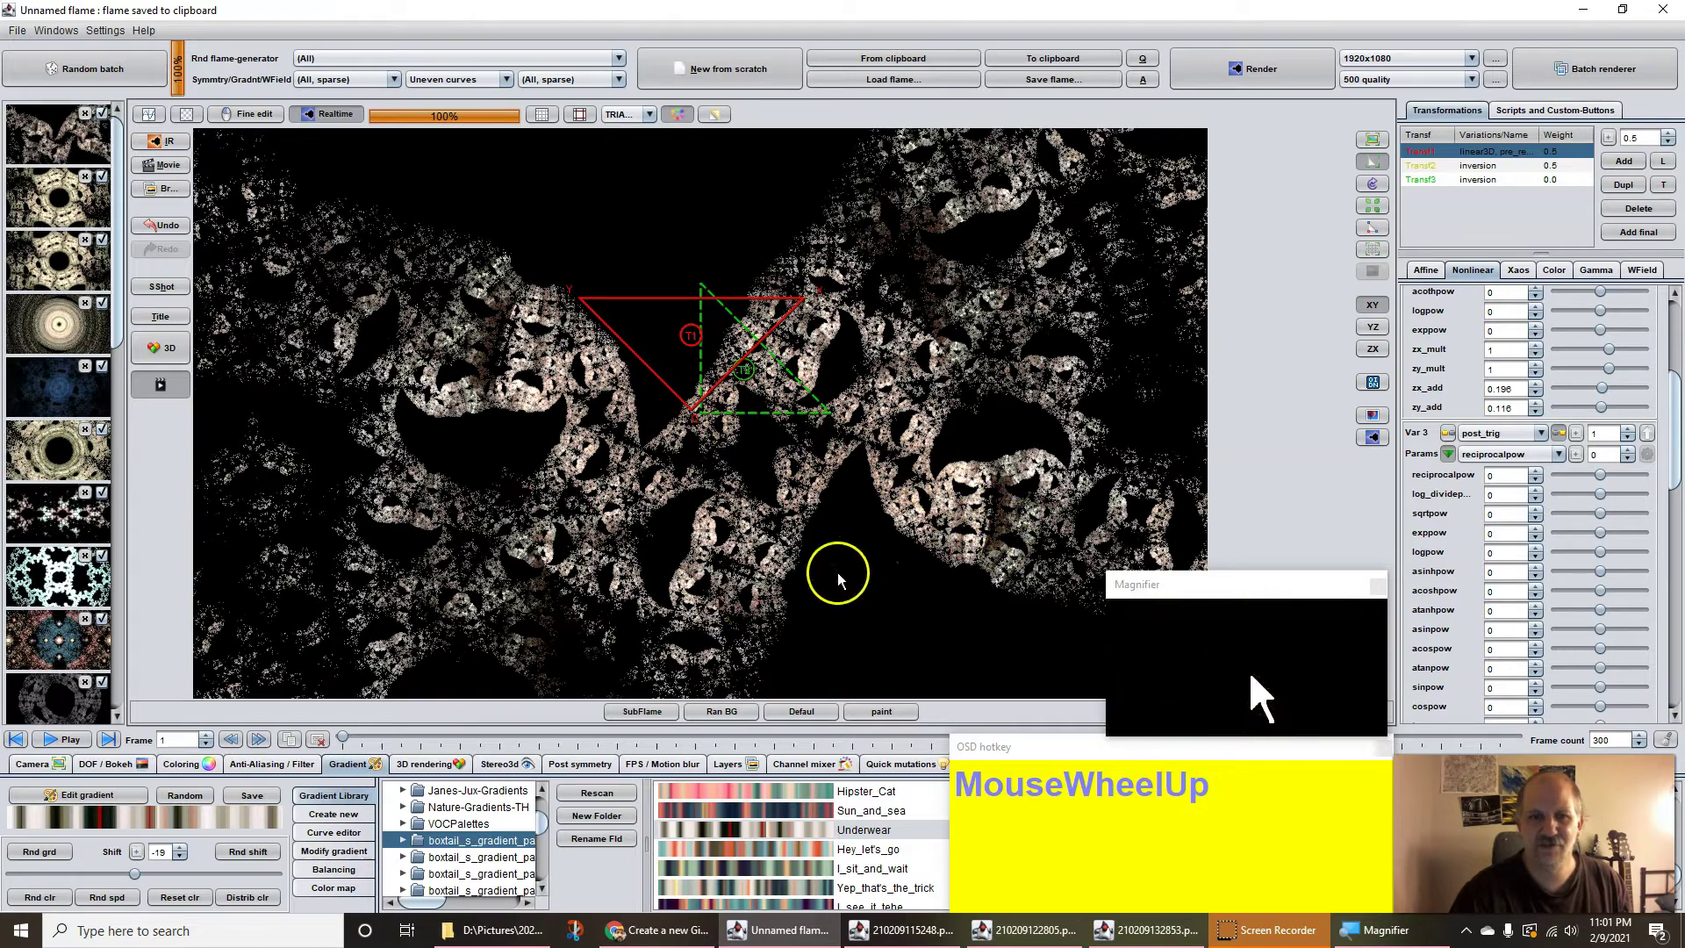
- Move the first transform's triangle back away from the centre, and set pre_recip's zx_add to 0.096 and zy_add to 0.016
drag(693, 417, 623, 430)
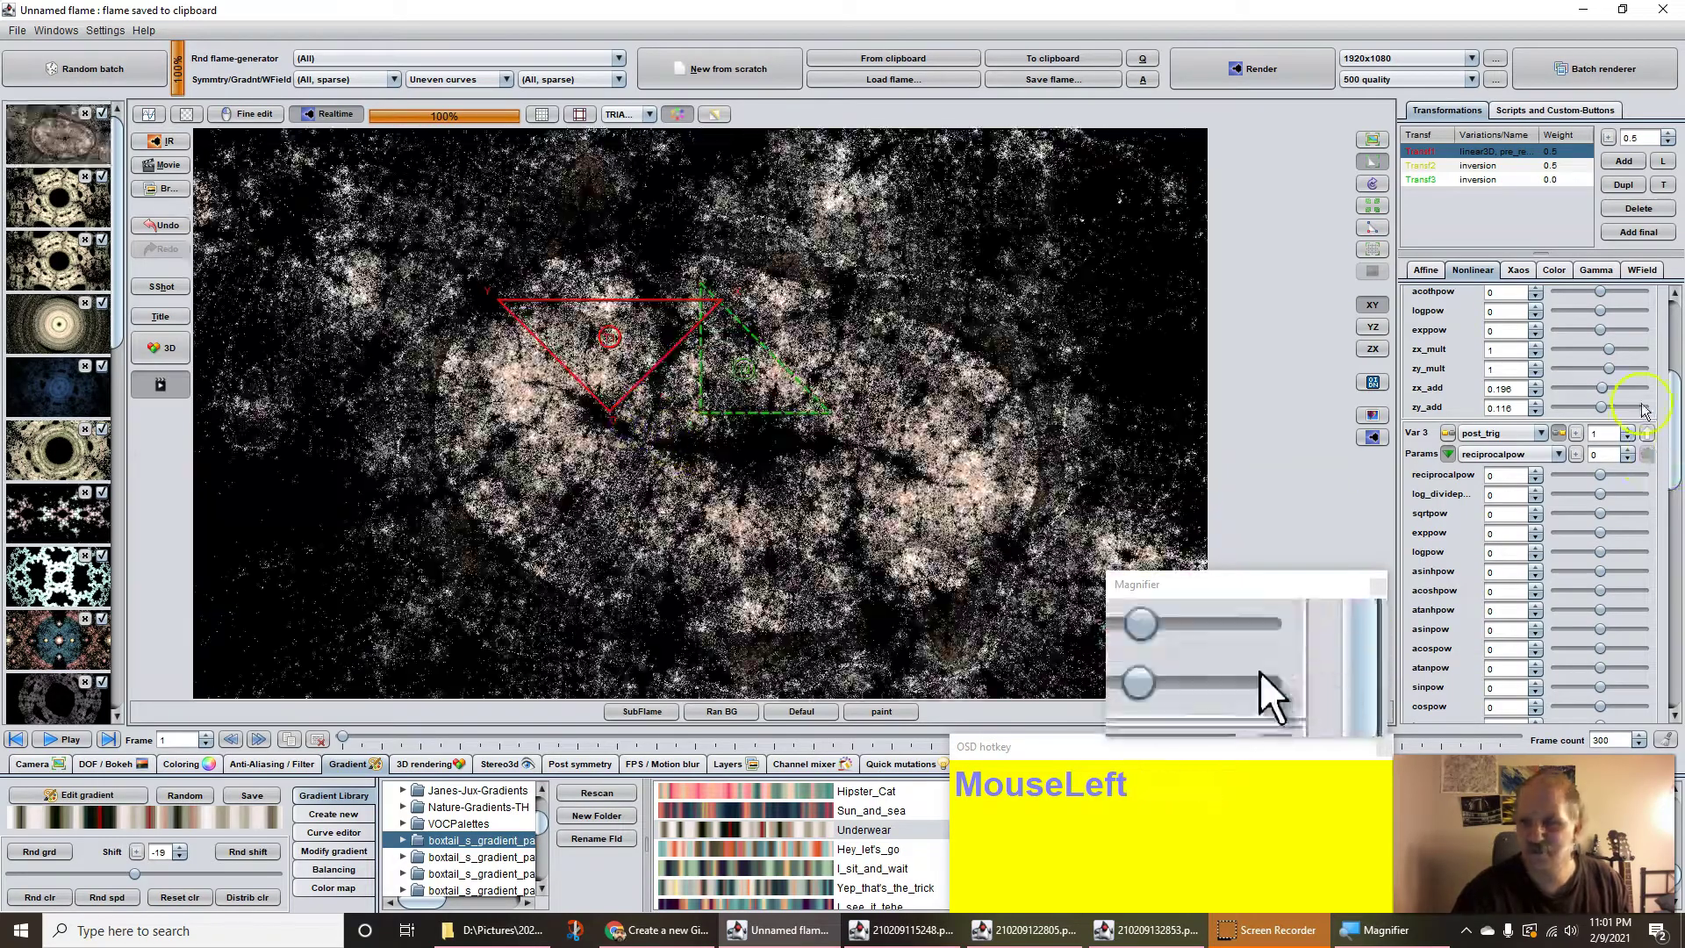
drag(1508, 409, 1482, 438)
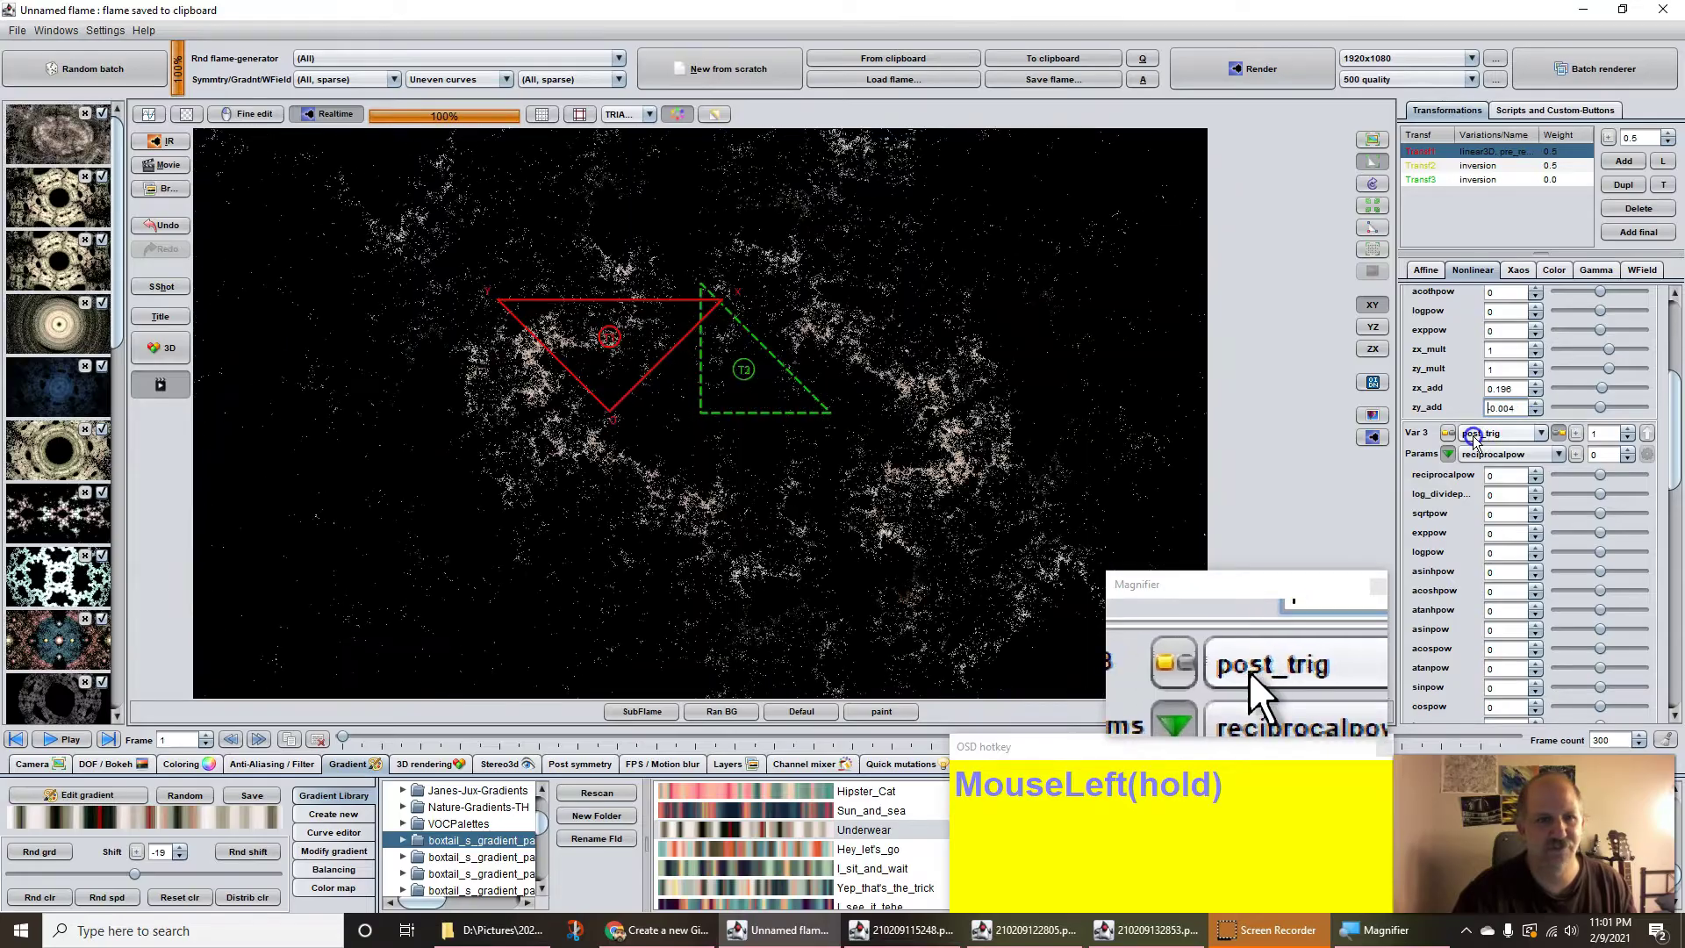
mouse_move(1475, 436)
mouse_down()
mouse_move(1496, 392)
mouse_move(1474, 407)
mouse_up()
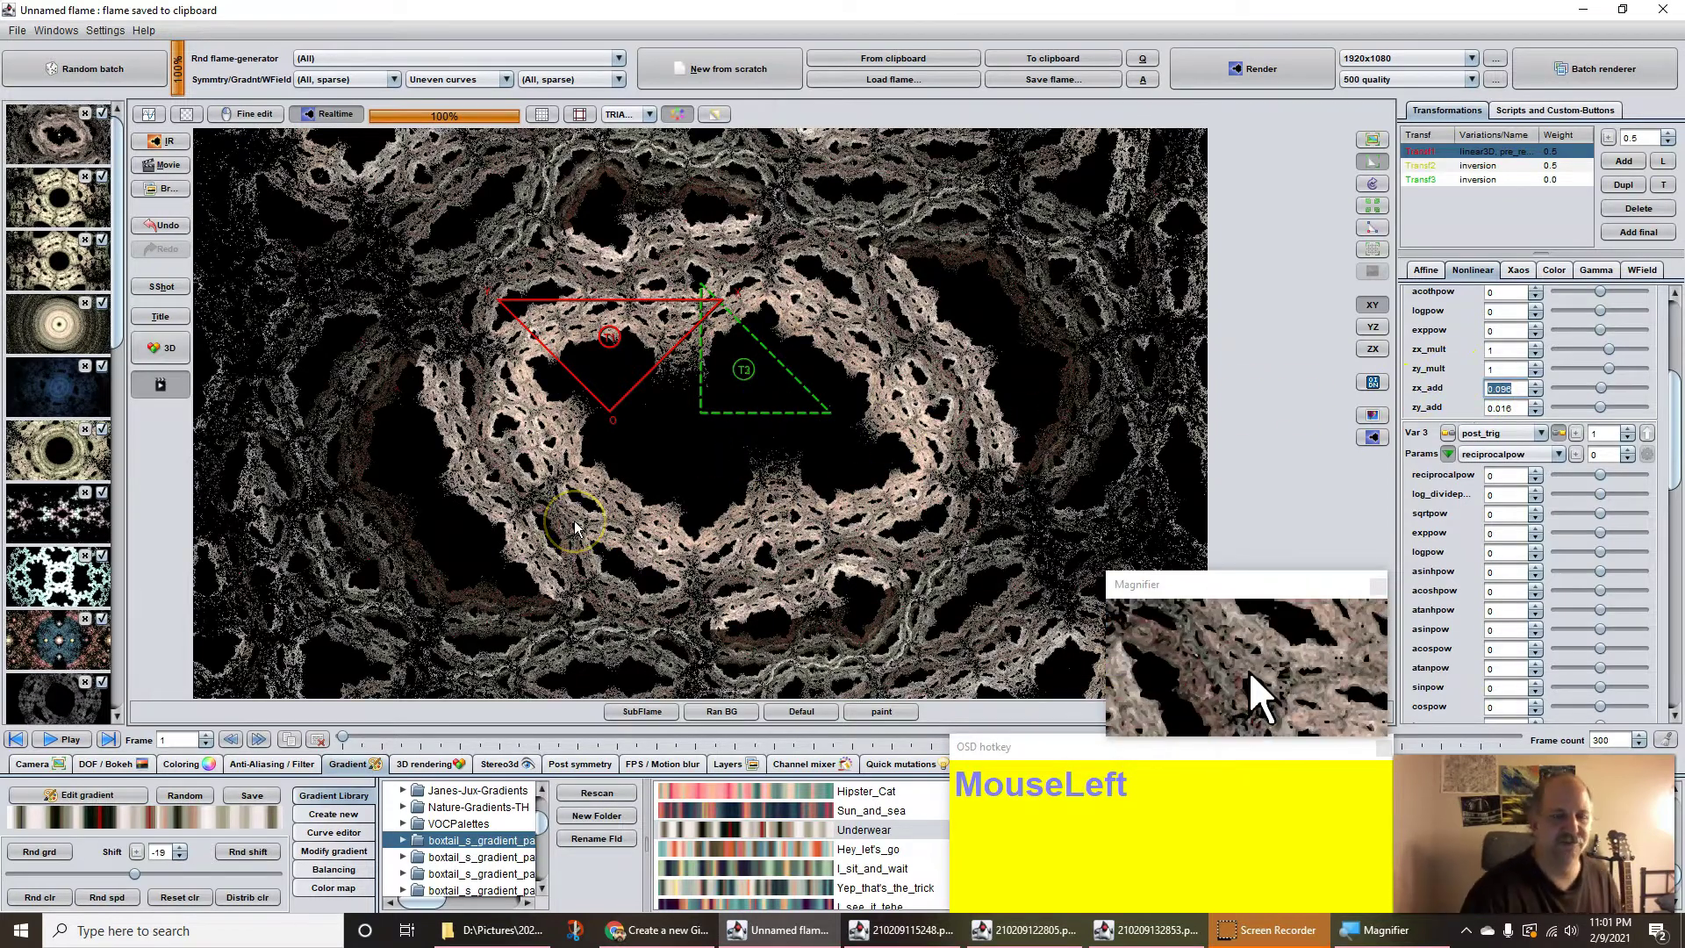
- Compare the current flame with an earlier one from the thumbnails and view it without the transform triangles
click(46, 185)
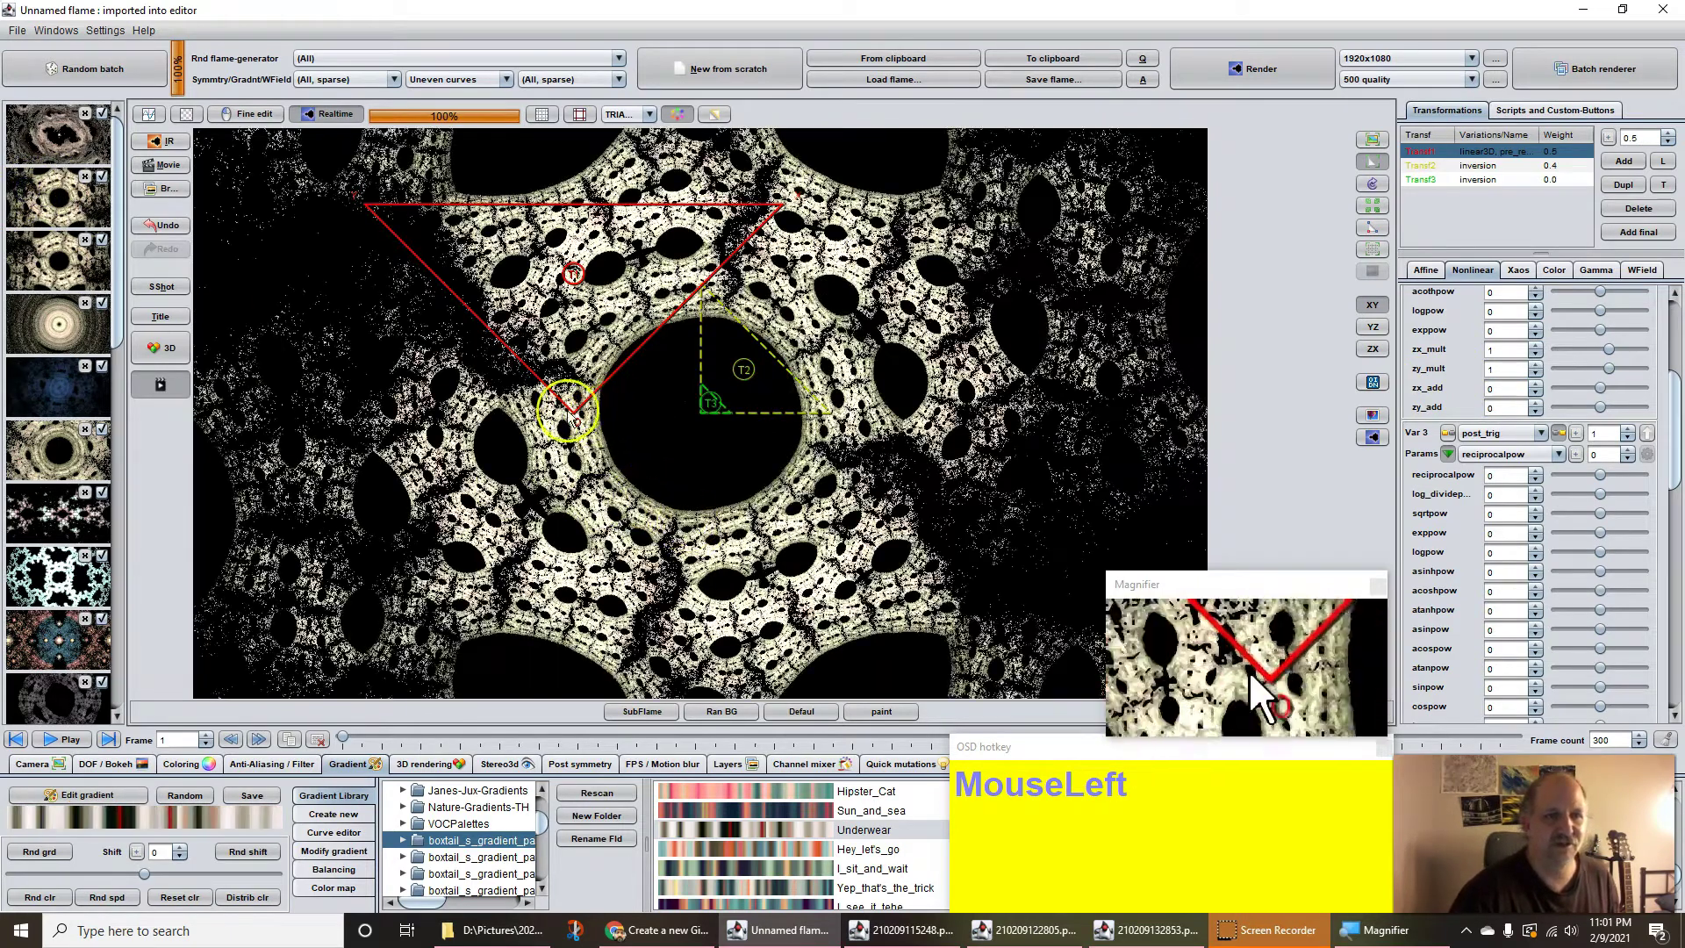
click(40, 140)
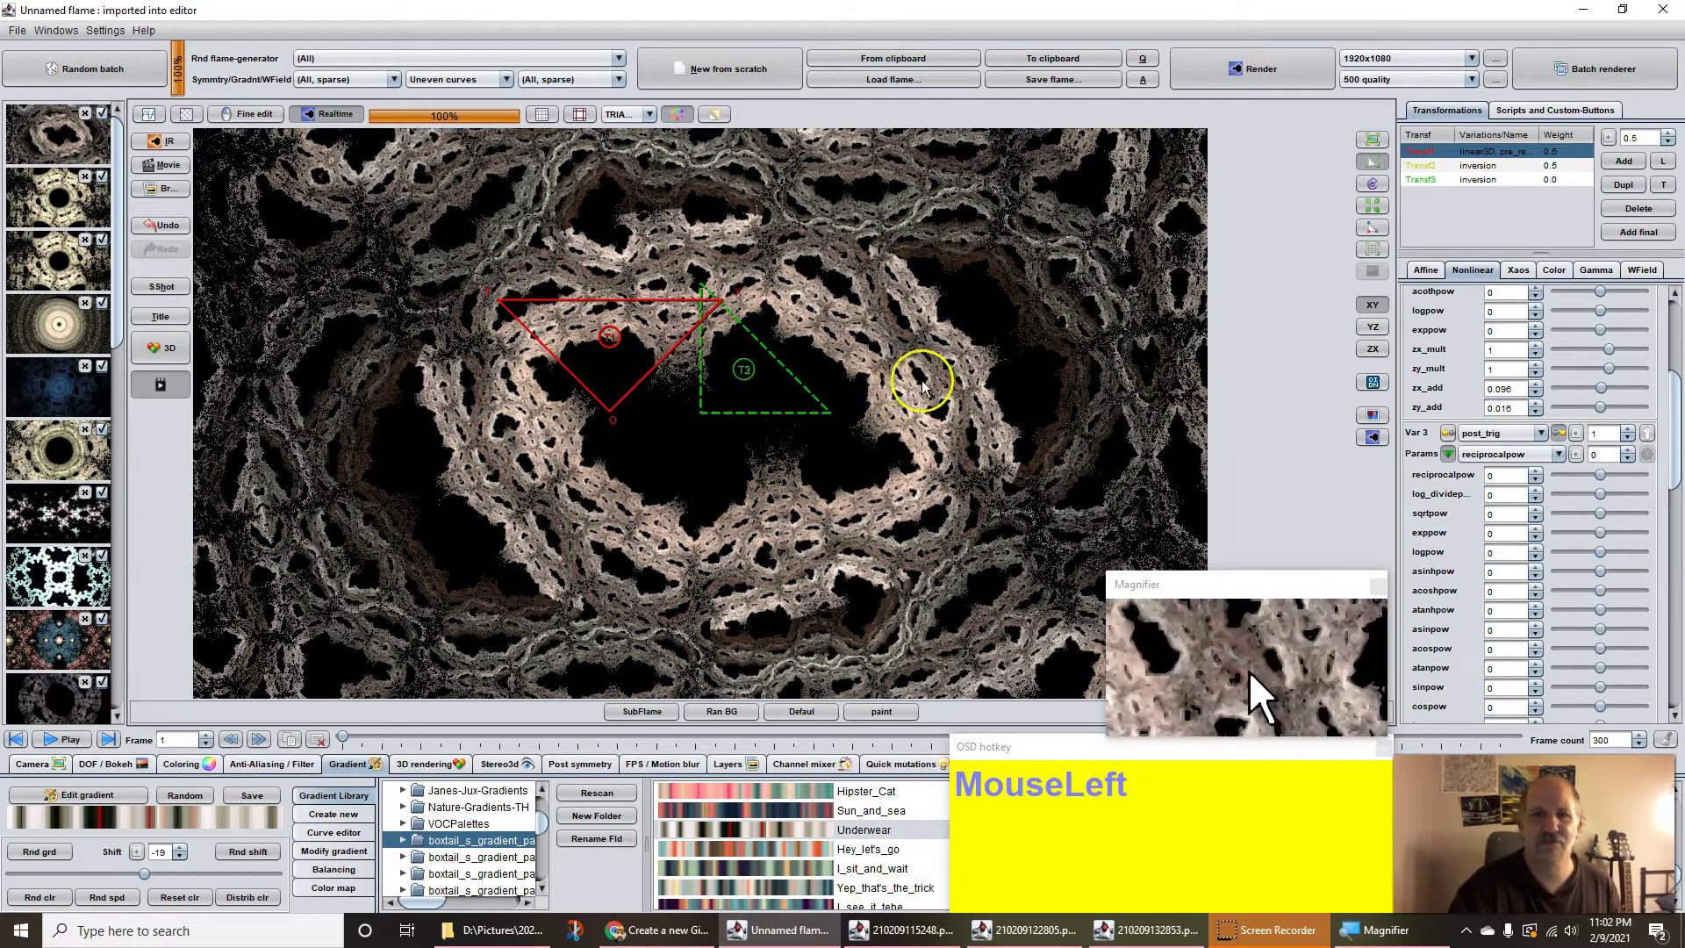
click(1375, 139)
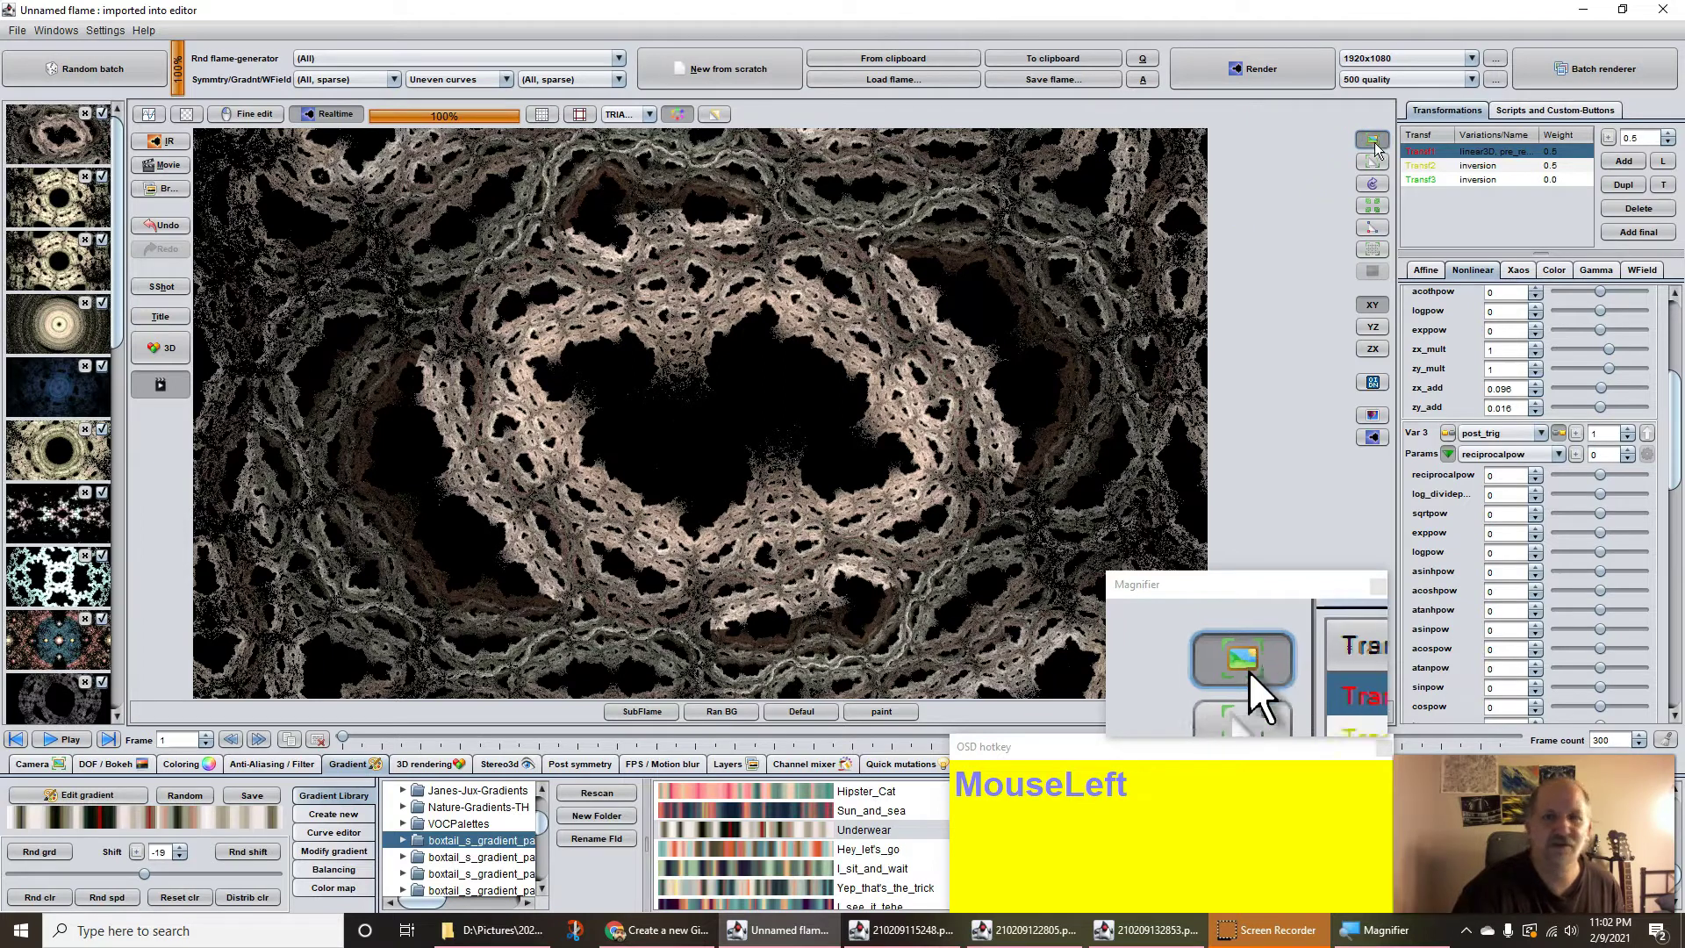
click(1375, 165)
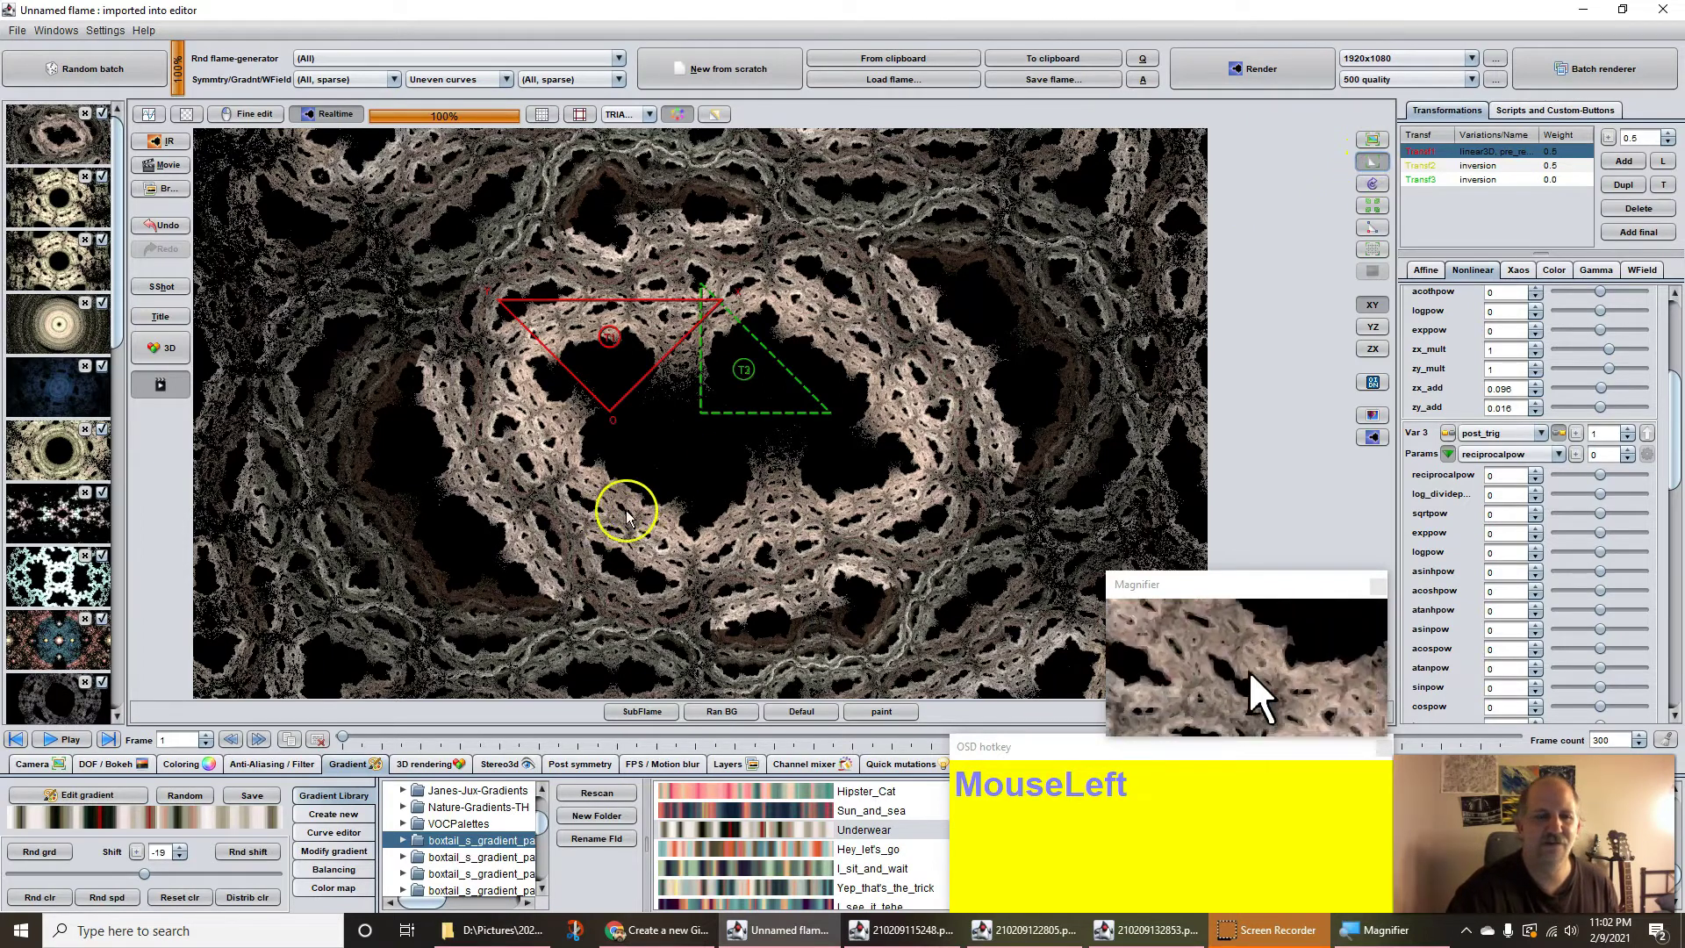
- Enlarge the first transform's triangle slightly and return to its pre_recip parameters
scroll(613, 409, up, 1)
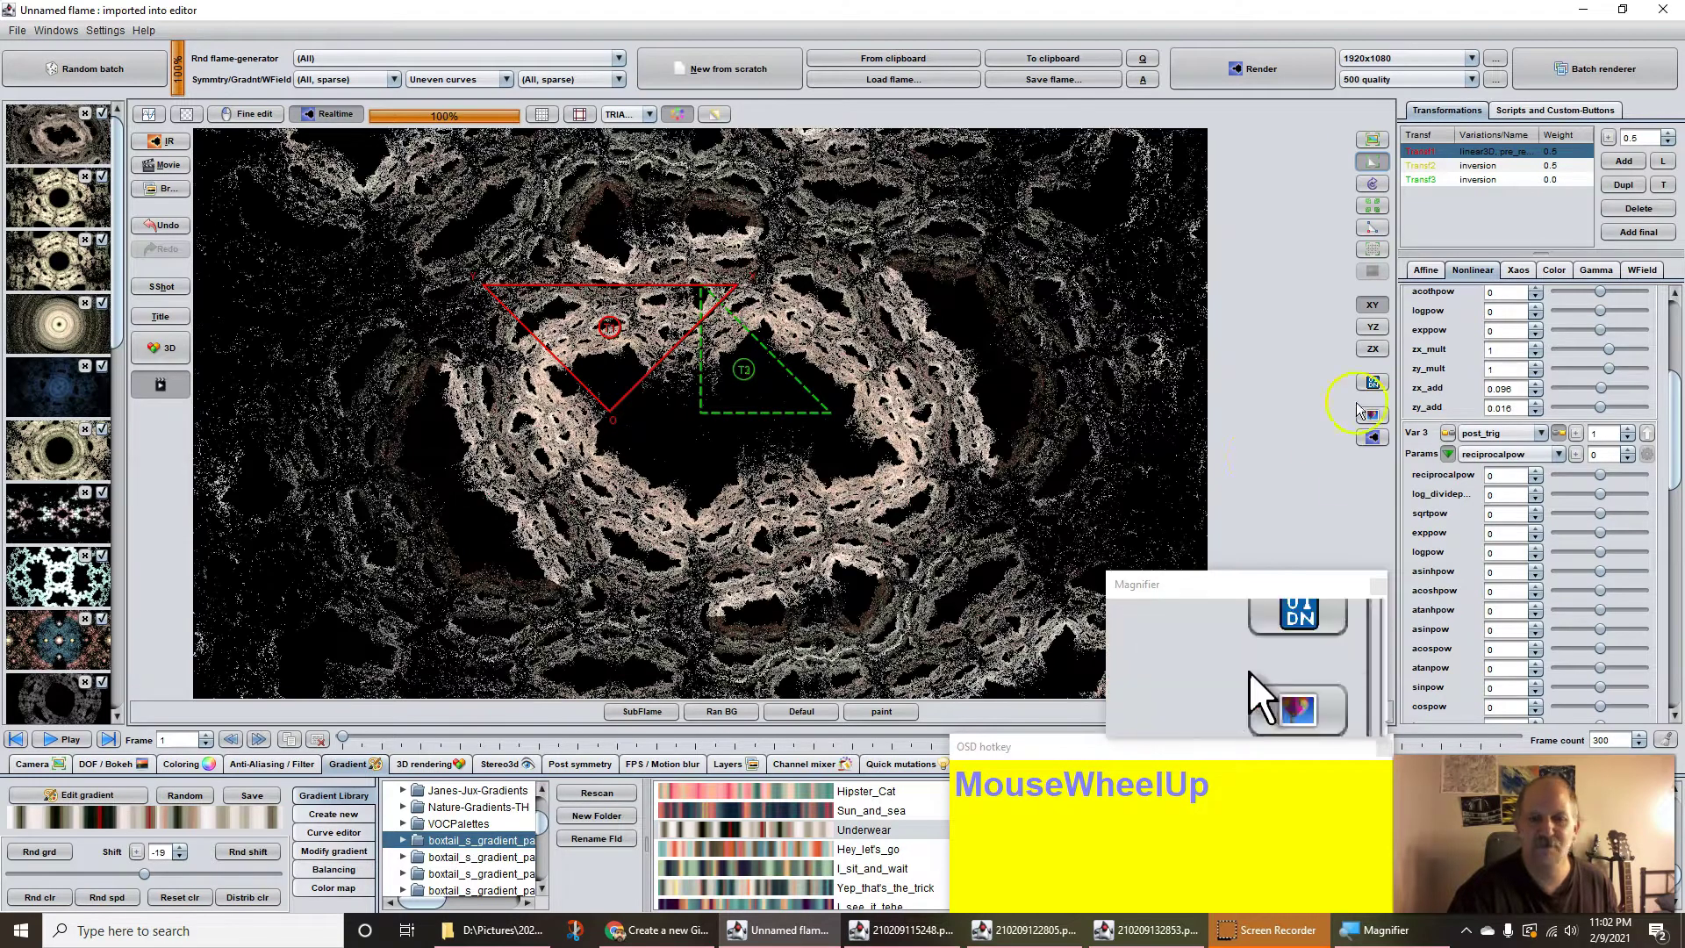
drag(1678, 472, 1580, 355)
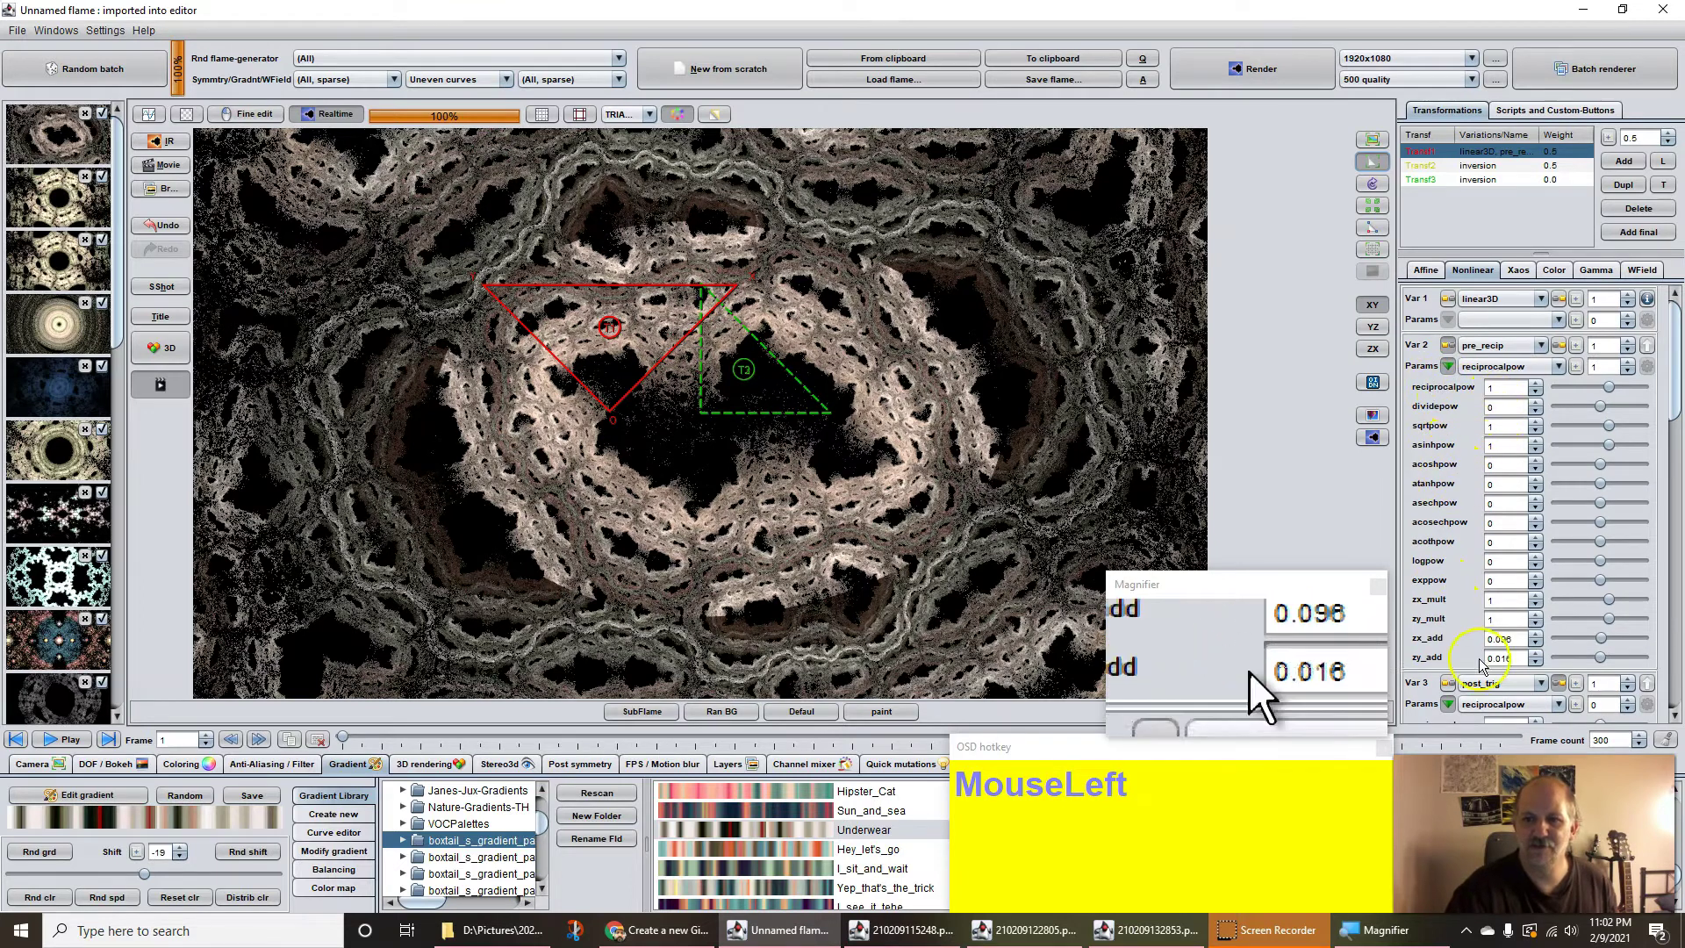
- Set zx_add, zy_add, asinhpow, sqrtpow and reciprocalpow of the first transform's pre_recip variation to 0
click(1428, 643)
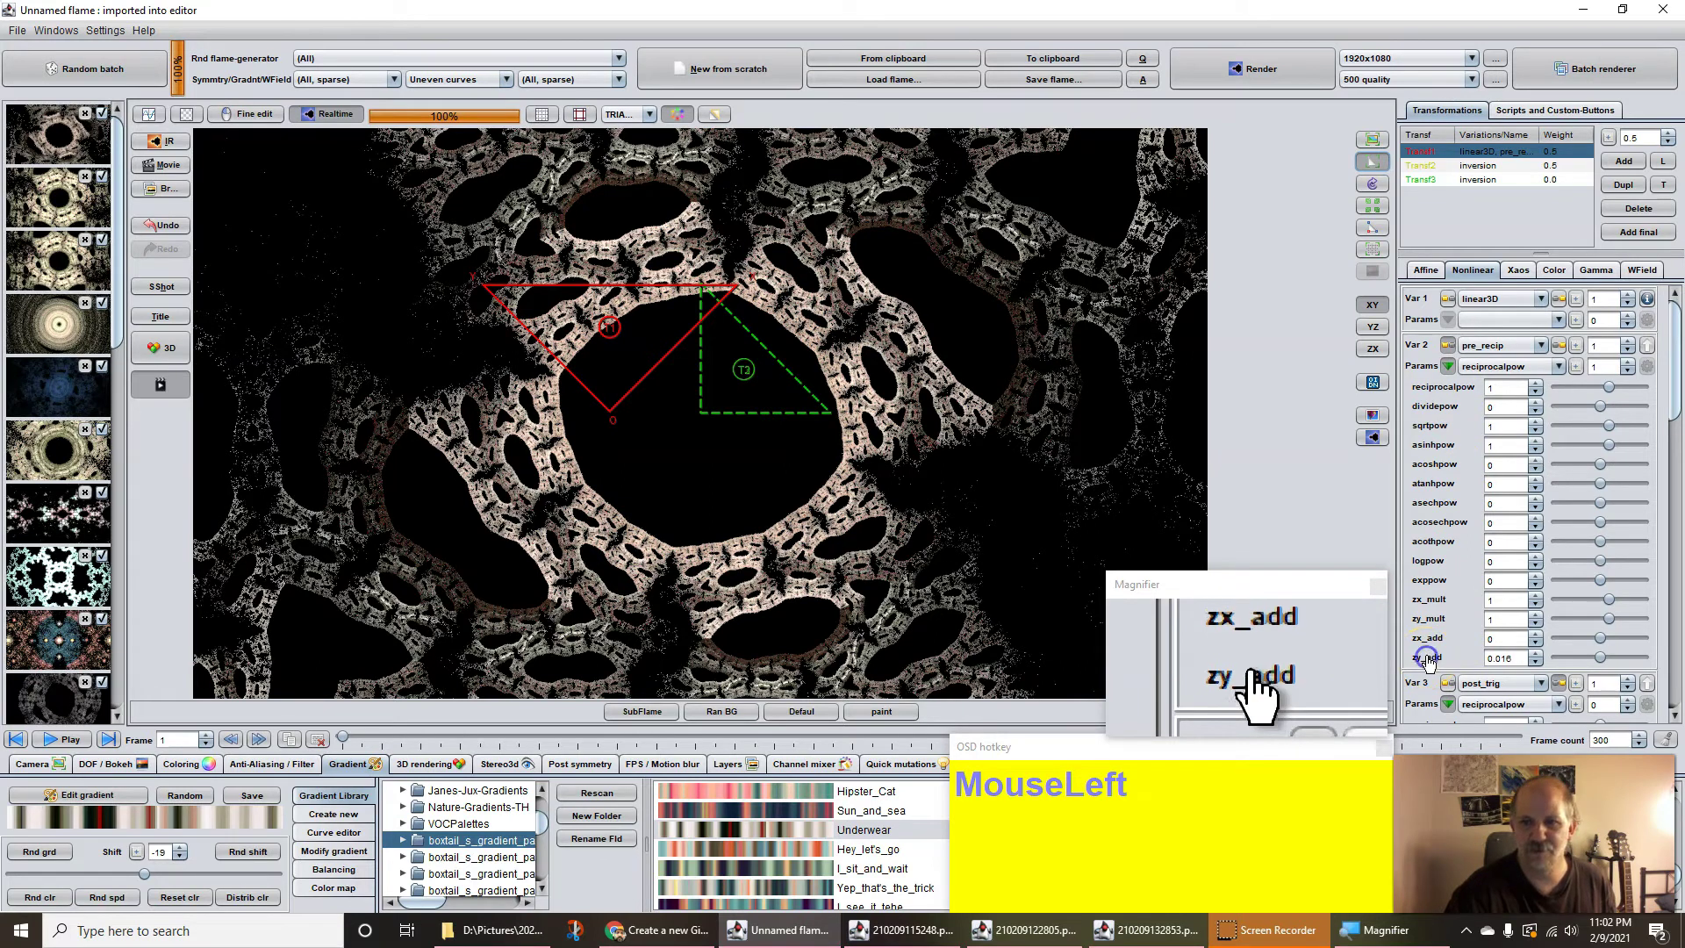
click(1428, 659)
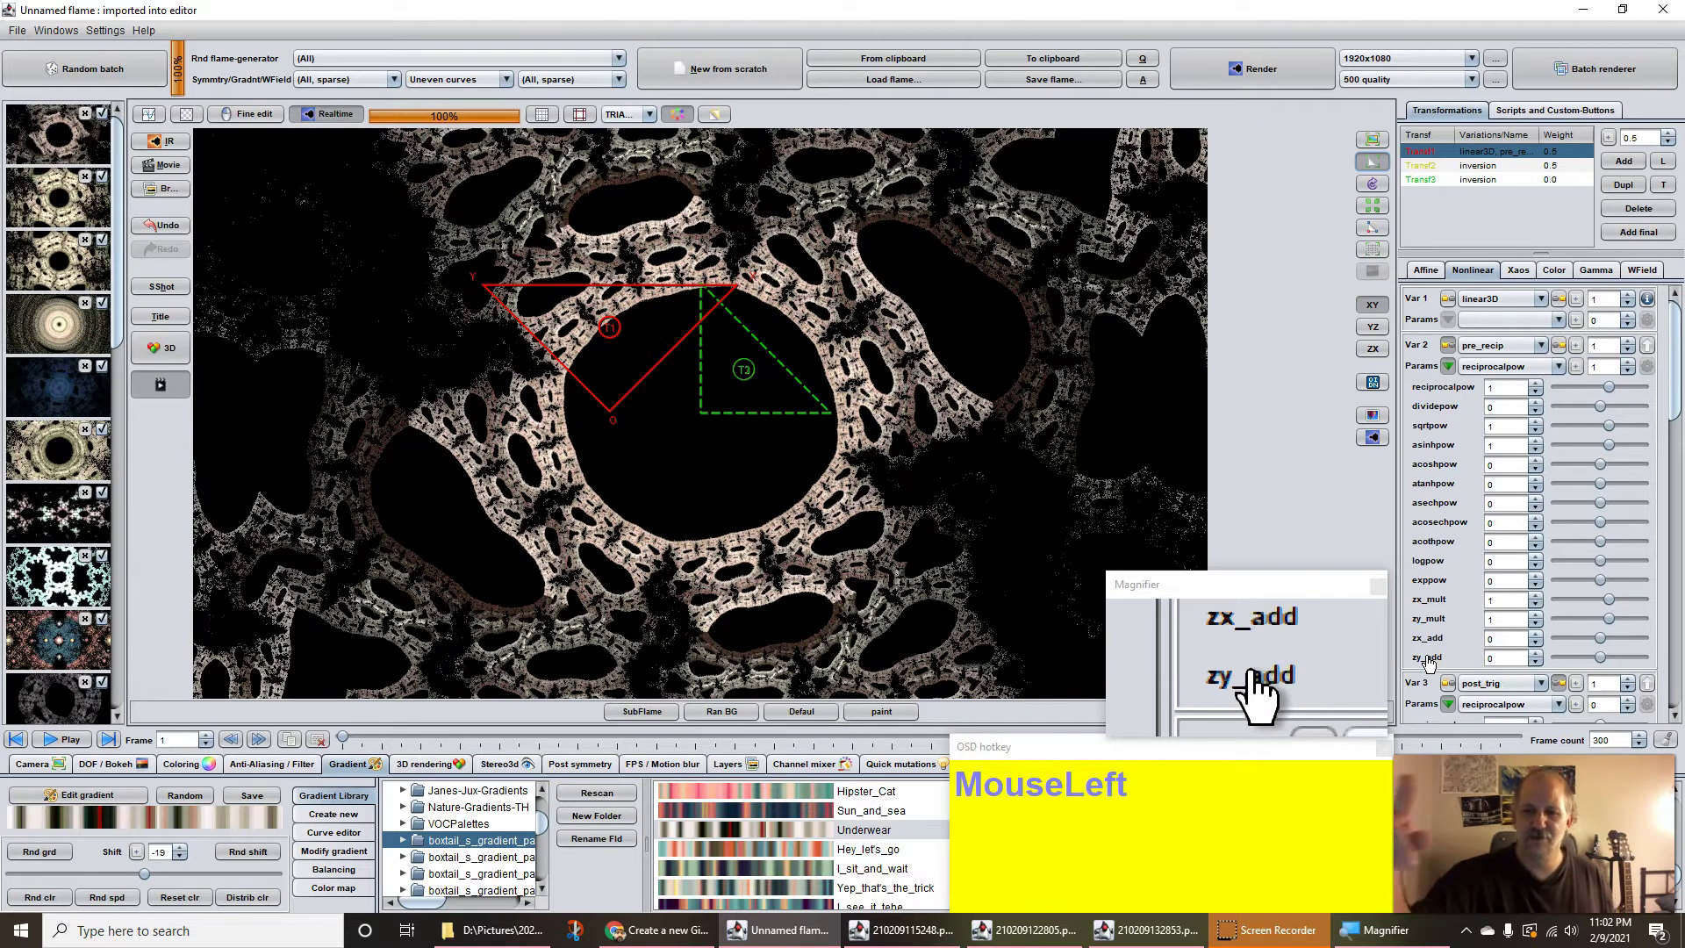
click(1431, 435)
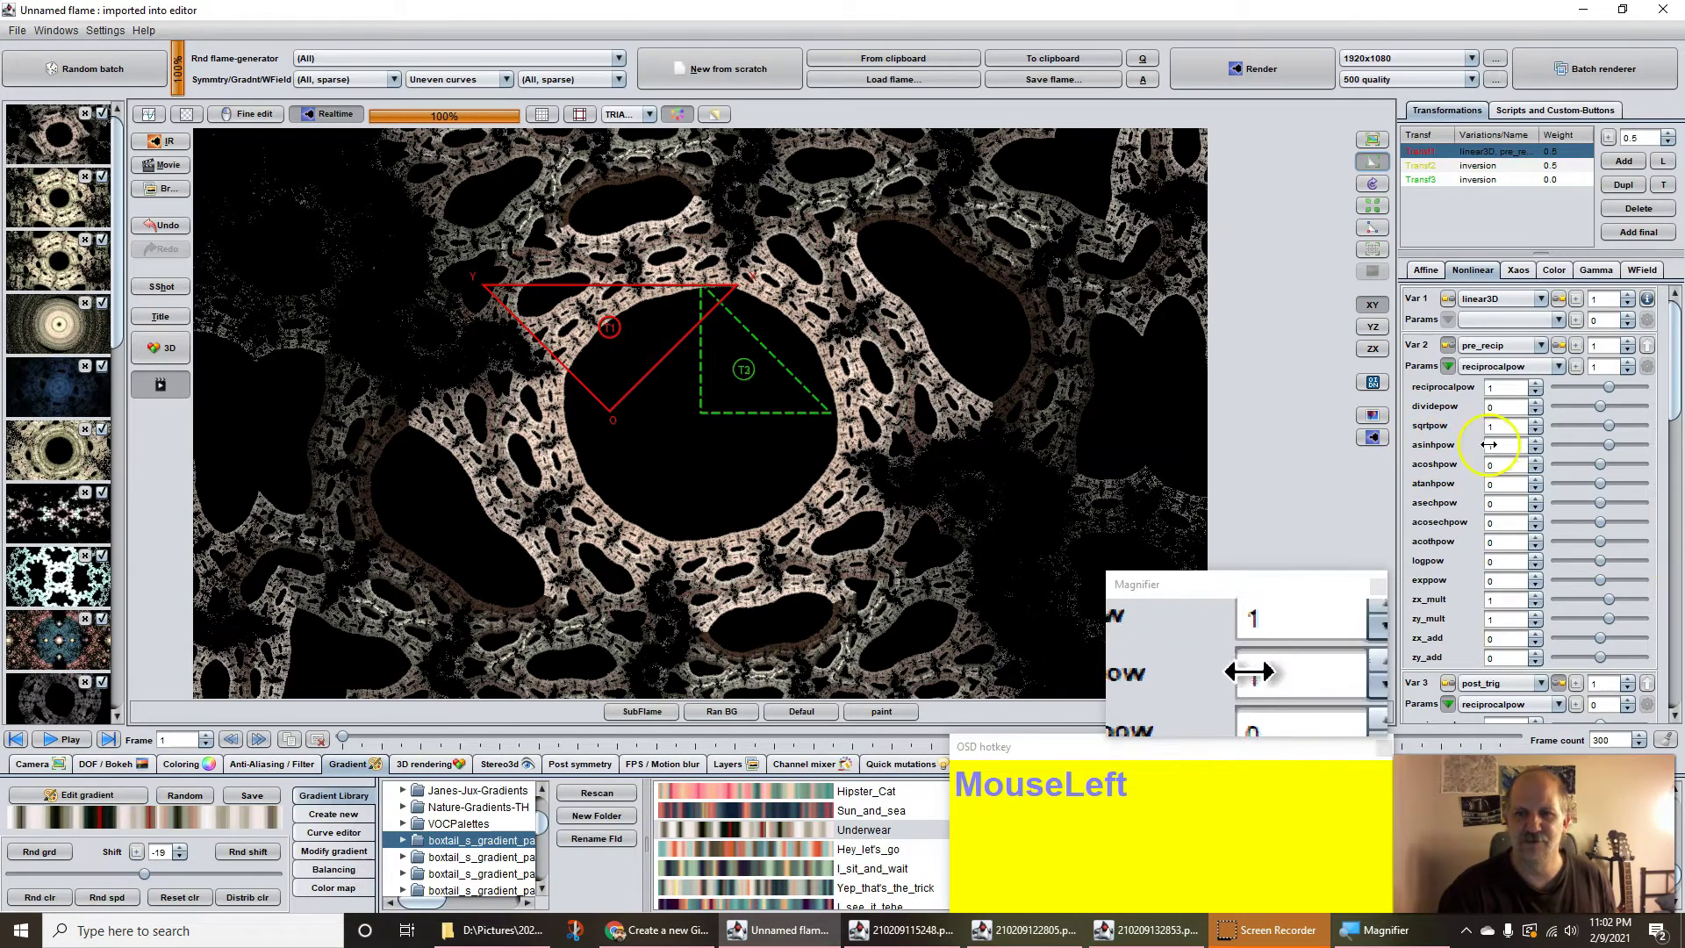
click(1430, 428)
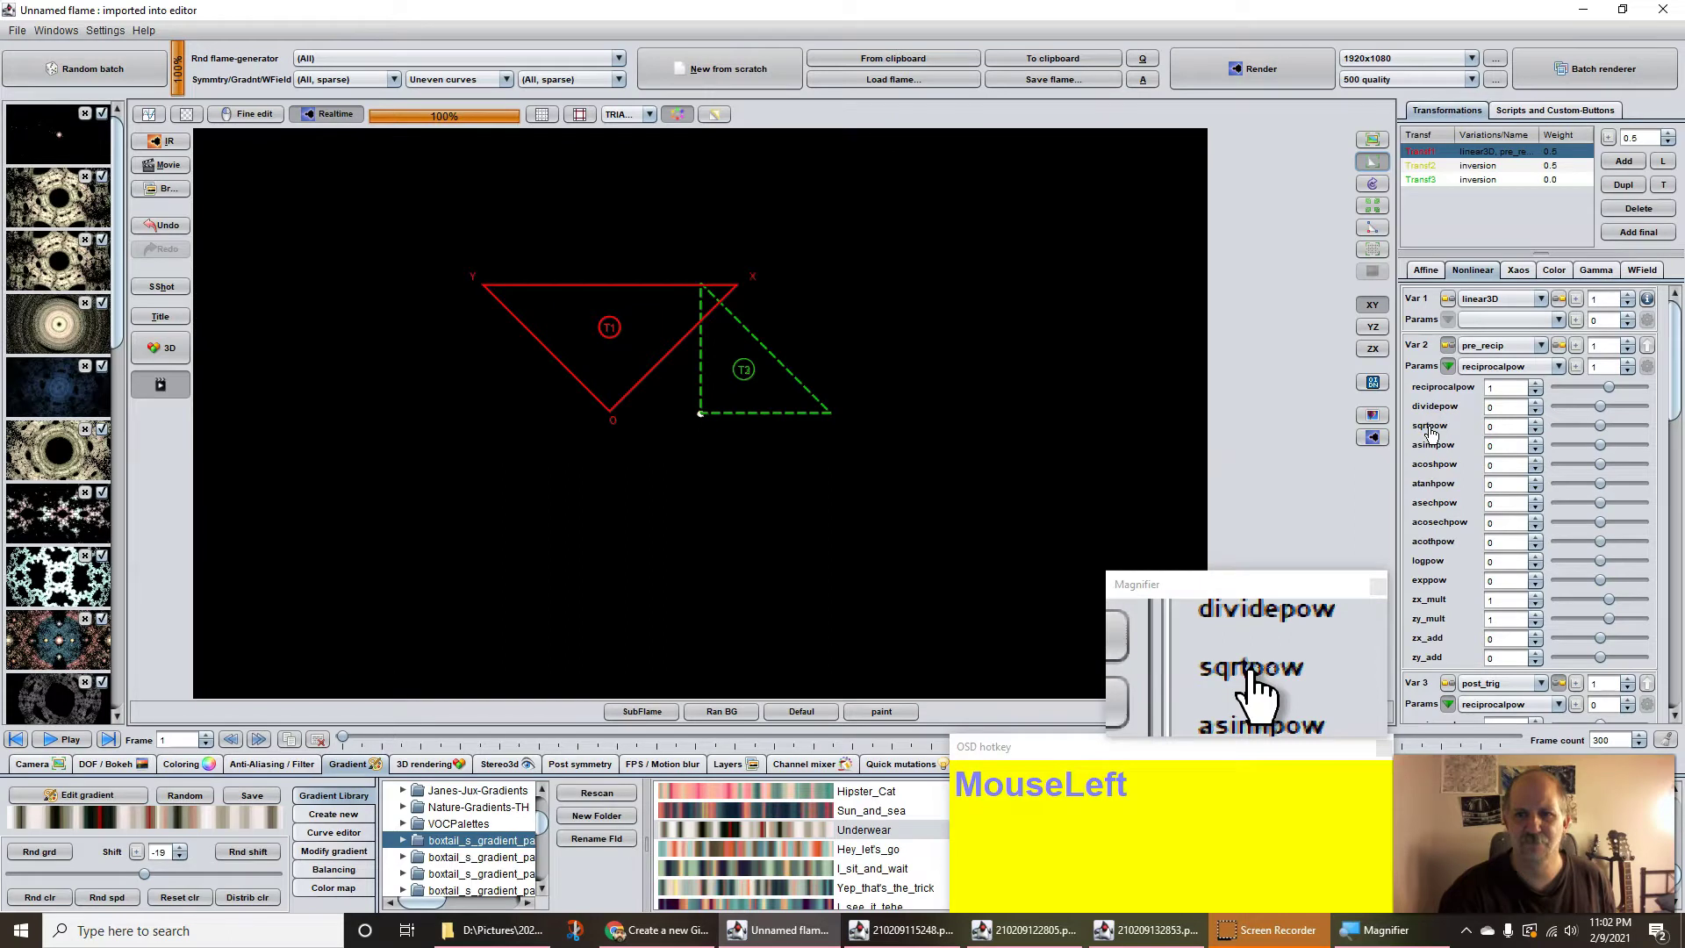
click(1433, 395)
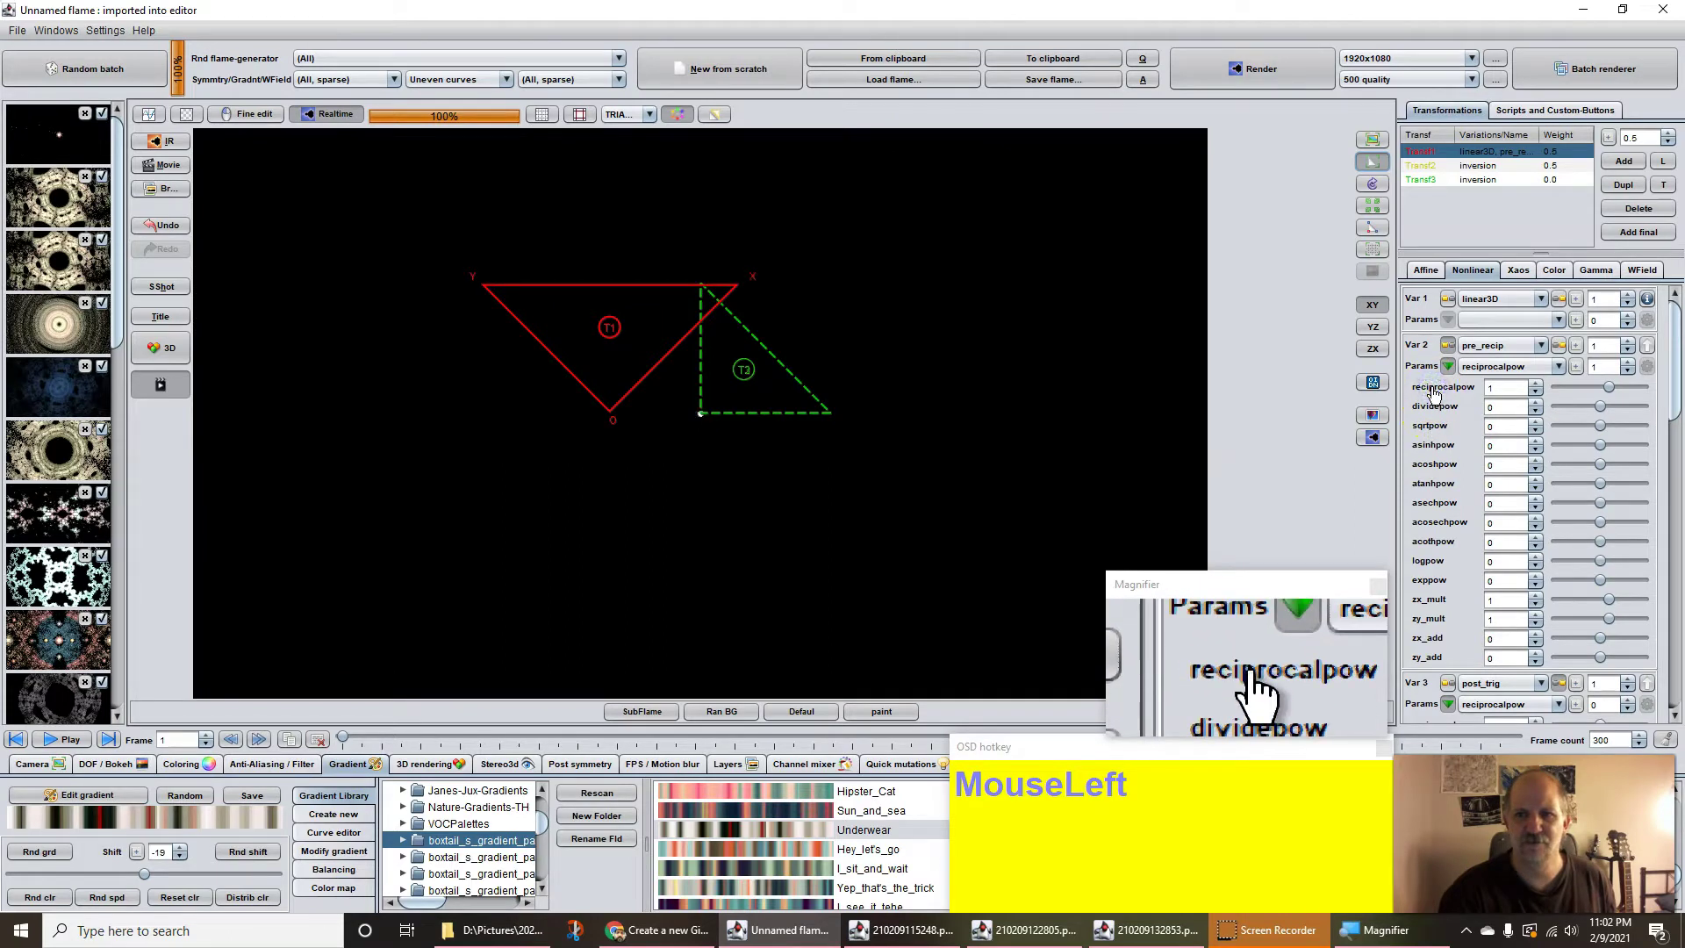
click(1517, 386)
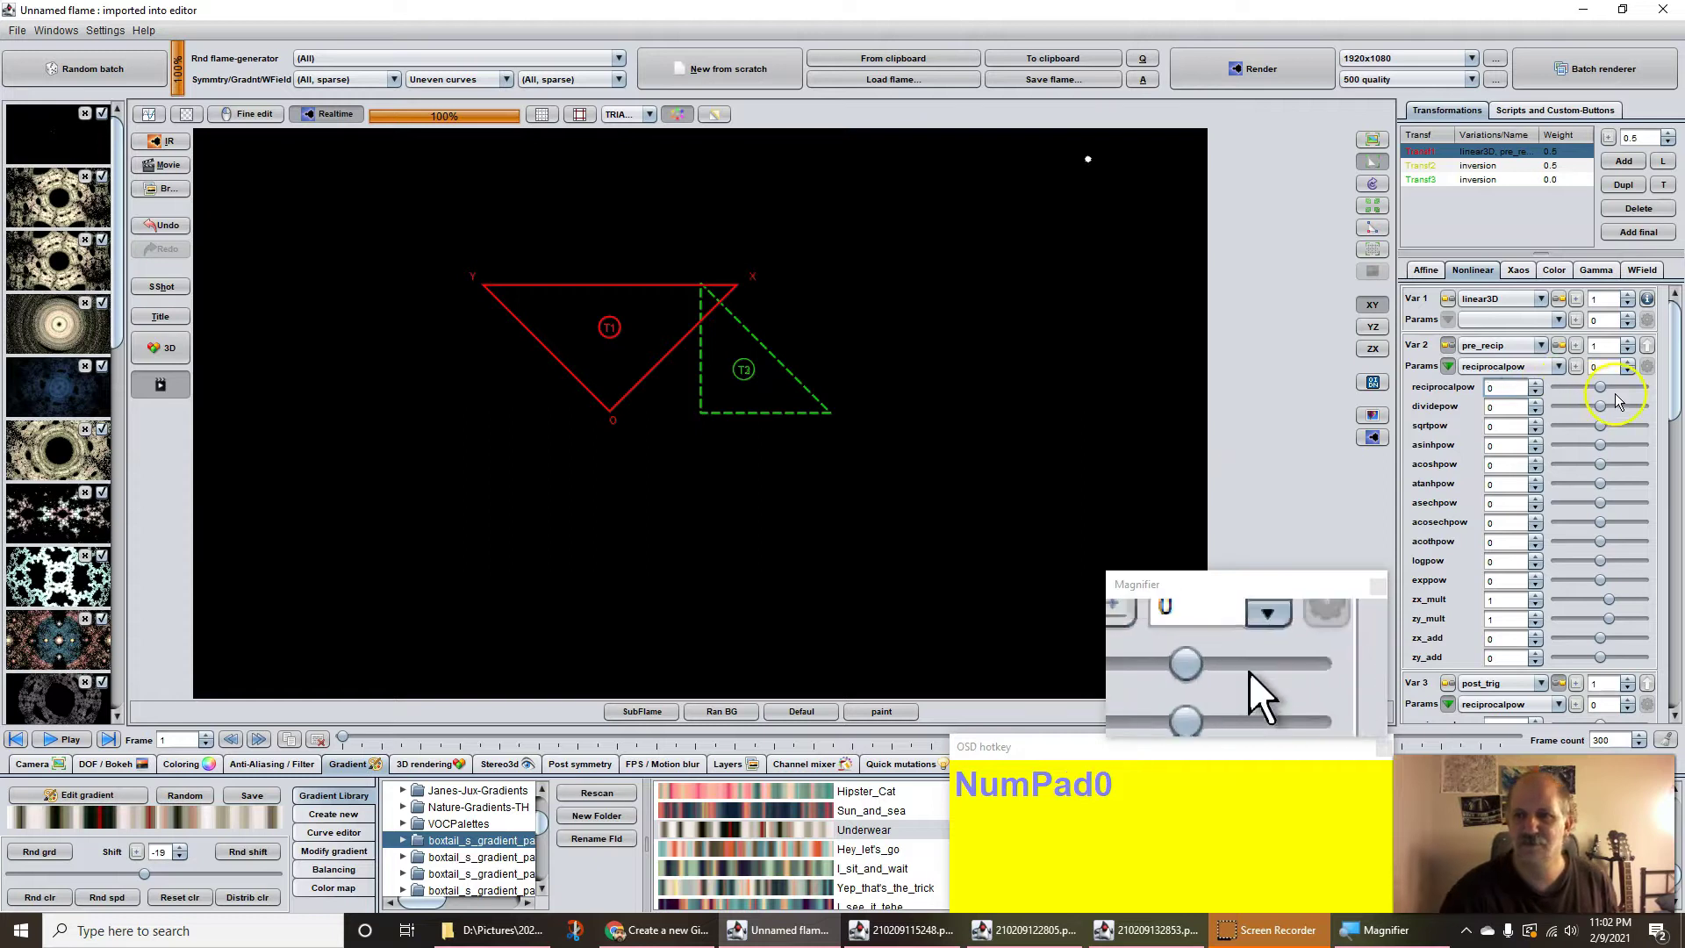
- Set reciprocalpow, sqrtpow and asinhpow of the first transform's post_trig variation to 1
drag(1678, 347, 1676, 388)
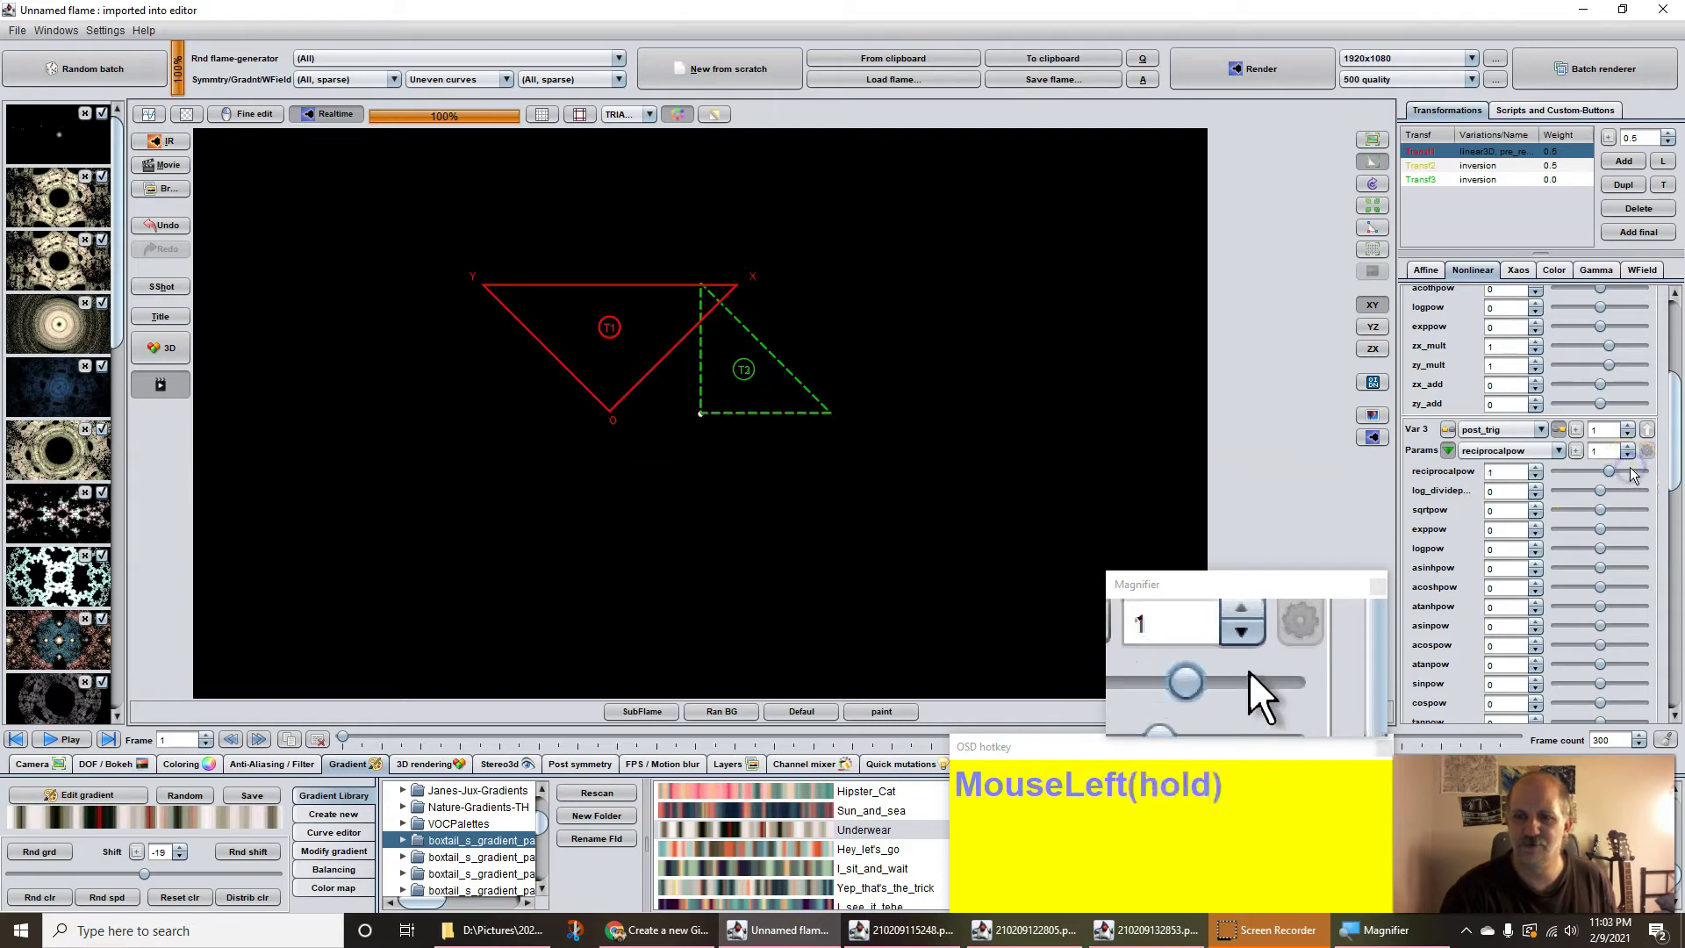
click(1631, 509)
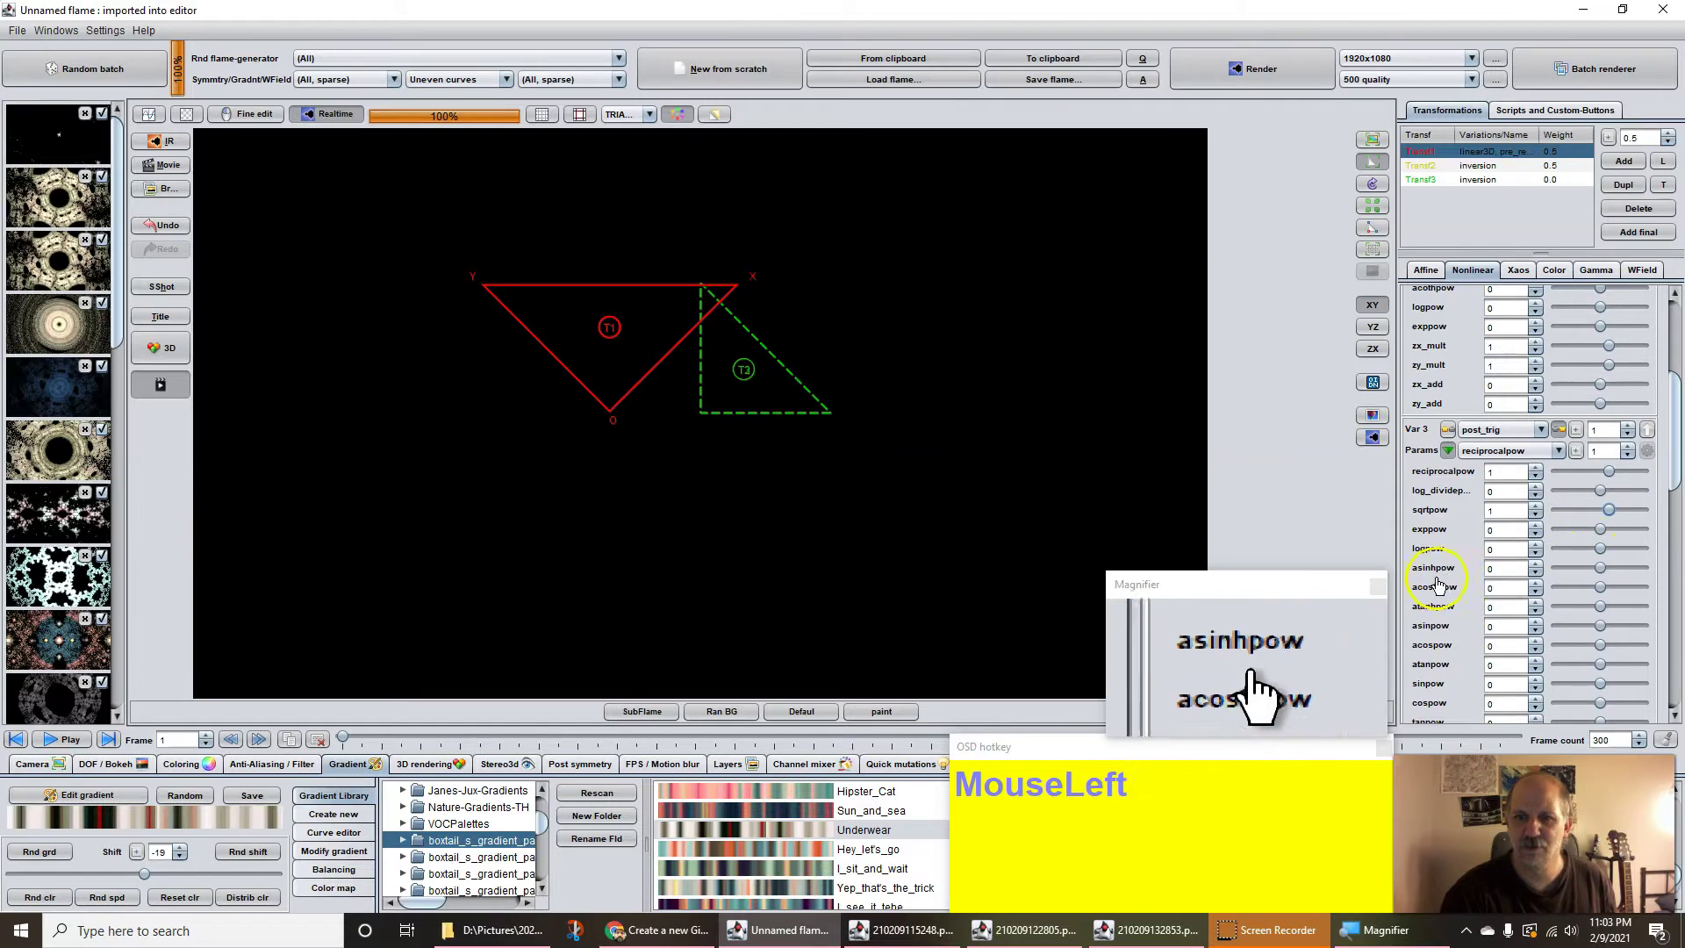
click(1630, 567)
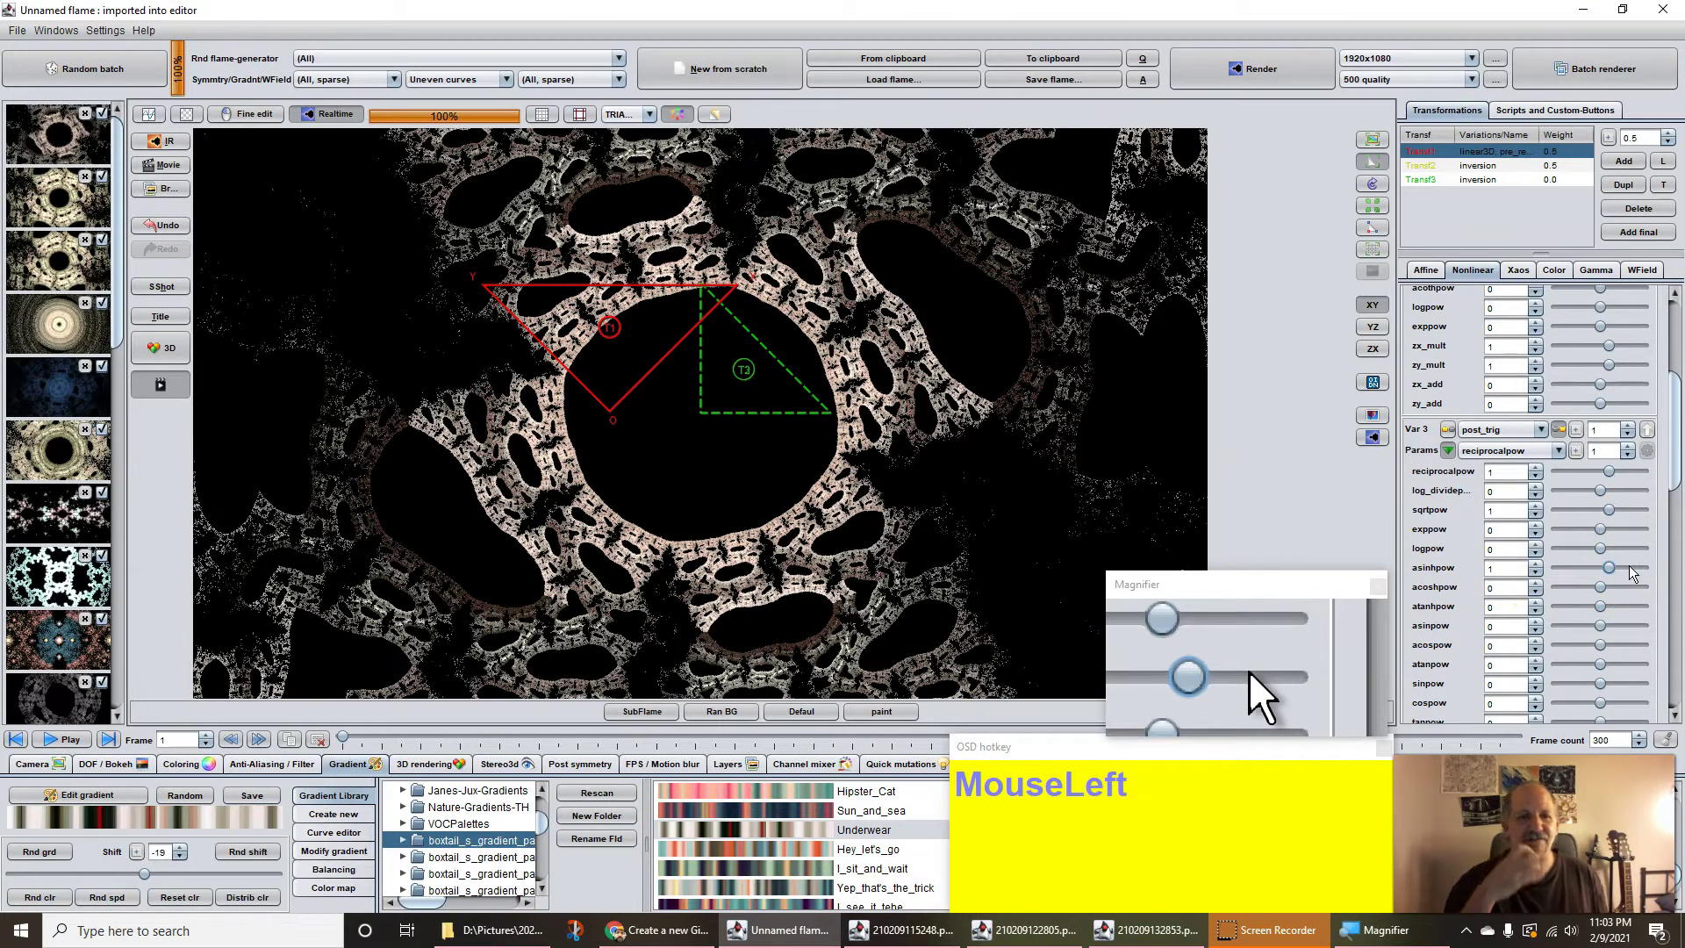
- Rotate the first transform's triangle counter-clockwise, move it close to the flame's centre and enlarge it slightly
click(1191, 537)
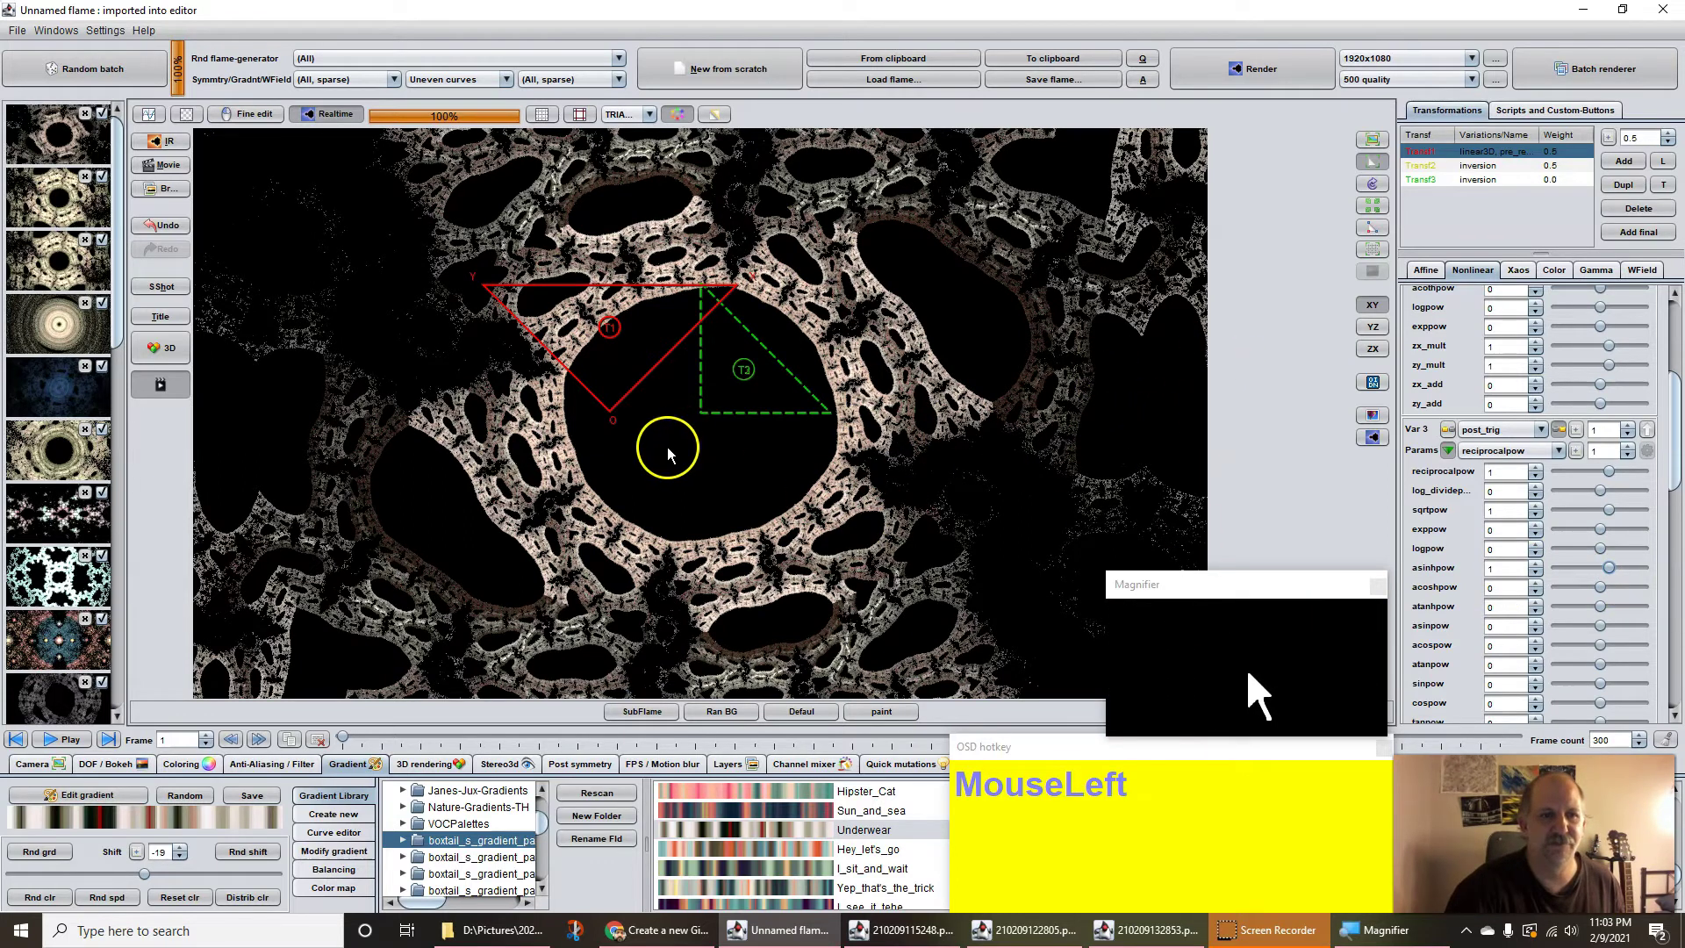
right_click(663, 410)
drag(596, 416, 551, 430)
drag(804, 448, 934, 461)
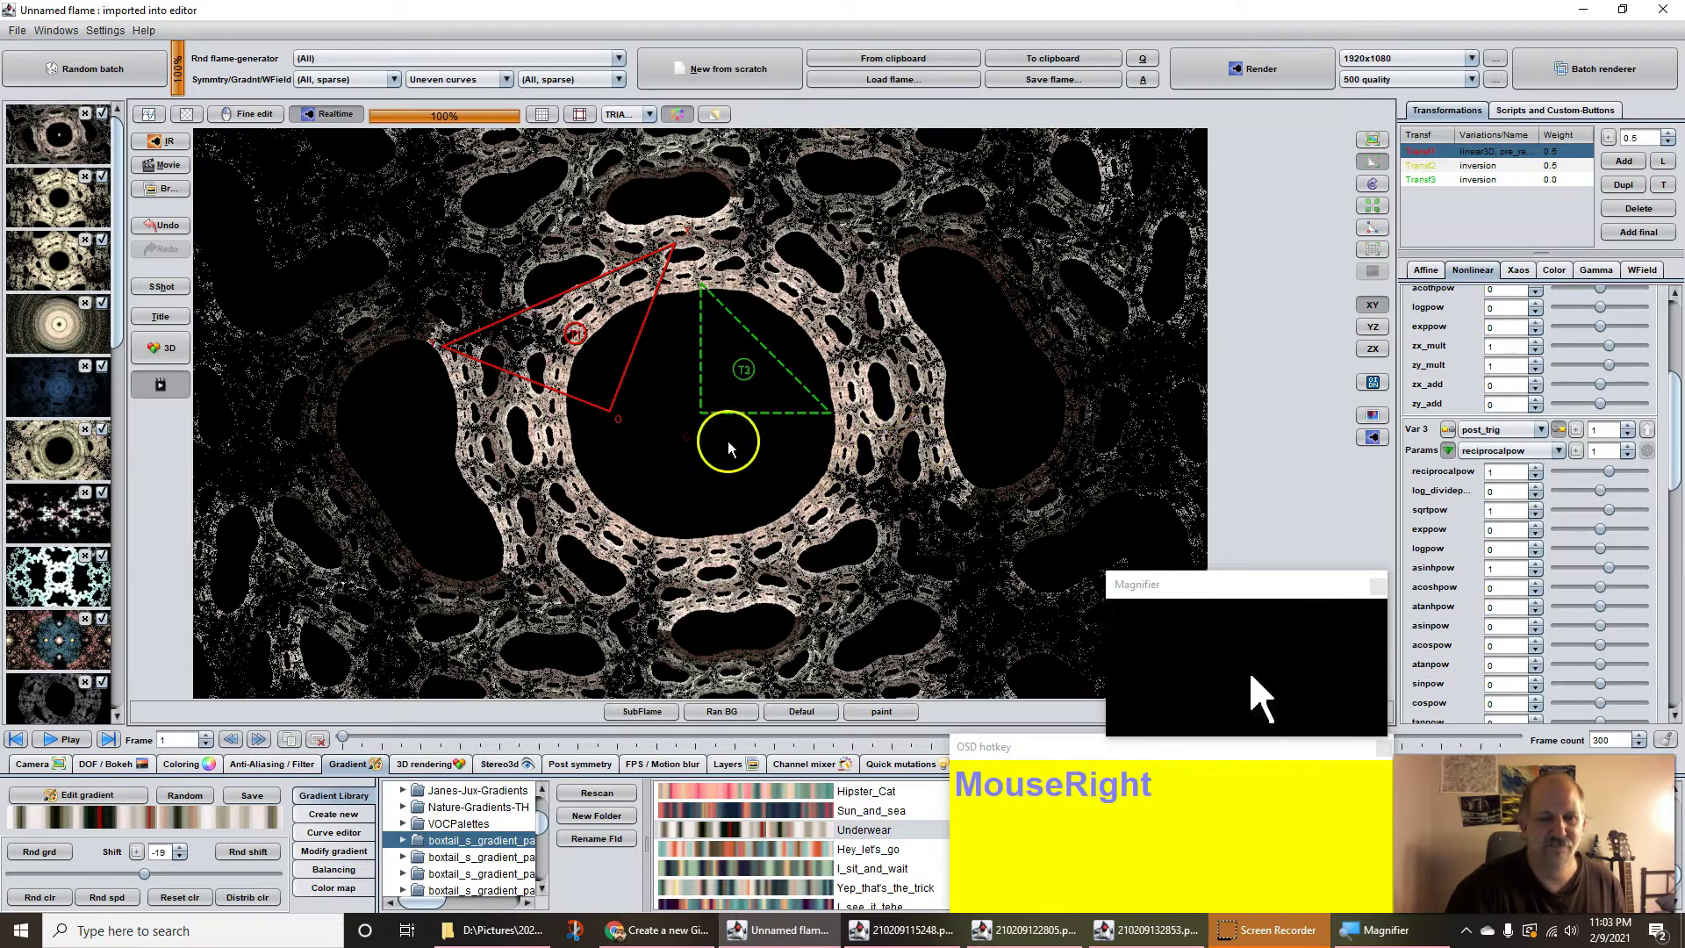
drag(577, 393, 655, 396)
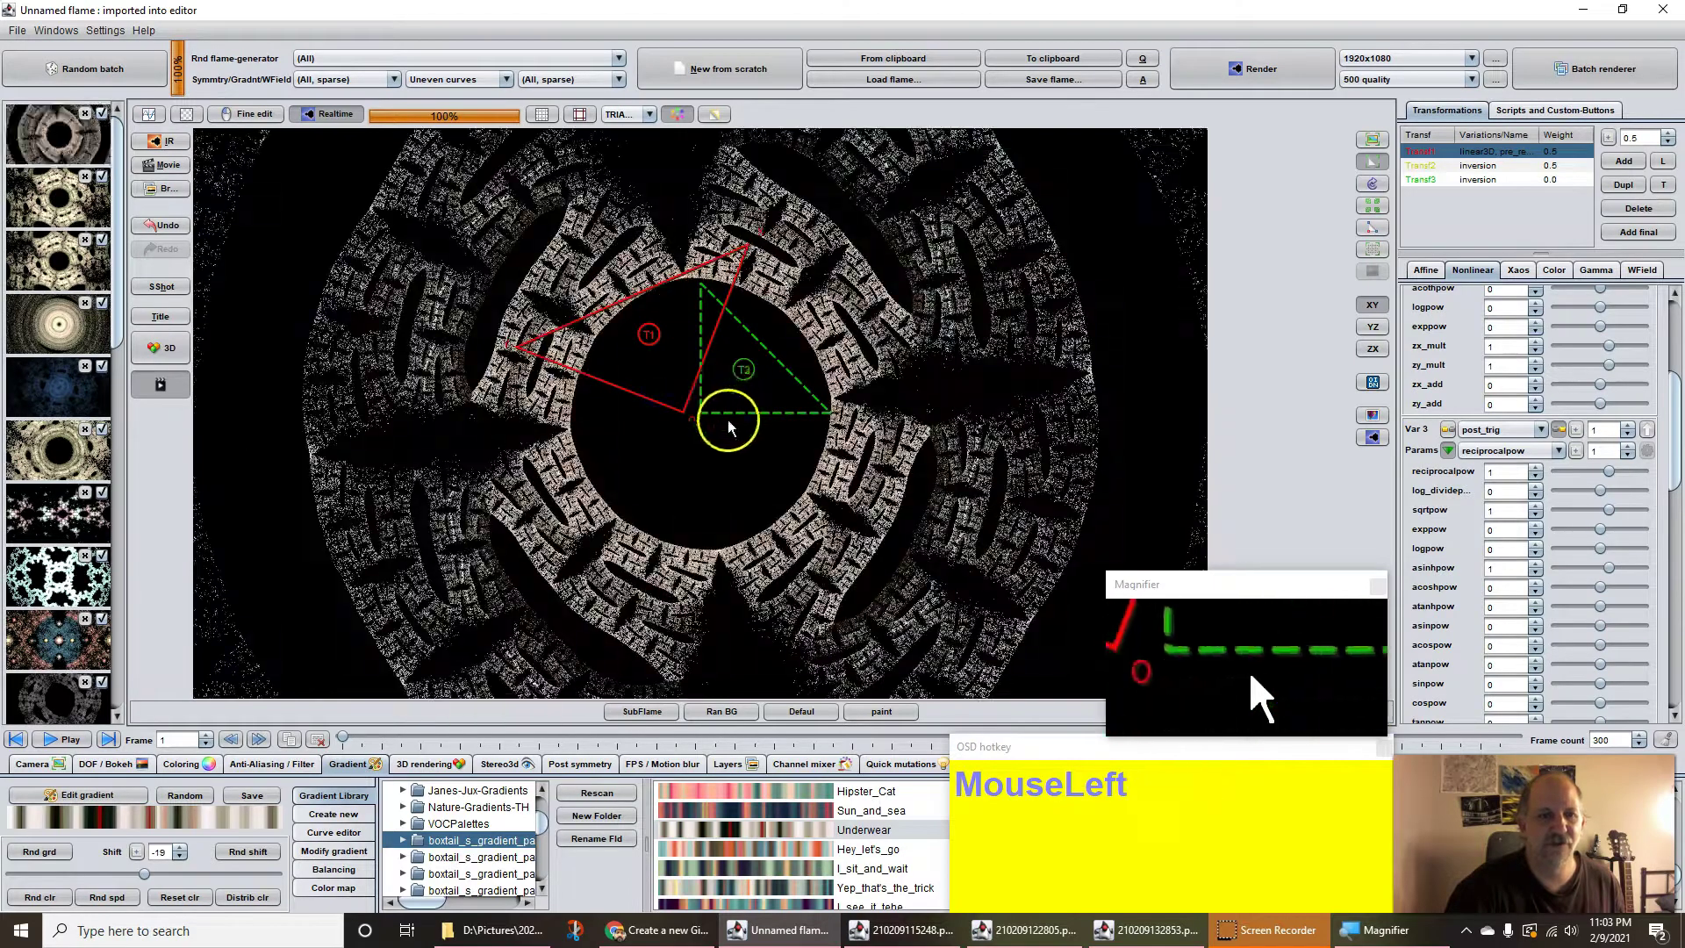
scroll(709, 416, up, 1)
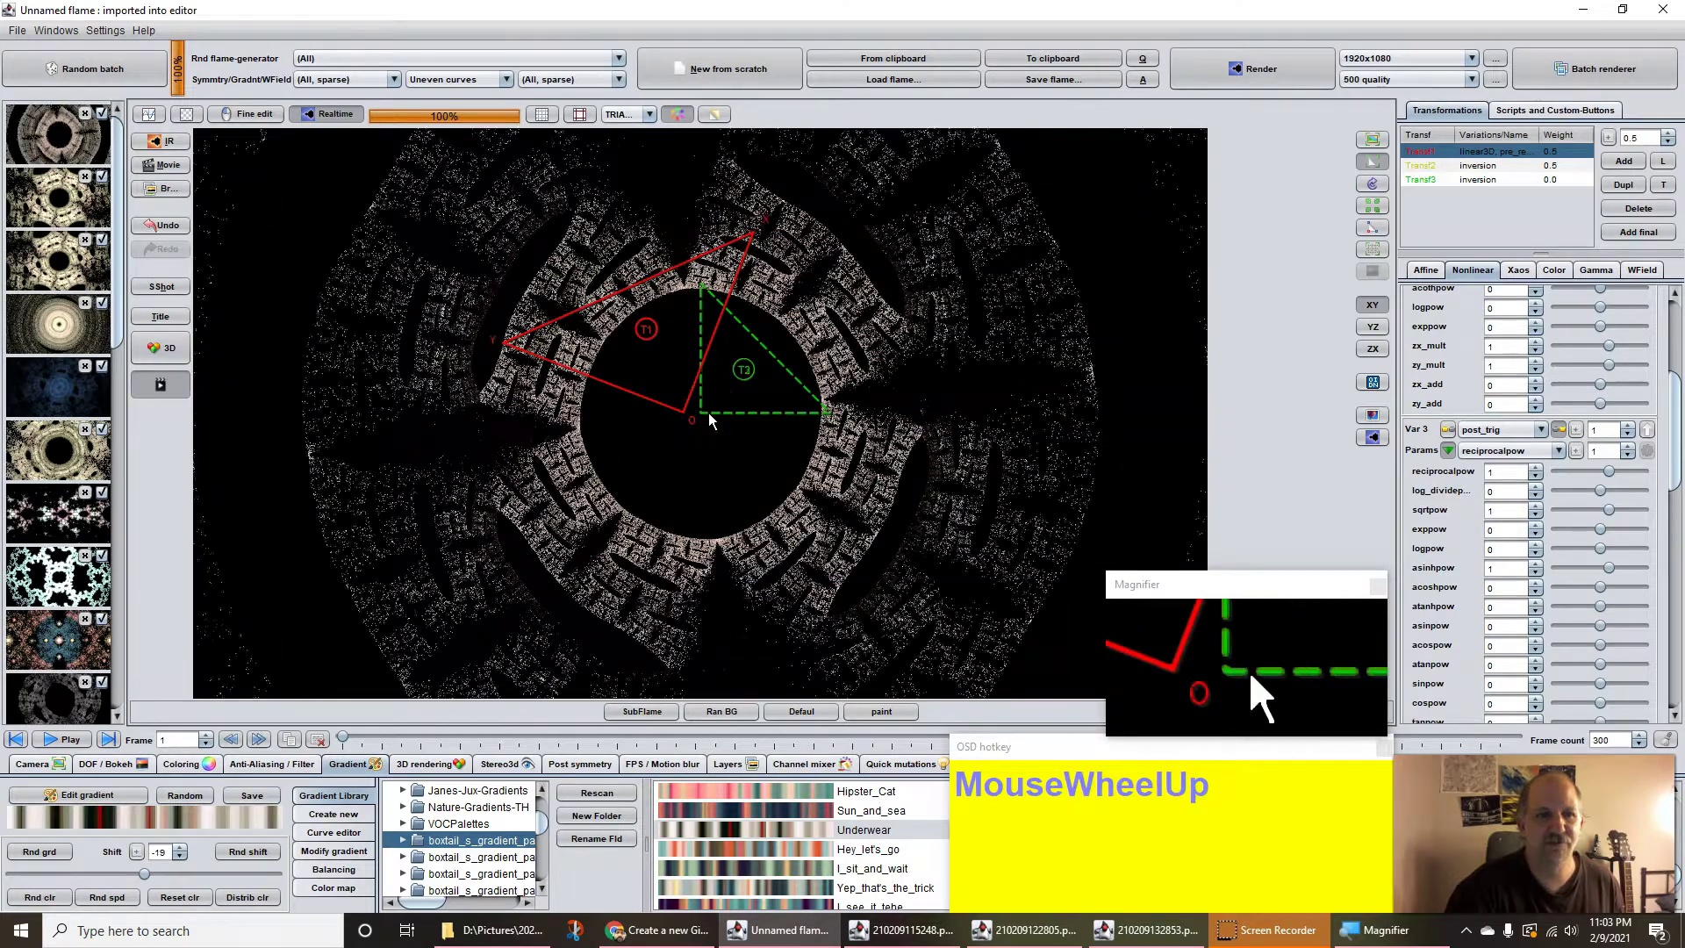
scroll(708, 415, up, 1)
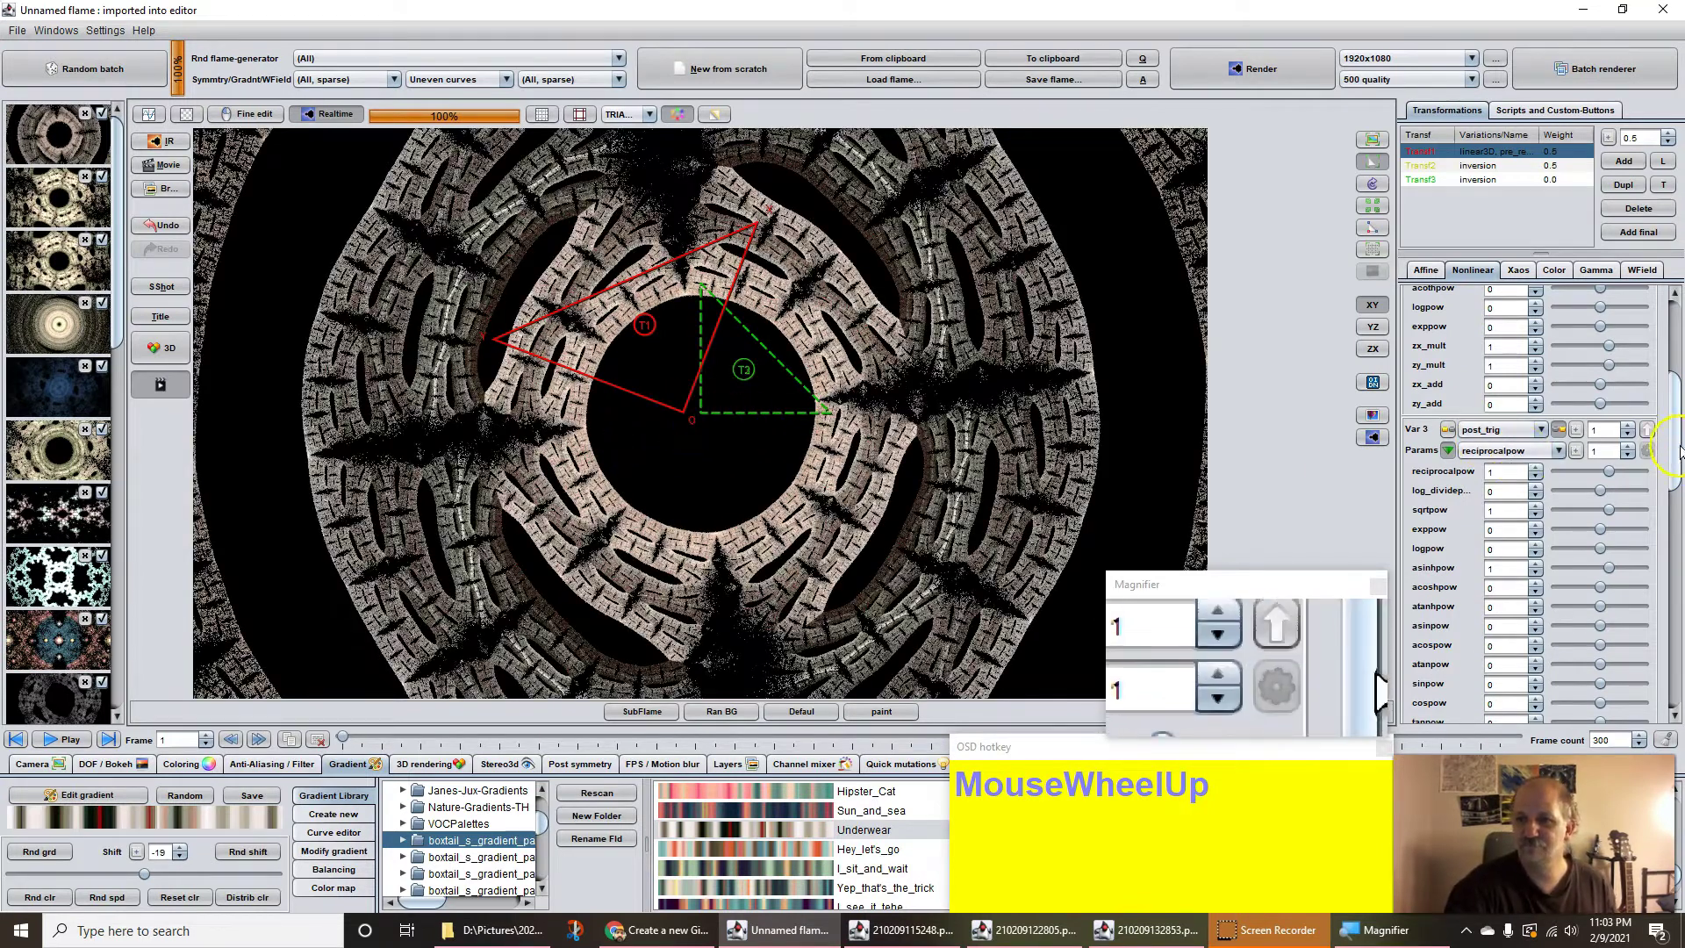
- Set post_trig's coshpow to 0.08 and cospow to 0.128, and enlarge the first transform's triangle
drag(1676, 453, 1677, 484)
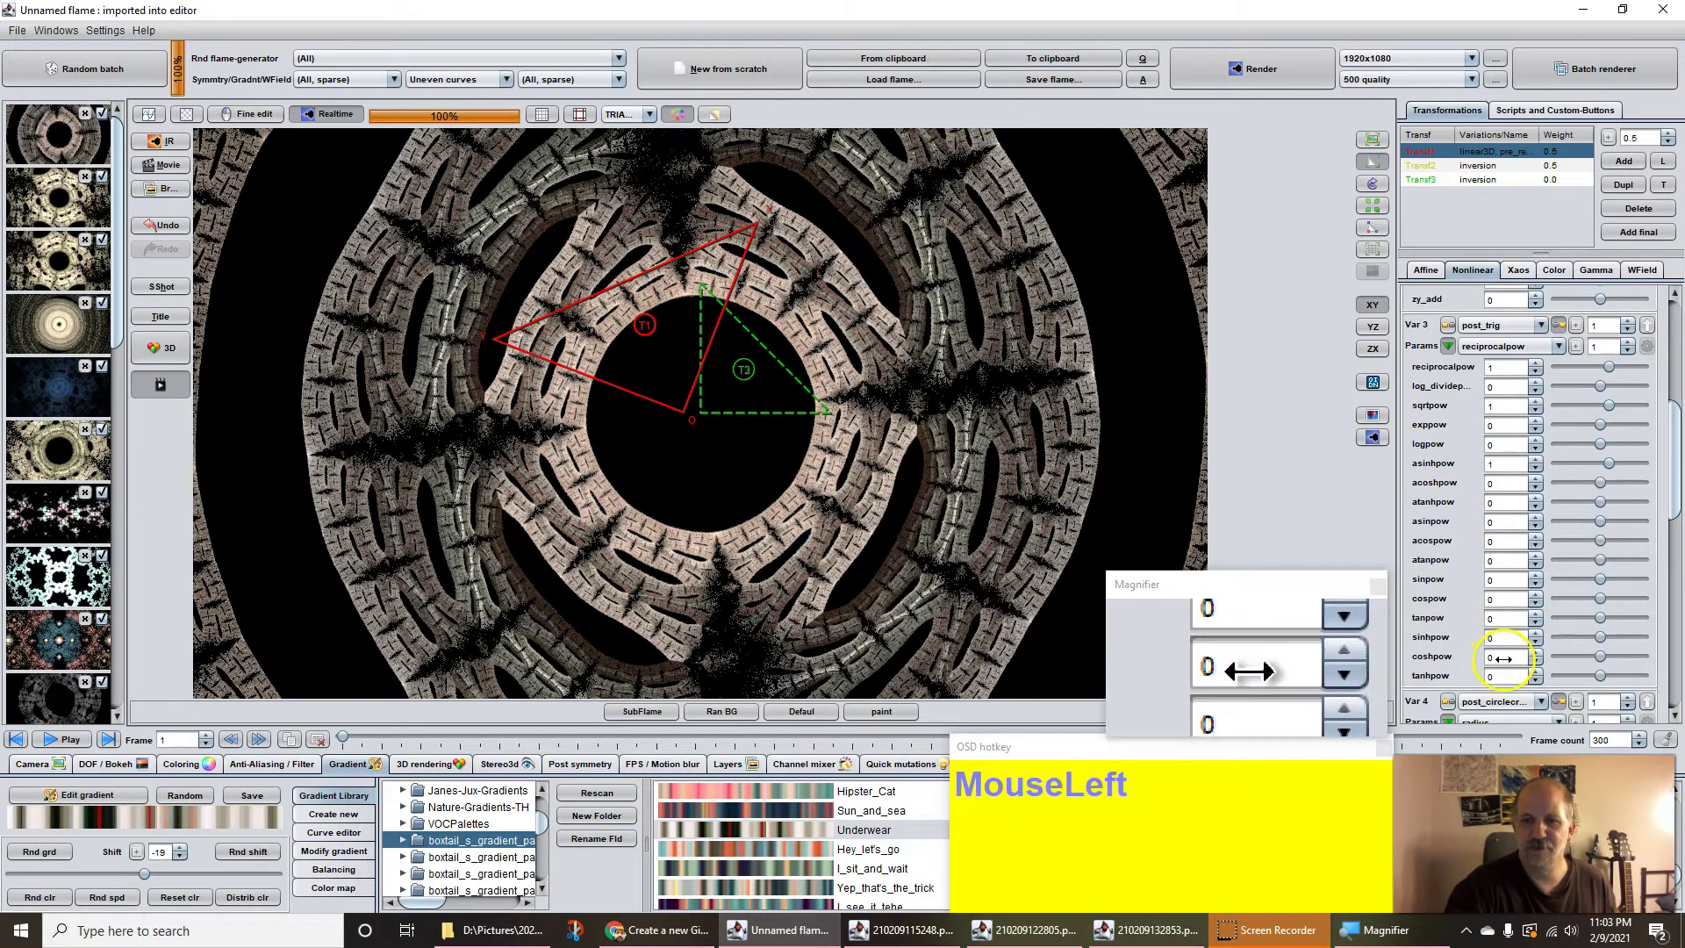
drag(1504, 658, 1523, 608)
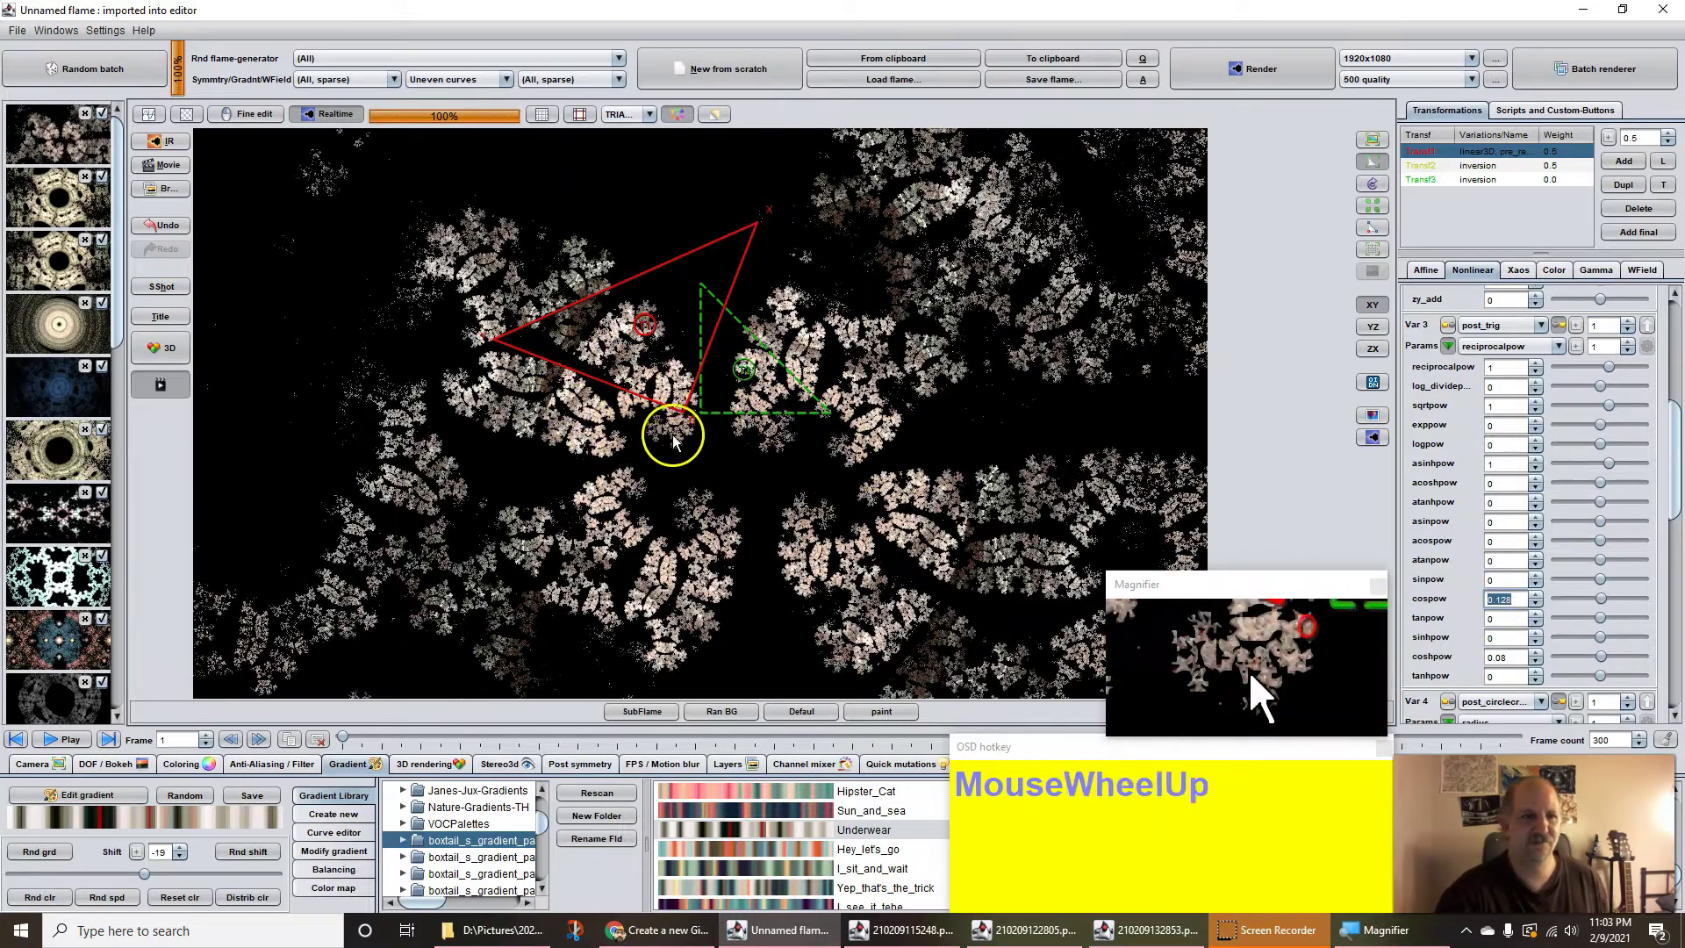
scroll(673, 441, up, 5)
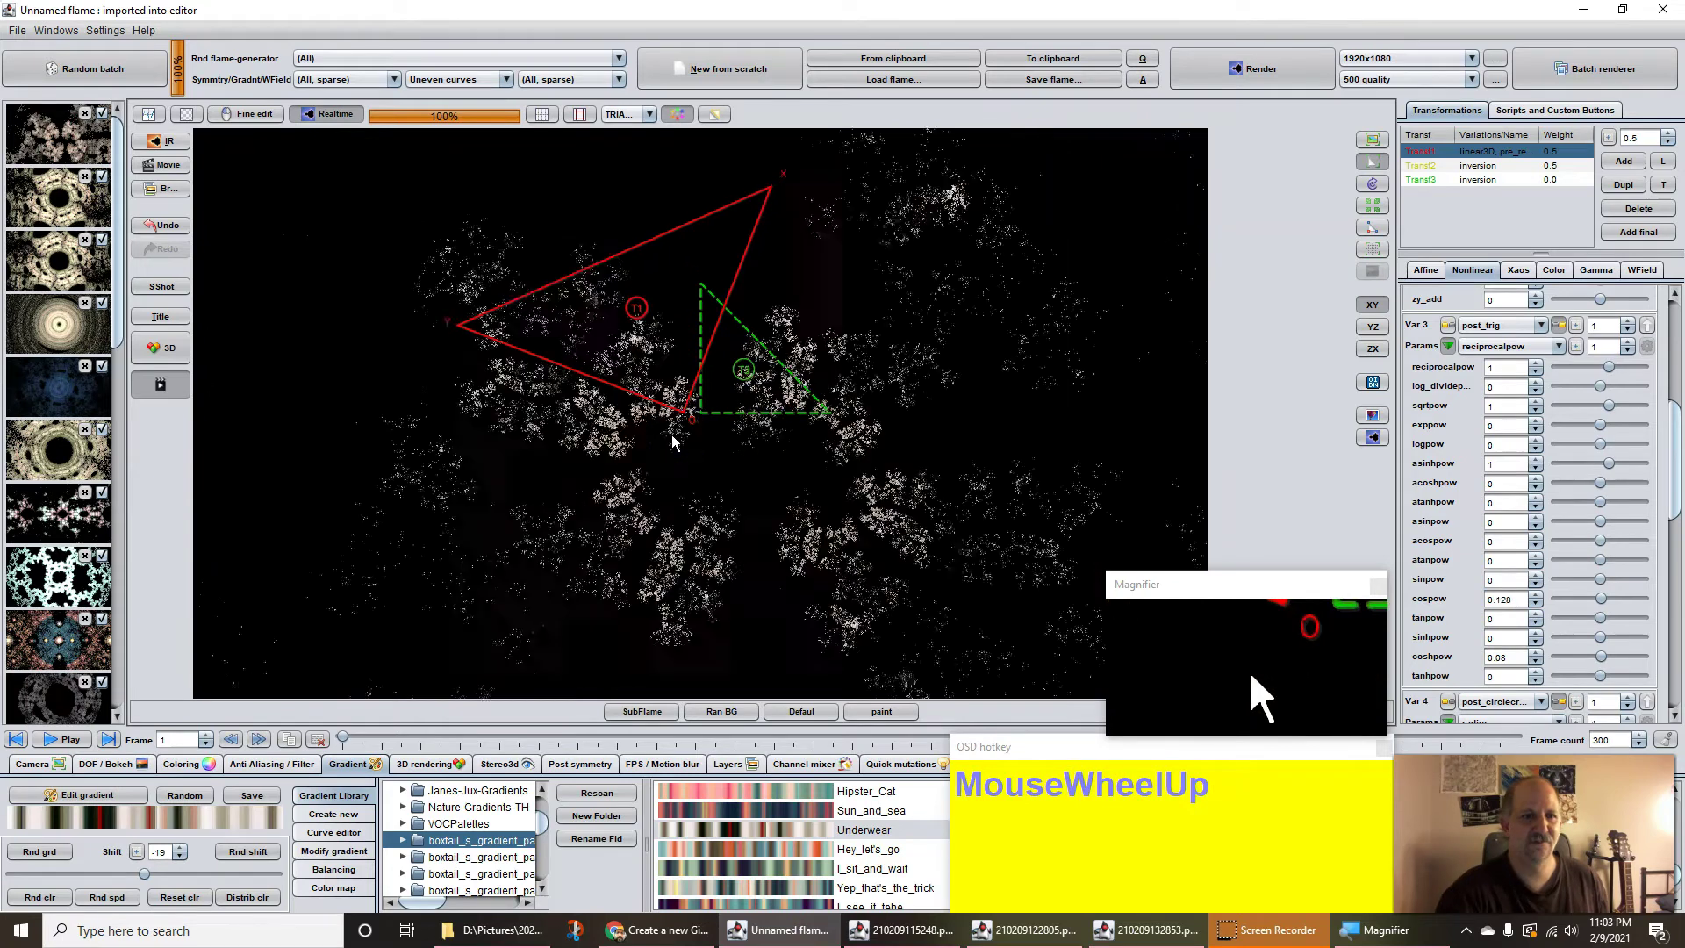
scroll(673, 439, up, 3)
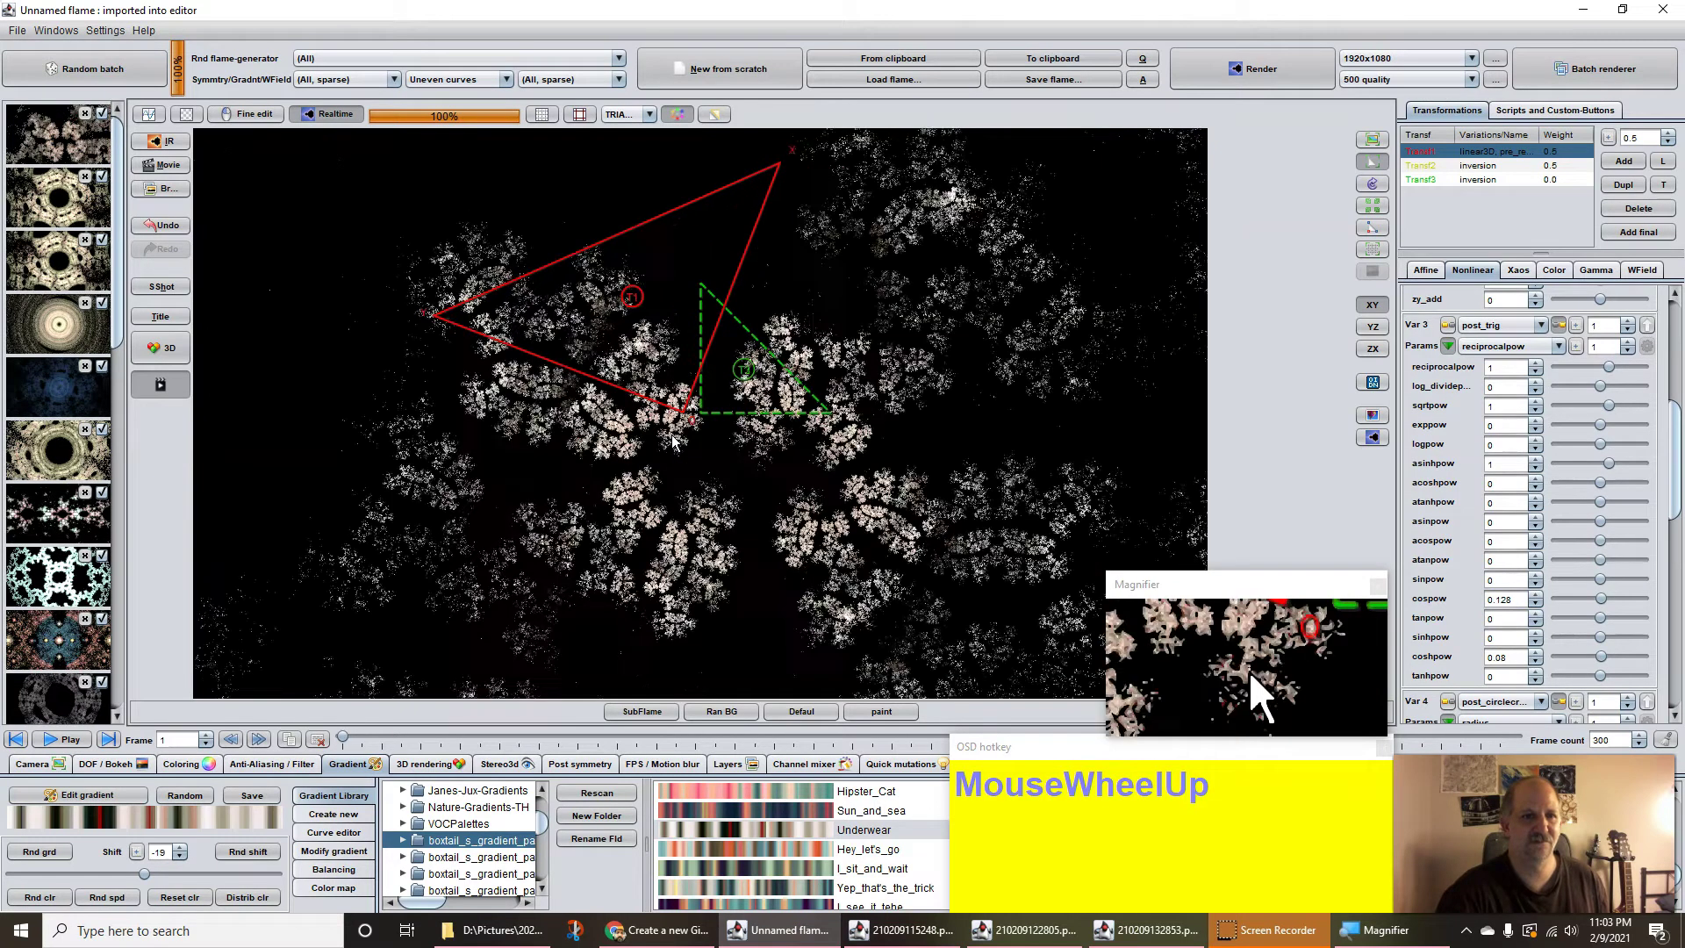
scroll(681, 441, up, 1)
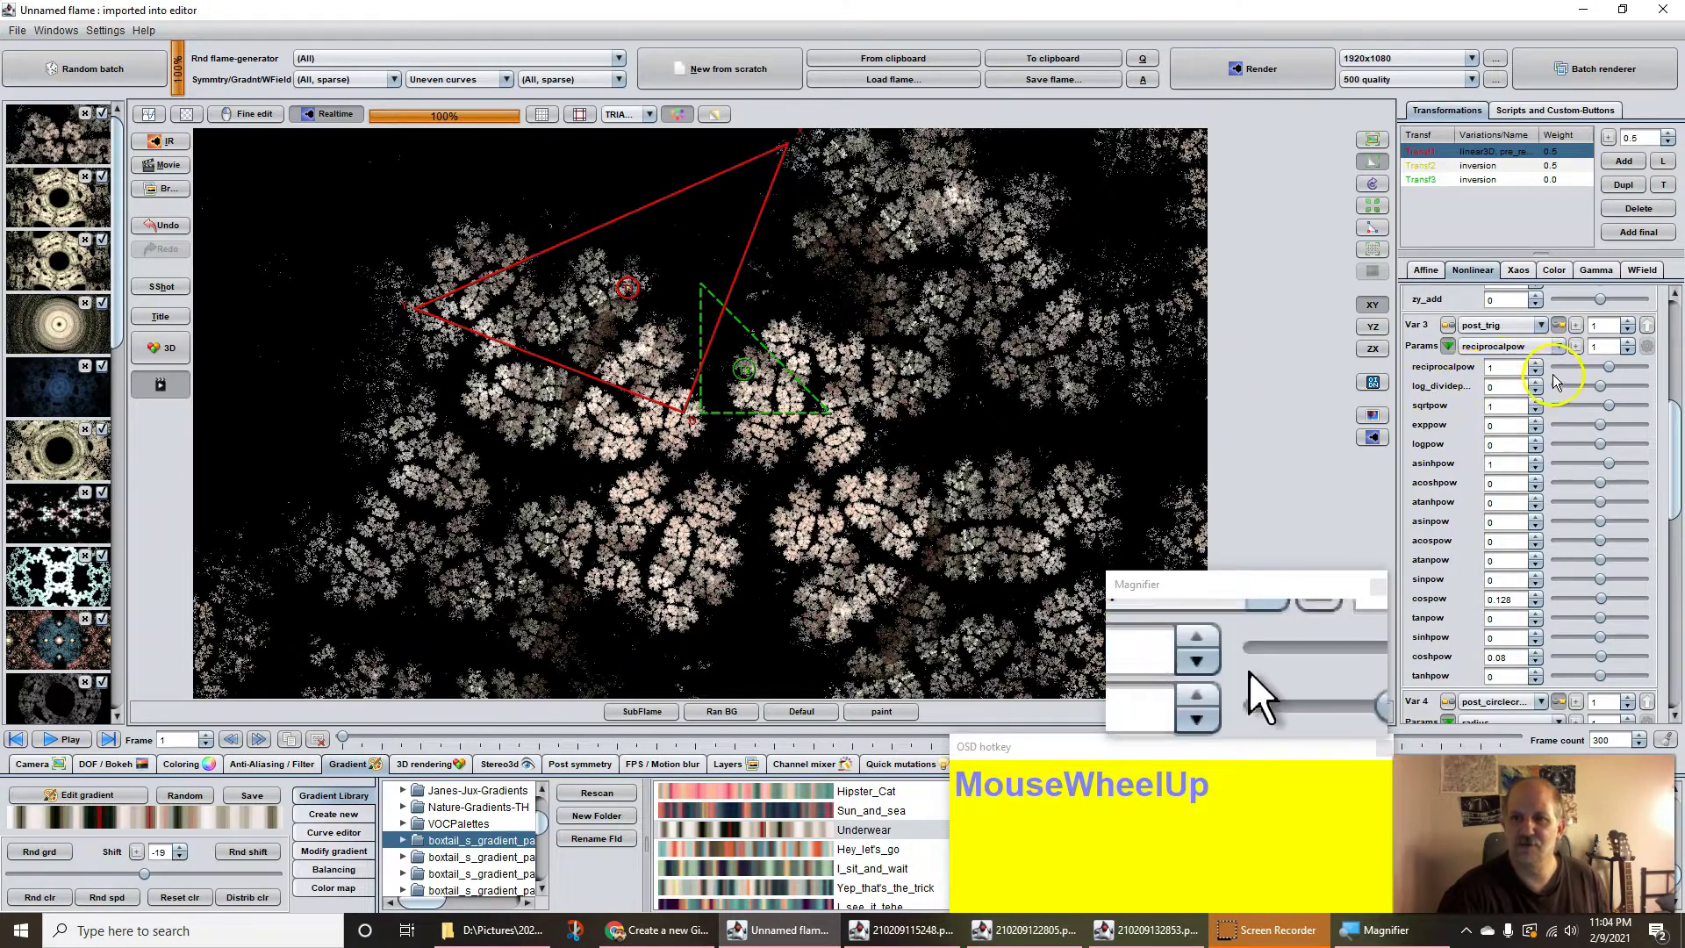
- Set post_trig's reciprocalpow to 0 and log_dividepow to 1, and rotate the first triangle clockwise and move it away from the centre
click(1584, 365)
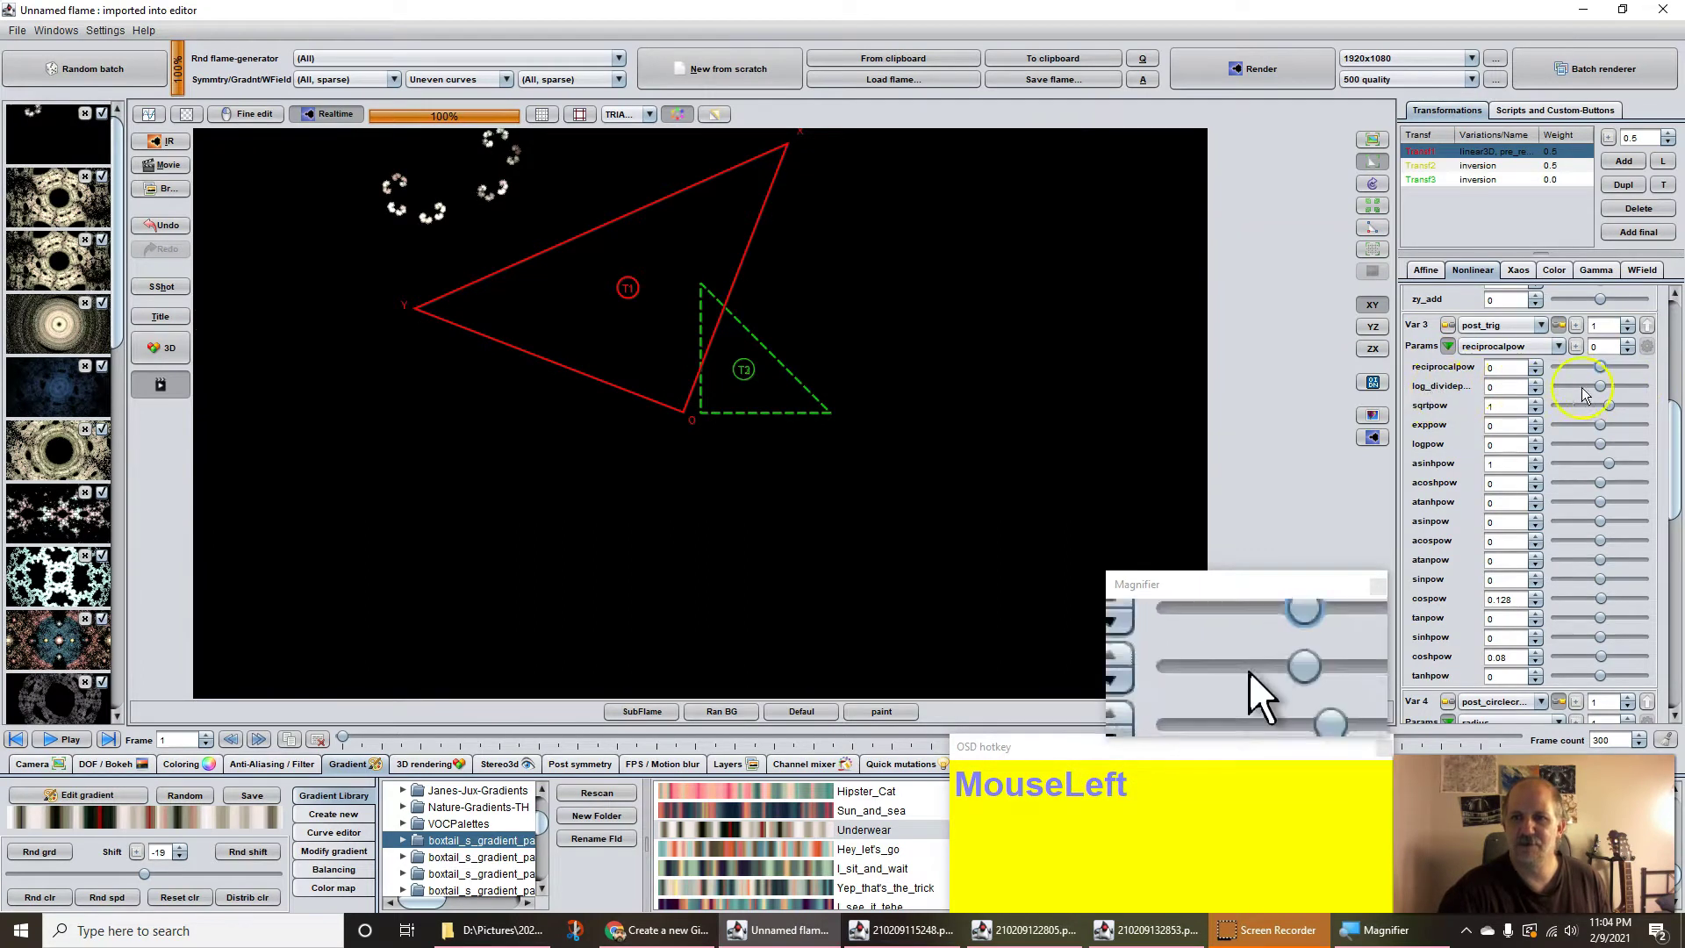
click(1628, 386)
drag(689, 411, 204, 421)
drag(708, 419, 547, 394)
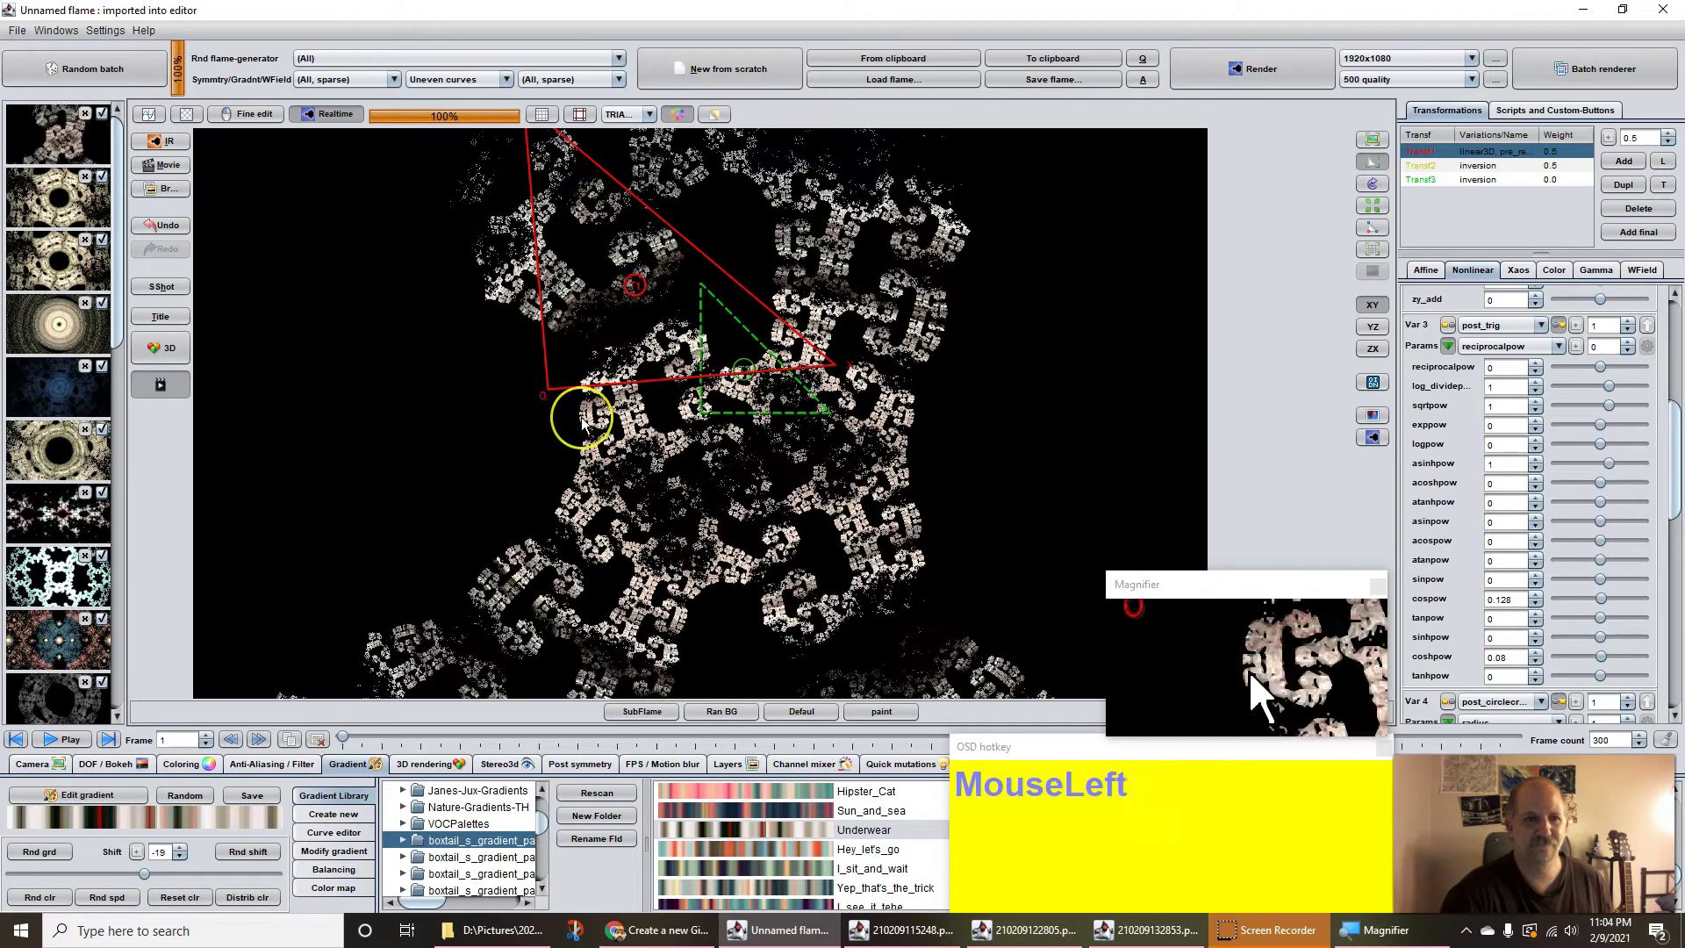
- Enlarge the first transform's triangle further and rotate it counter-clockwise
scroll(581, 418, up, 3)
scroll(581, 418, up, 2)
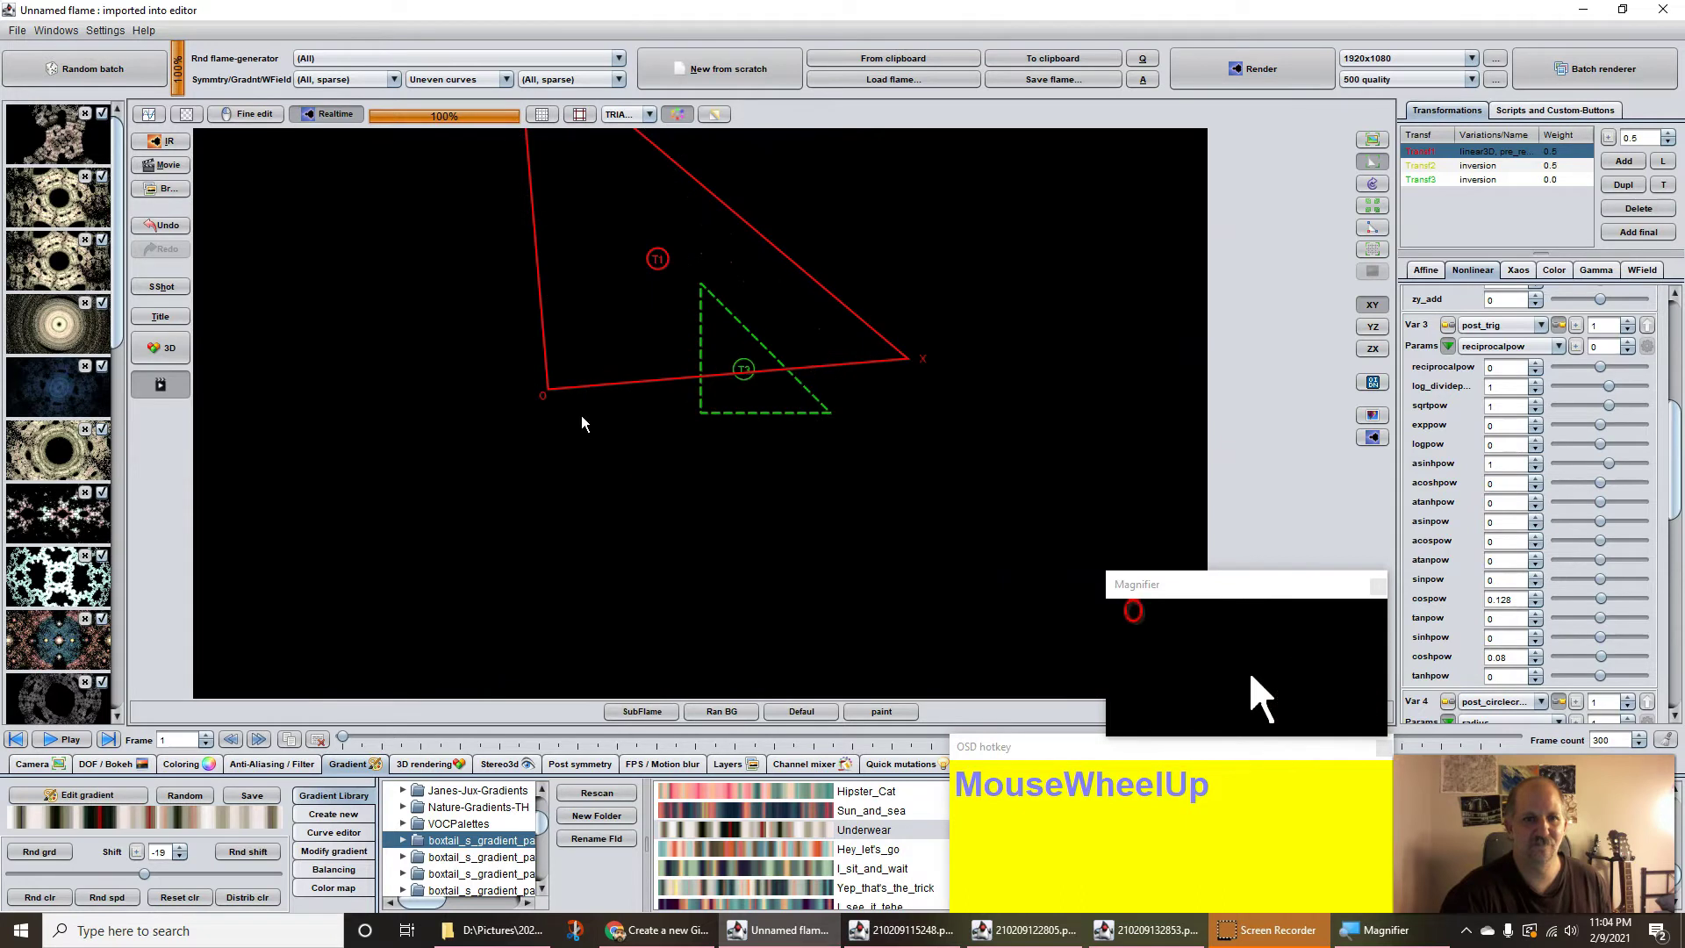
scroll(582, 417, up, 2)
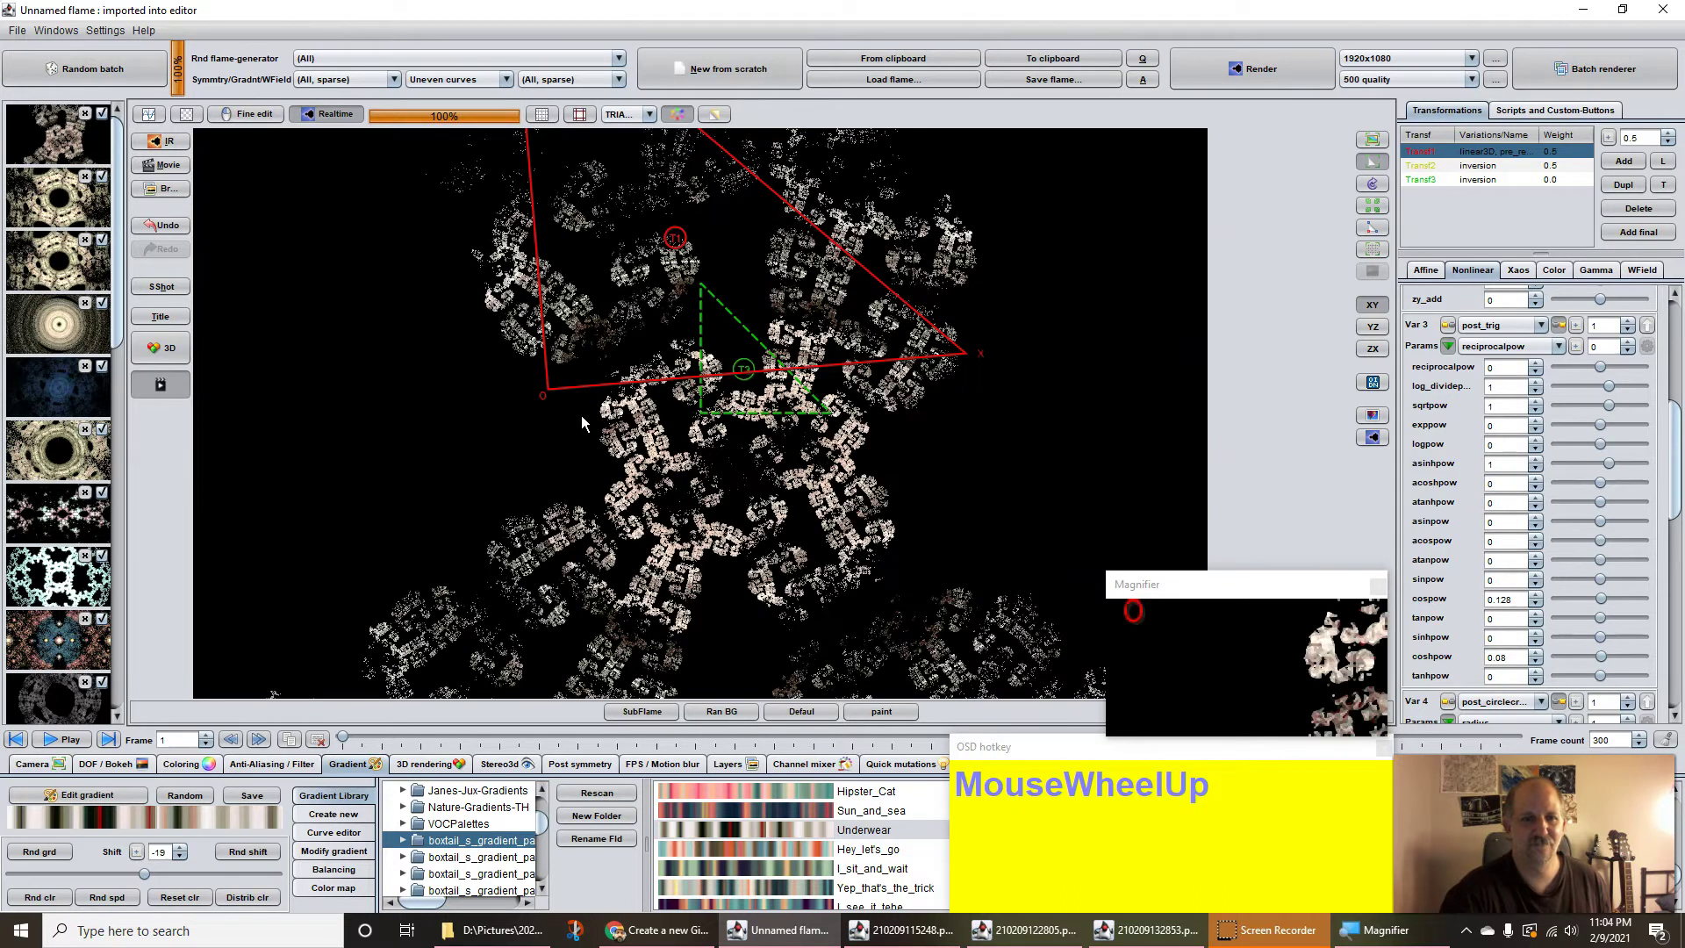
drag(636, 419, 1038, 413)
mouse_move(612, 423)
mouse_down()
mouse_move(593, 411)
mouse_move(638, 416)
mouse_up()
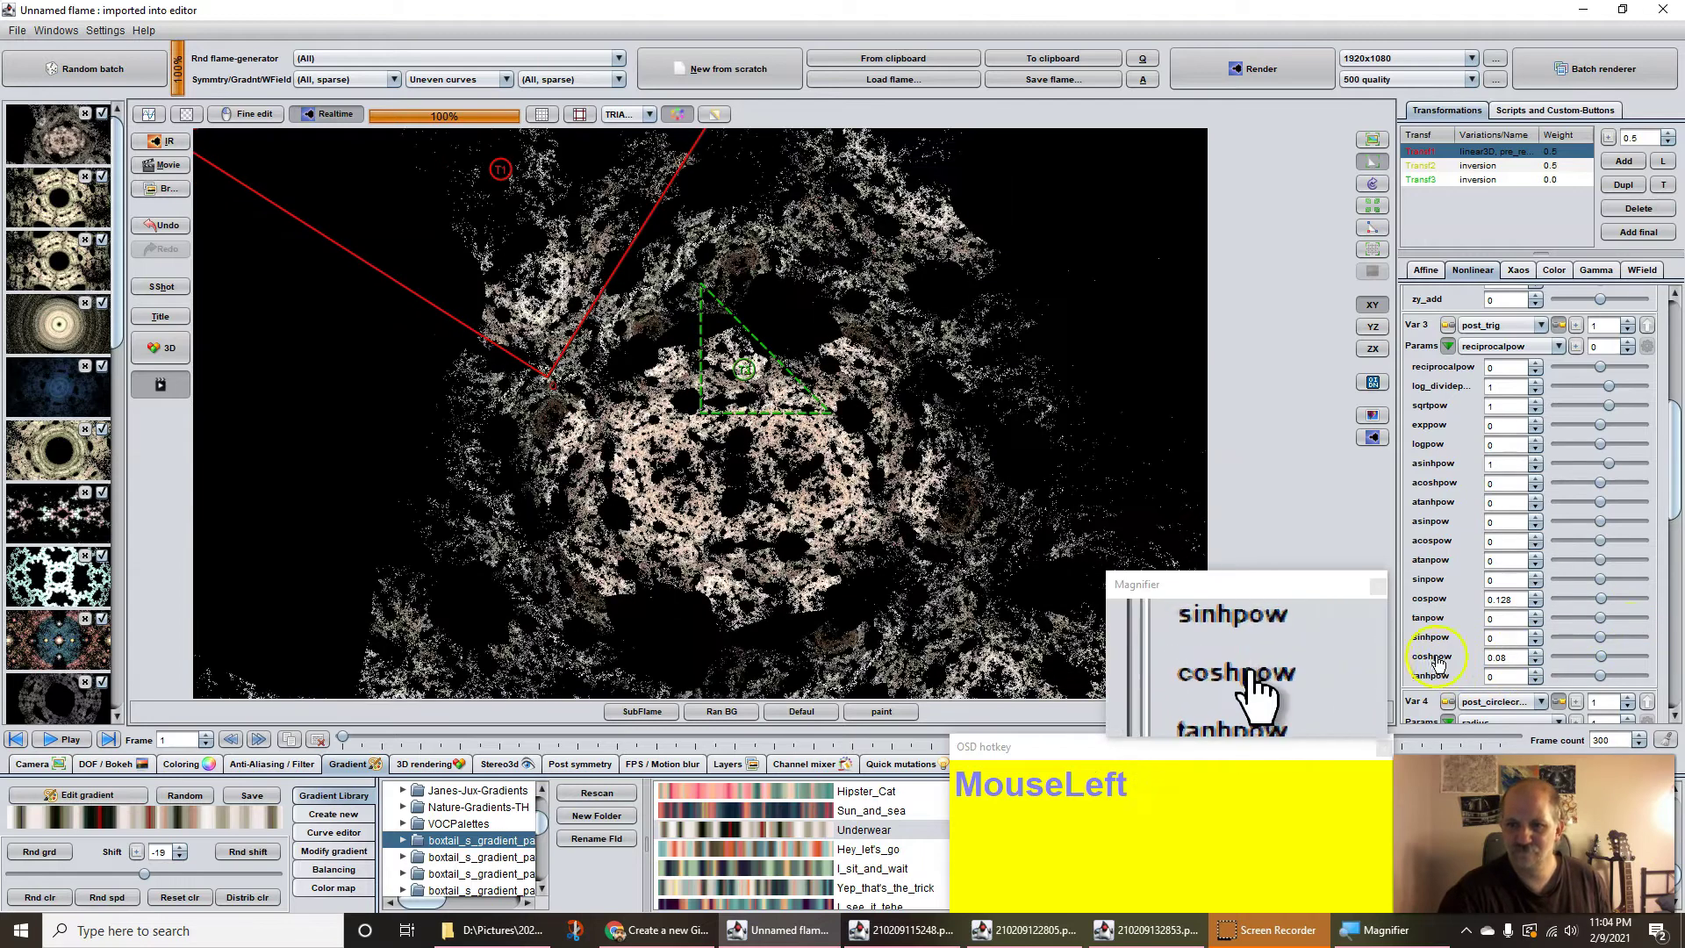
- Reset coshpow, cospow and asinhpow of post_trig to 0 and fine-tune the size of the first transform's triangle
drag(1436, 658, 1436, 659)
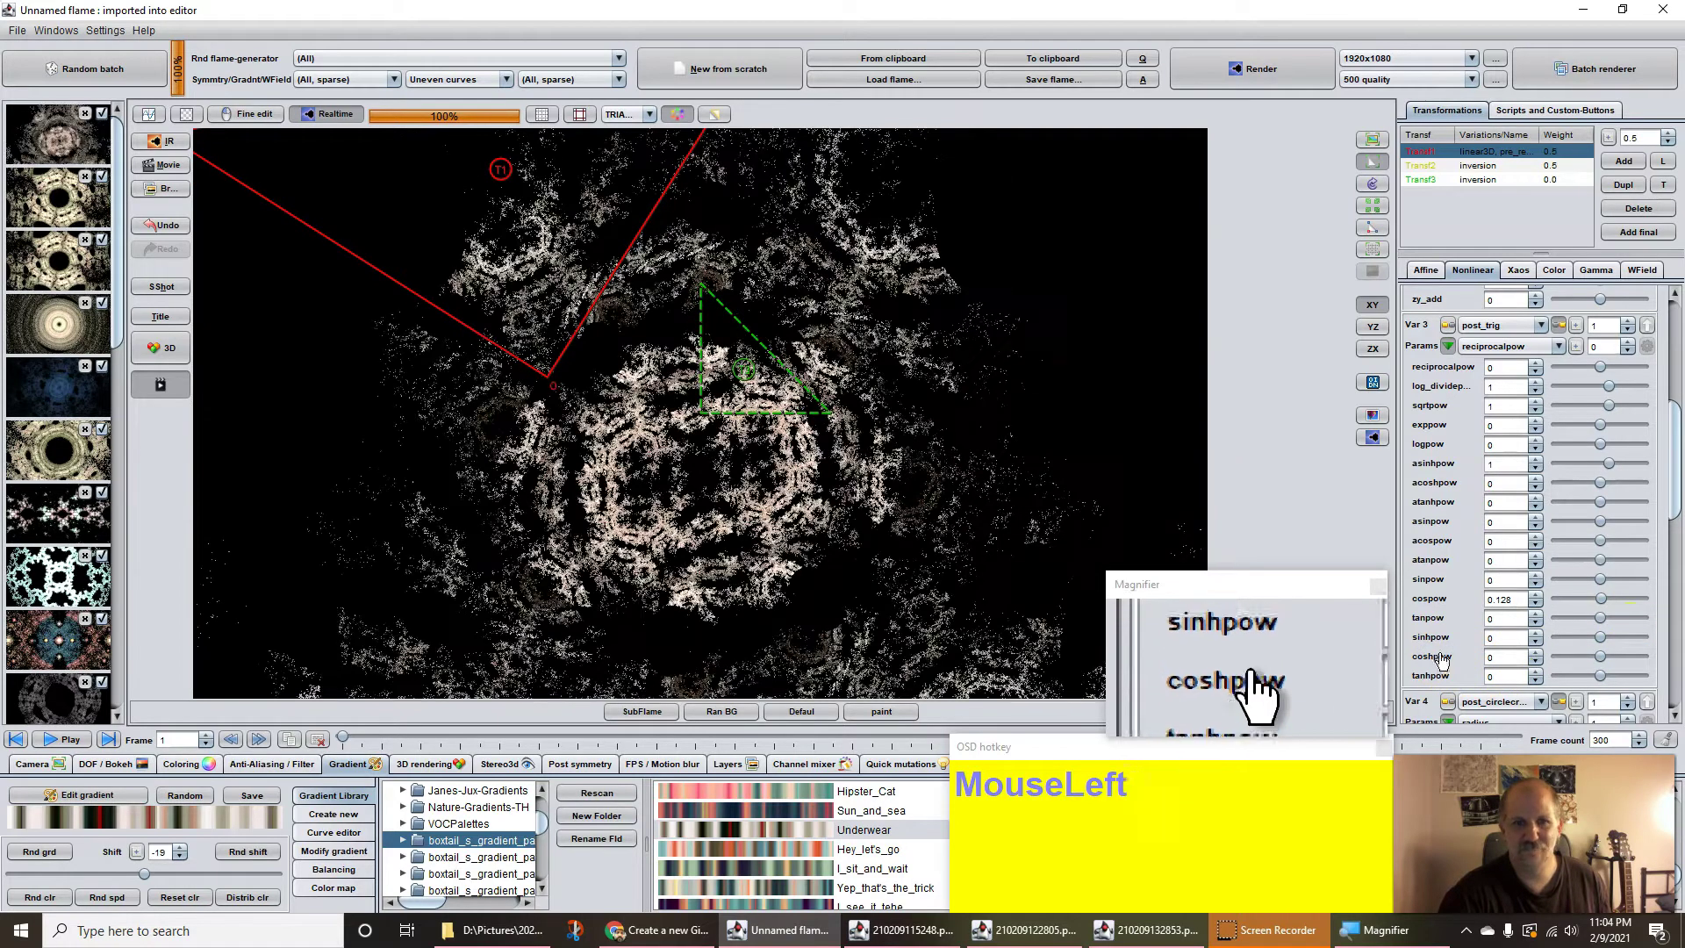
click(1436, 600)
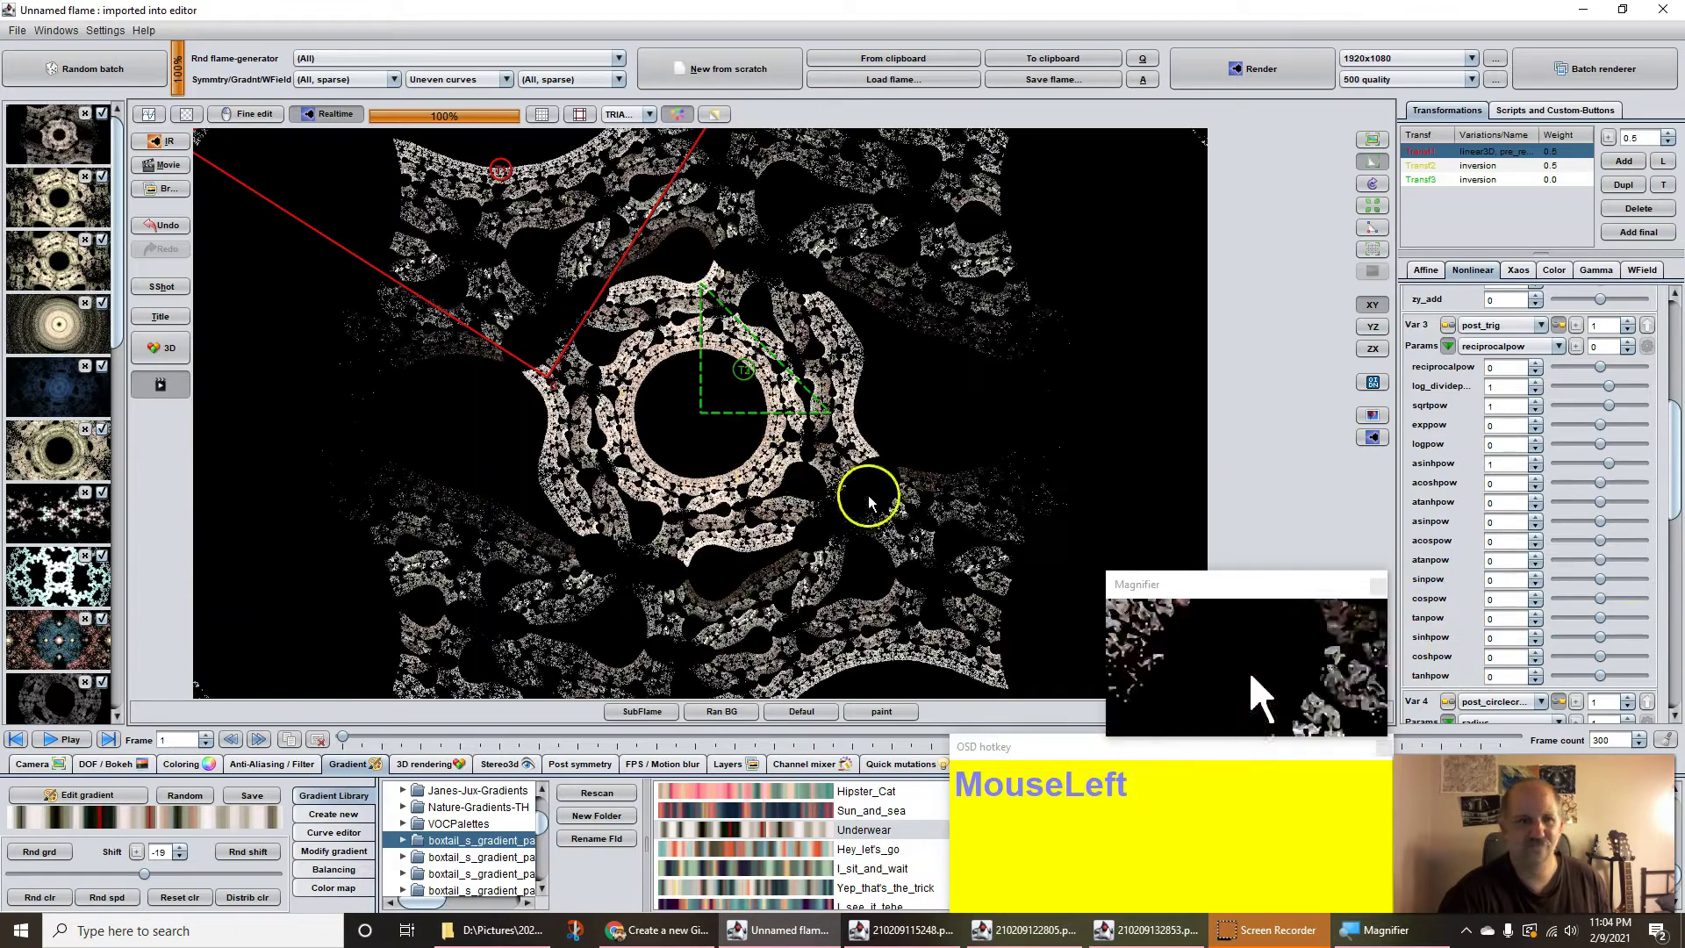
scroll(532, 373, up, 1)
scroll(535, 373, down, 1)
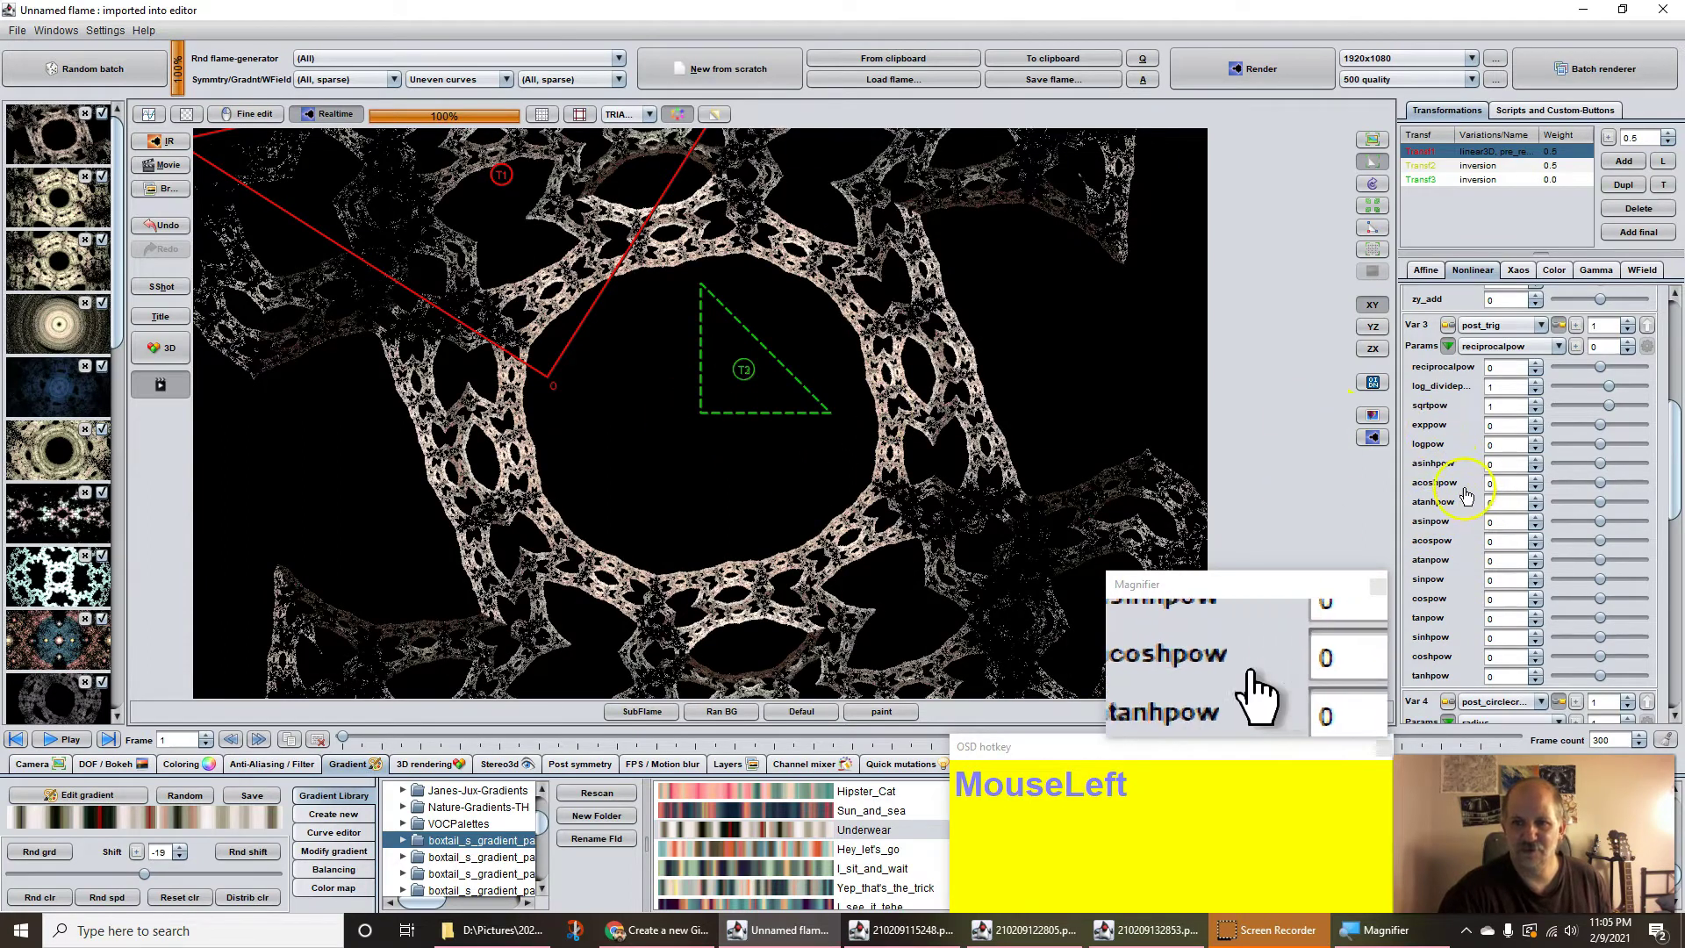
- Try atanhpow values of 0.876 and 1.564 for the post_trig variation
drag(1492, 502, 1504, 502)
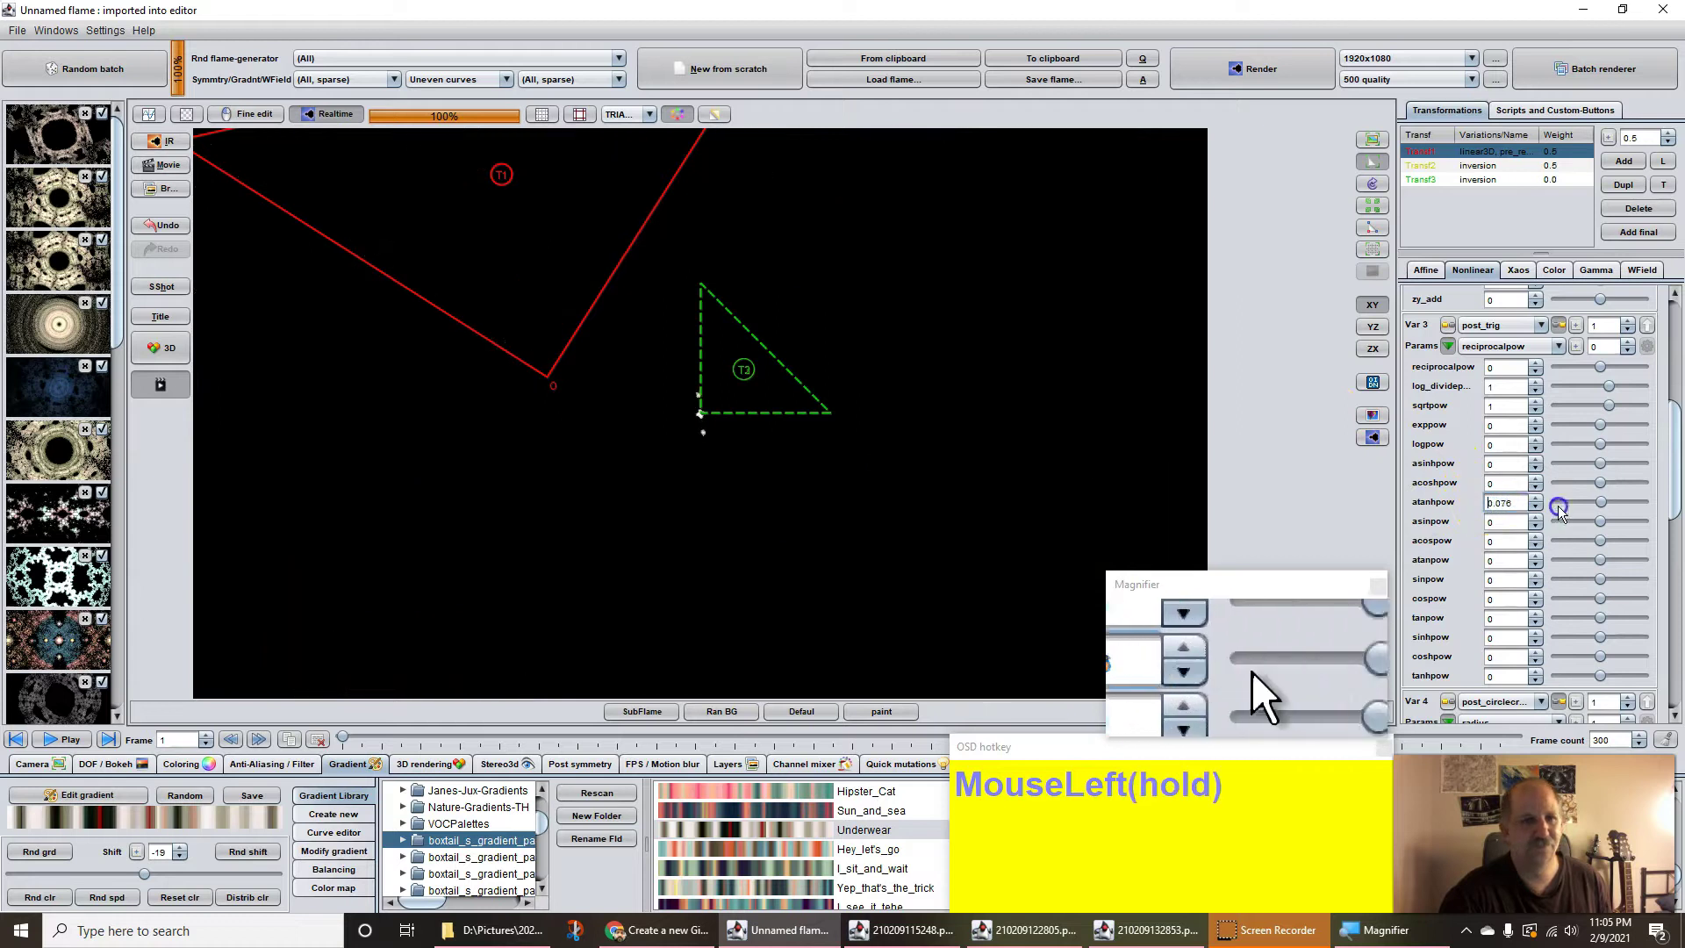
drag(1678, 500, 1680, 501)
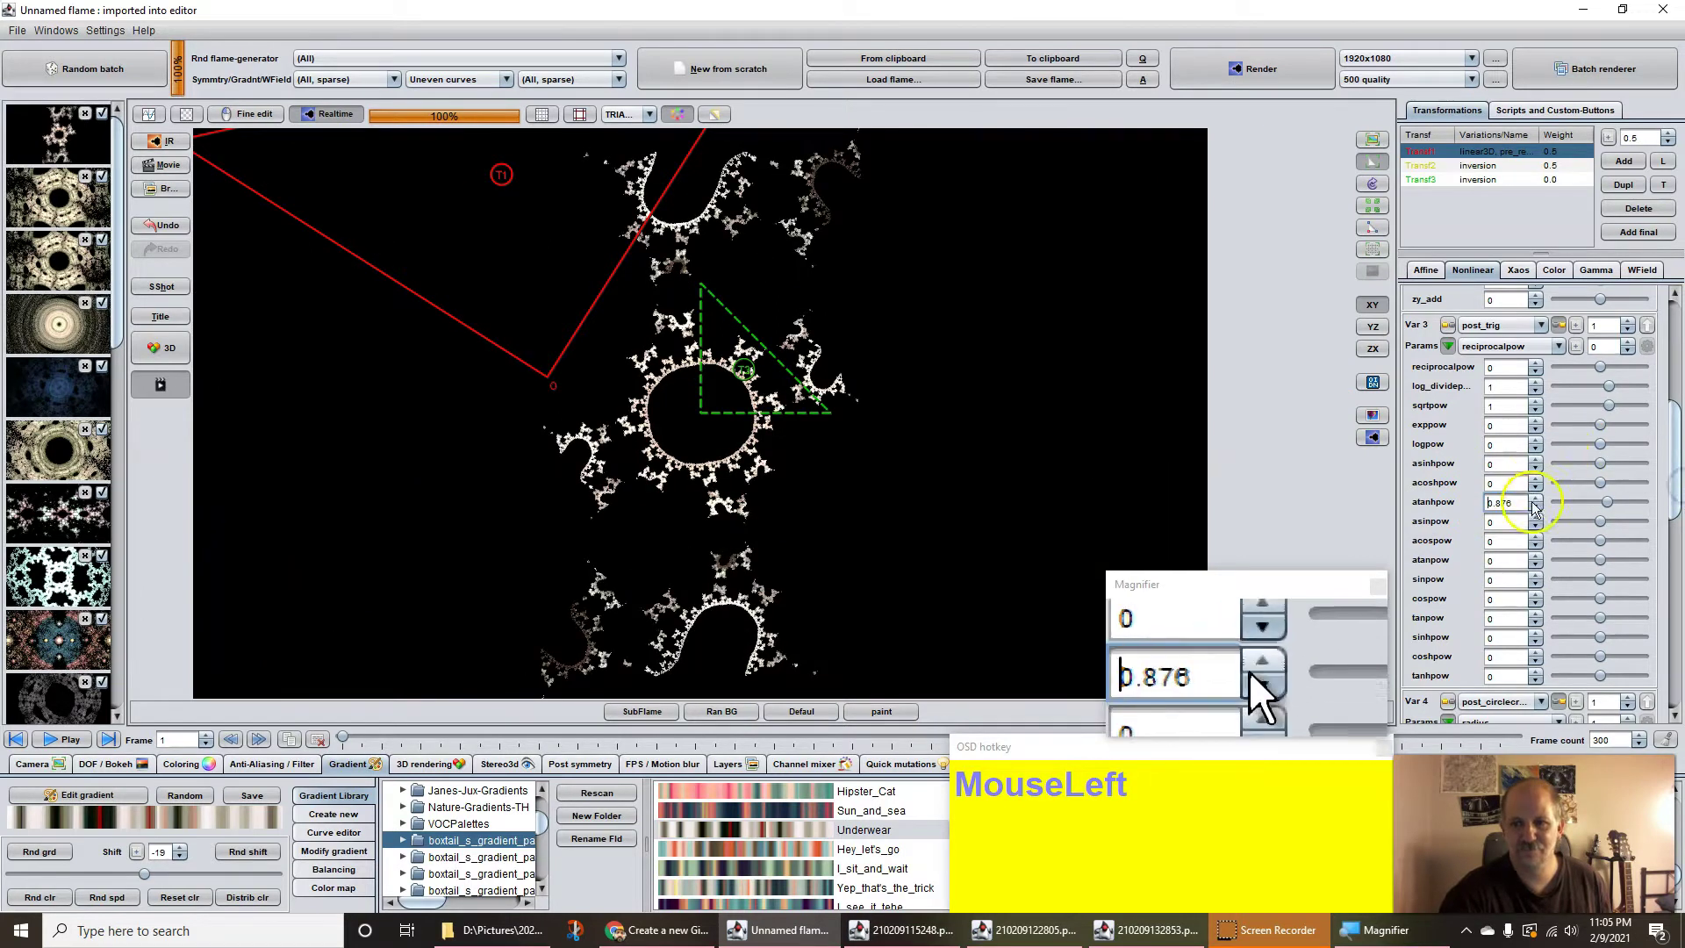
drag(1498, 502, 1678, 506)
drag(1598, 507, 1643, 512)
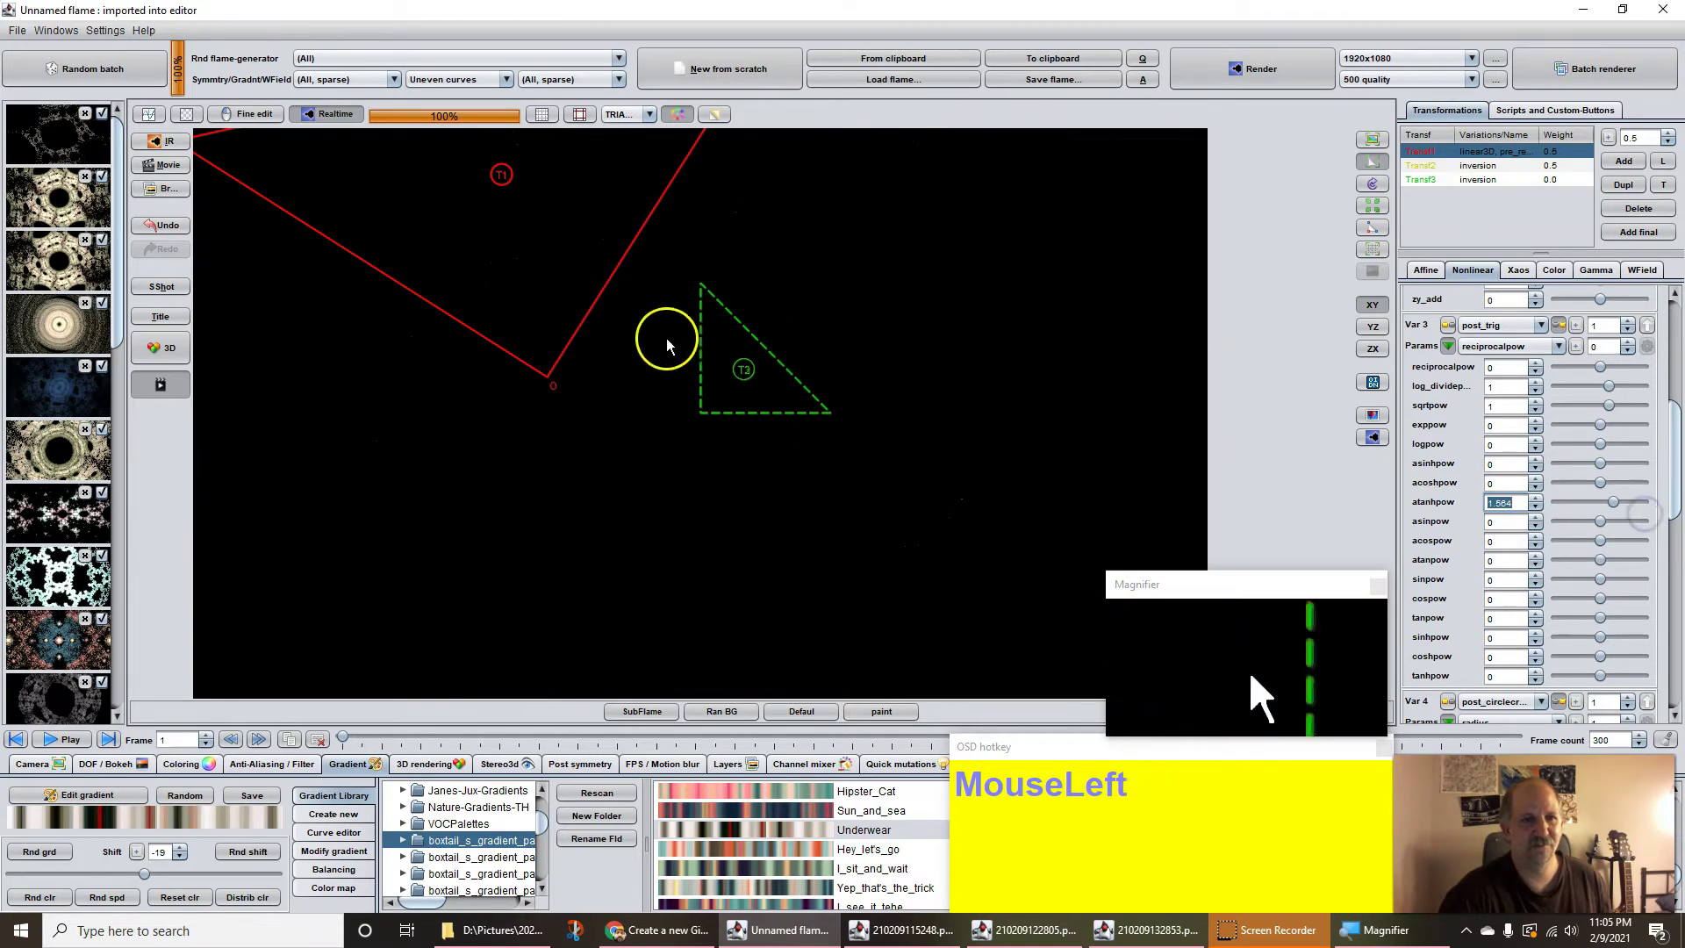
- Set post_trig's atanhpow to 1, and shrink the first transform's triangle slightly and move it close to the flame's centre
scroll(538, 365, down, 4)
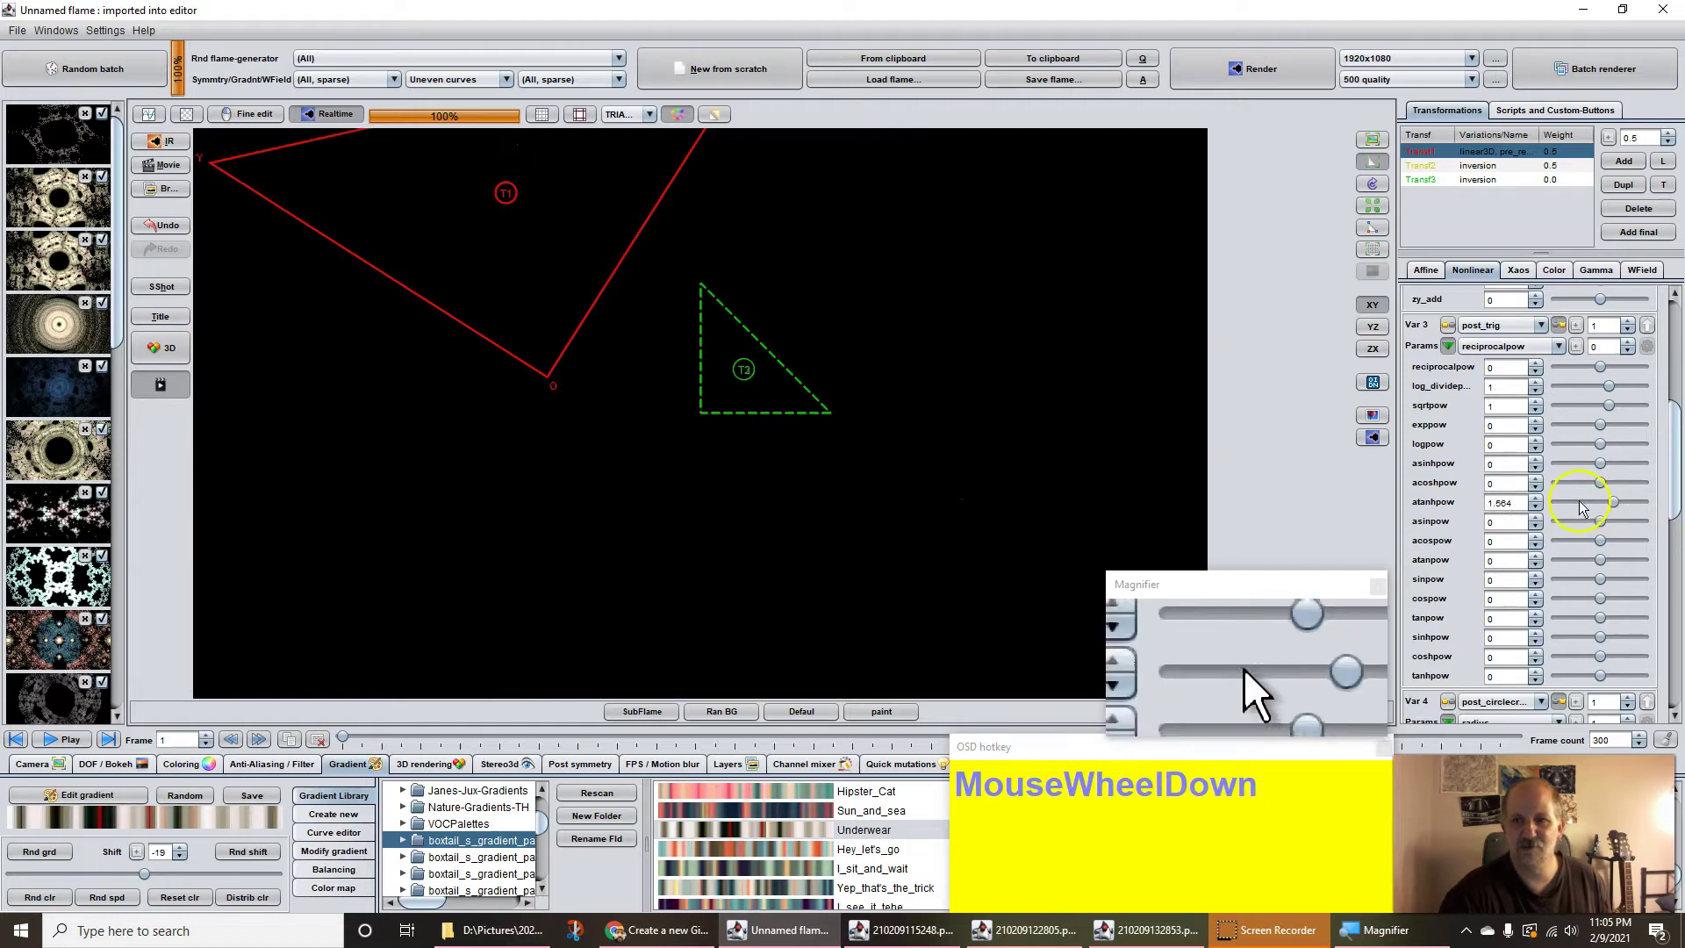
drag(1489, 504, 584, 509)
scroll(553, 386, up, 2)
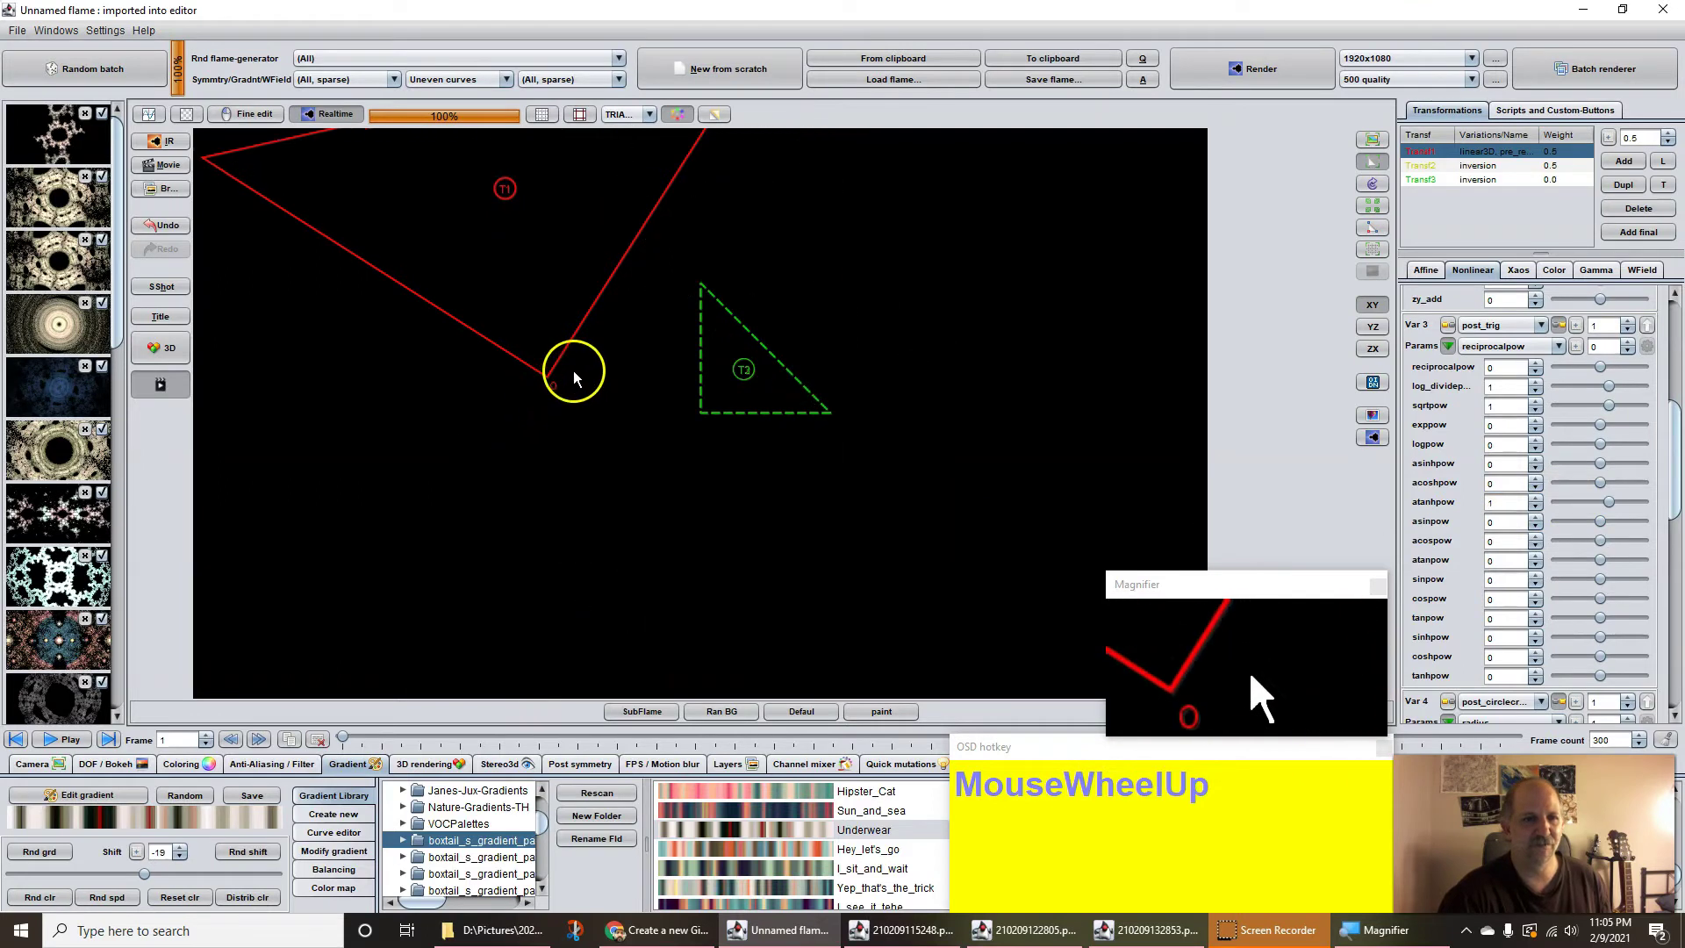
drag(577, 366, 808, 444)
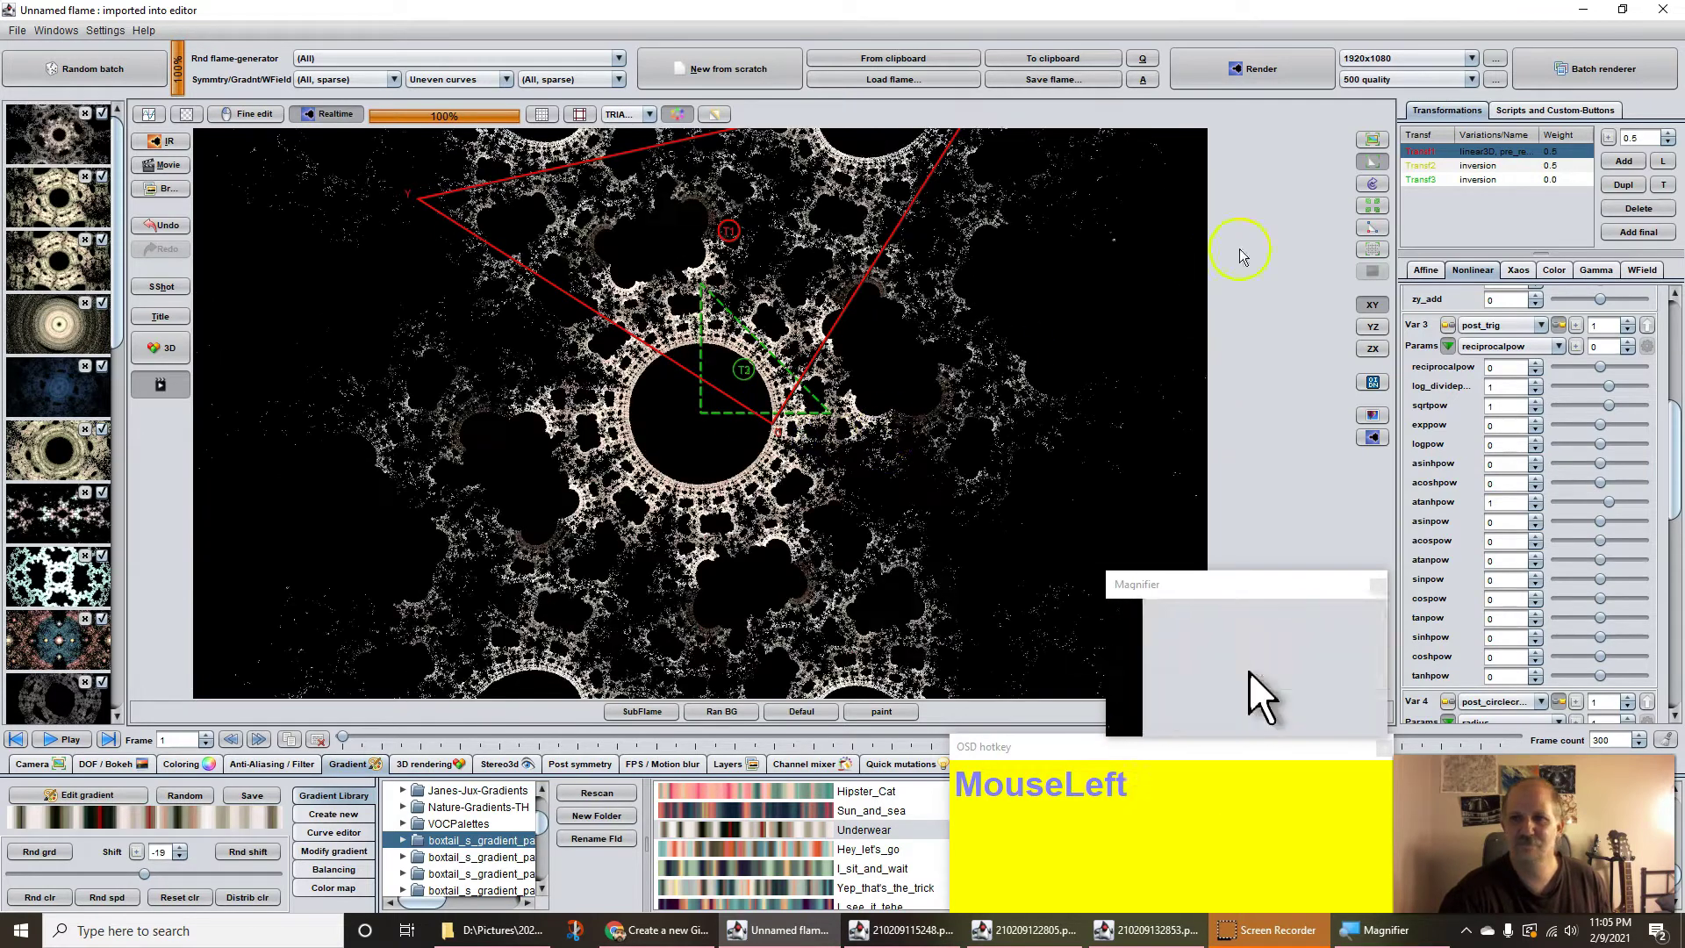
- Set the weight of the third transform, inversion, to 0.05
click(1528, 179)
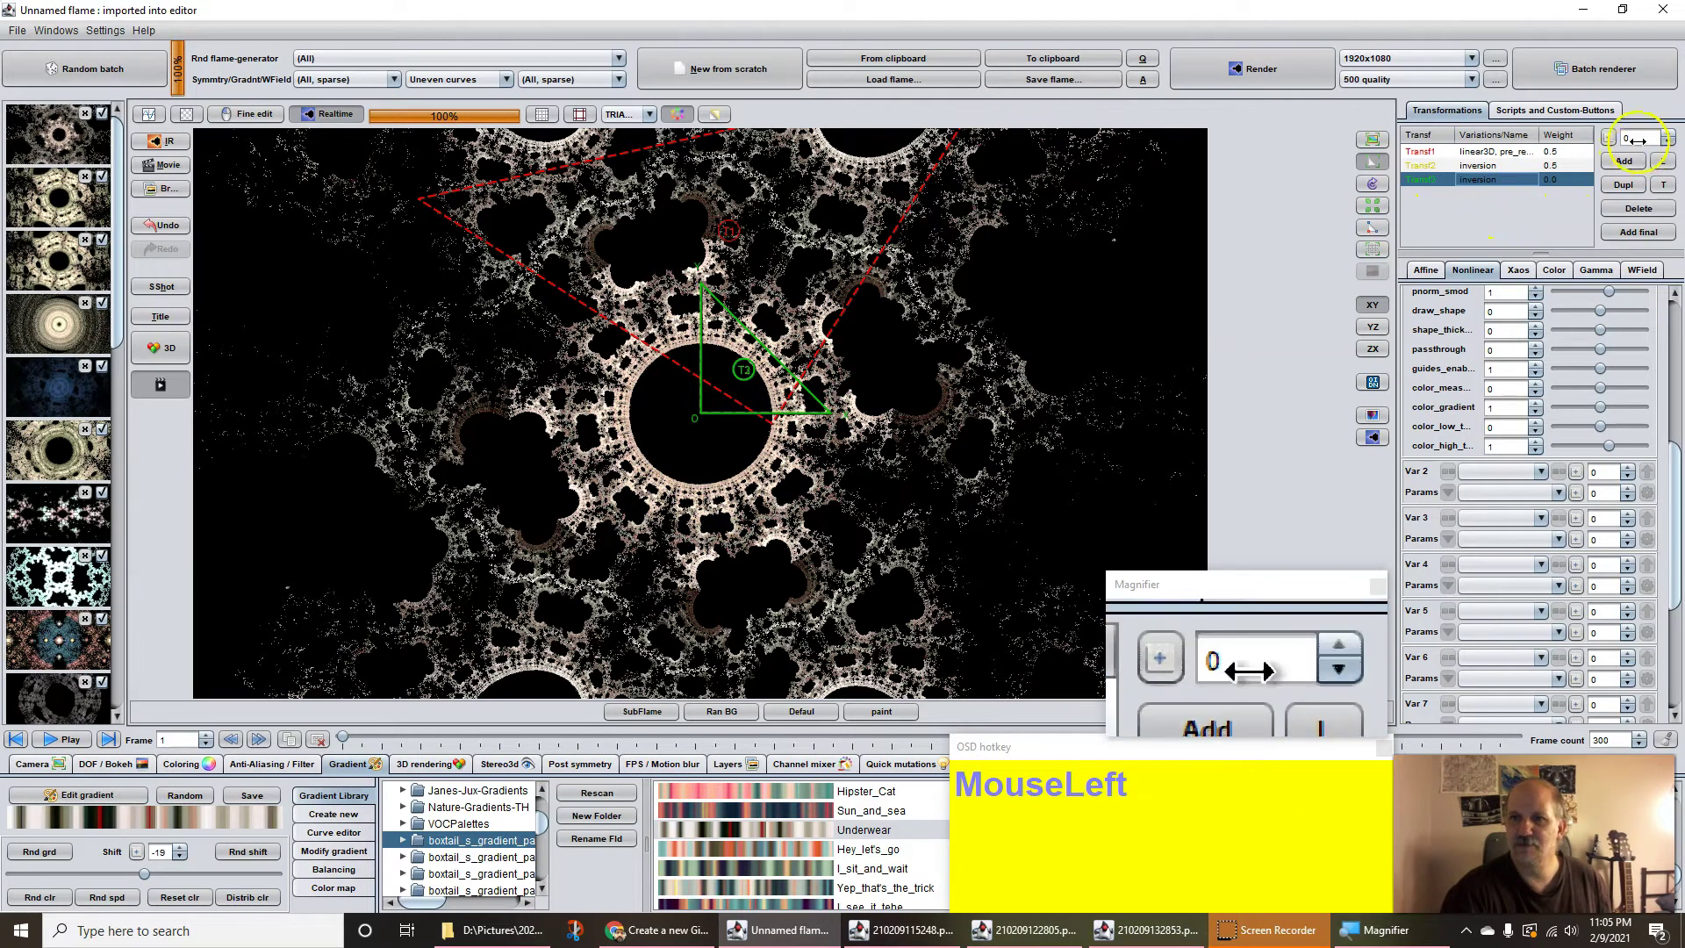
click(1667, 137)
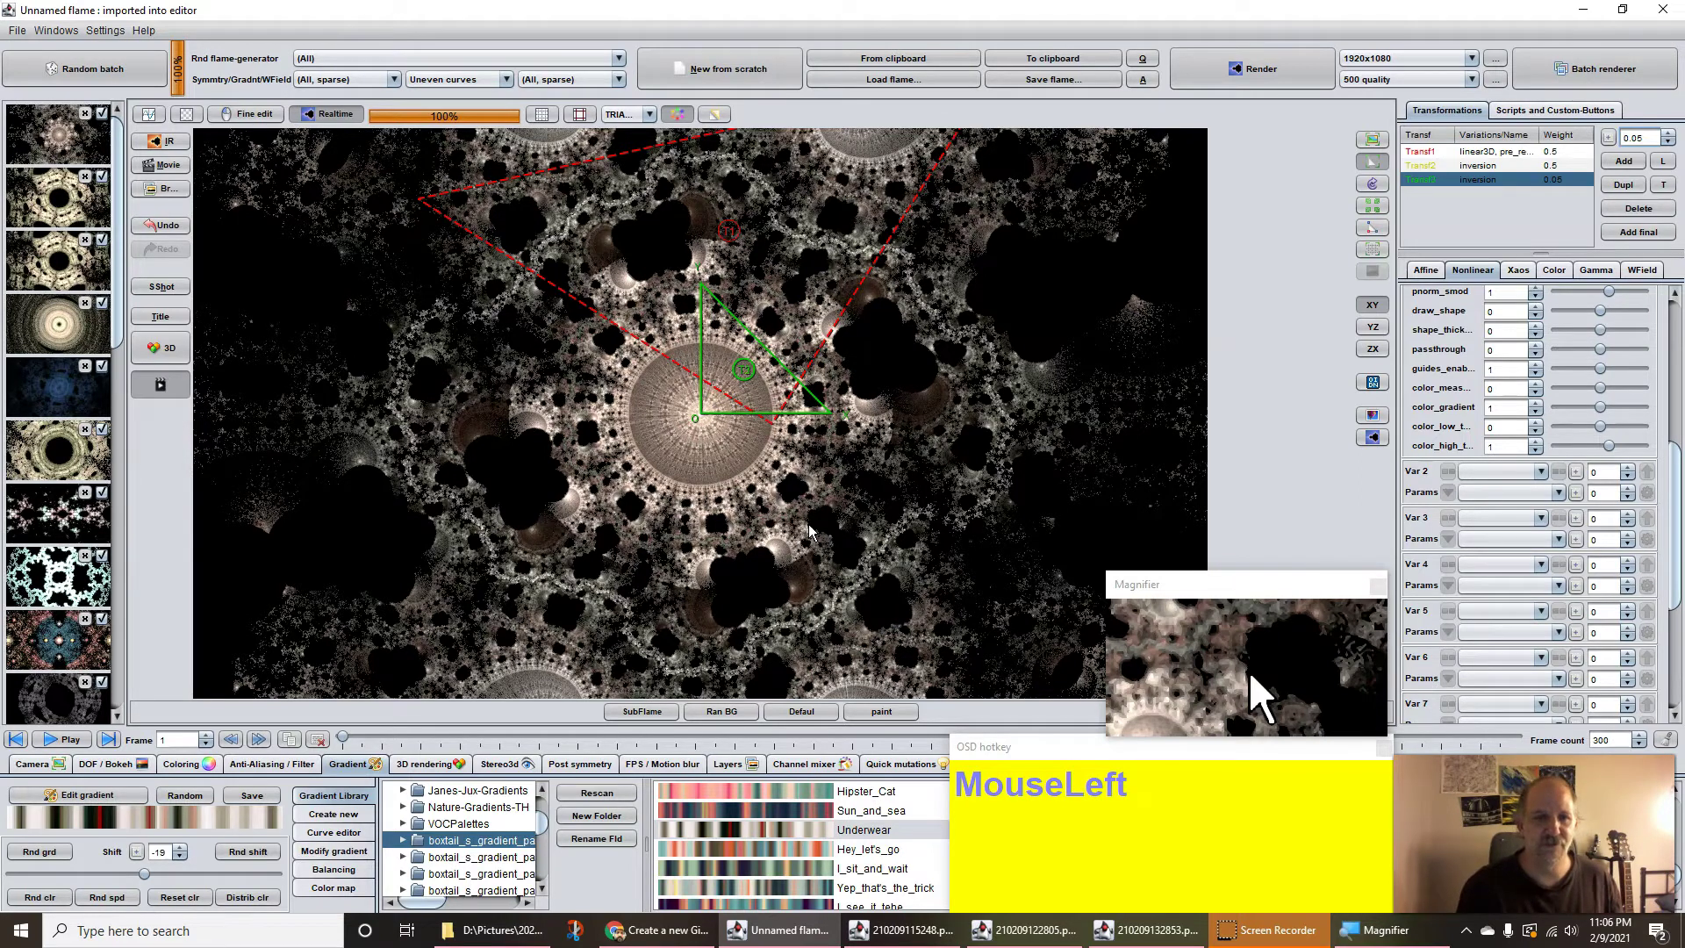
mouse_move(809, 530)
mouse_down()
mouse_move(850, 517)
mouse_move(803, 500)
mouse_move(778, 516)
mouse_up()
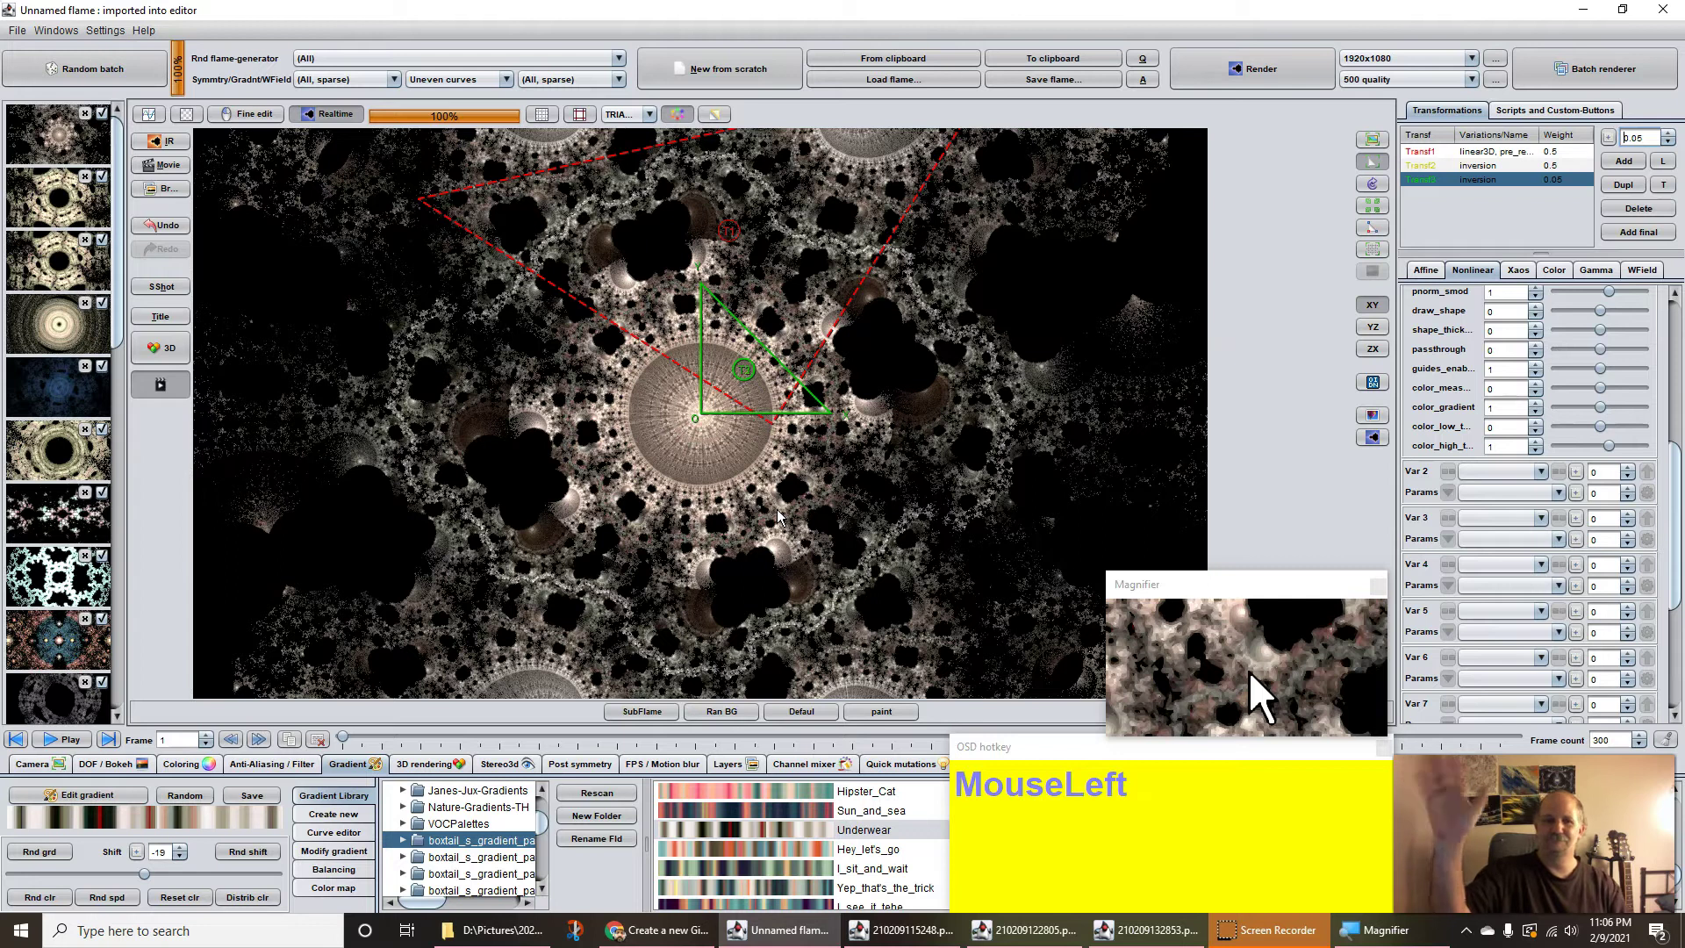
click(33, 920)
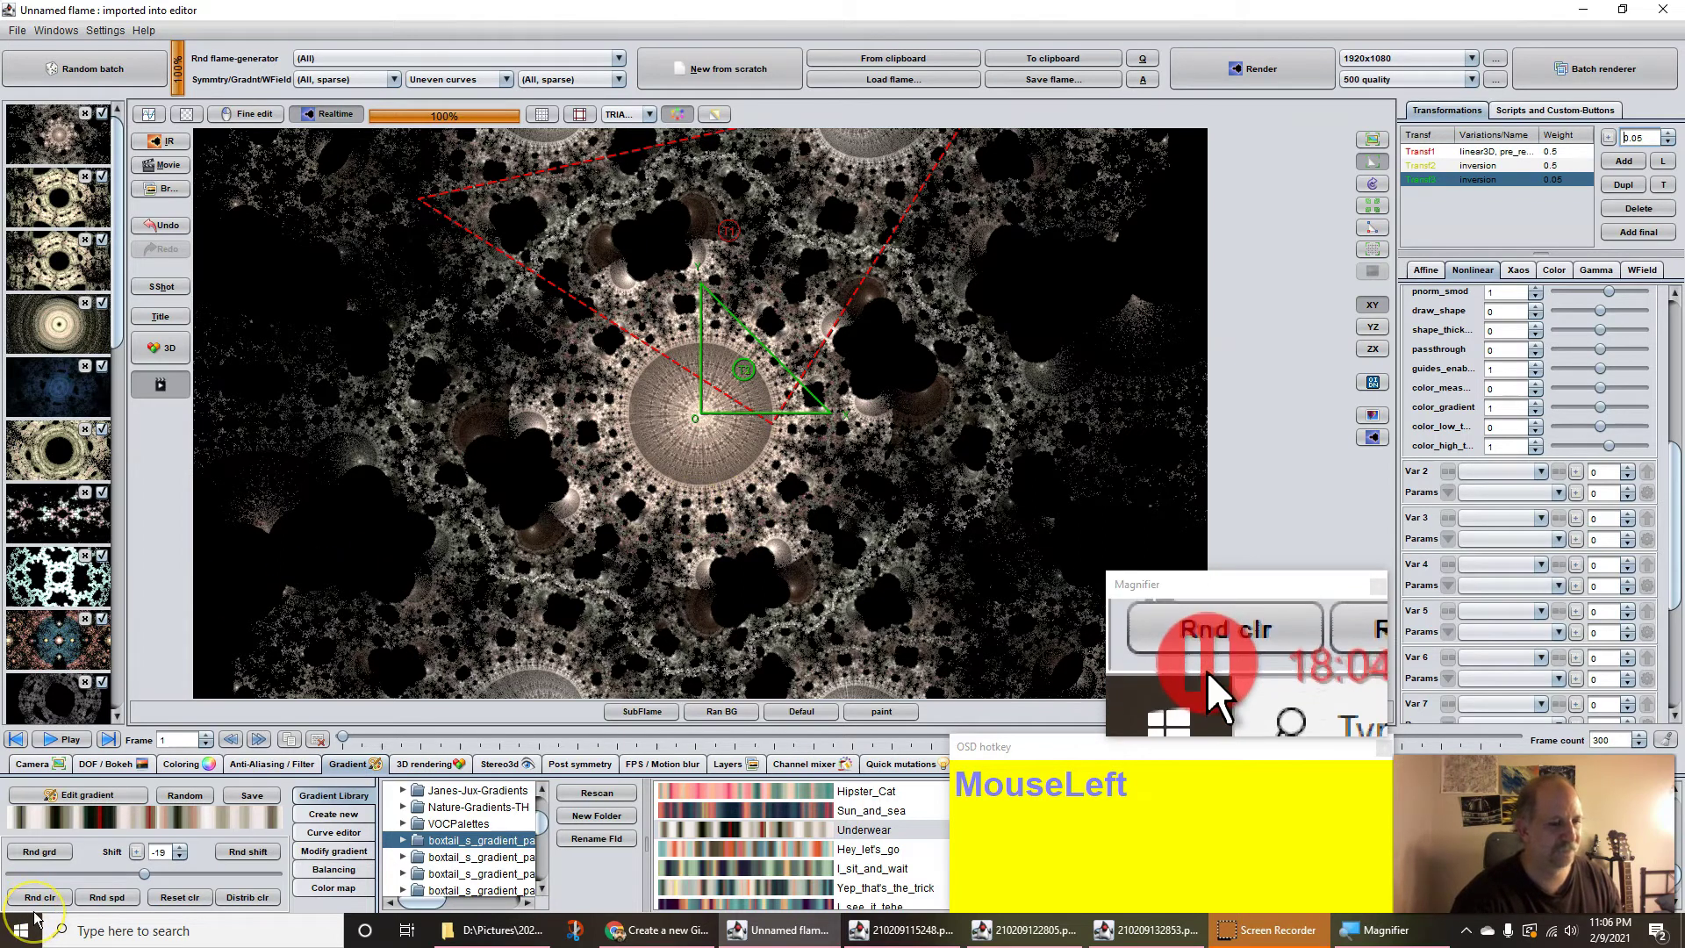